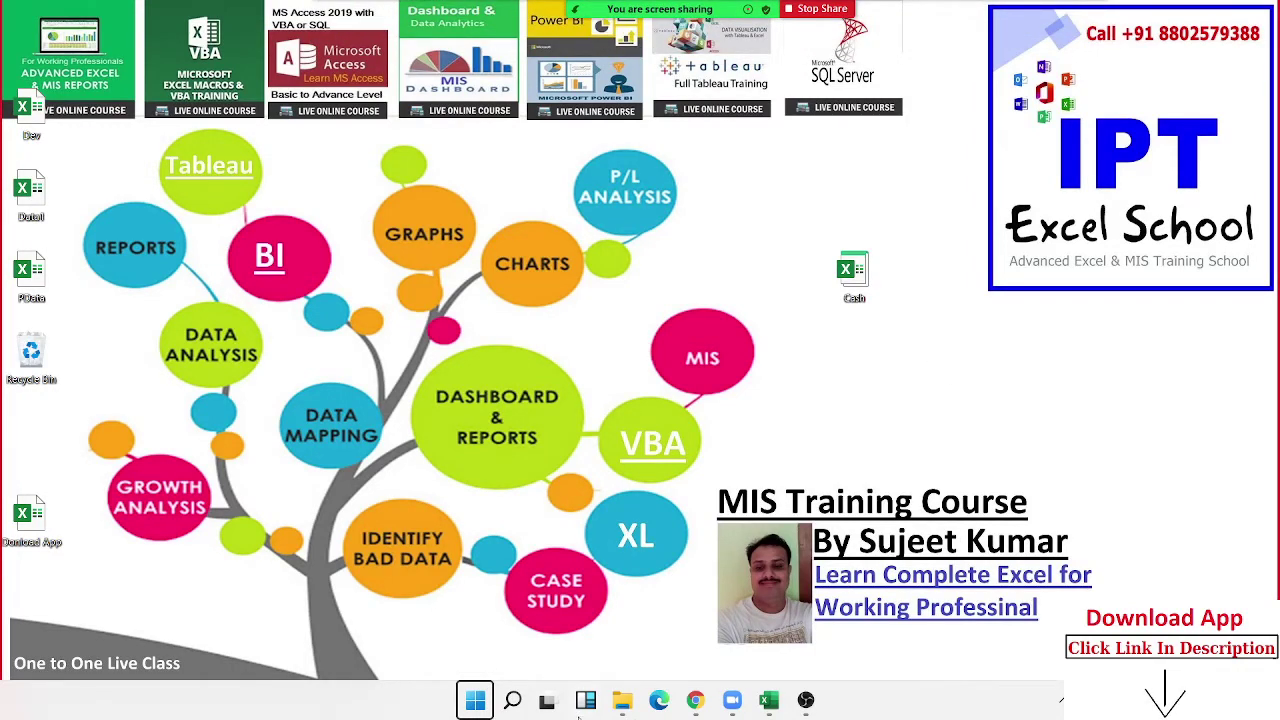
# - Launch Excel from the taskbar to open the blank workbook Book1
pyautogui.click(768, 699)
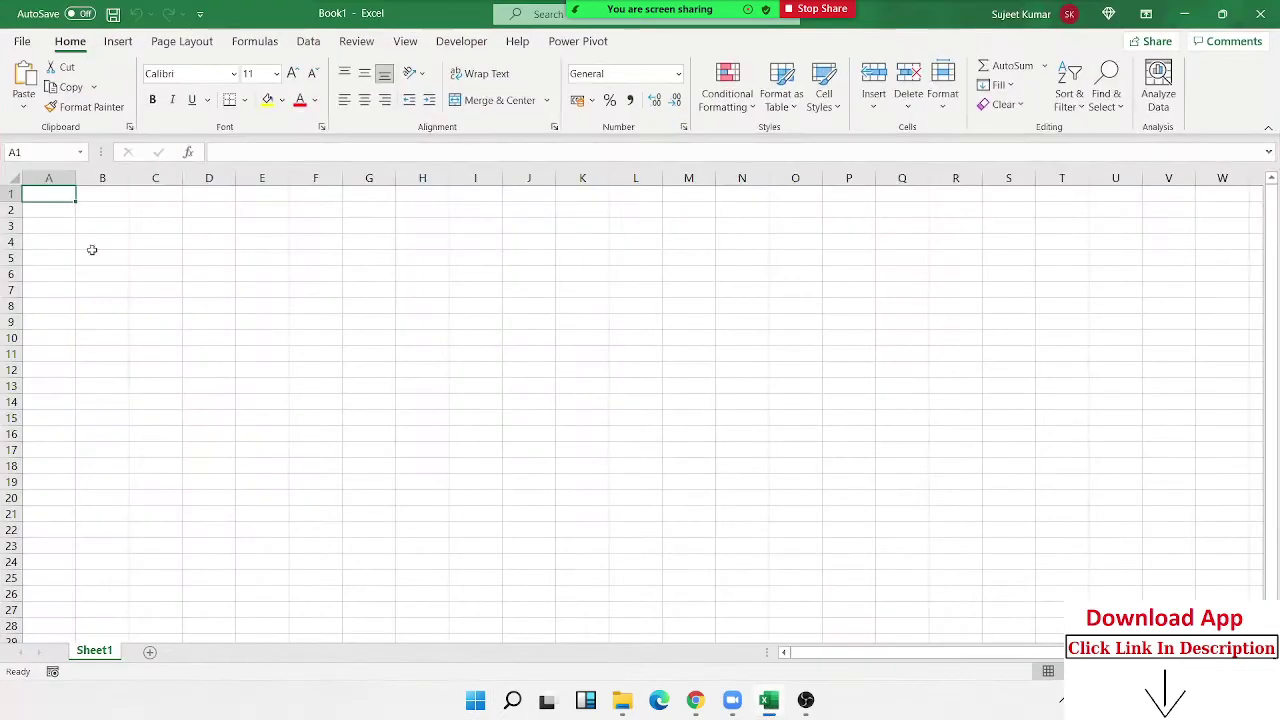
# - Open and close Excel Options unchanged, then preview Fill Color swatches on H3:N15
pyautogui.click(22, 41)
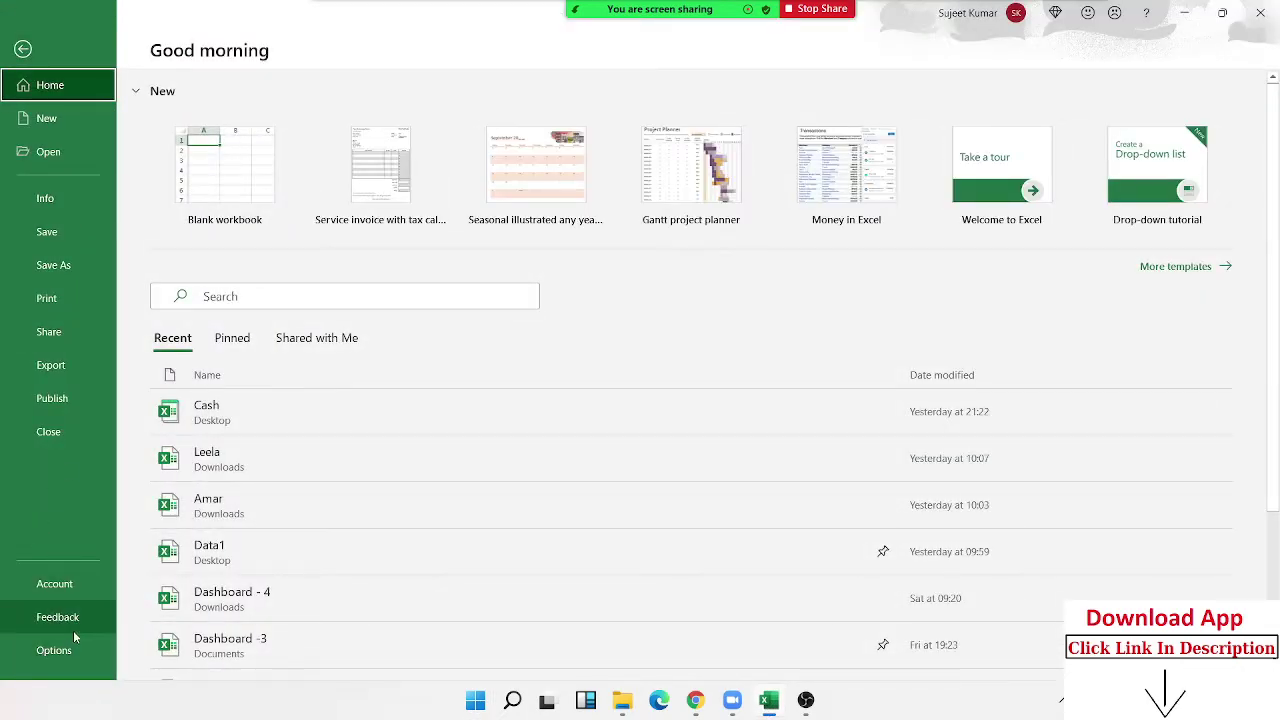
pyautogui.click(86, 653)
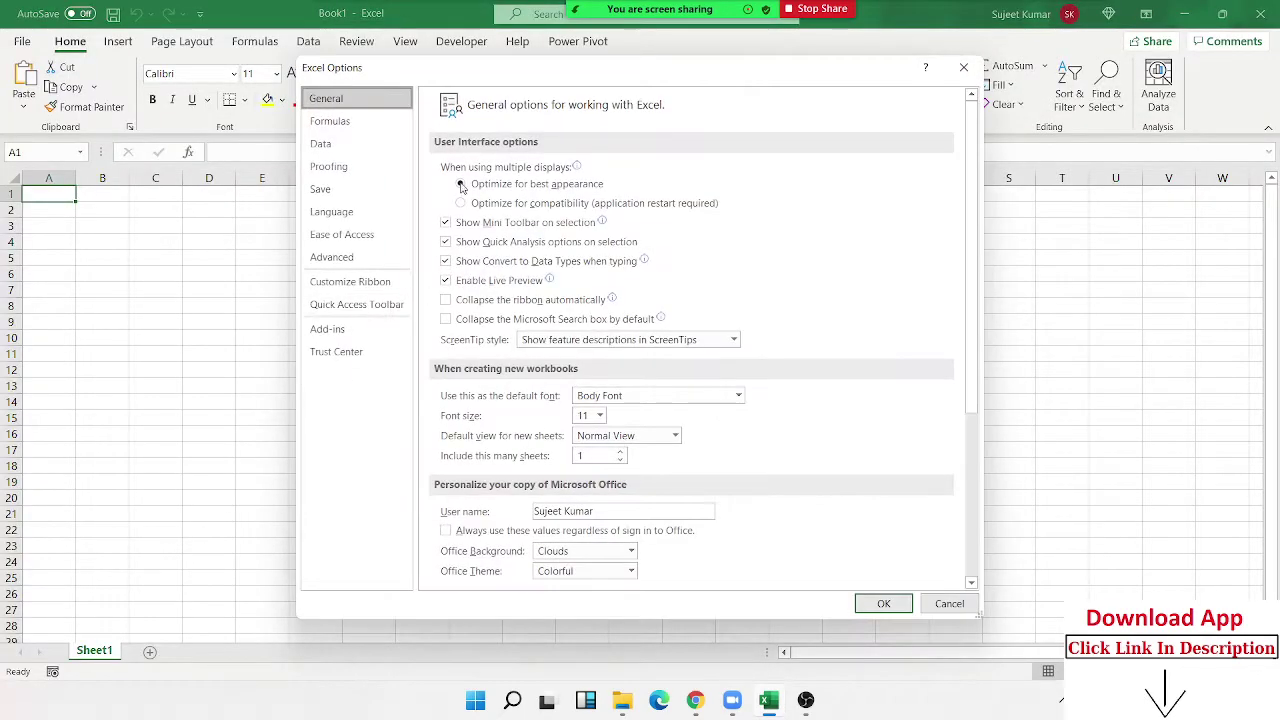
pyautogui.moveTo(453, 80); pyautogui.dragTo(384, 150)
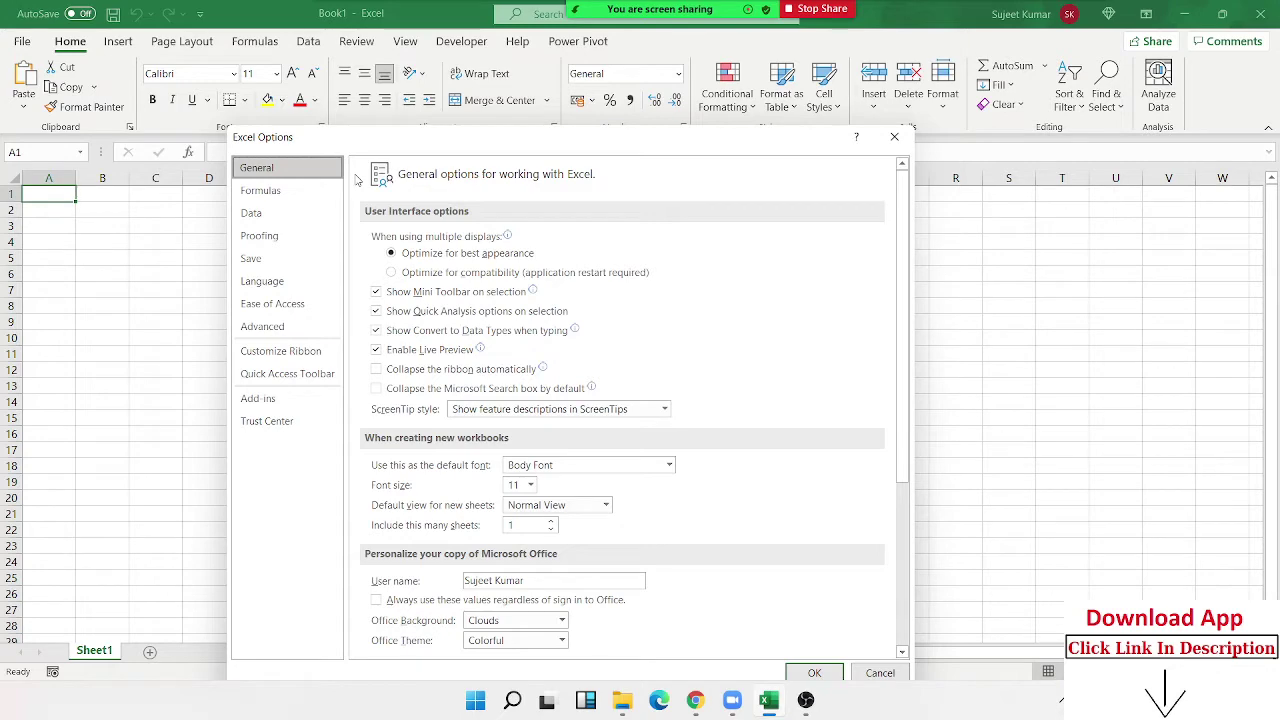
pyautogui.click(894, 136)
pyautogui.moveTo(400, 222); pyautogui.dragTo(758, 421)
pyautogui.click(283, 100)
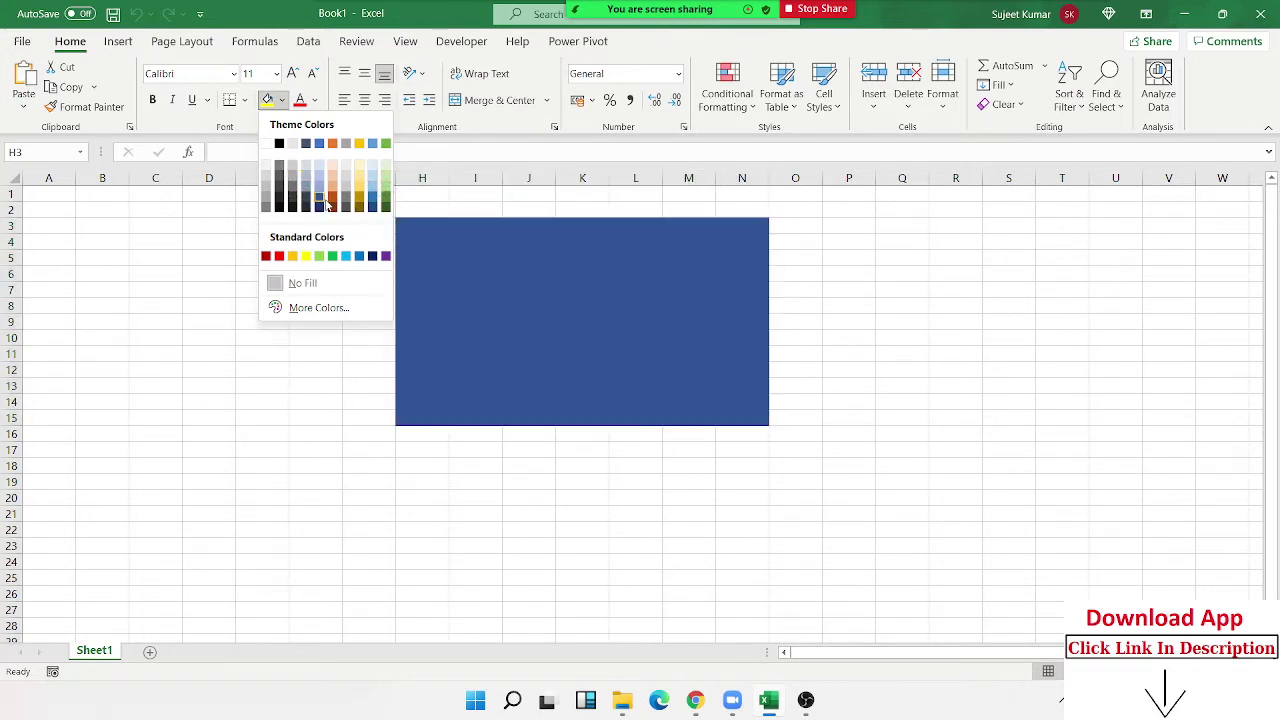
# - Dismiss the fill palette, then toggle Enable Live Preview off and back on in General options
pyautogui.click(254, 378)
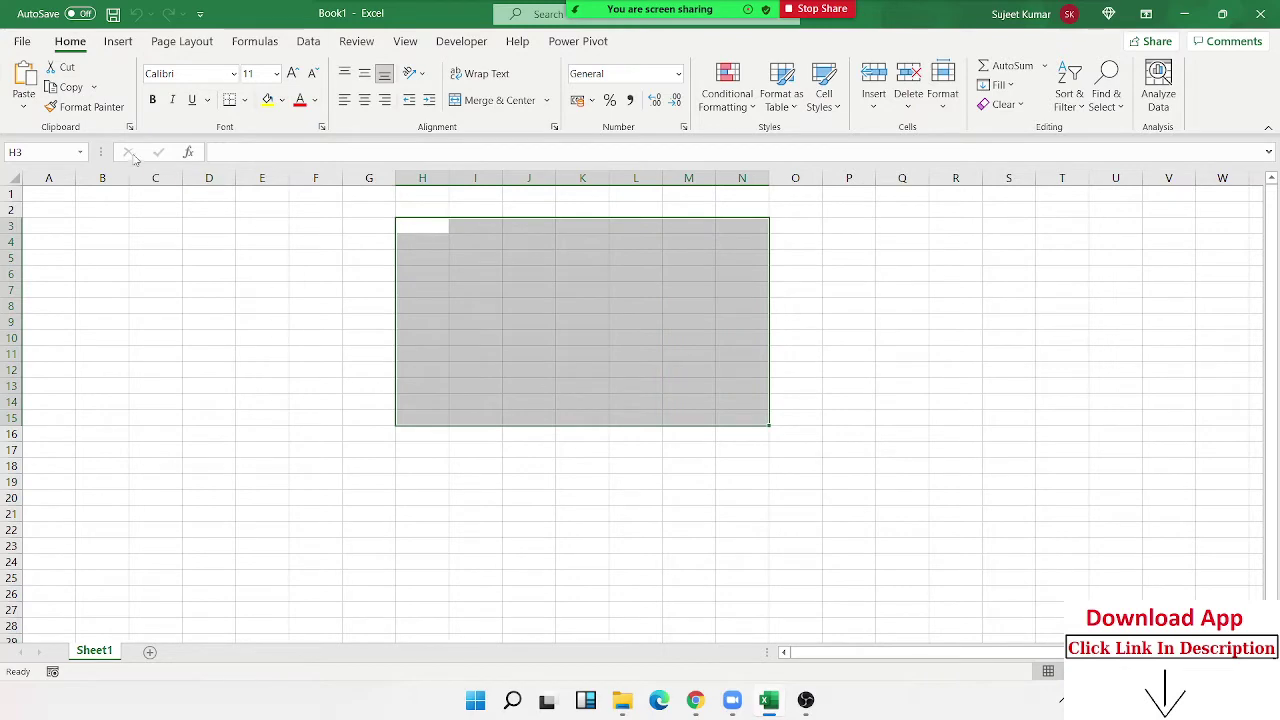
pyautogui.click(12, 41)
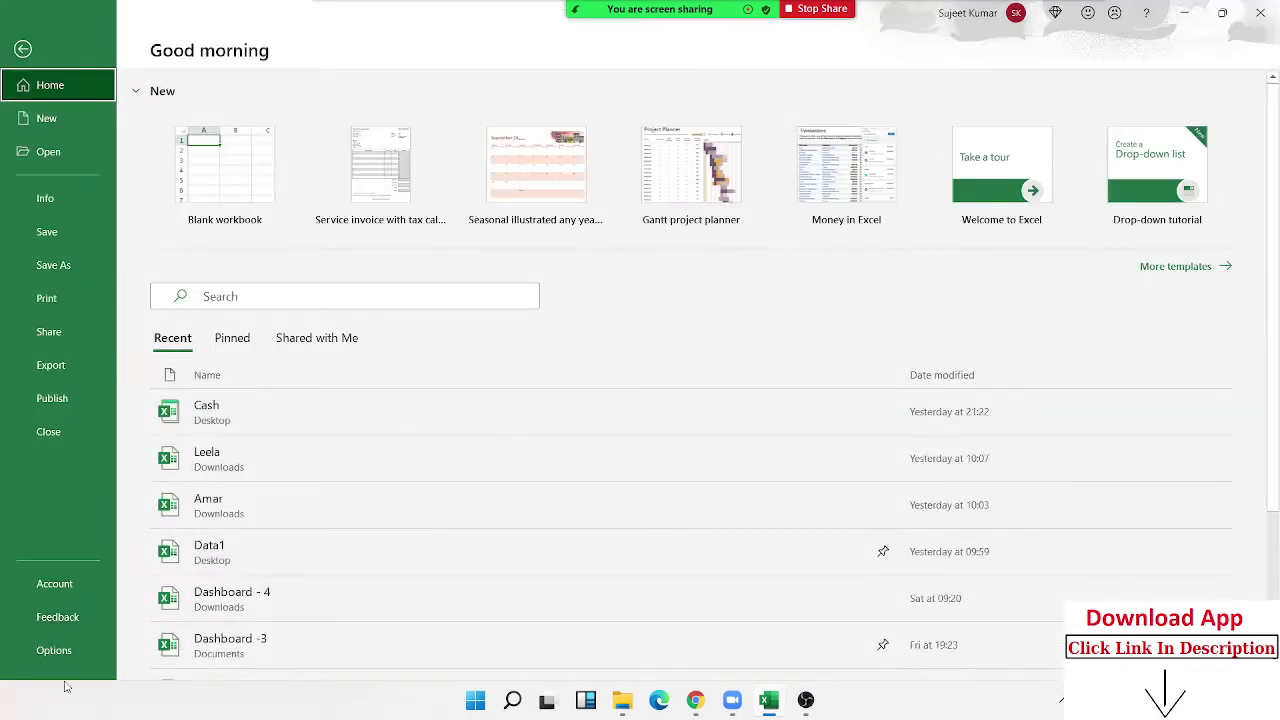
pyautogui.click(54, 650)
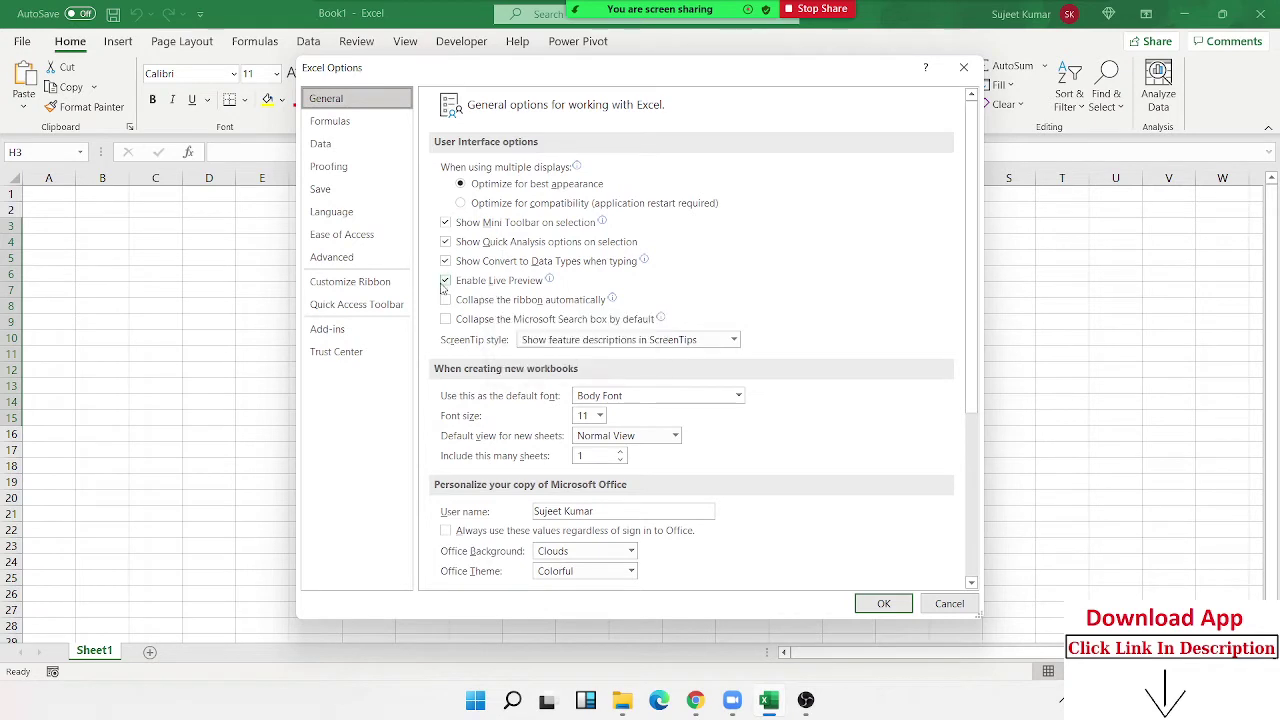
pyautogui.click(446, 284)
pyautogui.click(446, 284)
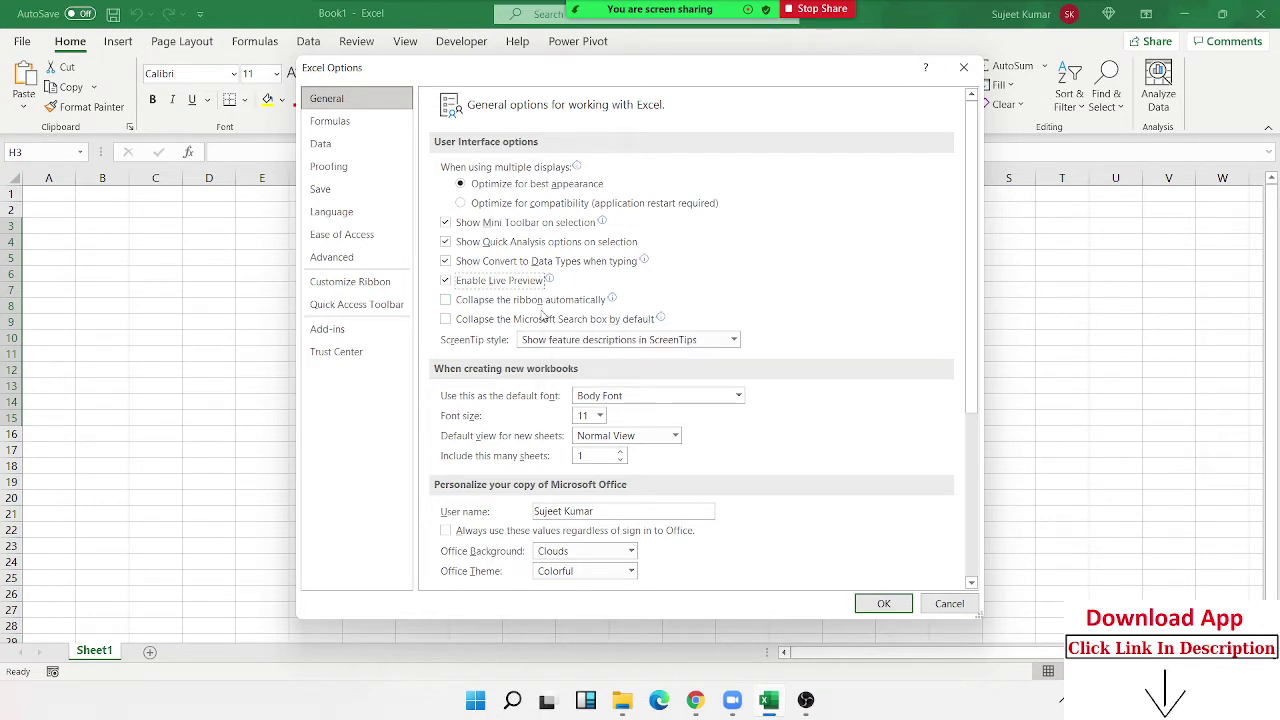
pyautogui.click(445, 299)
pyautogui.click(884, 603)
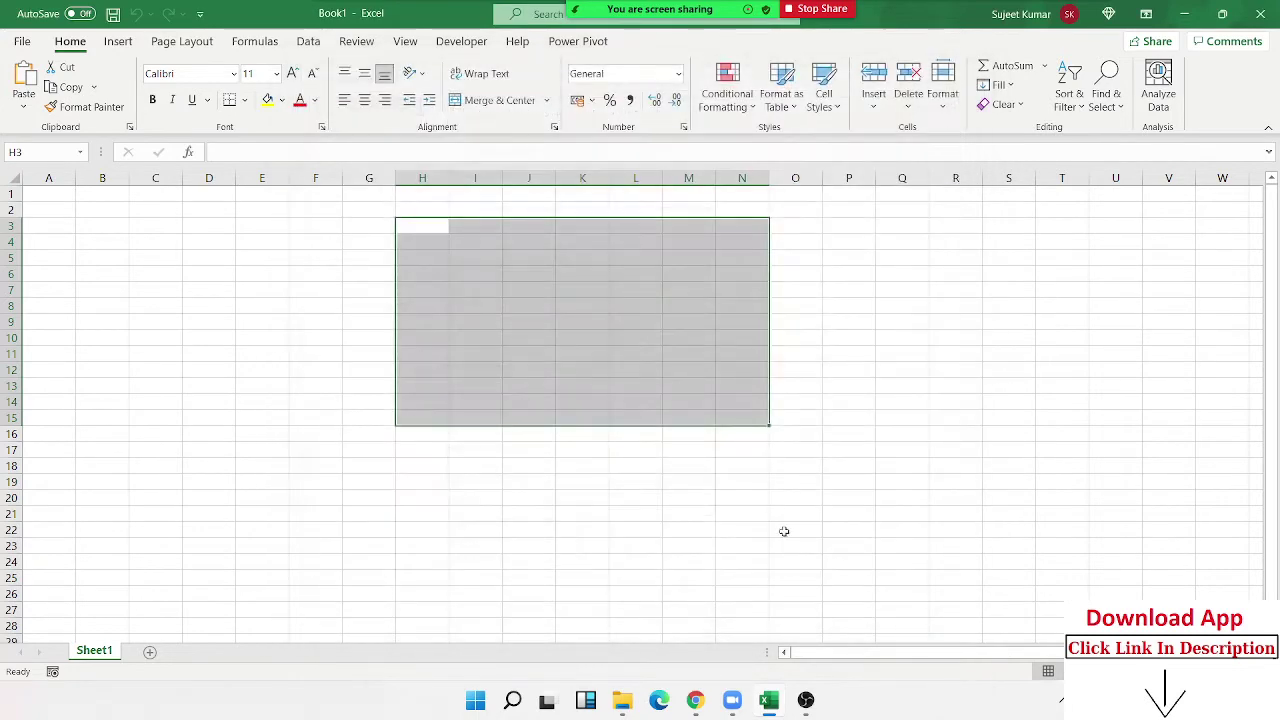
# - Collapse the ribbon via the Data tab, toggle its commands shown and hidden, then open File
pyautogui.click(298, 334)
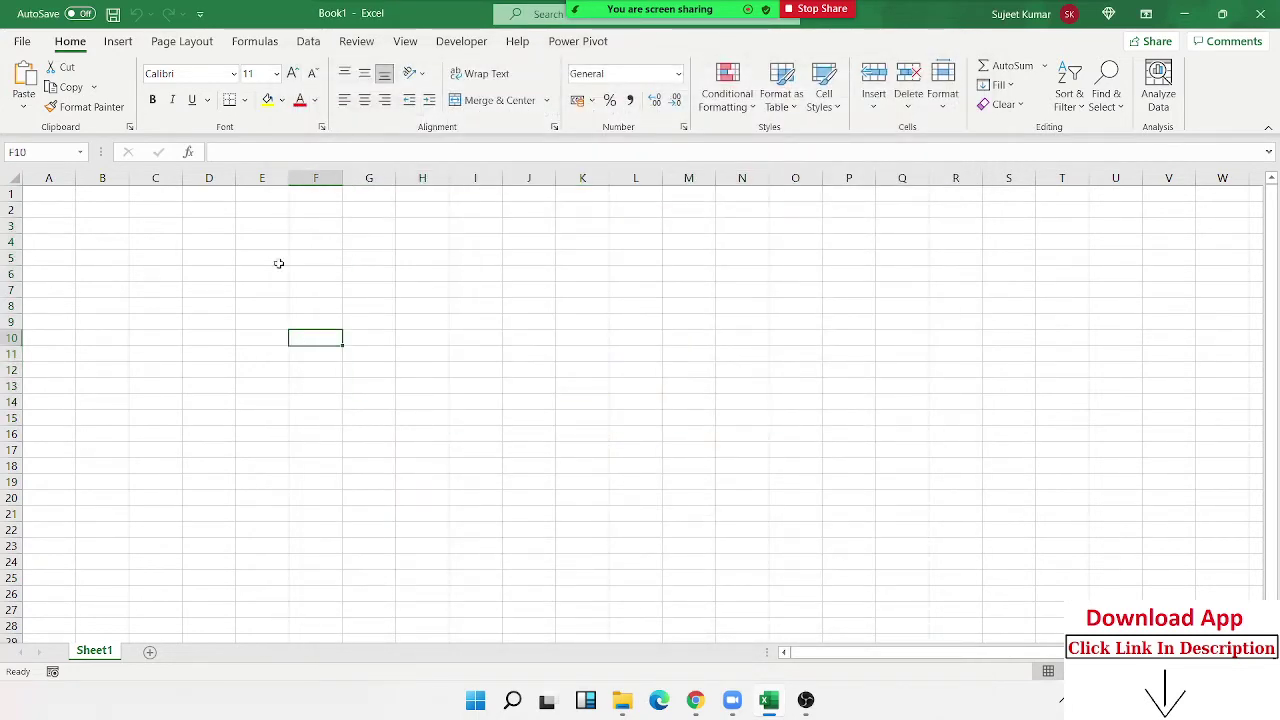
pyautogui.click(308, 41)
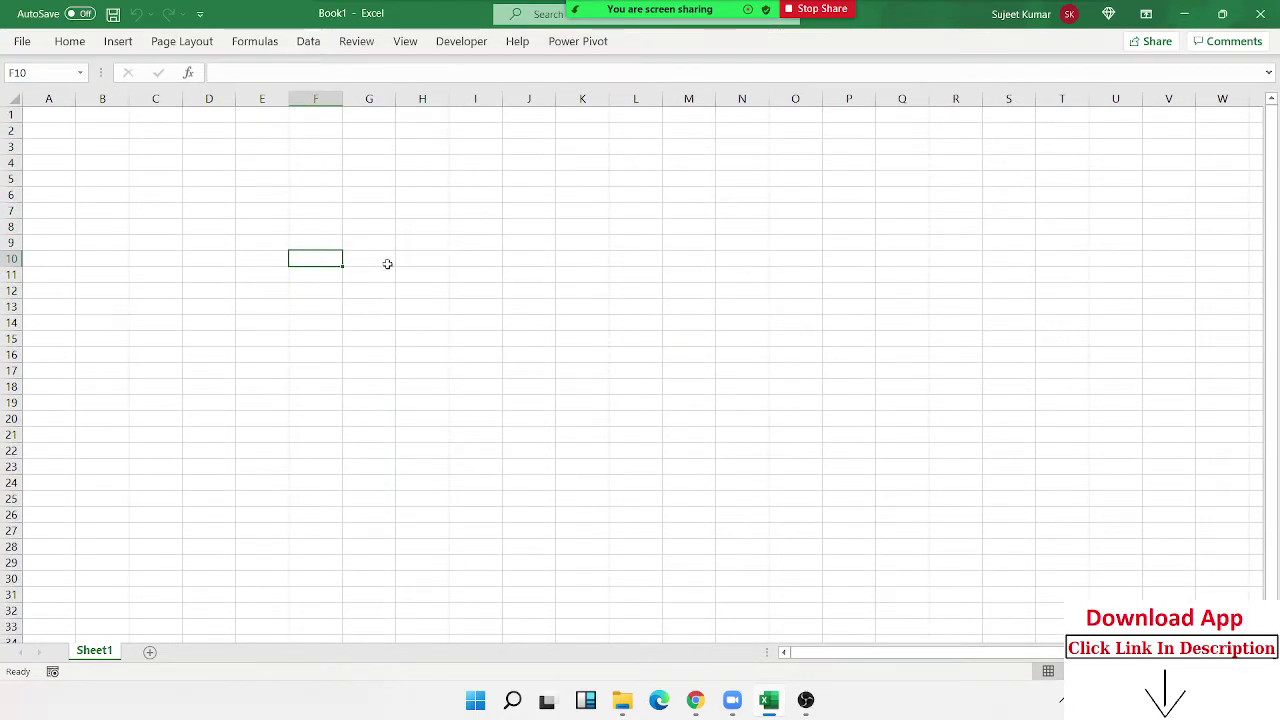
pyautogui.click(387, 263)
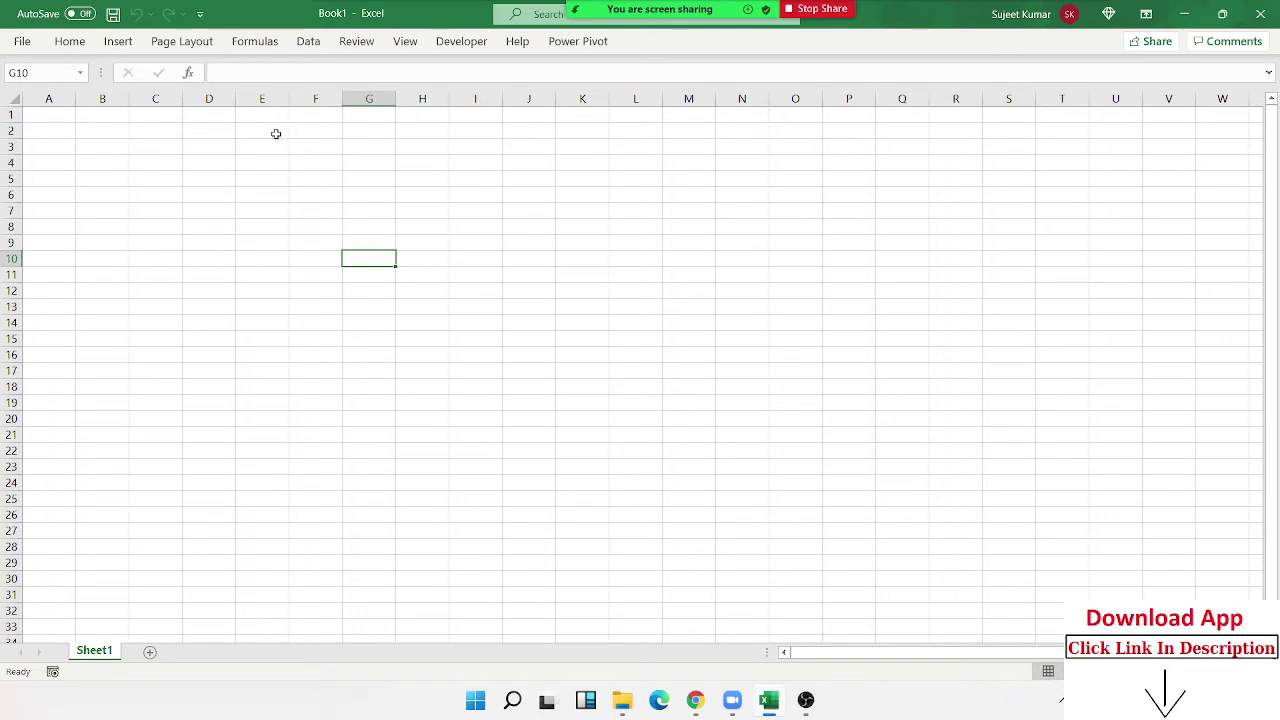
pyautogui.click(307, 43)
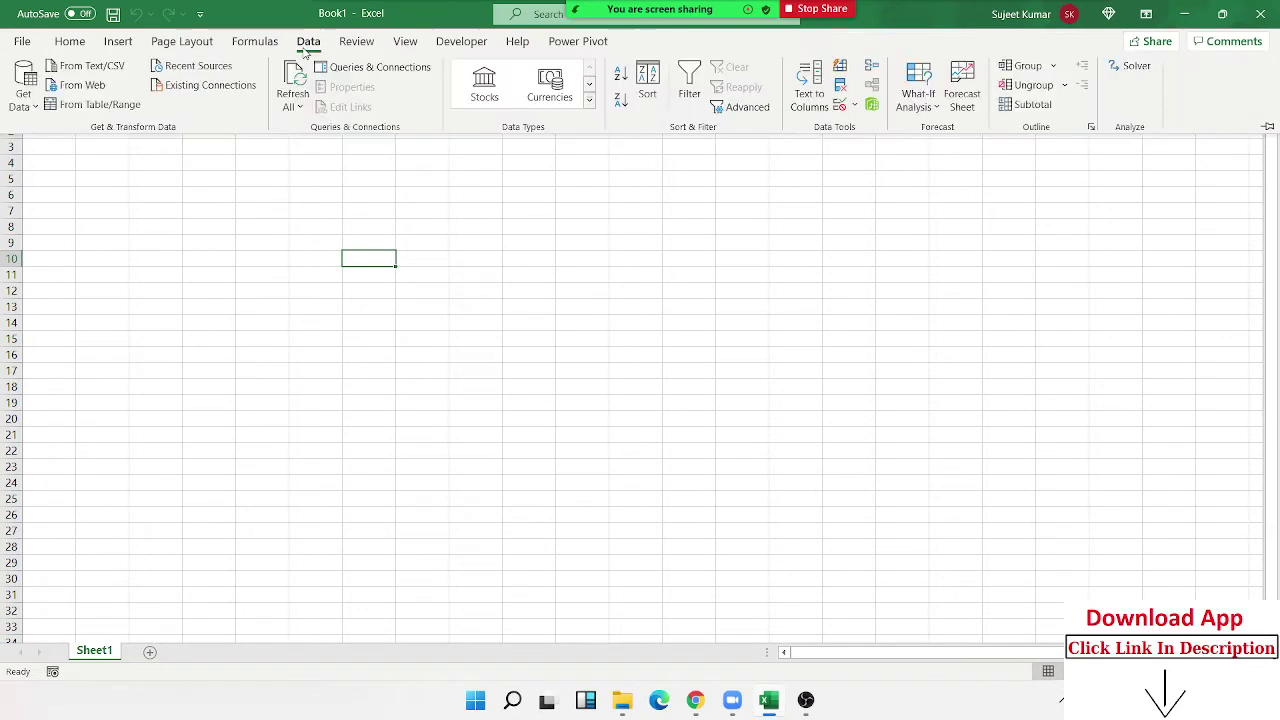
pyautogui.click(314, 214)
pyautogui.click(308, 41)
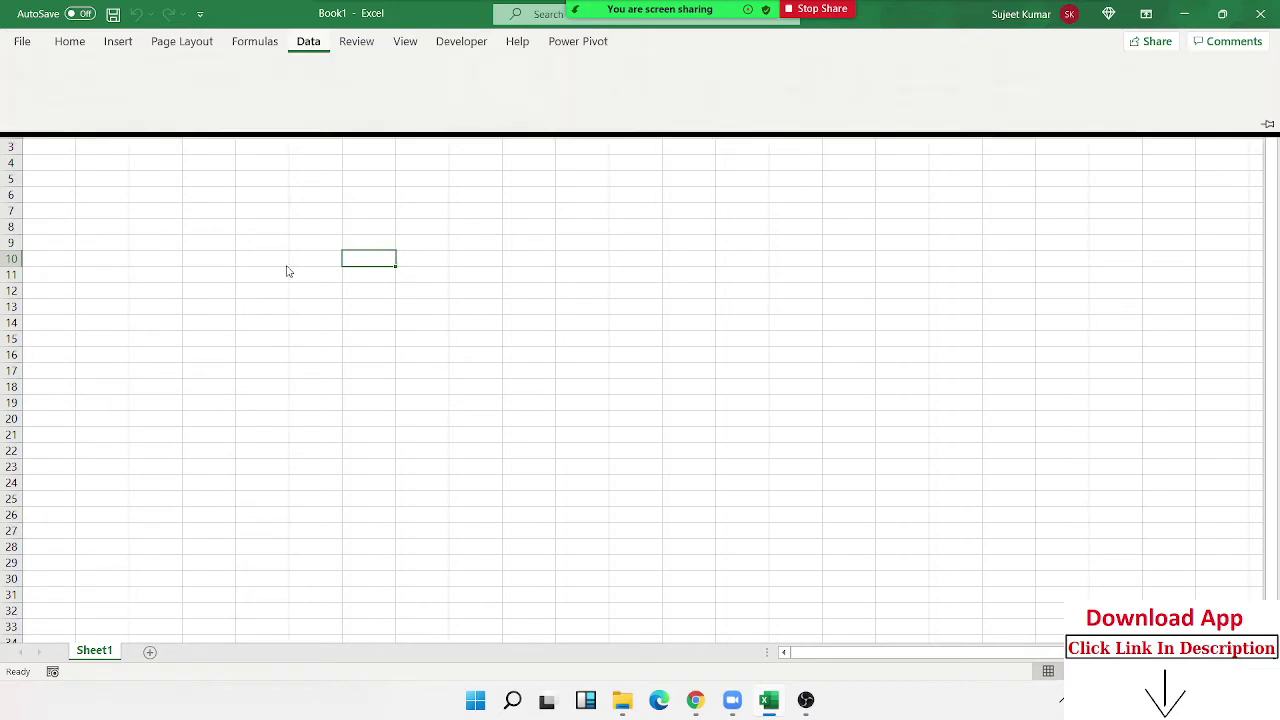
pyautogui.click(313, 48)
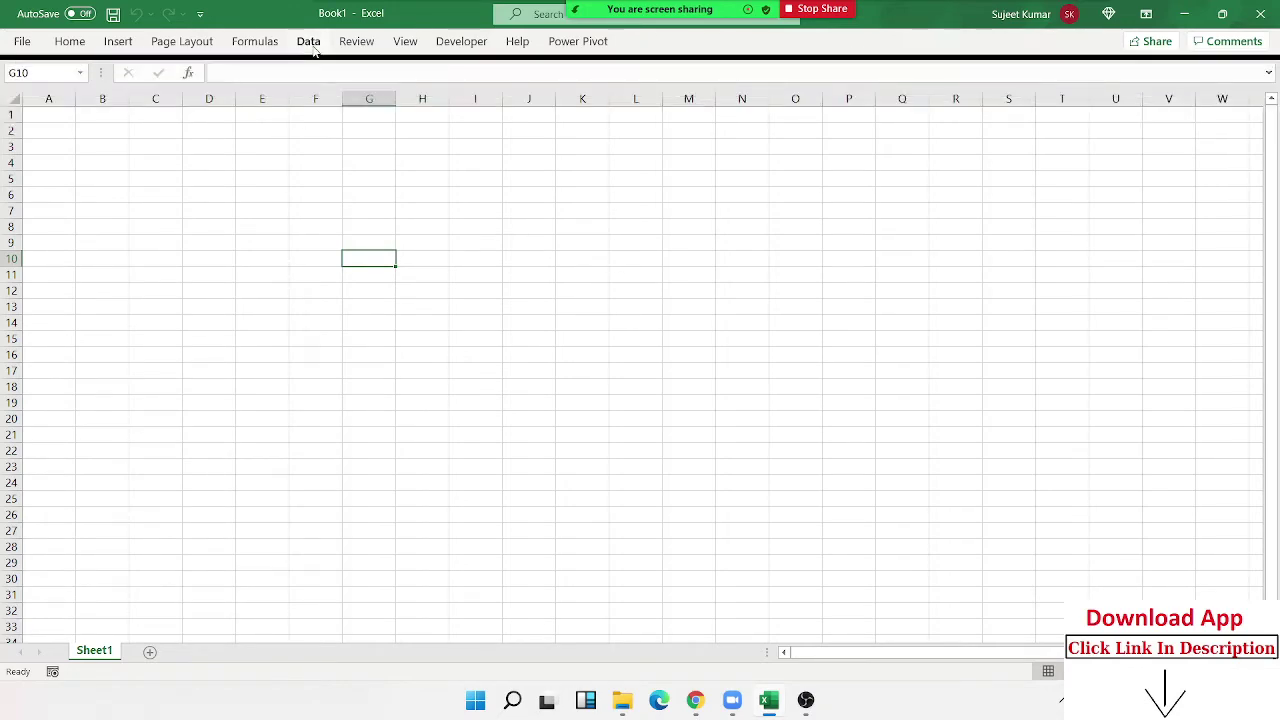
pyautogui.click(313, 48)
pyautogui.click(28, 41)
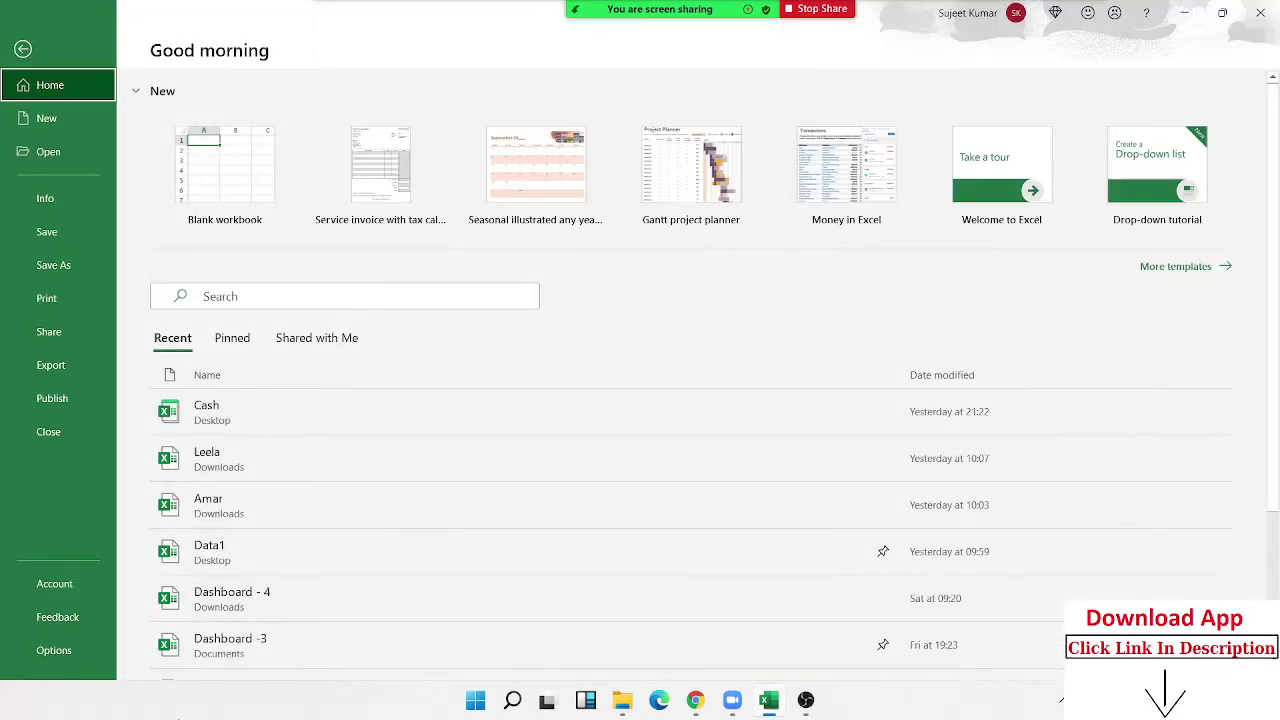
# - Review the General page of Excel Options, dismiss it with Esc, and return to Home
pyautogui.click(30, 650)
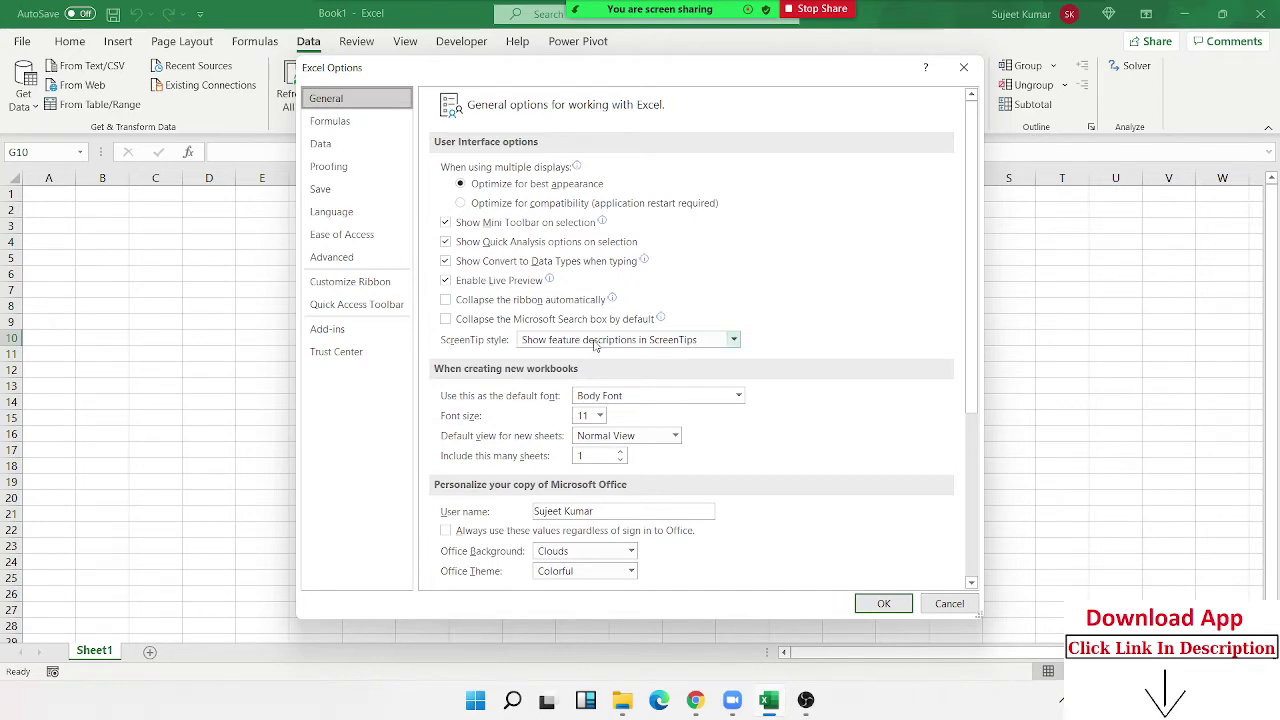
pyautogui.press('Escape')
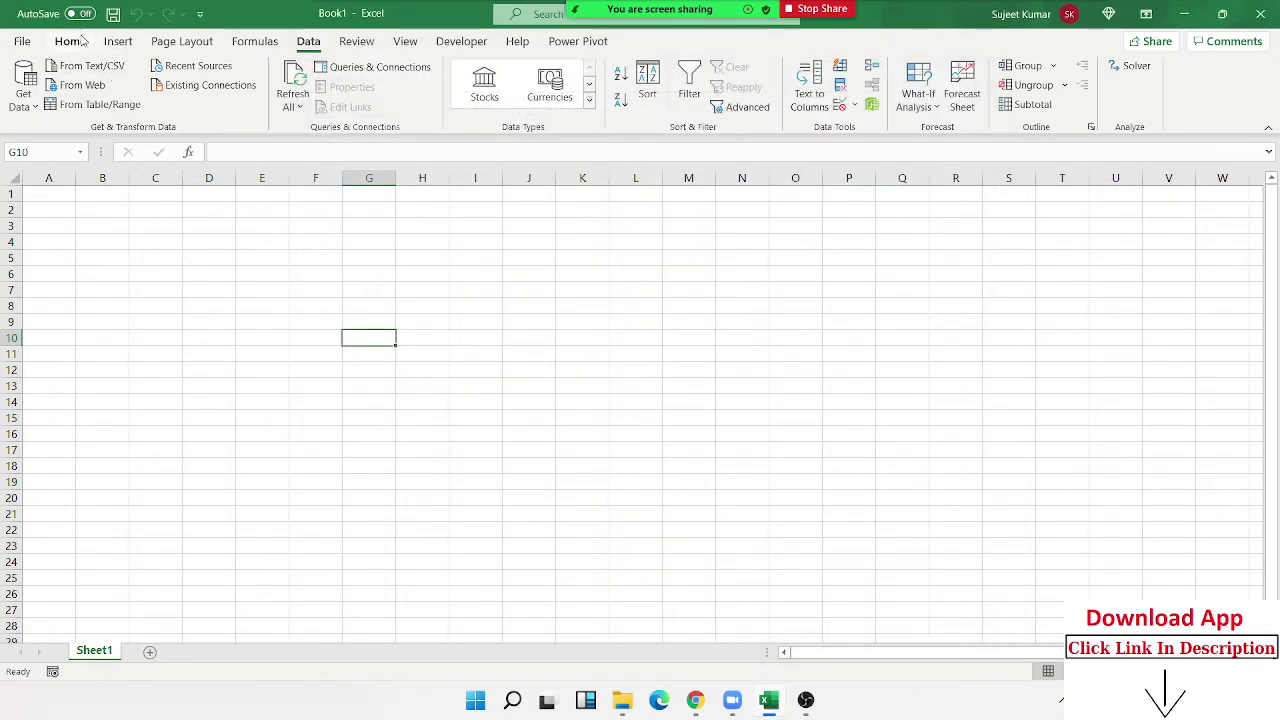
pyautogui.click(70, 41)
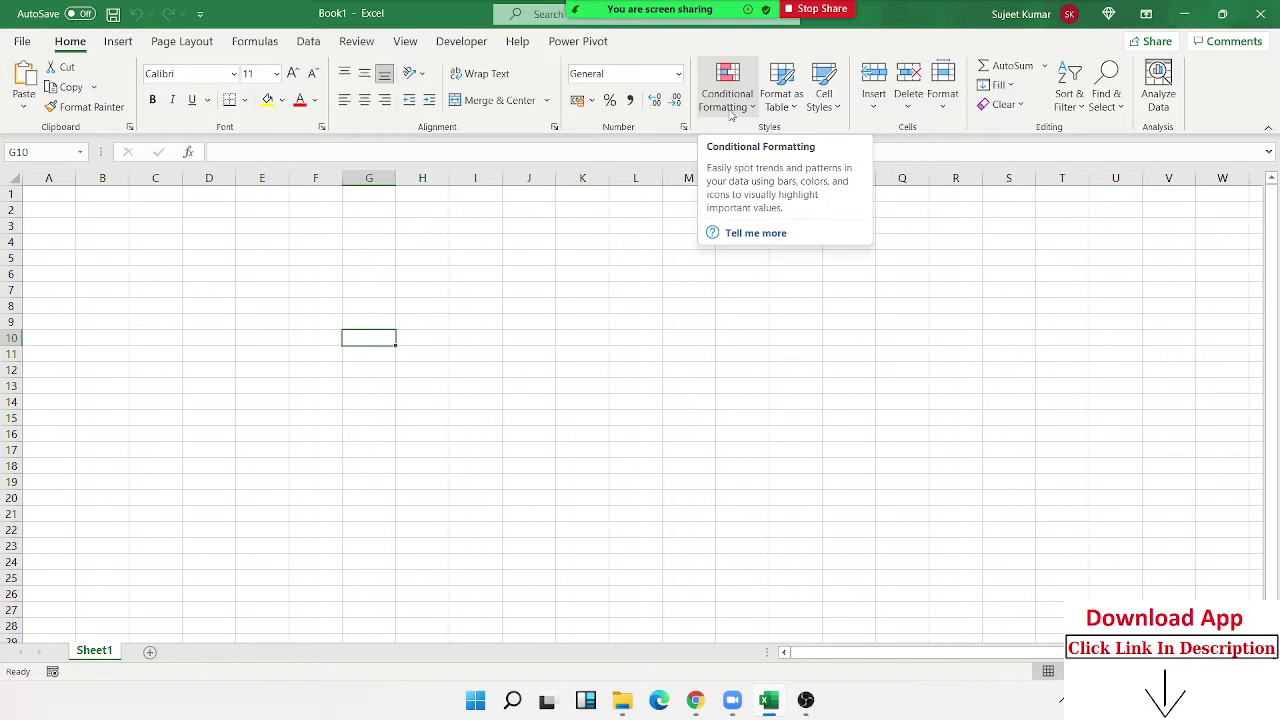
pyautogui.click(785, 232)
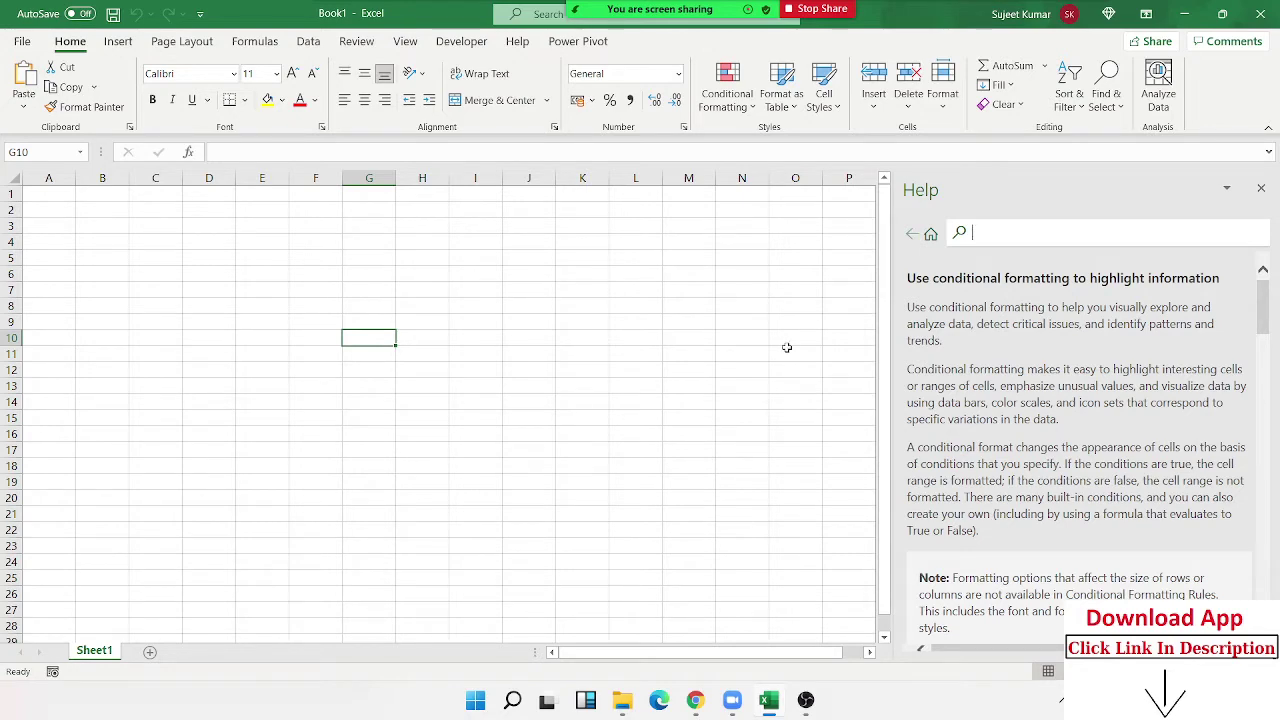
pyautogui.moveTo(786, 353); pyautogui.dragTo(786, 338)
pyautogui.scroll(-3, 1079, 404)
pyautogui.scroll(-3, 1079, 404)
pyautogui.scroll(-5, 1079, 404)
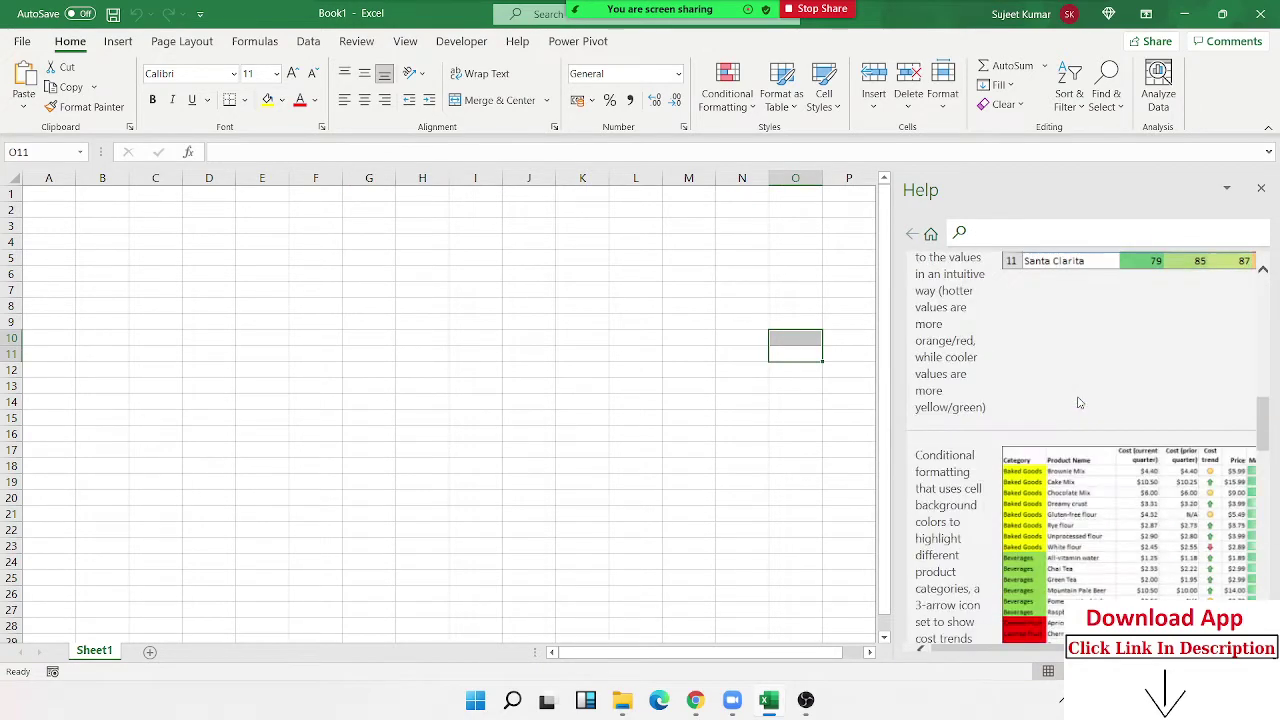
pyautogui.scroll(-5, 1077, 403)
pyautogui.scroll(-5, 1074, 402)
pyautogui.scroll(-3, 1071, 400)
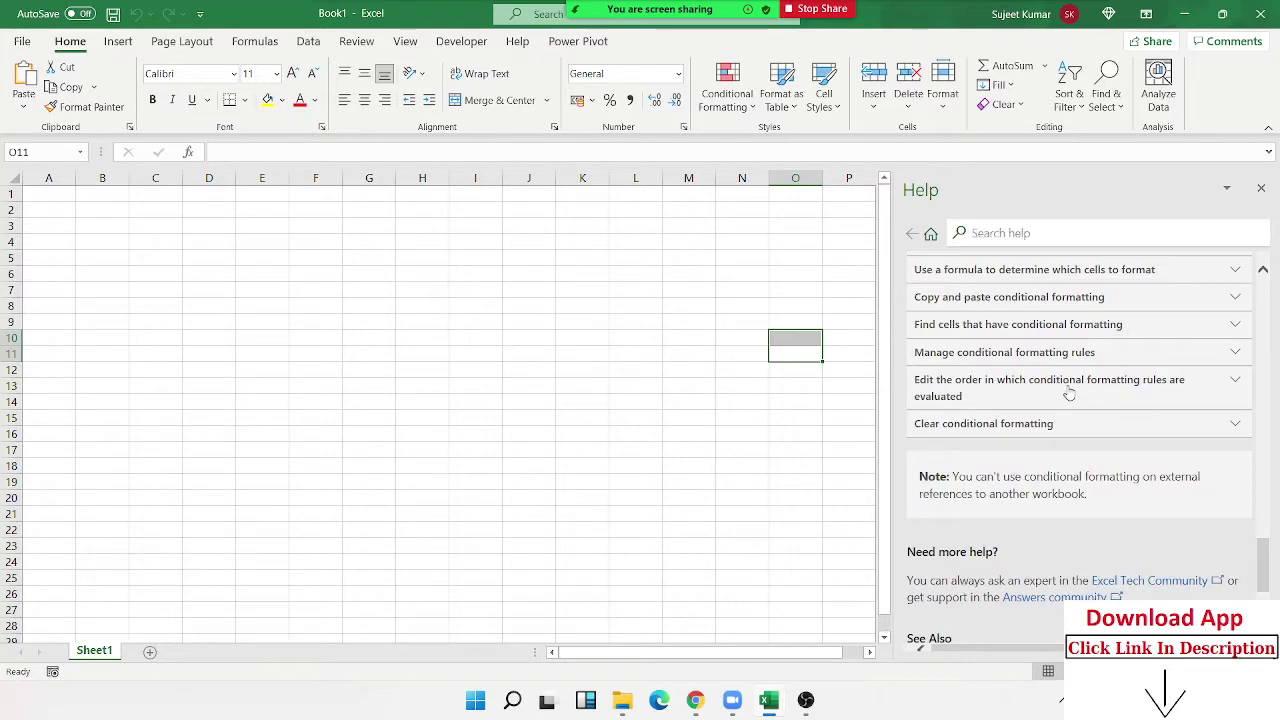
pyautogui.click(1071, 398)
pyautogui.click(1068, 356)
pyautogui.click(1069, 328)
pyautogui.scroll(-3, 1070, 410)
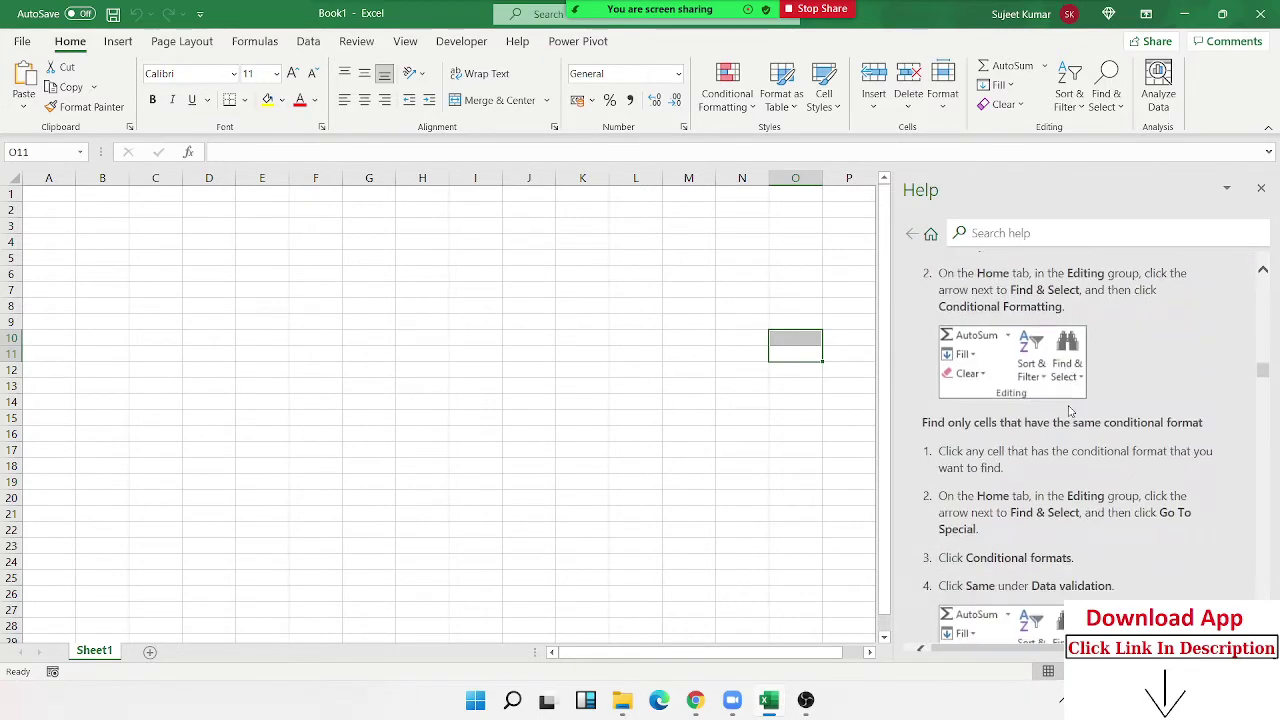
pyautogui.scroll(5, 1069, 411)
pyautogui.scroll(5, 1069, 411)
pyautogui.scroll(5, 1069, 411)
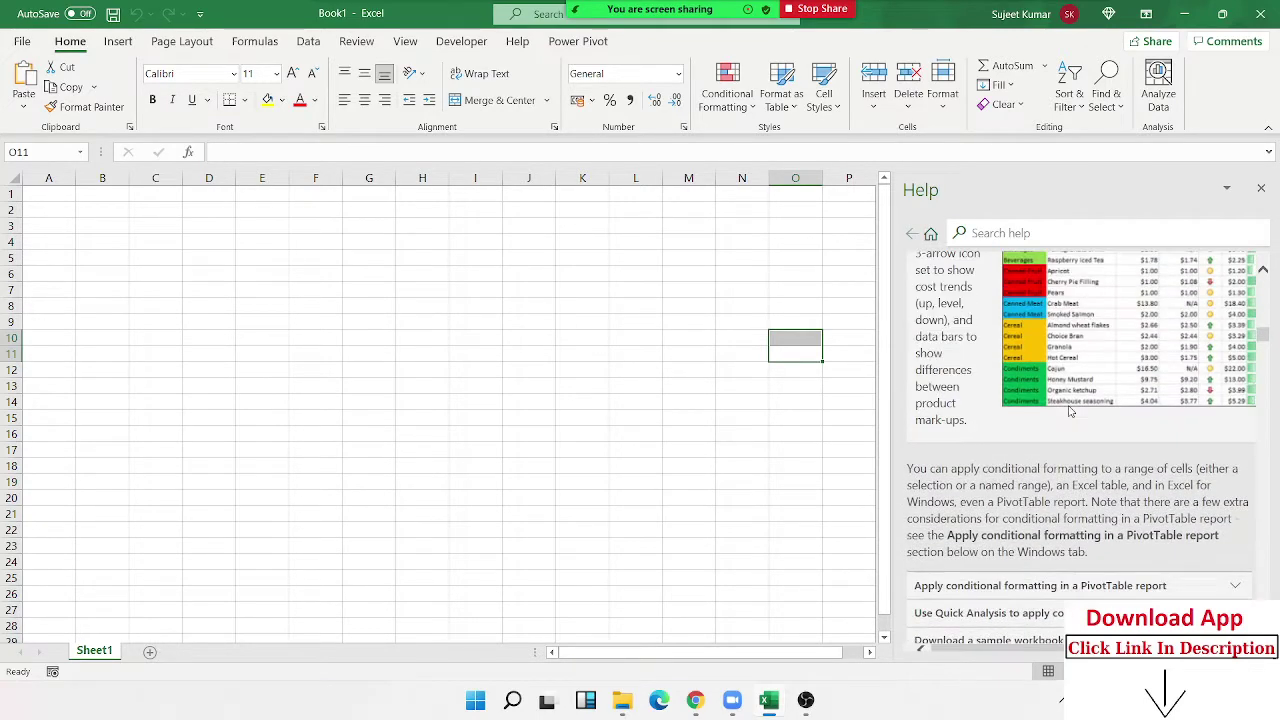
pyautogui.scroll(5, 1070, 411)
pyautogui.scroll(3, 1070, 411)
pyautogui.scroll(3, 1072, 395)
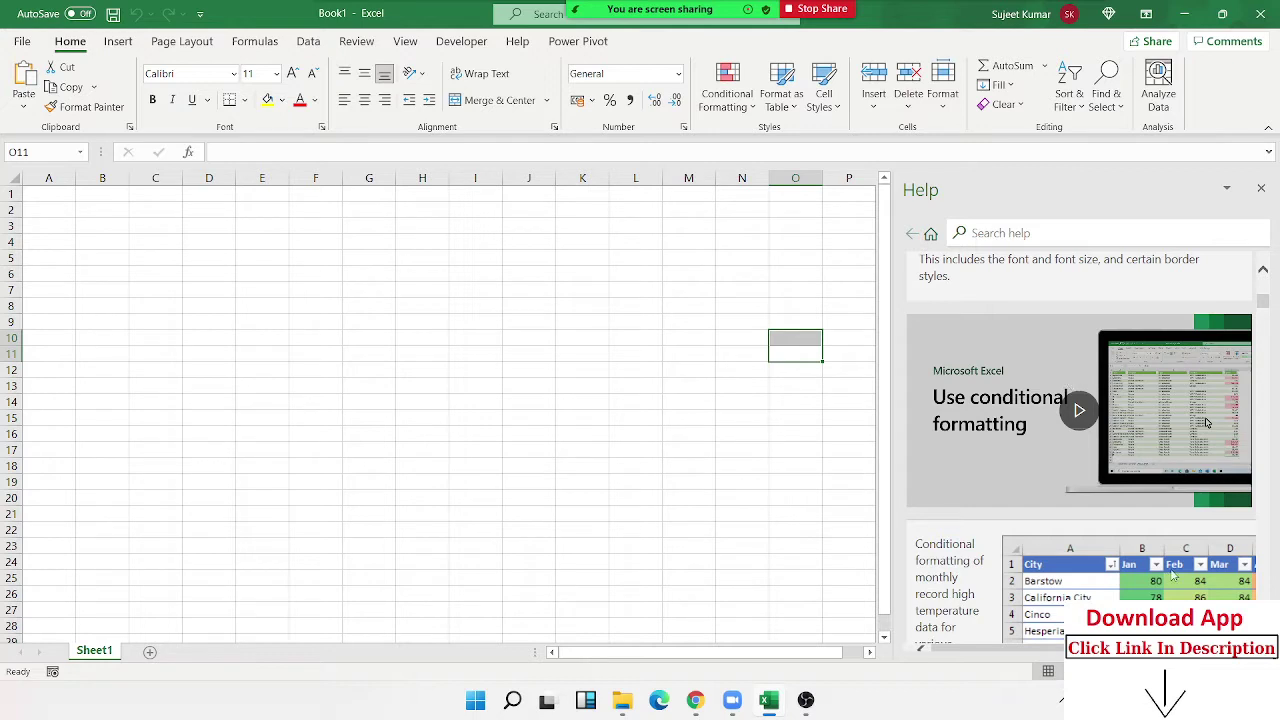
pyautogui.click(1261, 189)
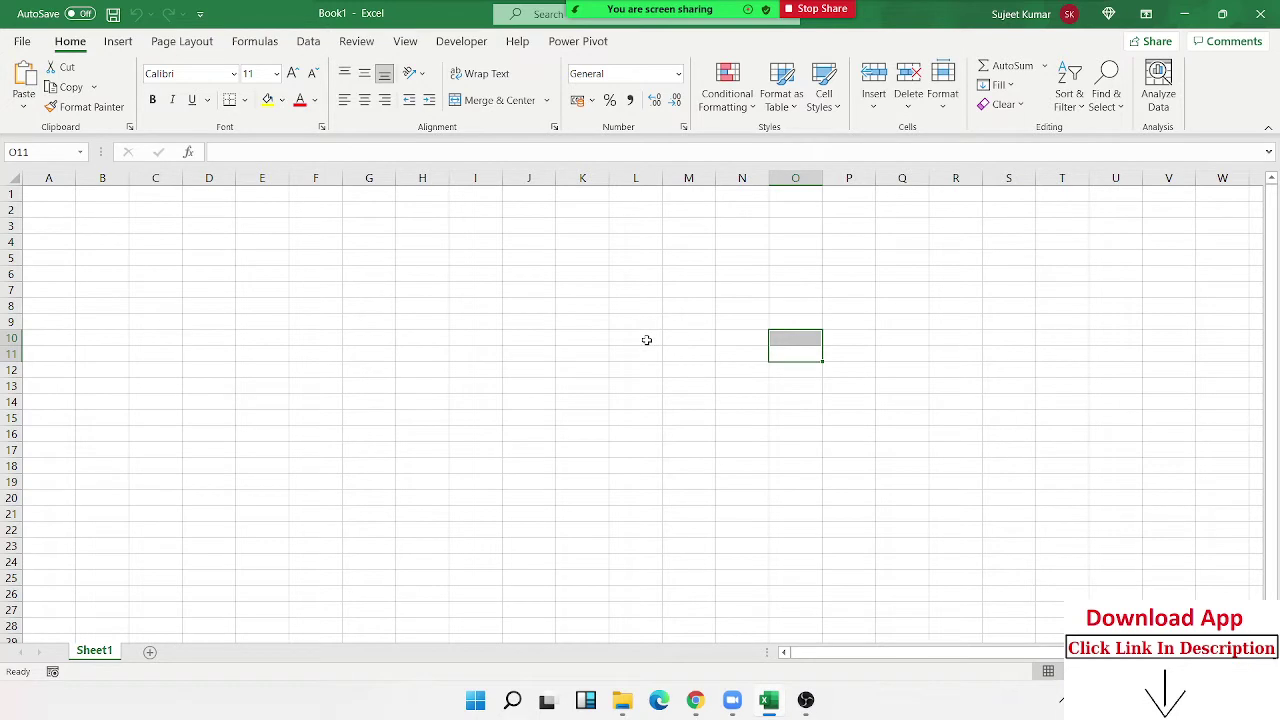
# - Search for 'limit' and open the 'Excel specifications and limits' Help article
pyautogui.moveTo(577, 10)
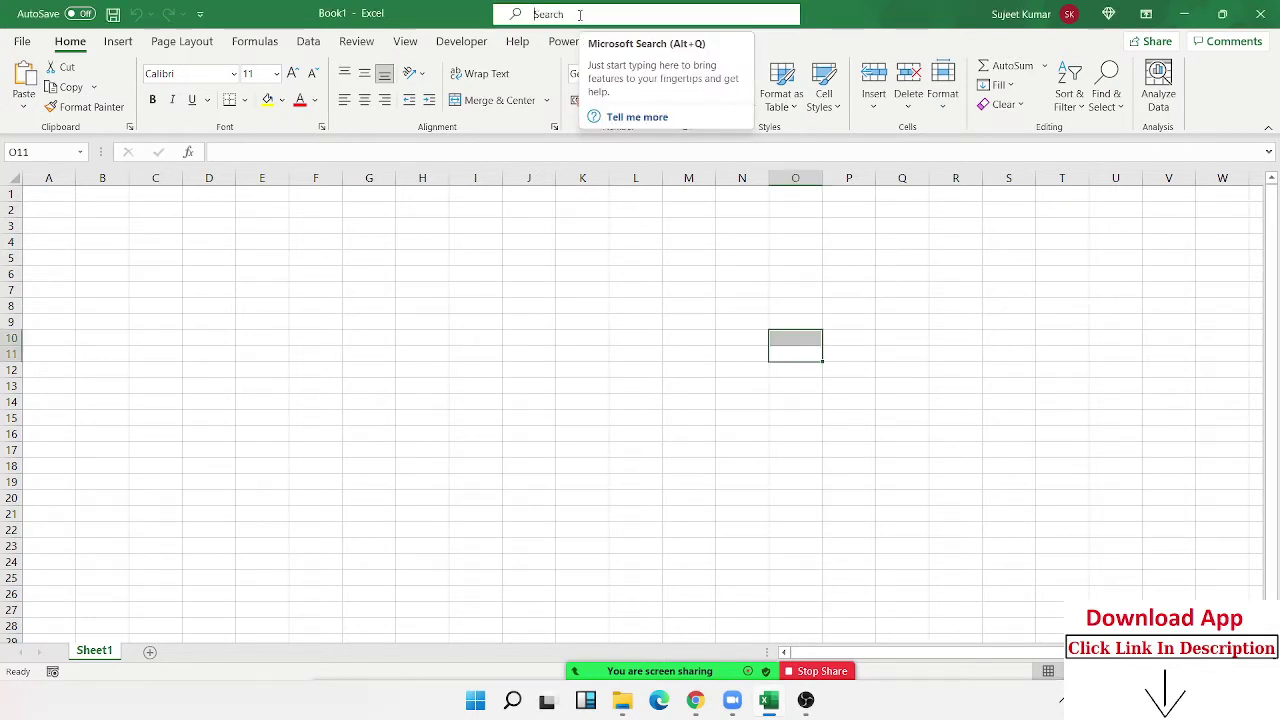
pyautogui.click(578, 14)
pyautogui.write('limi')
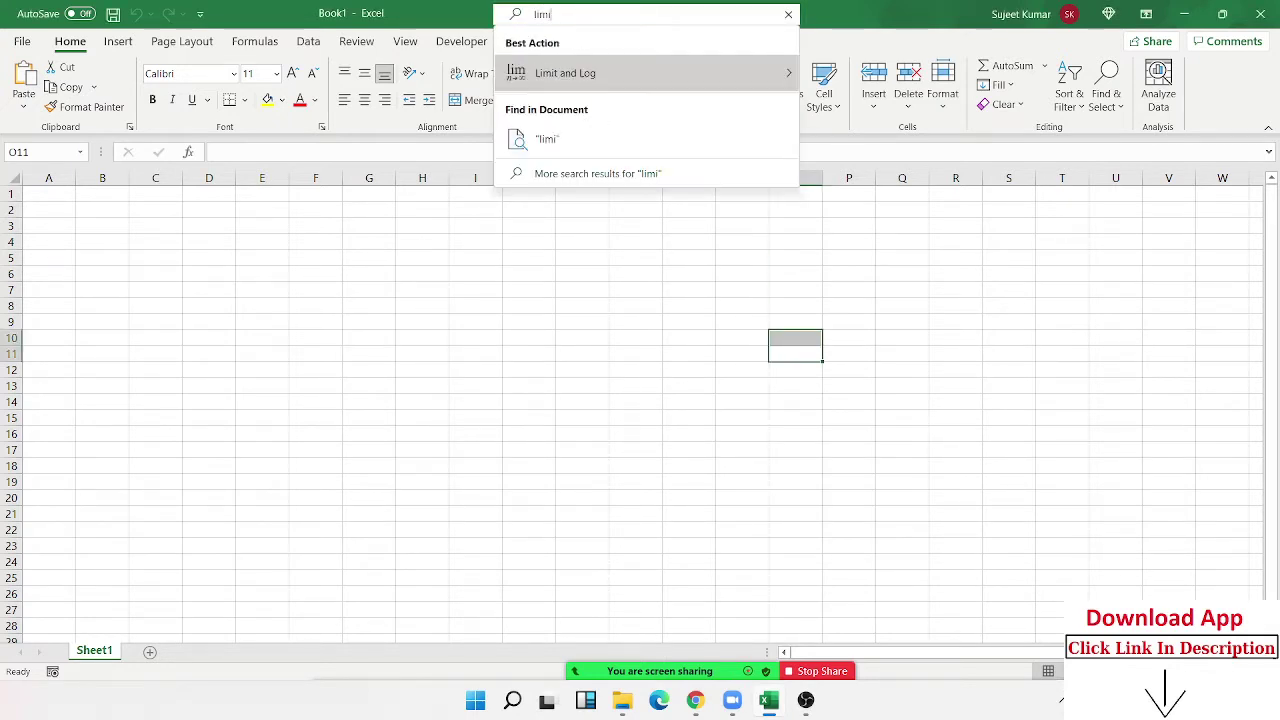
pyautogui.write('t')
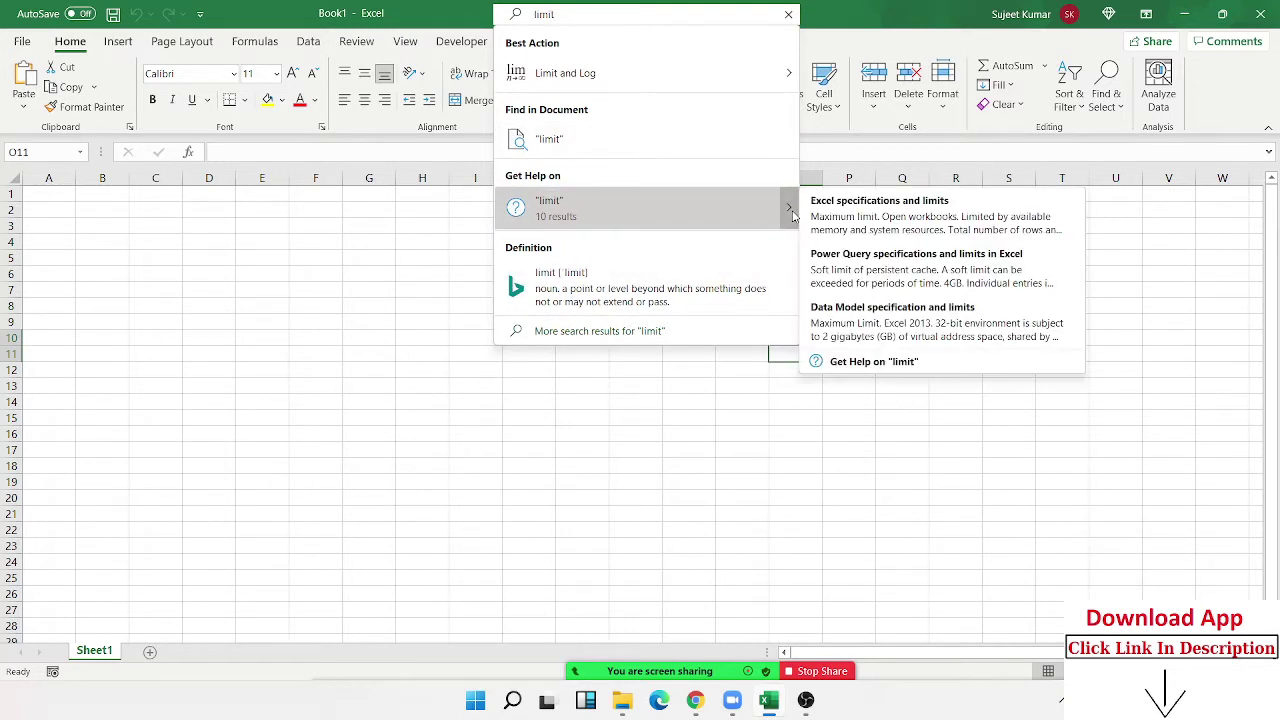
pyautogui.moveTo(791, 212)
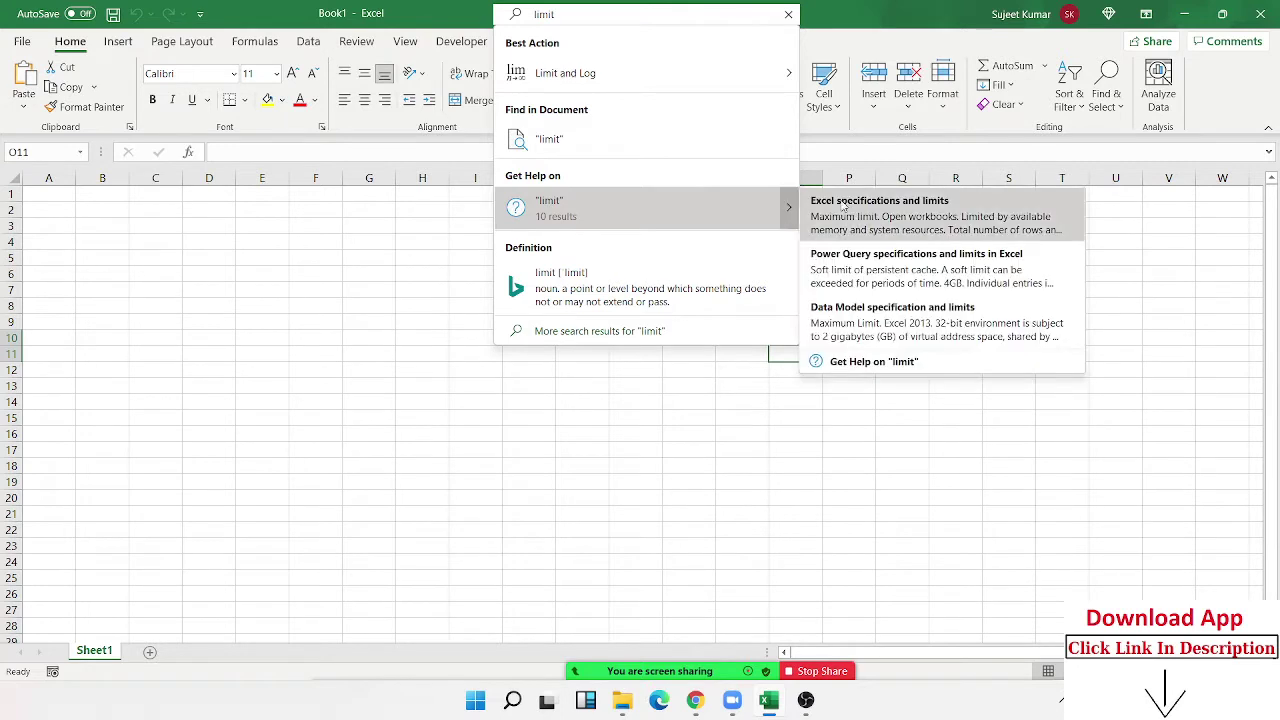
pyautogui.click(843, 205)
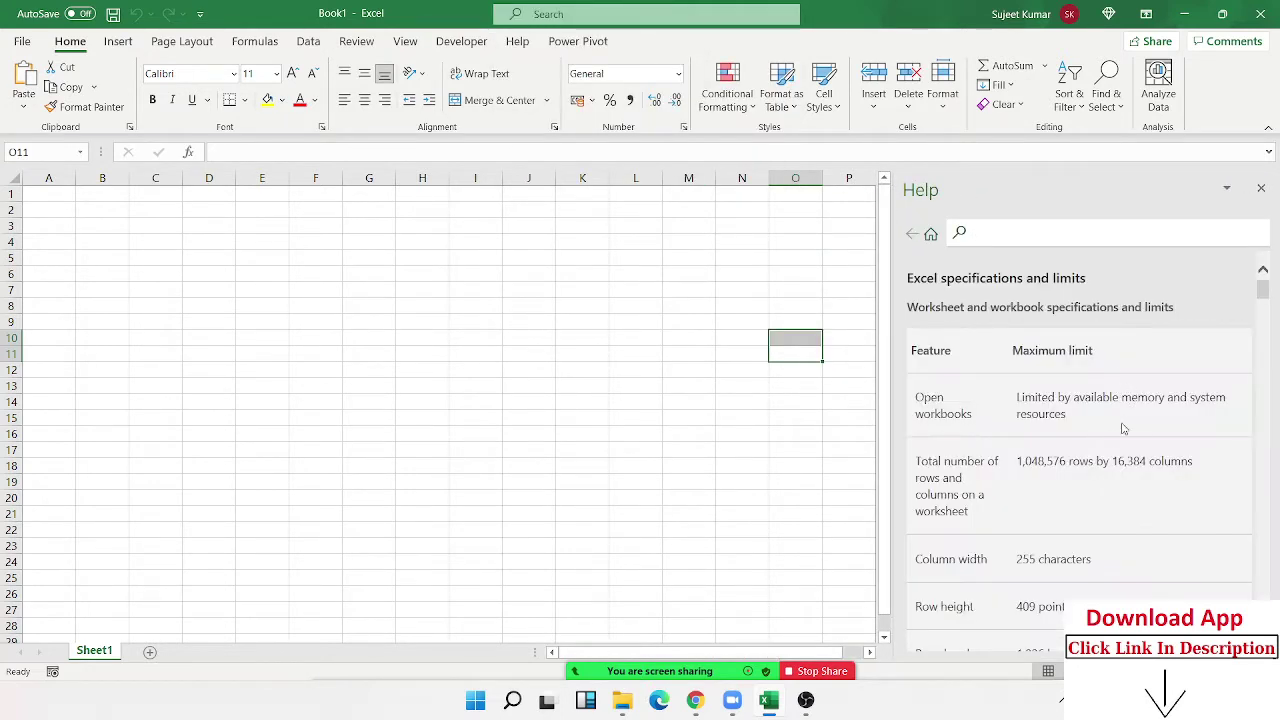
# - Scroll the limits article and highlight the words workbooks, columns and Column
pyautogui.scroll(-2, 1104, 437)
pyautogui.scroll(-3, 1104, 437)
pyautogui.scroll(5, 1104, 436)
pyautogui.doubleClick(943, 413)
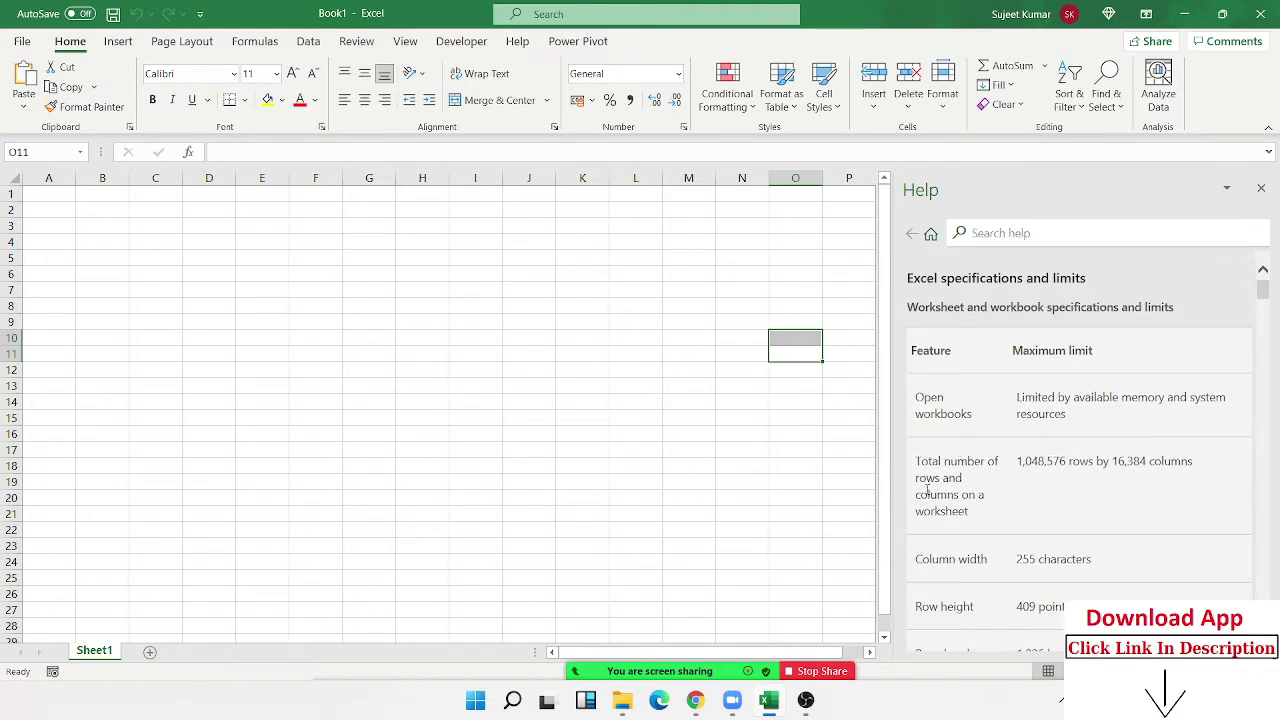
pyautogui.doubleClick(936, 494)
pyautogui.doubleClick(937, 557)
pyautogui.click(940, 602)
# - Select the row stating a cell holds at most 32,767 characters, then pick cell E6
pyautogui.scroll(-1, 939, 606)
pyautogui.scroll(-1, 939, 606)
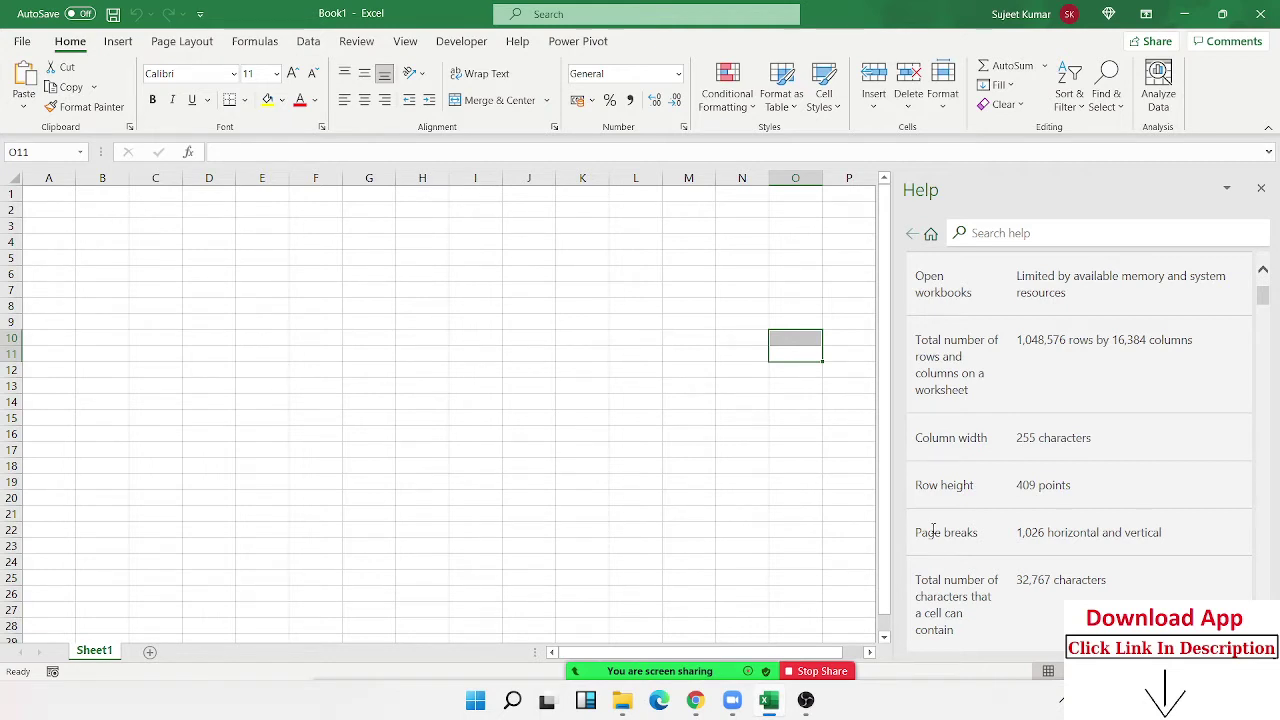
pyautogui.doubleClick(941, 596)
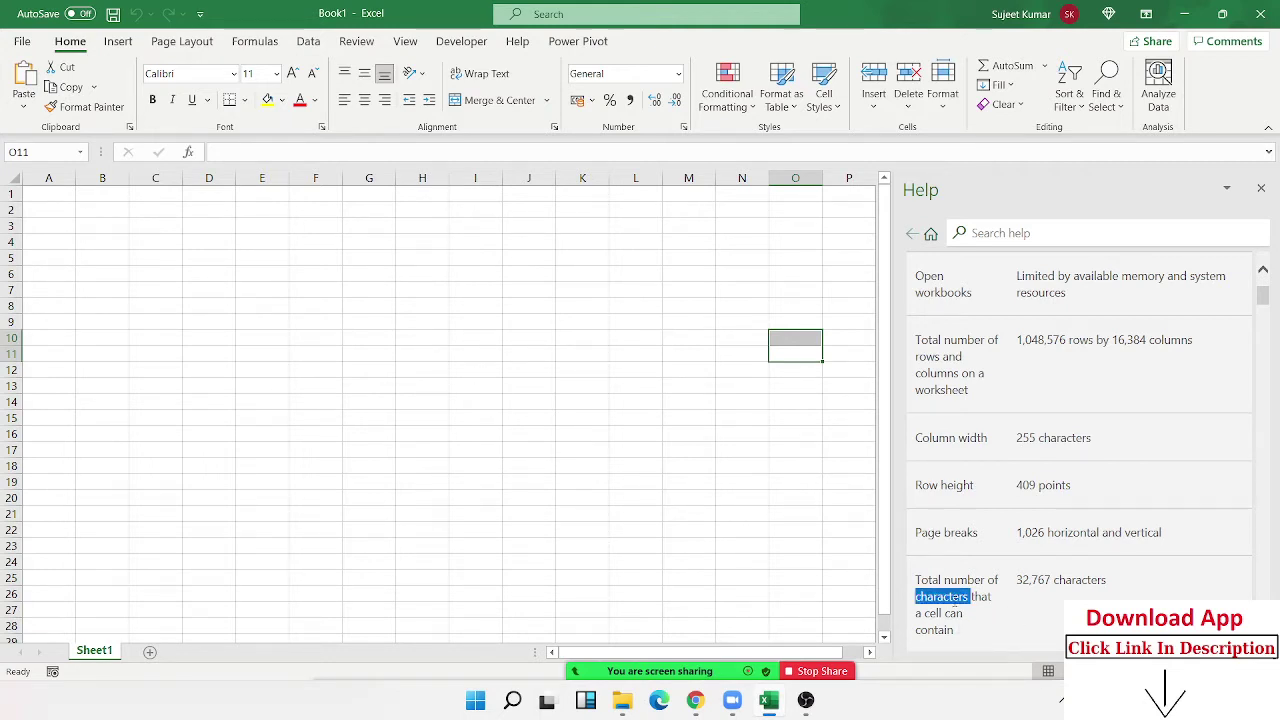
pyautogui.tripleClick(957, 603)
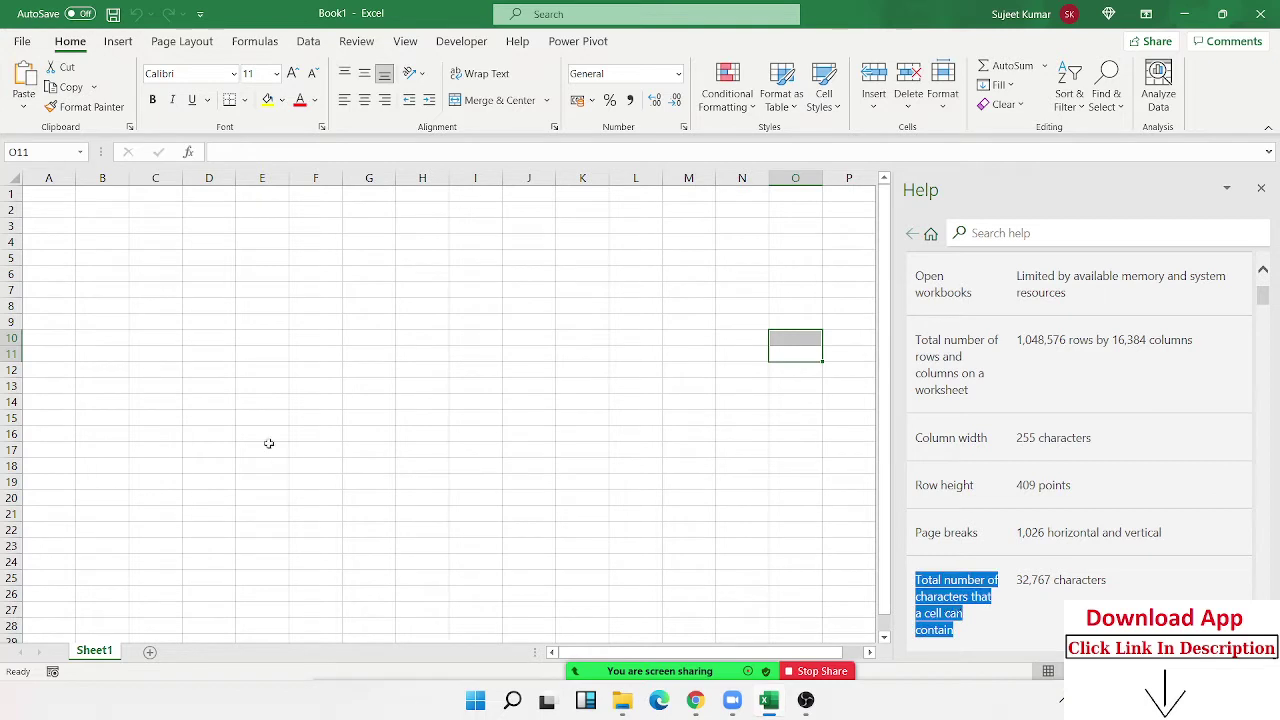
pyautogui.click(266, 274)
pyautogui.write('s')
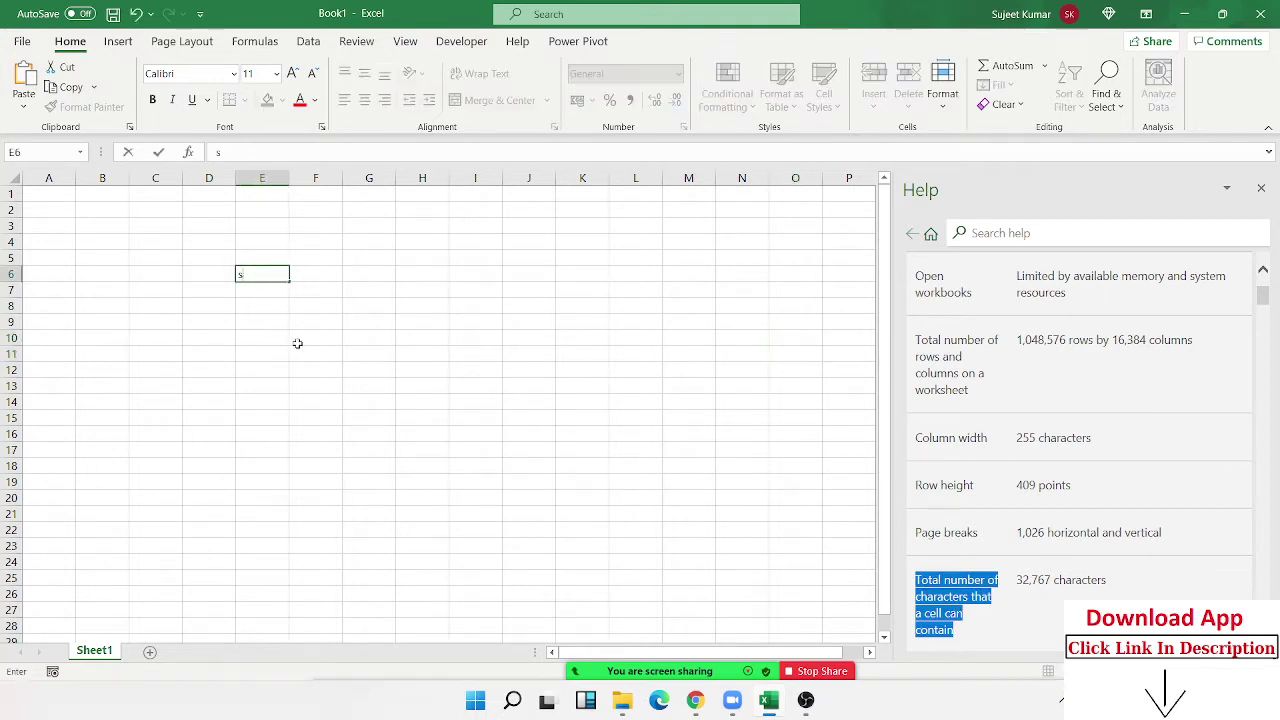
pyautogui.write('dfmif')
pyautogui.press('Escape')
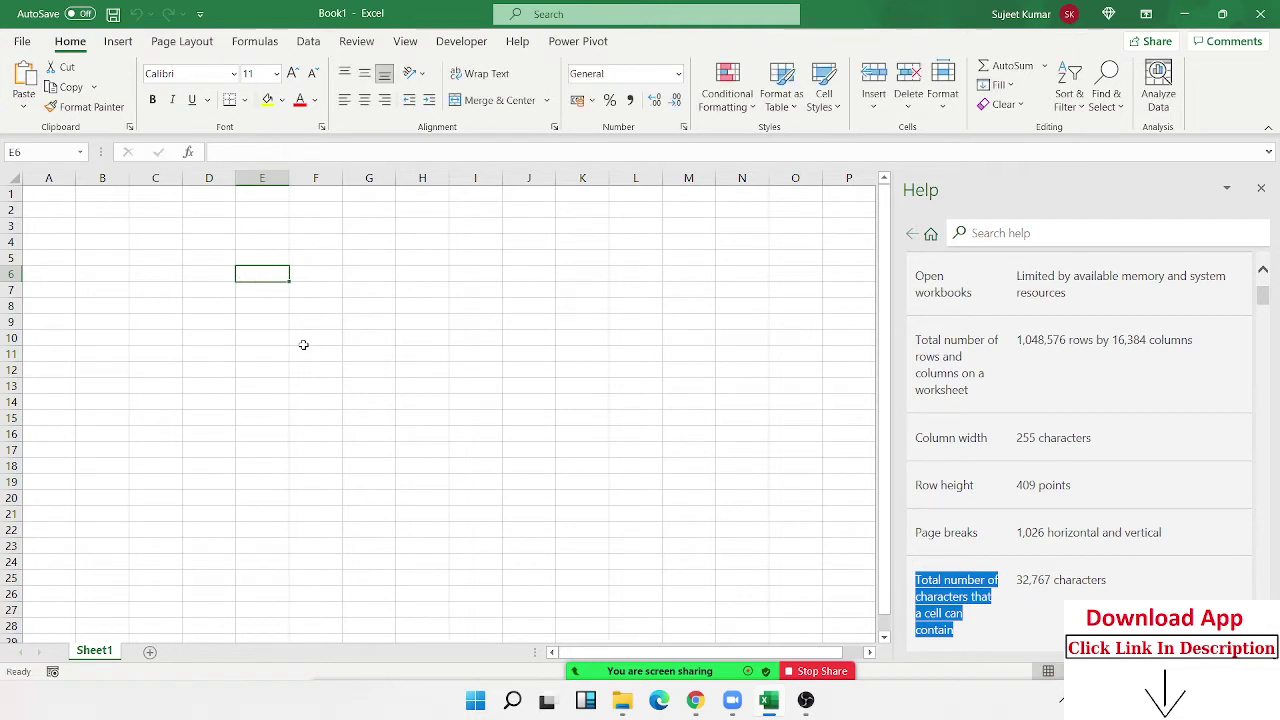
pyautogui.write('=if')
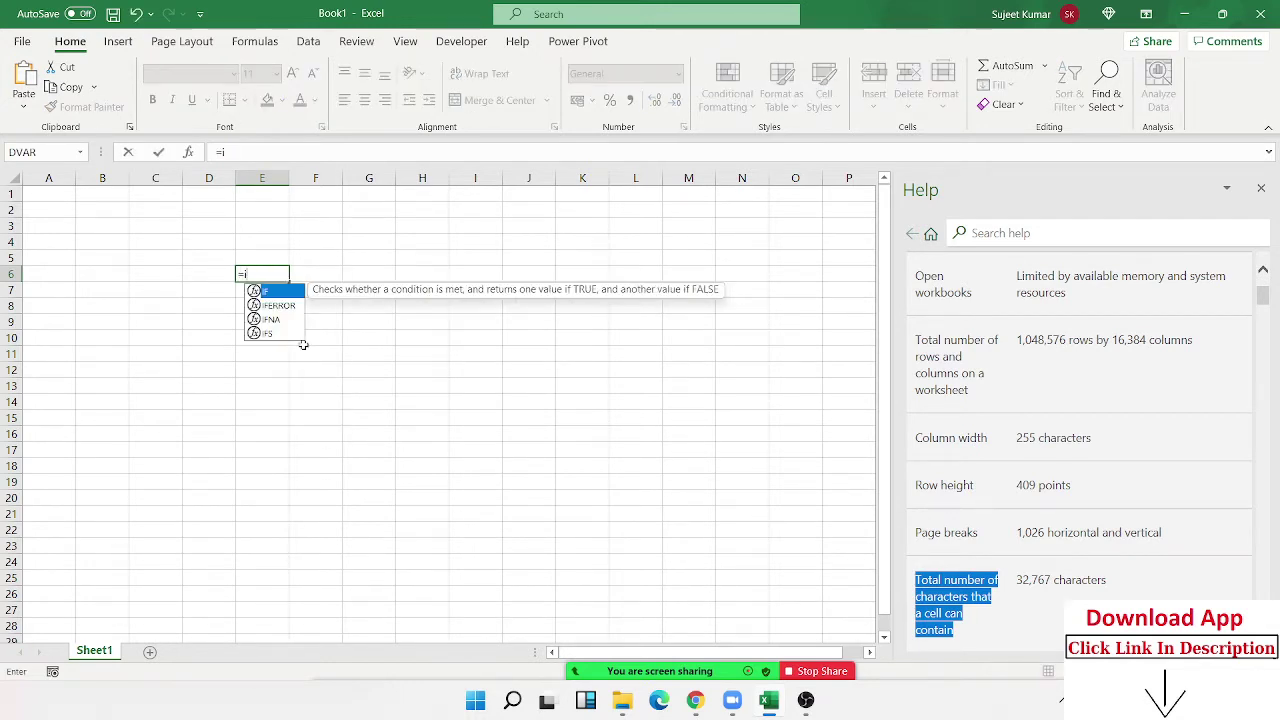
pyautogui.write('(')
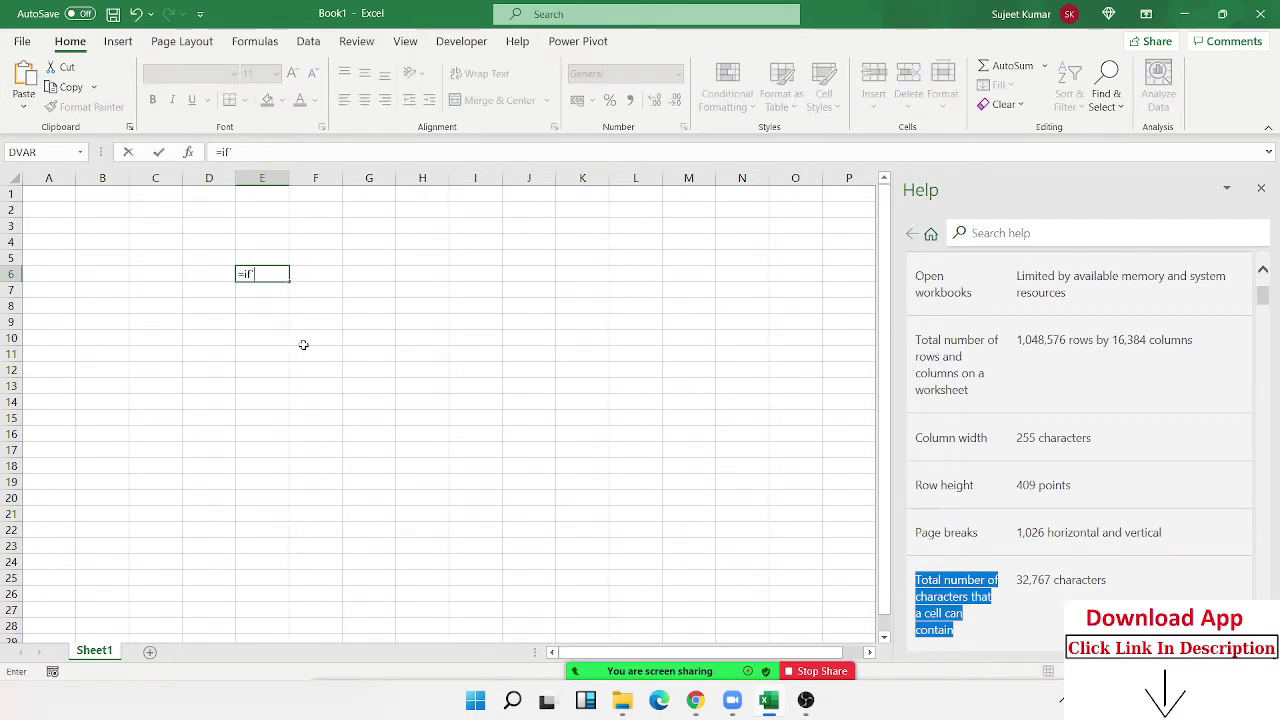
pyautogui.press('Tab')
pyautogui.press('Left')
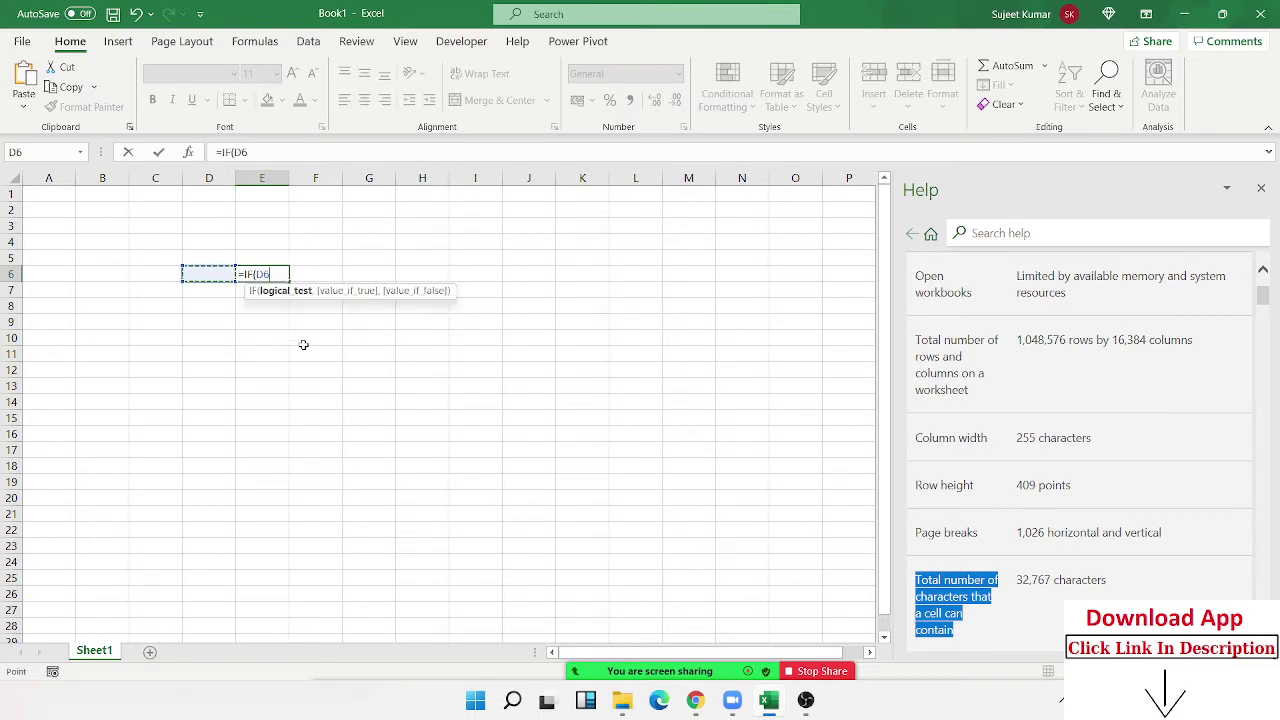
pyautogui.write('>20,')
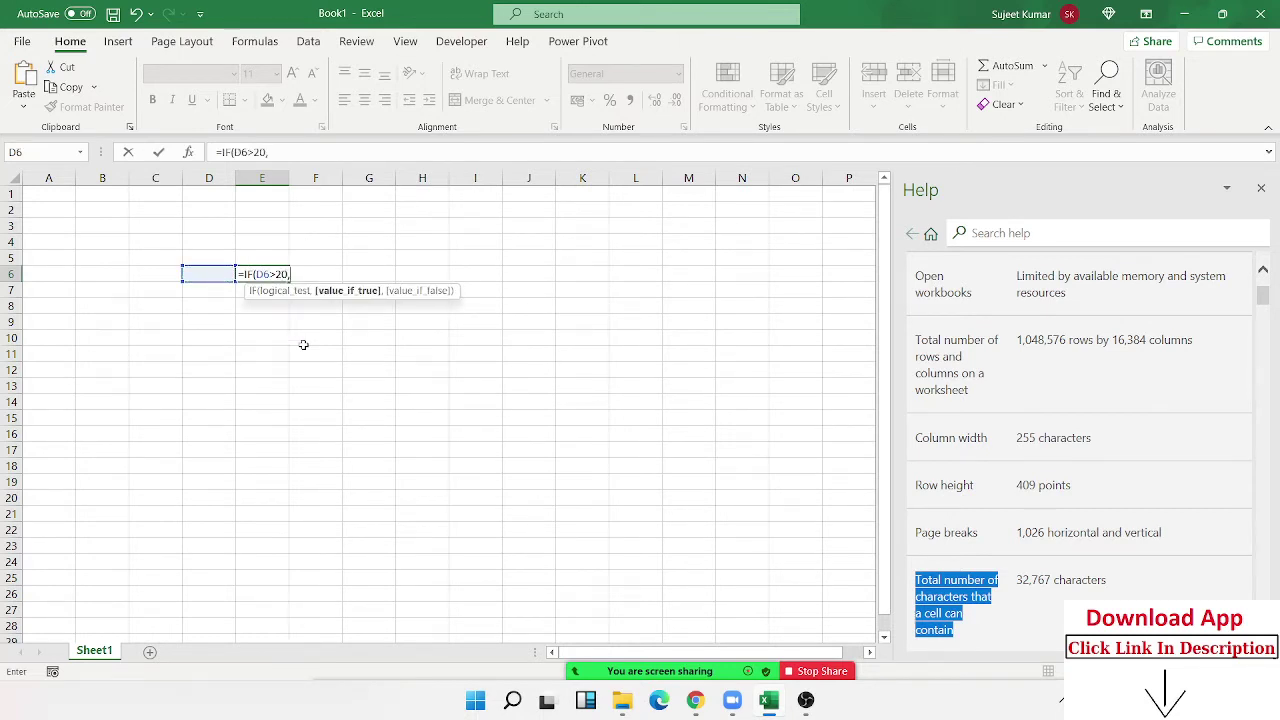
pyautogui.write('if')
pyautogui.press('Tab')
pyautogui.press('Up')
pyautogui.press('Left')
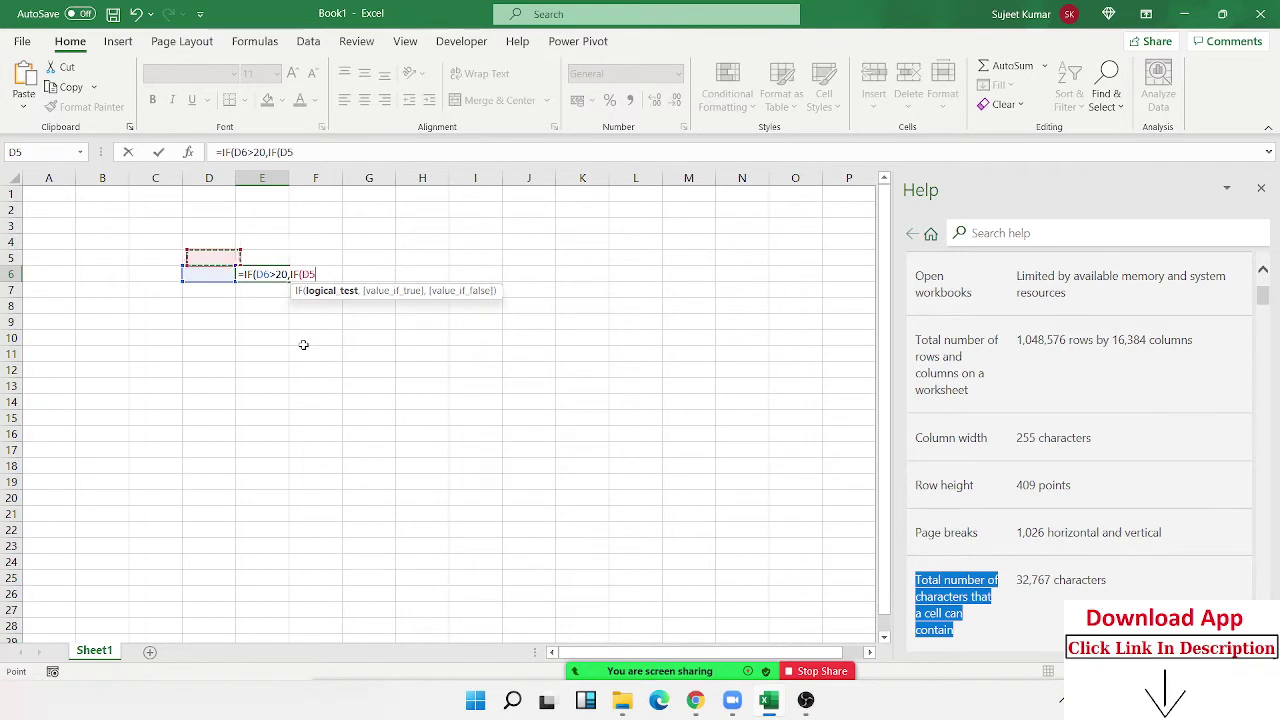
pyautogui.press('Left')
pyautogui.press('Down')
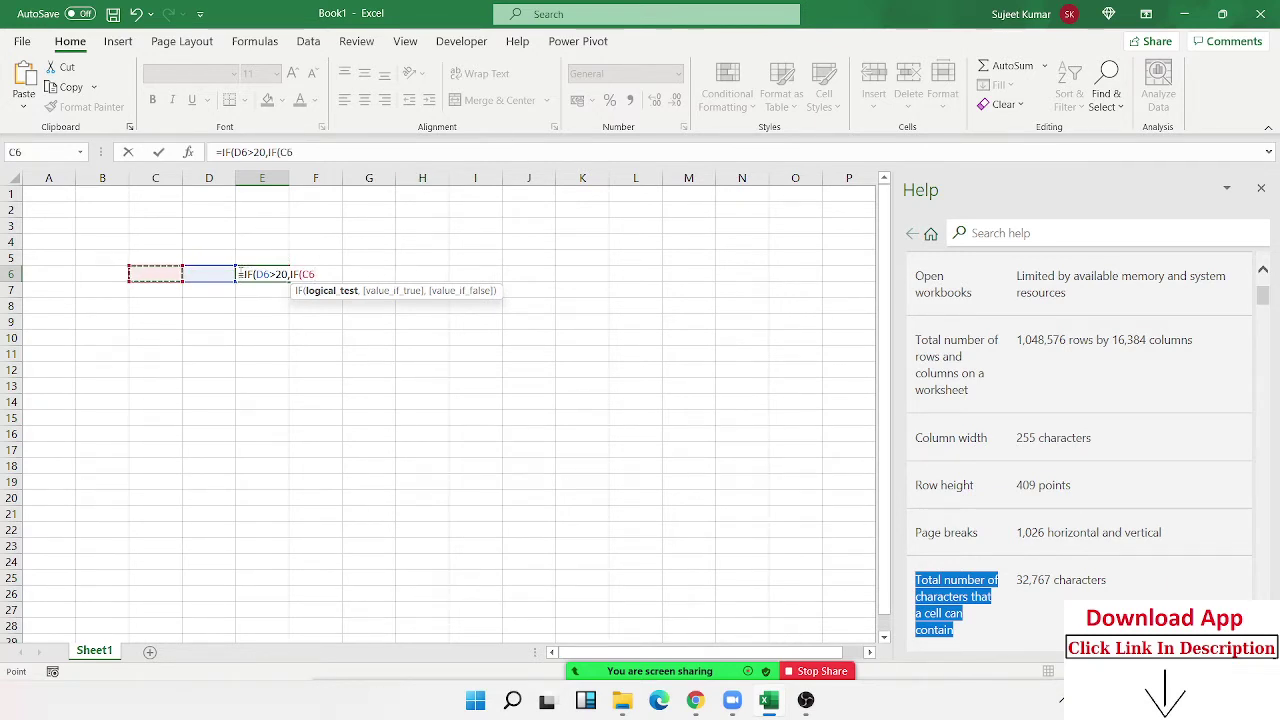
pyautogui.moveTo(241, 274); pyautogui.dragTo(316, 274)
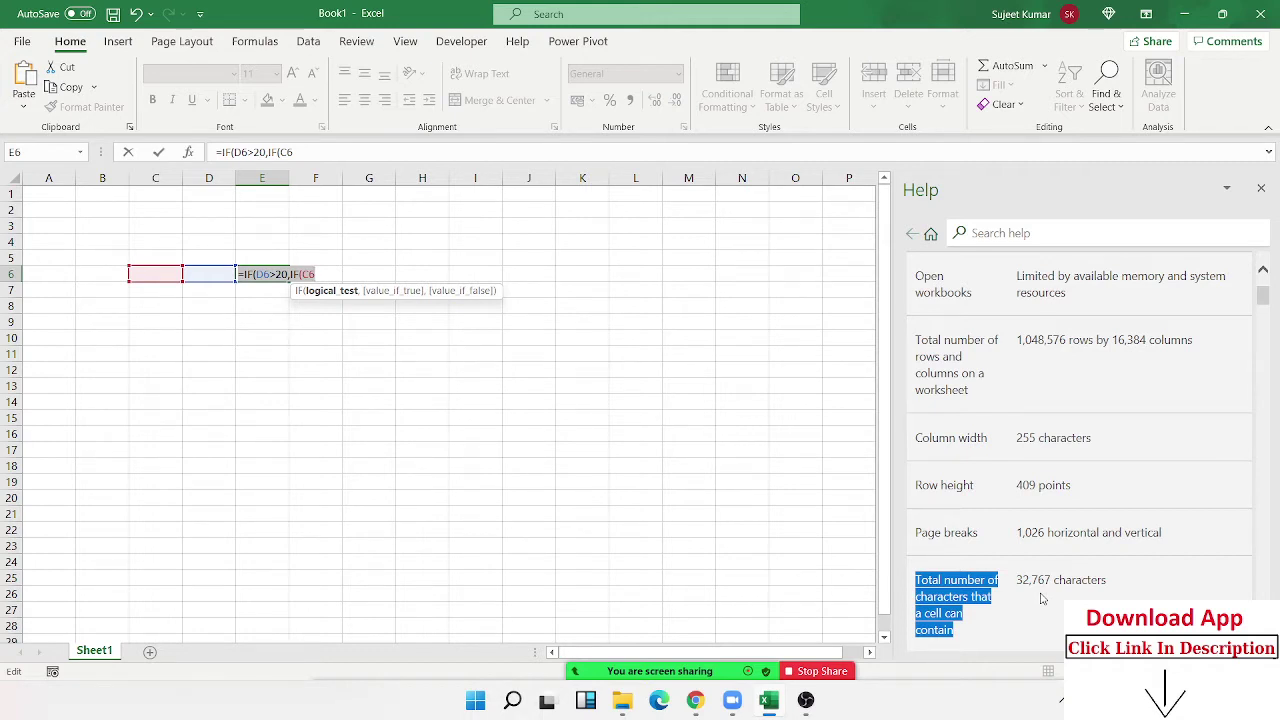
pyautogui.press('Escape')
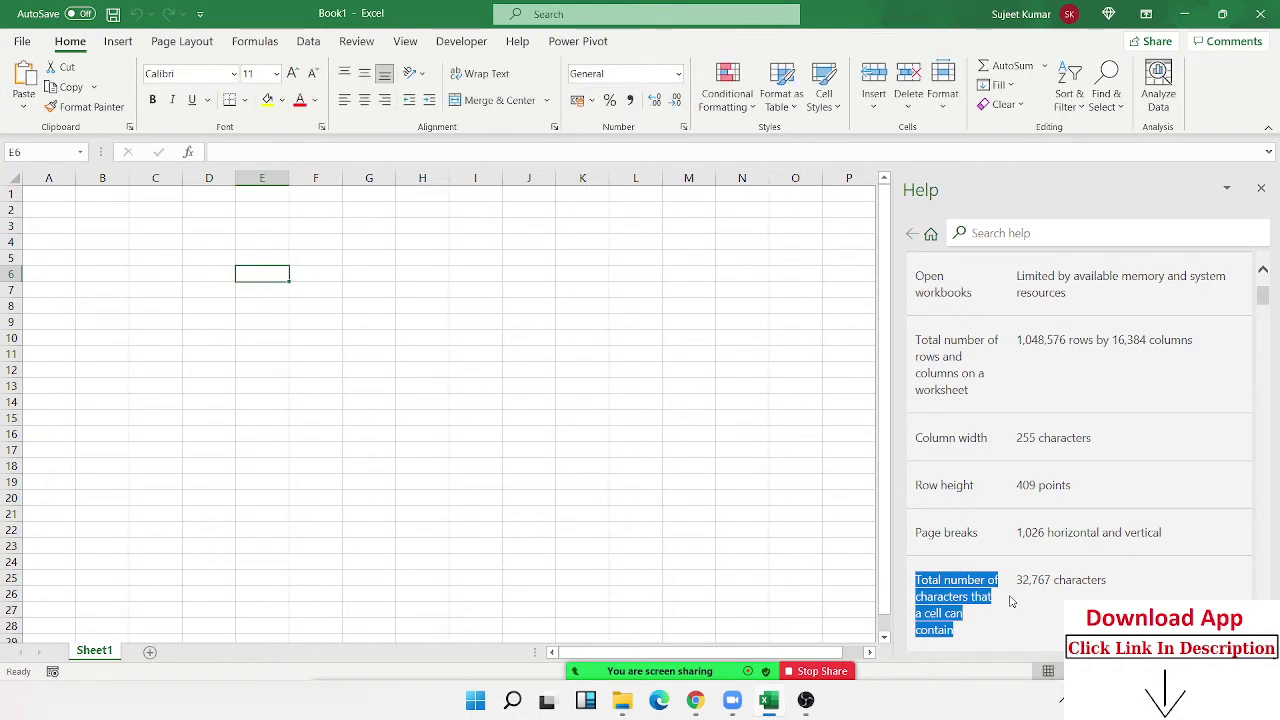
pyautogui.scroll(-3, 1011, 600)
pyautogui.scroll(-1, 1011, 600)
pyautogui.scroll(-3, 1011, 600)
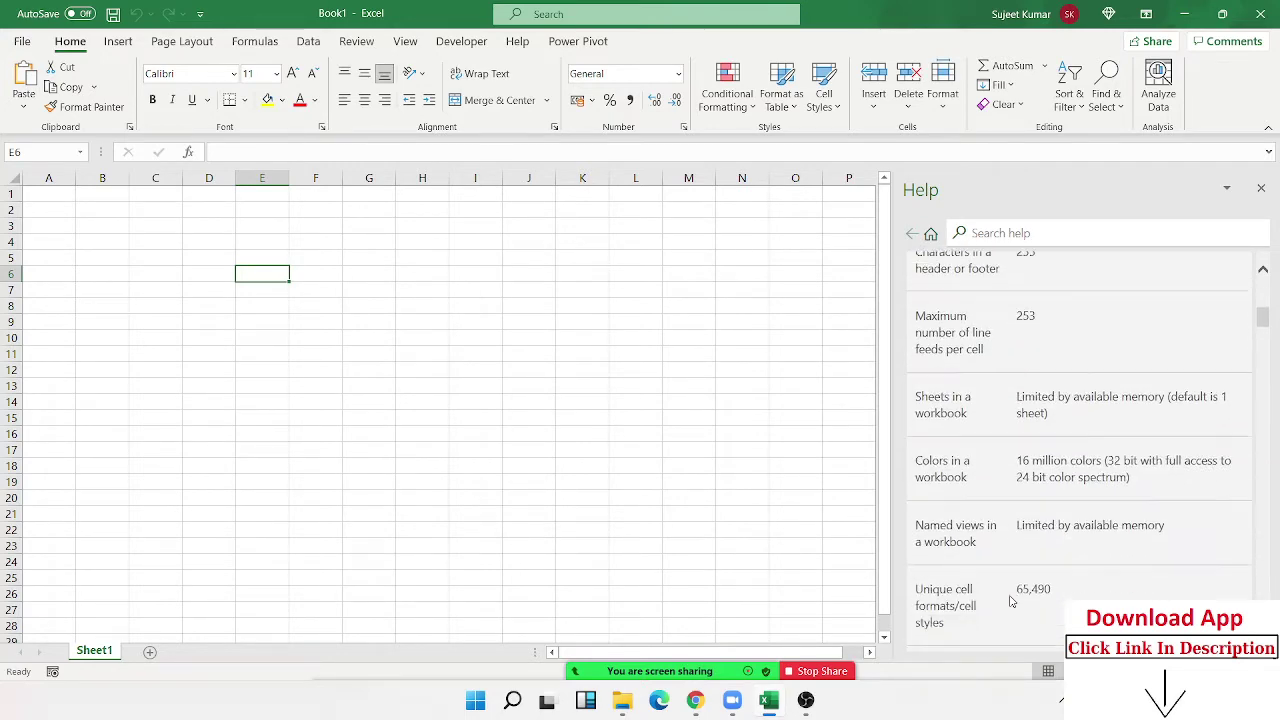
pyautogui.scroll(-3, 1011, 600)
pyautogui.scroll(-5, 1011, 600)
pyautogui.scroll(-3, 1011, 600)
pyautogui.scroll(-2, 1011, 600)
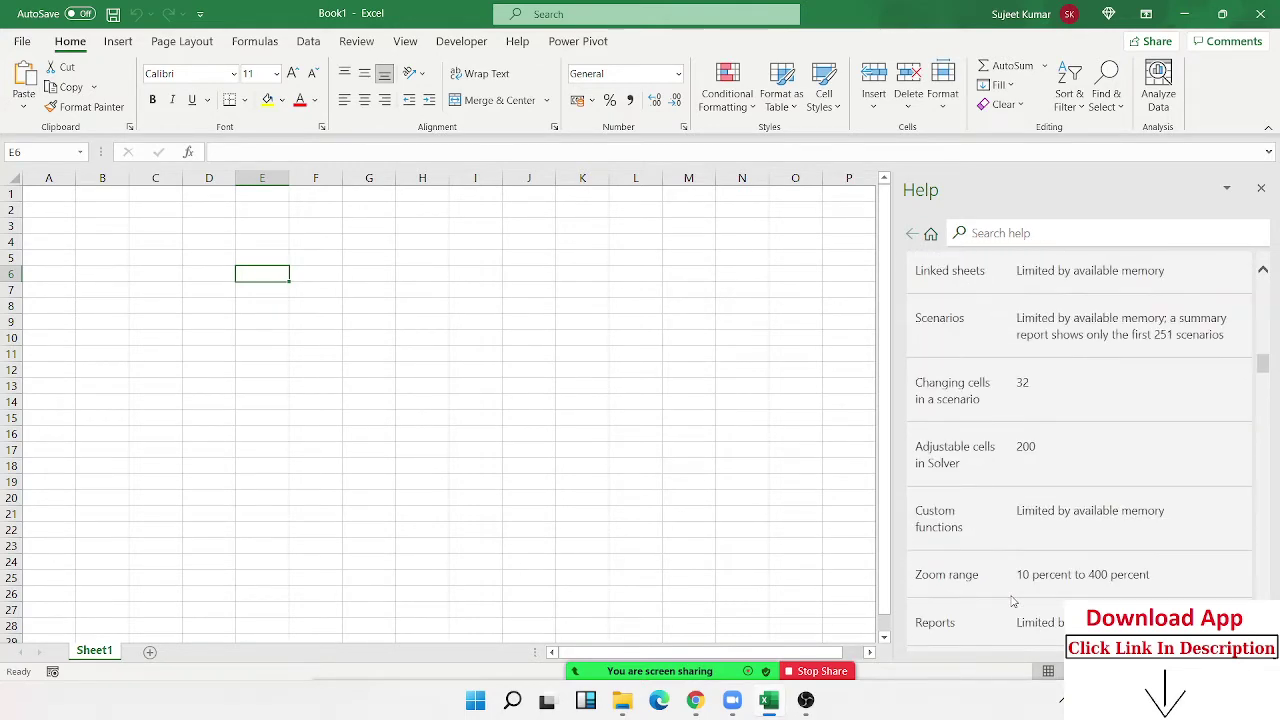
pyautogui.scroll(3, 1011, 600)
pyautogui.scroll(5, 1011, 600)
pyautogui.scroll(5, 1013, 599)
pyautogui.scroll(5, 1013, 599)
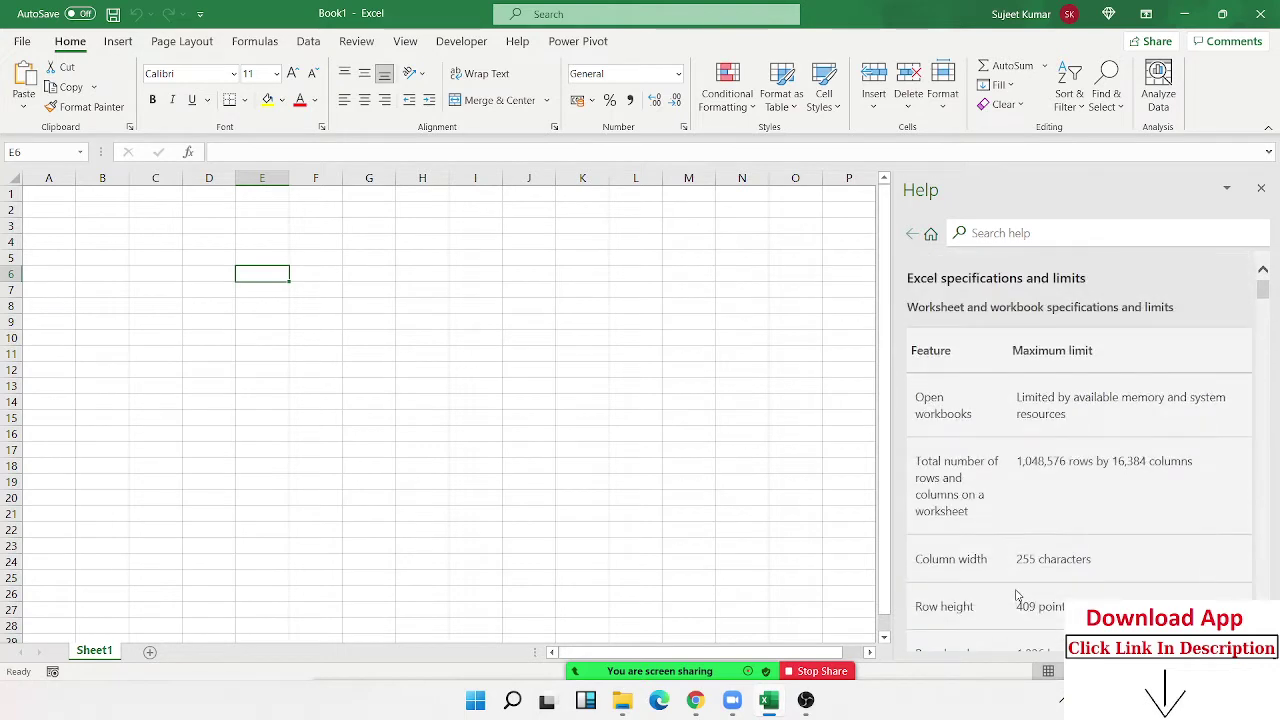
# - Search Help for 'sortcut' to list the keyboard shortcut articles
pyautogui.click(1027, 230)
pyautogui.write('so')
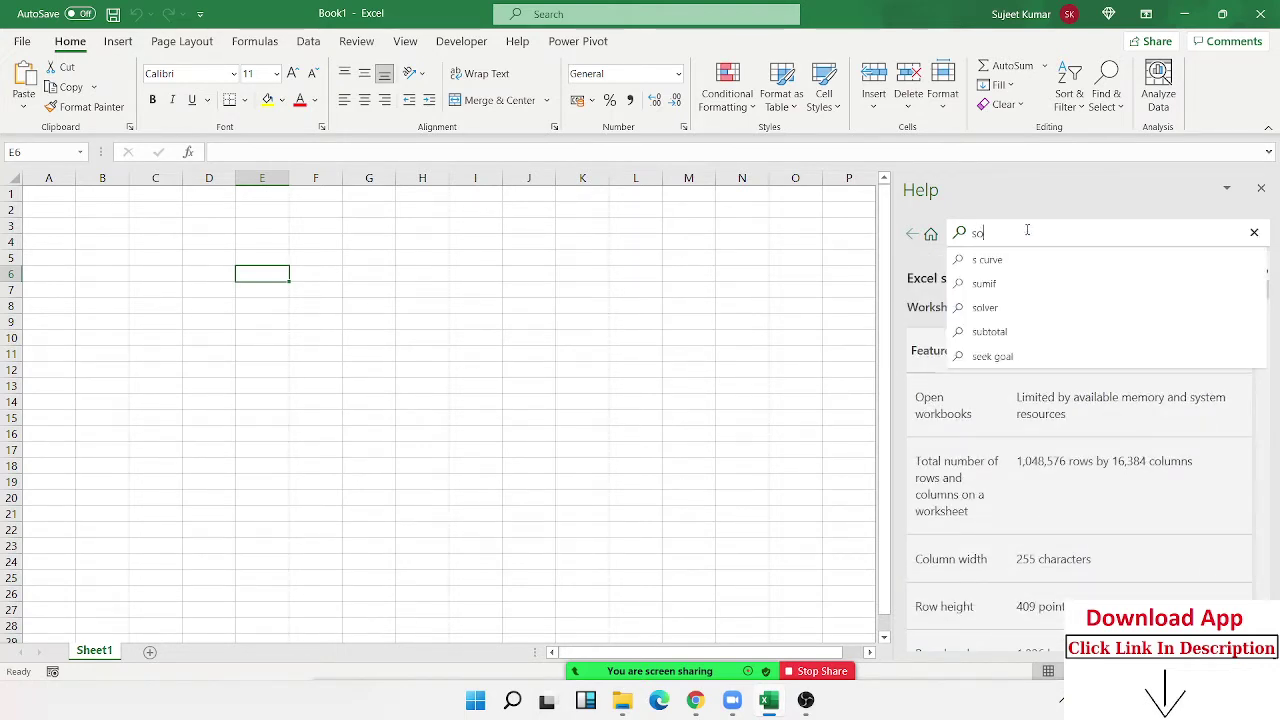
pyautogui.write('rtcut')
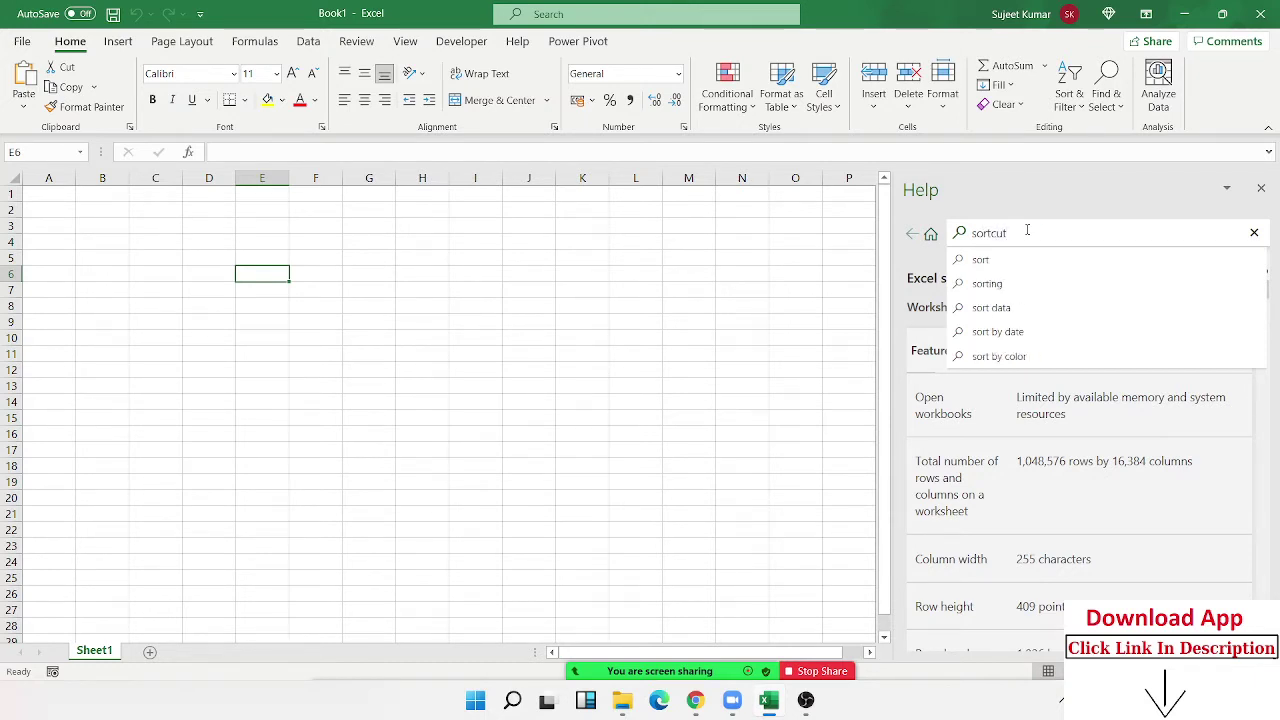
pyautogui.press('Return')
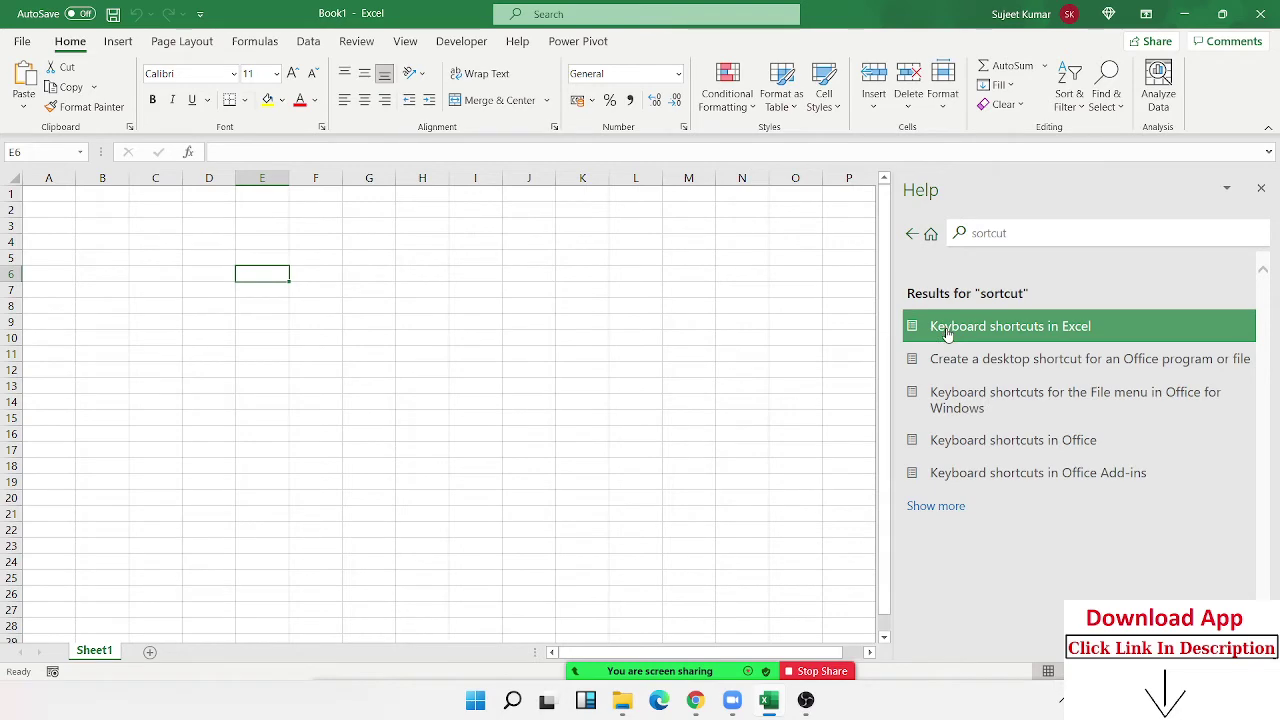
# - Read 'Keyboard shortcuts in Excel' down to the formatting-cells tables, then close Help
pyautogui.click(948, 335)
pyautogui.scroll(-2, 1000, 425)
pyautogui.scroll(-3, 1008, 440)
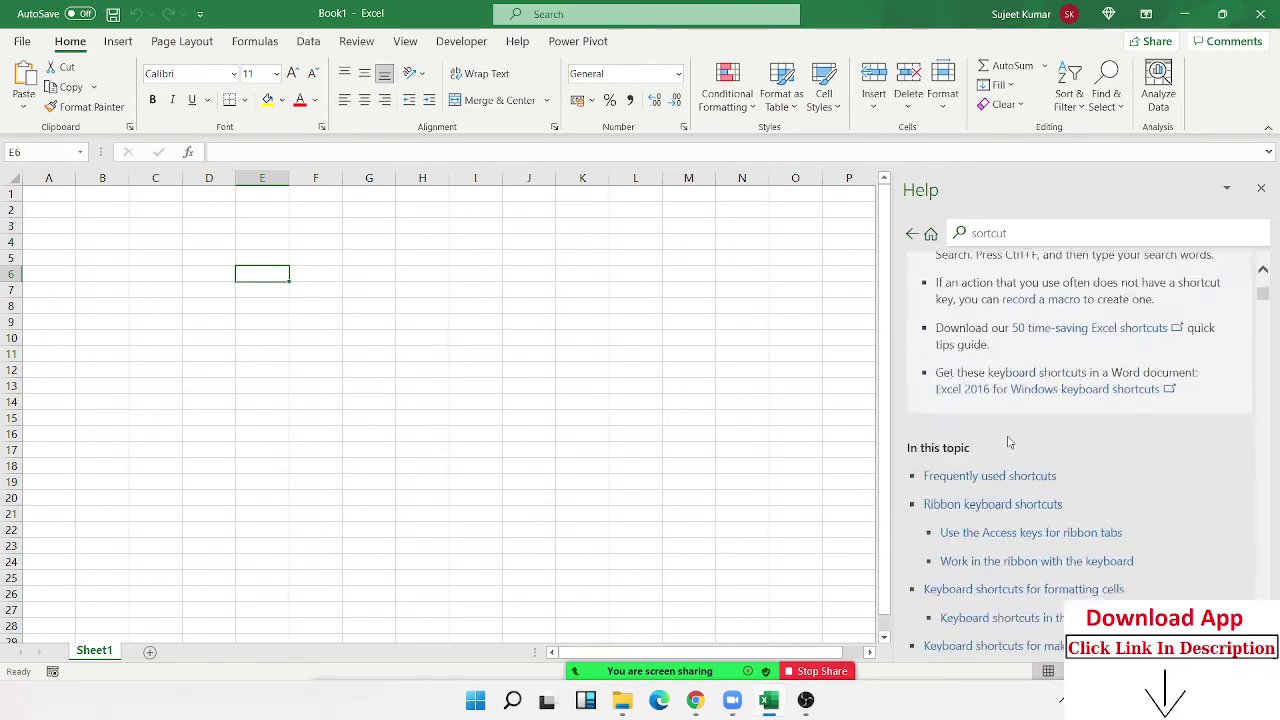
pyautogui.scroll(-3, 1009, 442)
pyautogui.scroll(-3, 1010, 444)
pyautogui.scroll(-2, 1010, 445)
pyautogui.scroll(-3, 1011, 447)
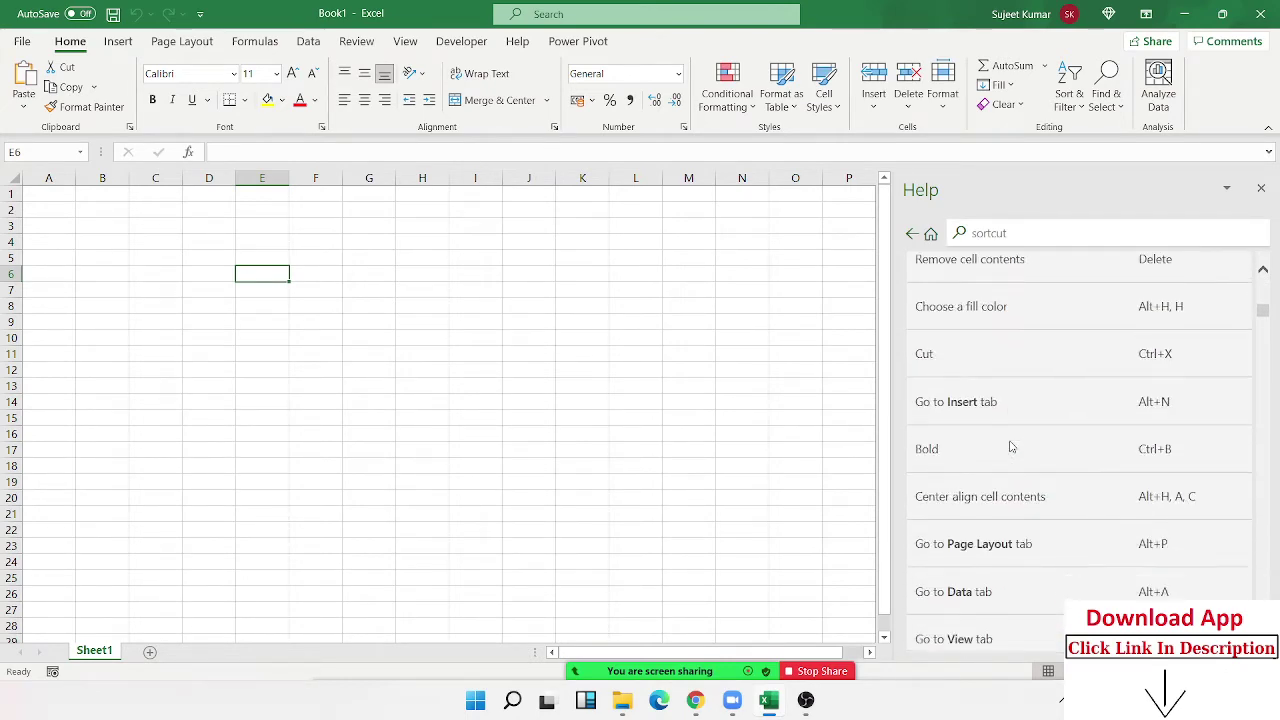
pyautogui.scroll(-3, 1011, 447)
pyautogui.scroll(-3, 1011, 446)
pyautogui.scroll(-3, 1012, 445)
pyautogui.scroll(-2, 1014, 441)
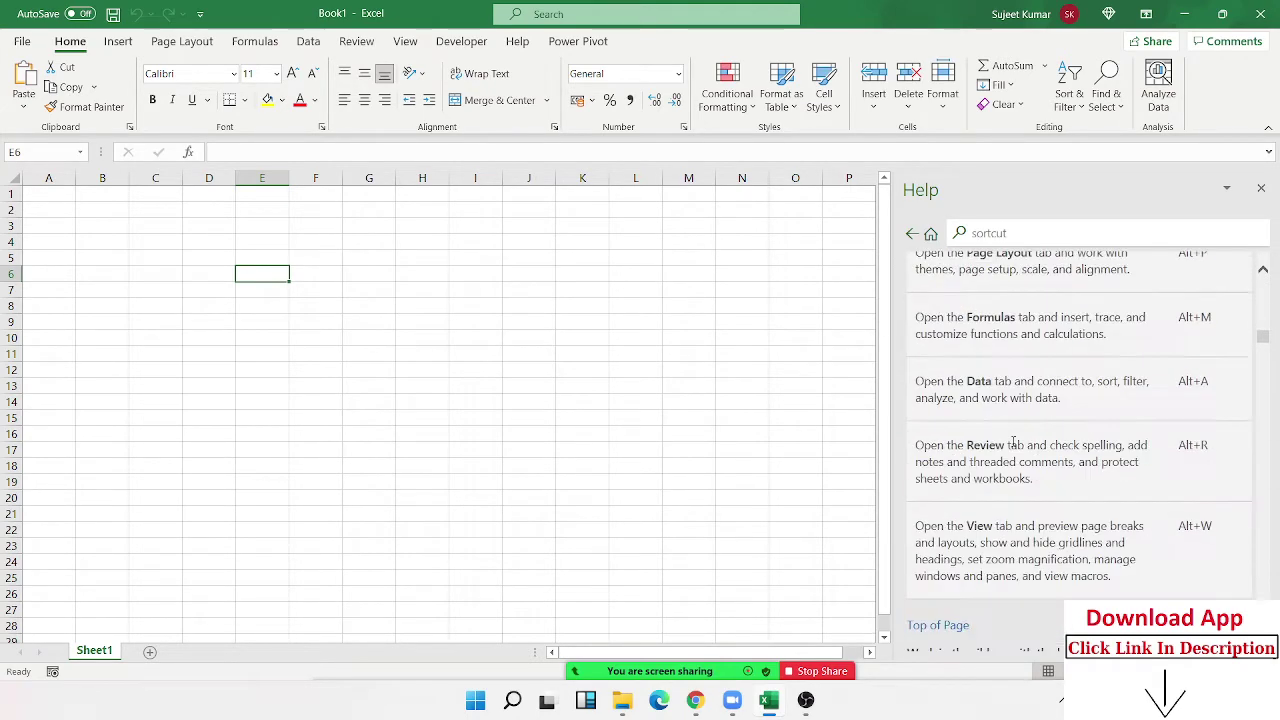
pyautogui.scroll(-3, 1012, 442)
pyautogui.scroll(-3, 1011, 443)
pyautogui.scroll(-3, 1008, 450)
pyautogui.scroll(-3, 1004, 458)
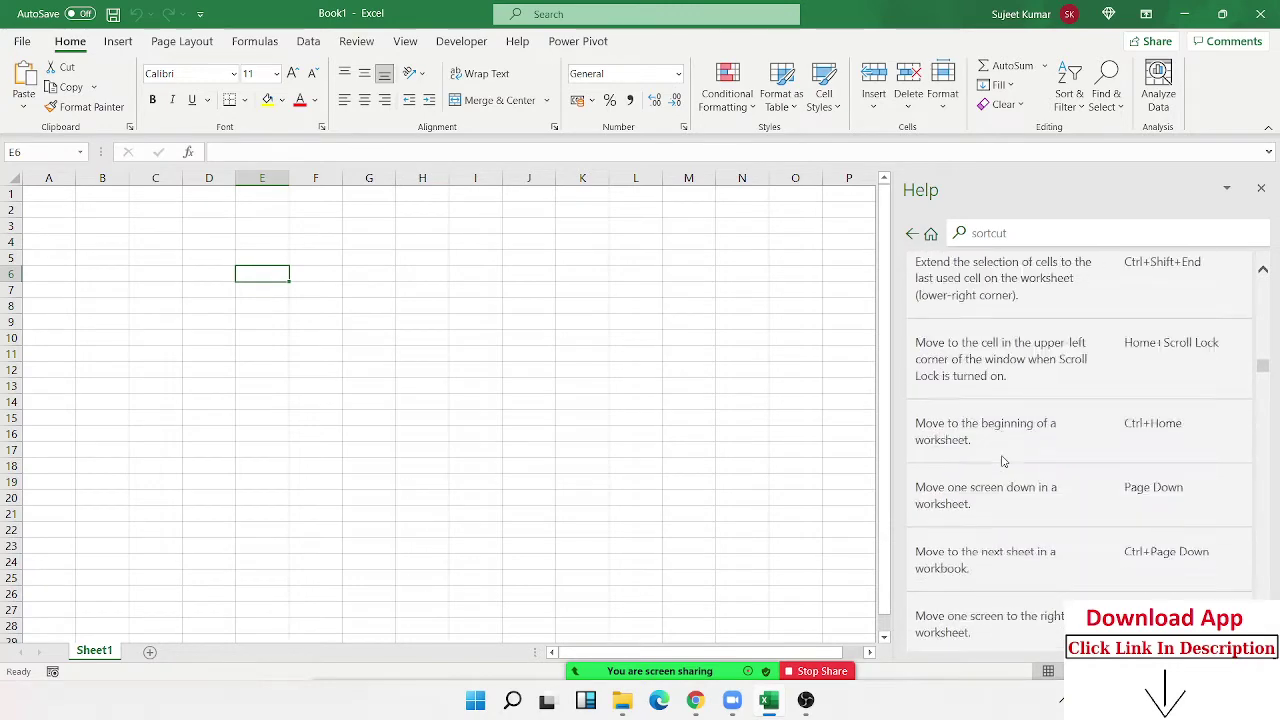
pyautogui.scroll(-1, 1002, 458)
pyautogui.scroll(-3, 1010, 459)
pyautogui.scroll(-3, 1020, 460)
pyautogui.scroll(-3, 1035, 462)
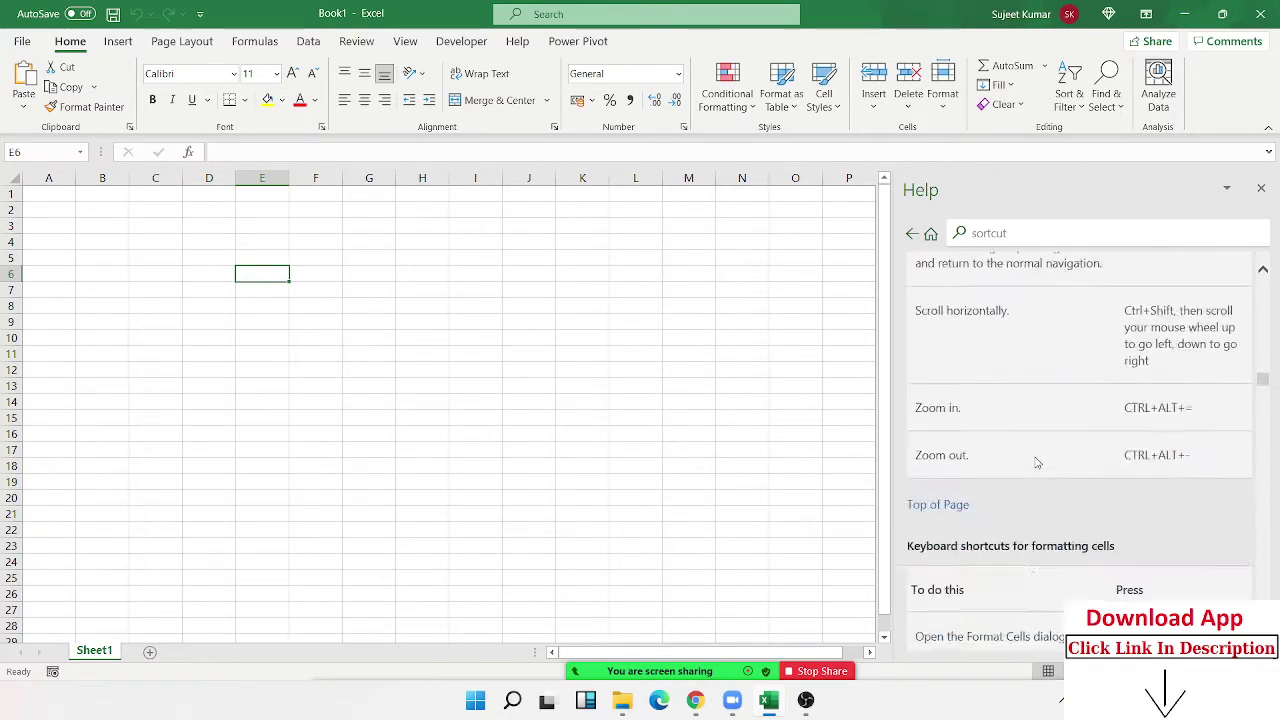
pyautogui.scroll(-1, 1036, 465)
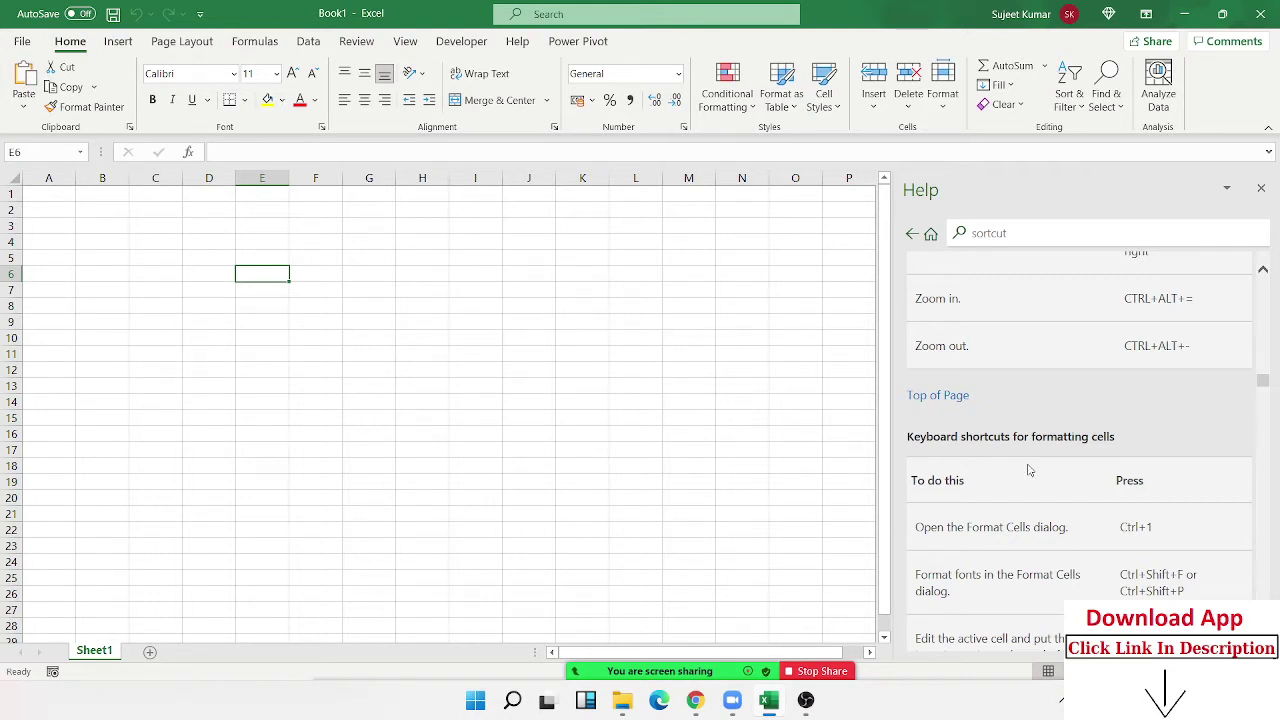
pyautogui.scroll(-5, 1100, 523)
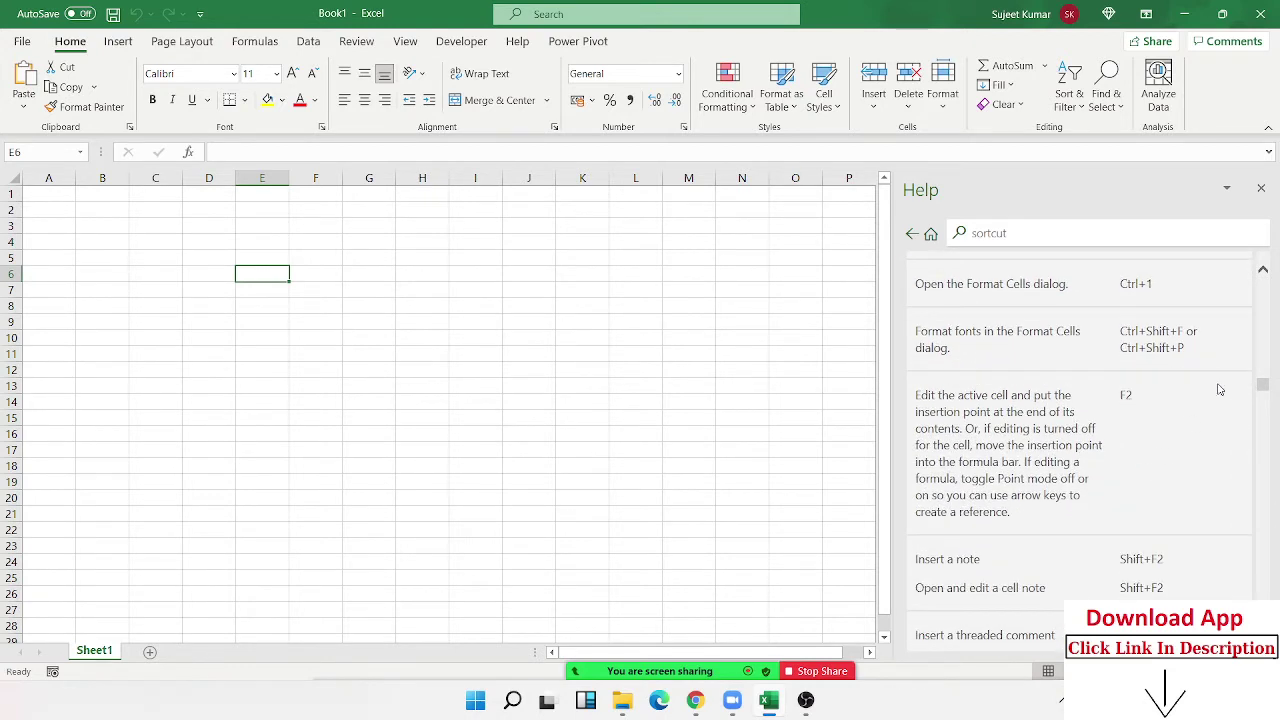
pyautogui.click(1261, 188)
# - Pick M9 and J7, select M1:Q6, deselect at O5, and open Backstage view
pyautogui.click(686, 320)
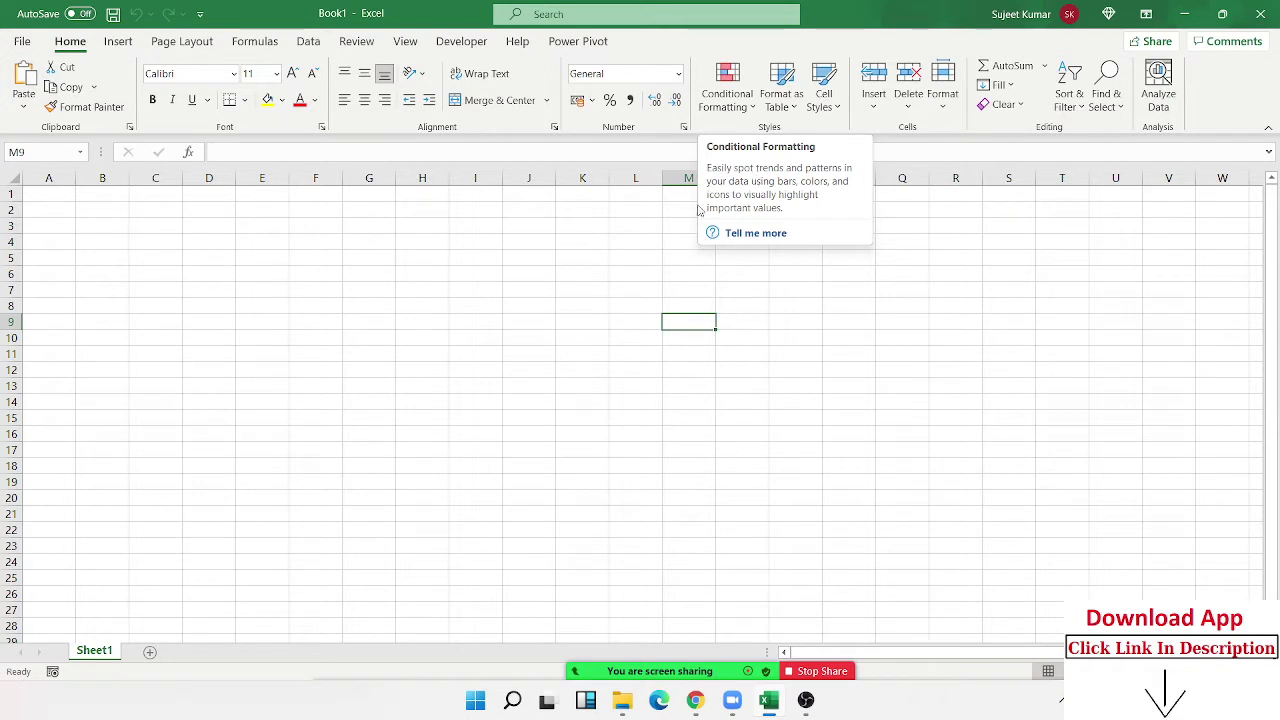
pyautogui.click(530, 290)
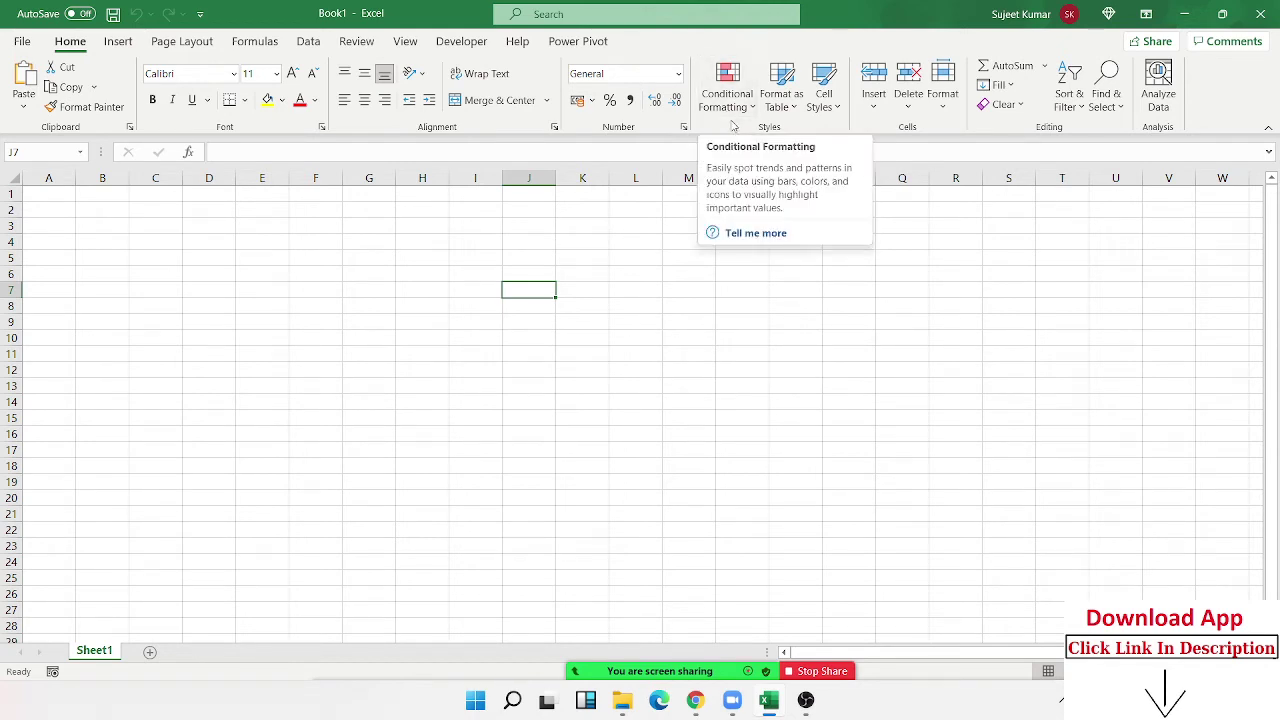
pyautogui.moveTo(703, 189); pyautogui.dragTo(886, 277)
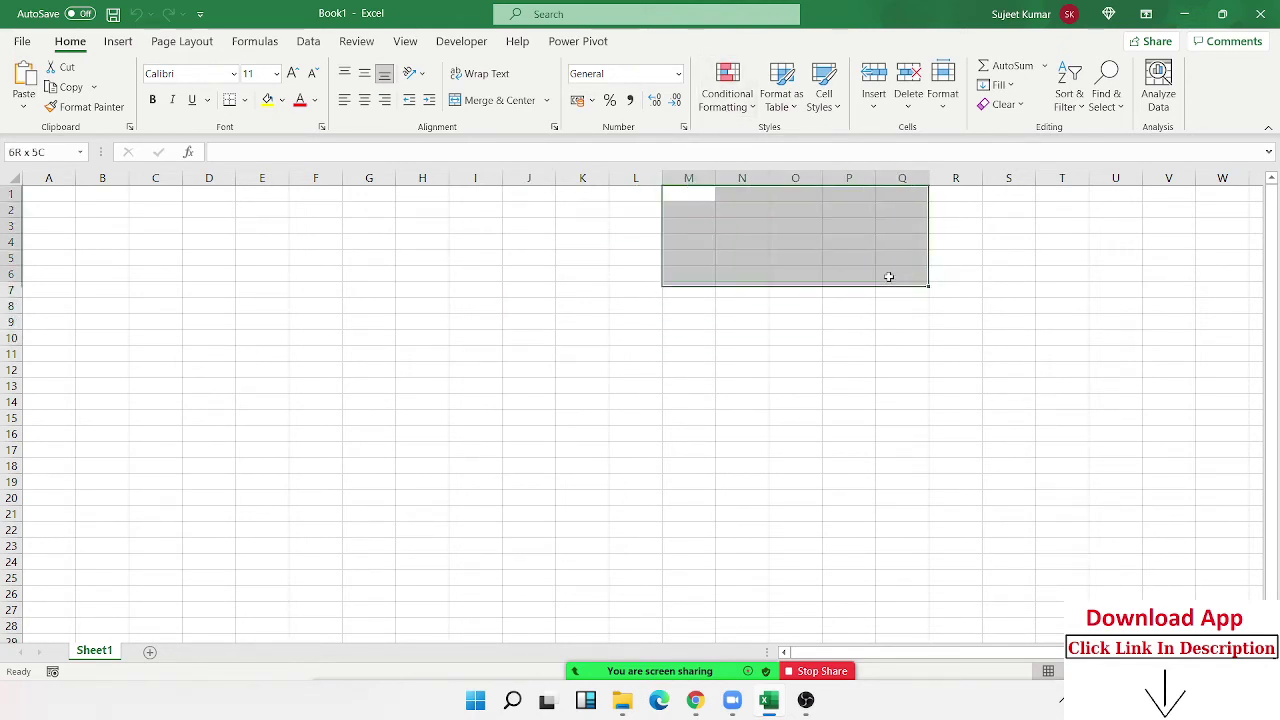
pyautogui.click(800, 260)
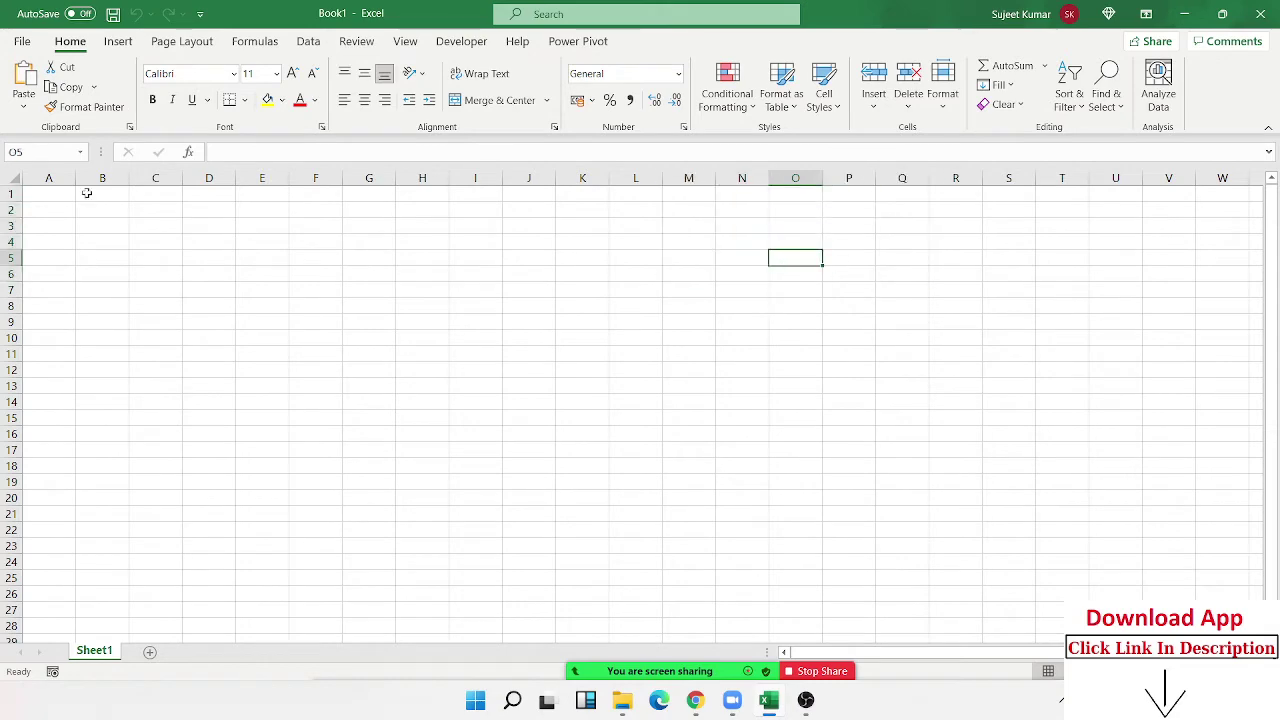
pyautogui.click(22, 41)
# - Open Excel Options on the General page, leaving the ScreenTip style unchanged
pyautogui.click(54, 649)
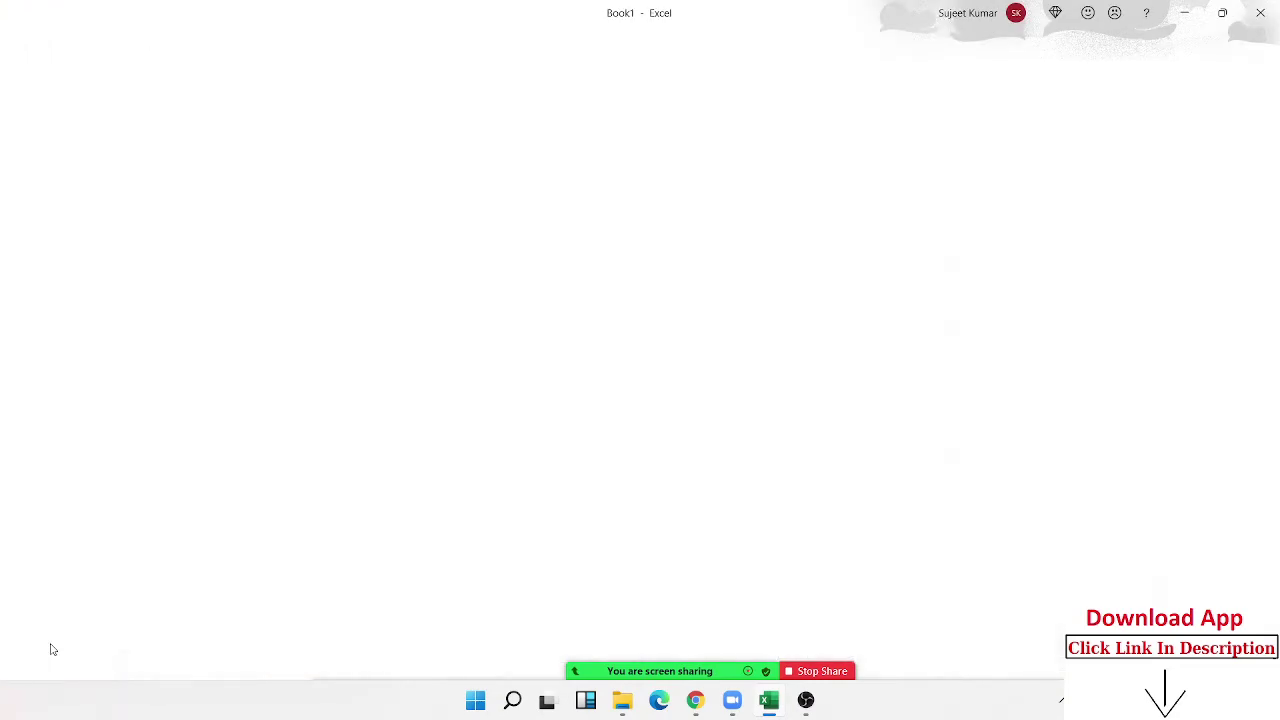
pyautogui.click(616, 340)
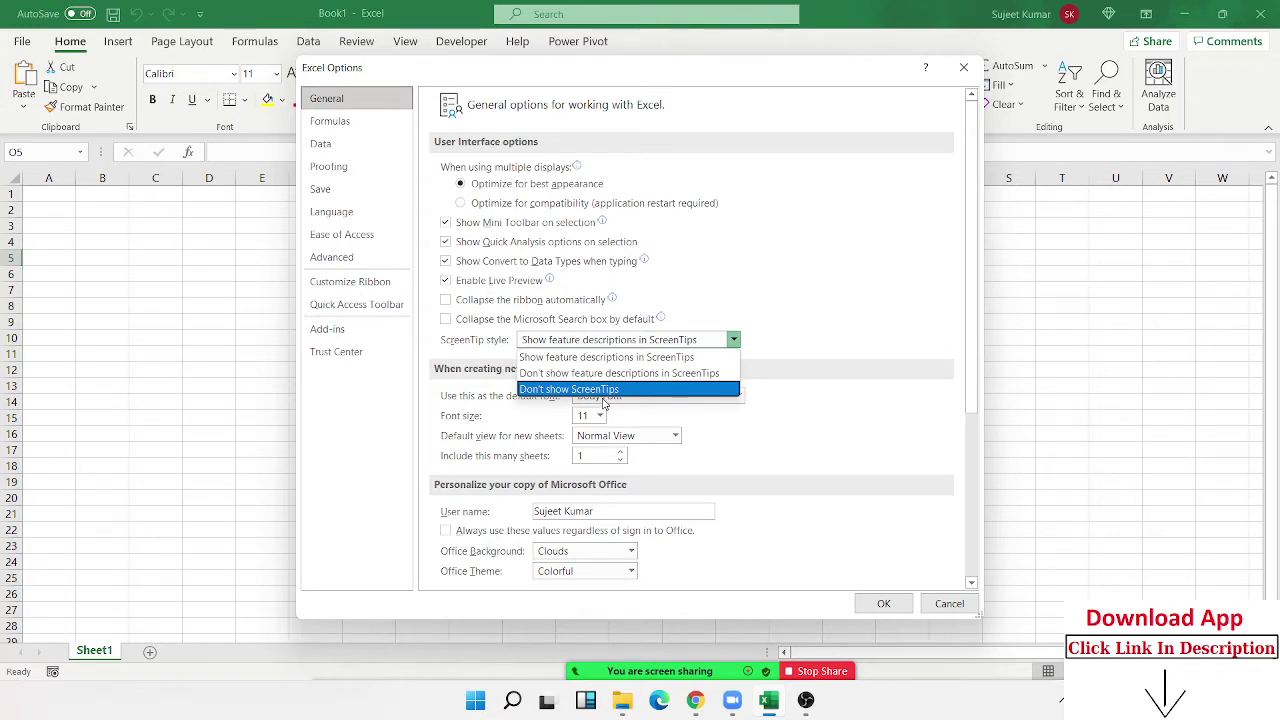
pyautogui.click(840, 376)
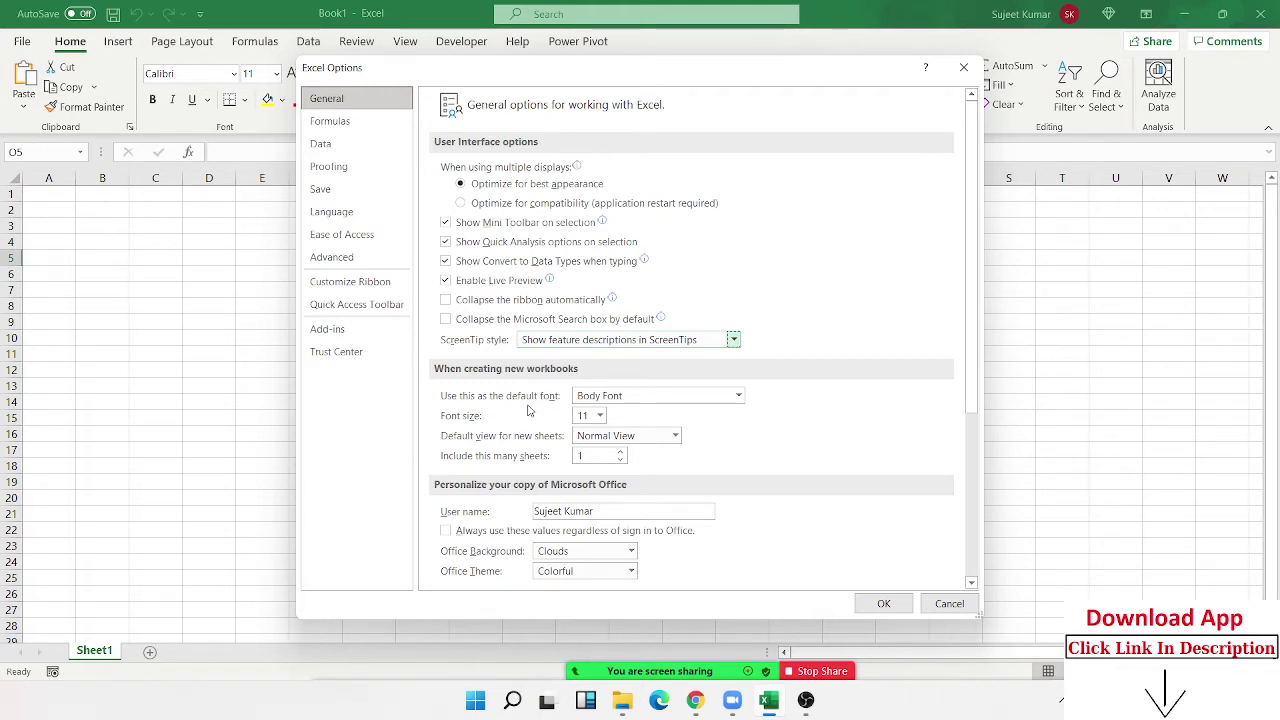
pyautogui.click(738, 397)
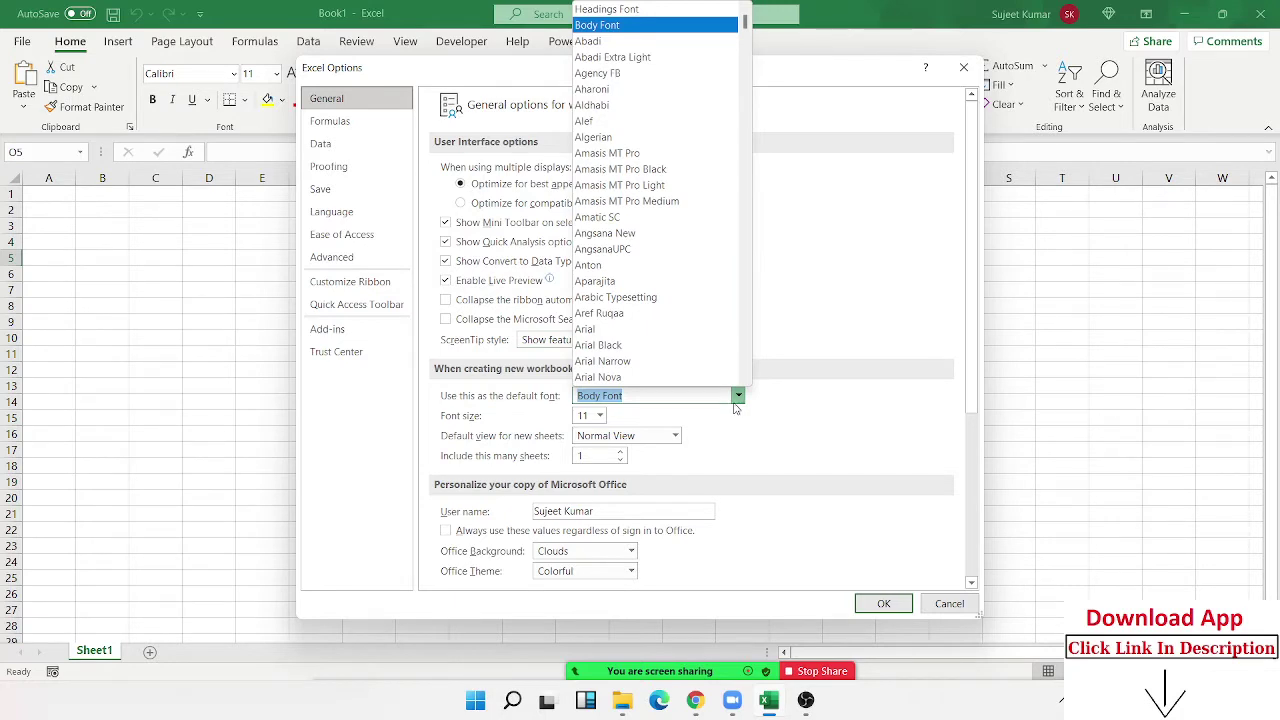
pyautogui.click(735, 408)
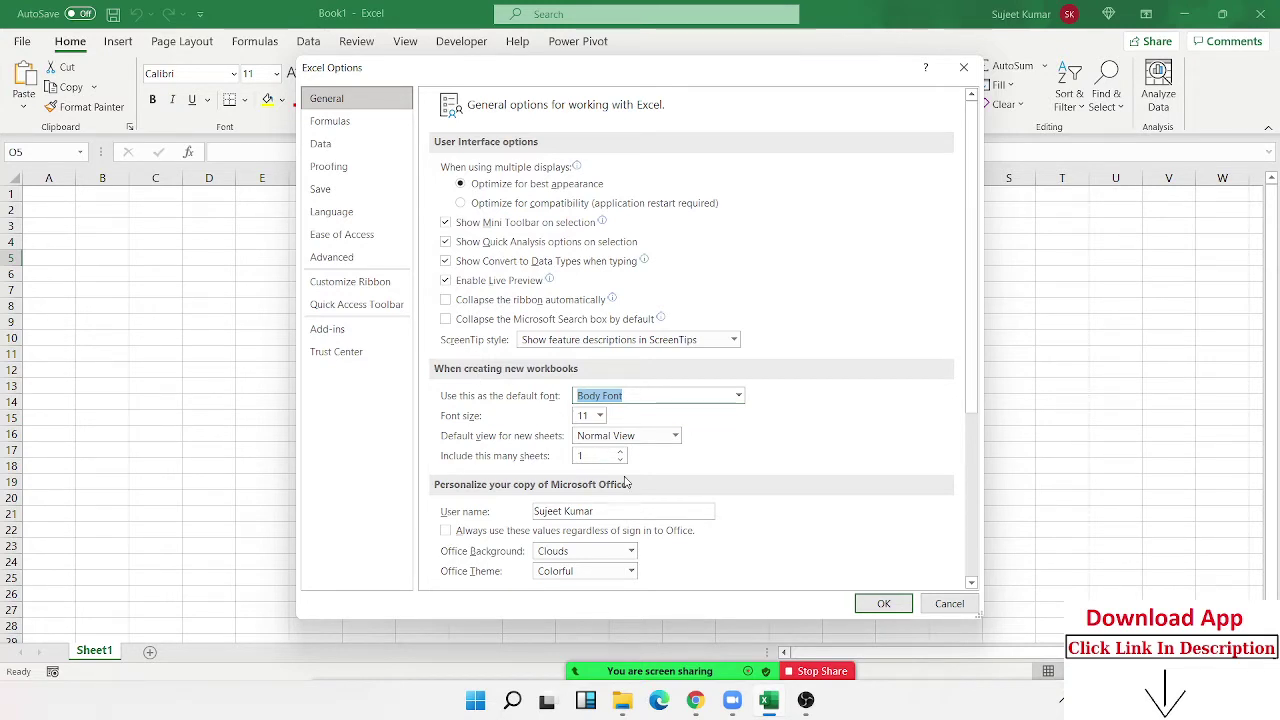
pyautogui.click(598, 416)
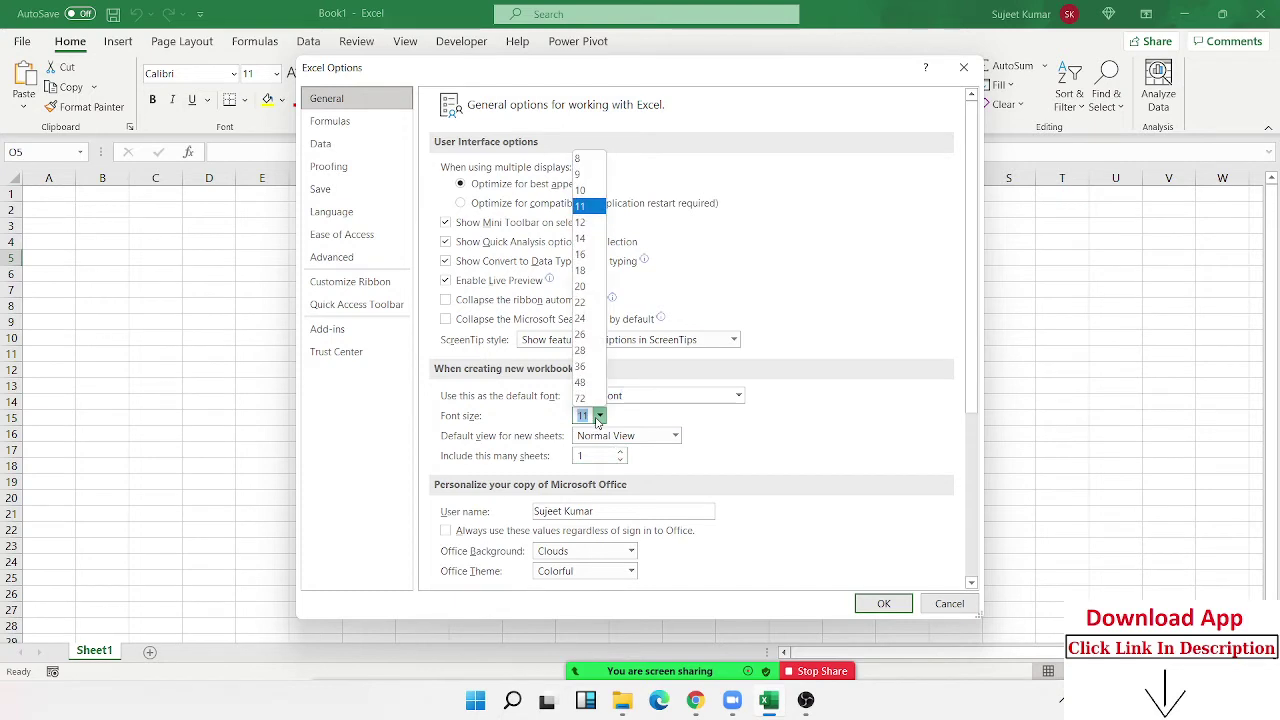
pyautogui.click(598, 416)
pyautogui.click(675, 436)
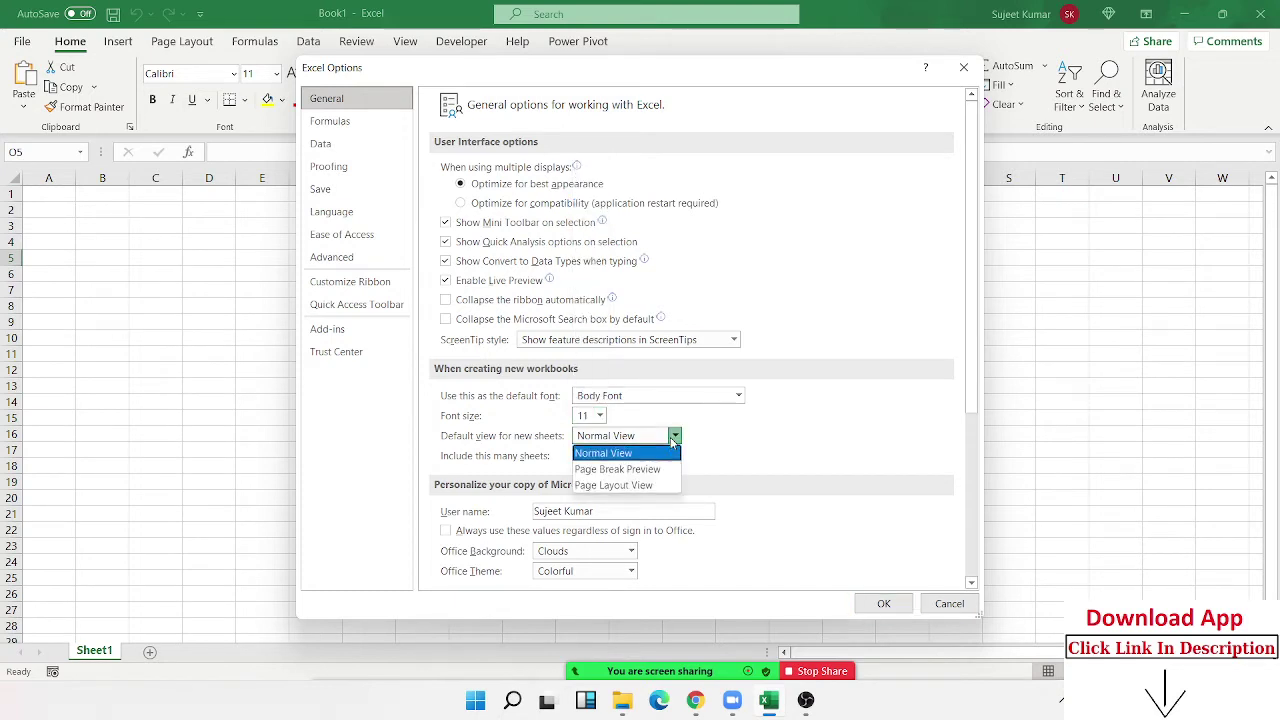
pyautogui.click(683, 447)
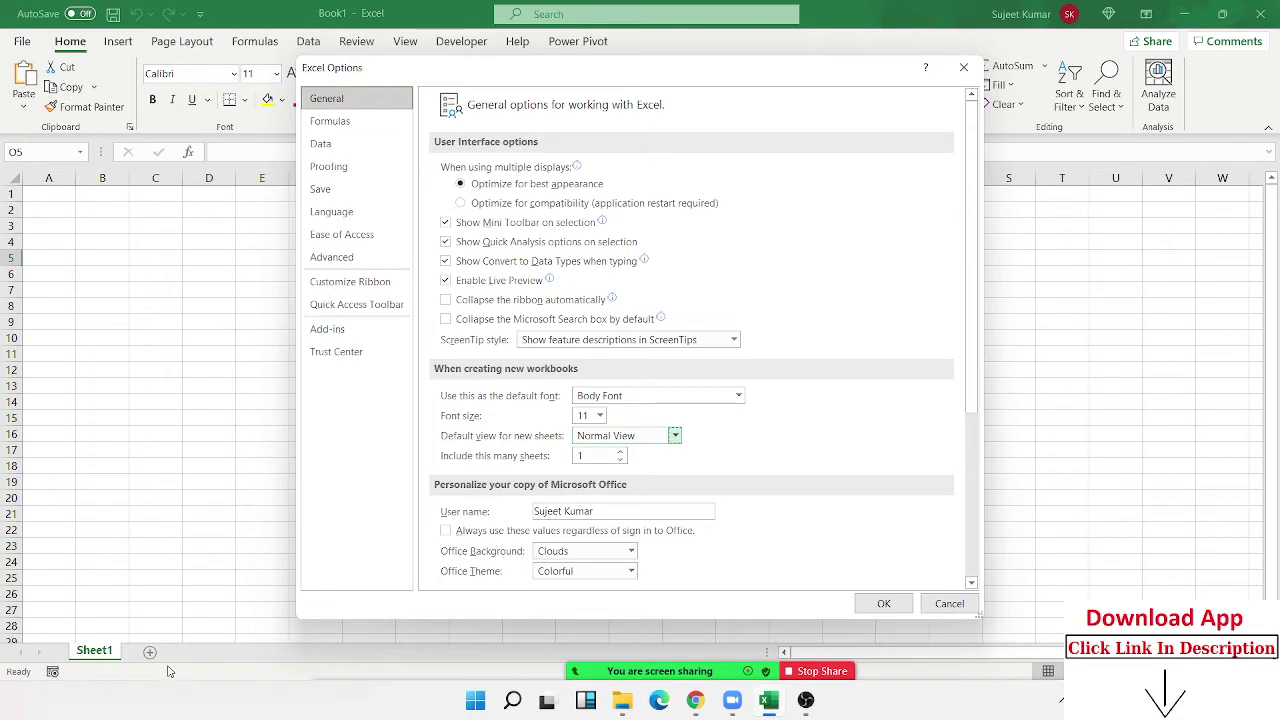
pyautogui.click(589, 455)
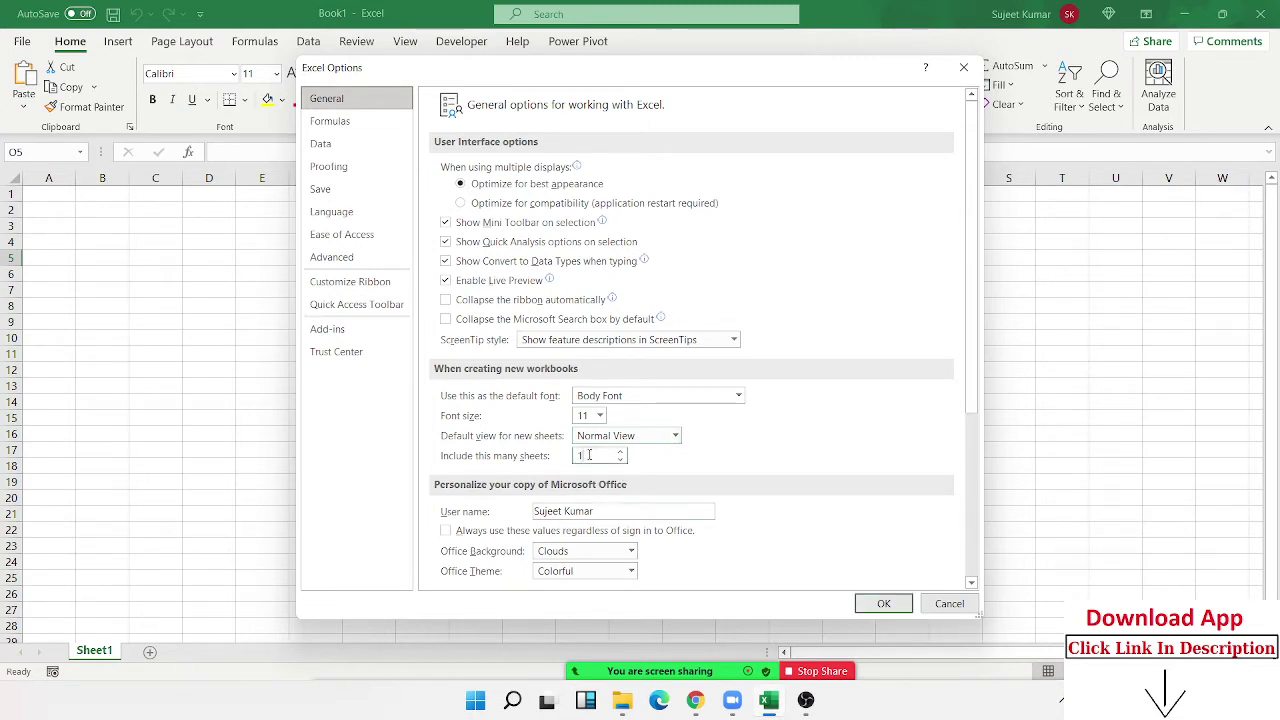
pyautogui.doubleClick(589, 455)
# - Select the user name field, then set the Office Theme to Dark Gray and apply it
pyautogui.scroll(-1, 799, 475)
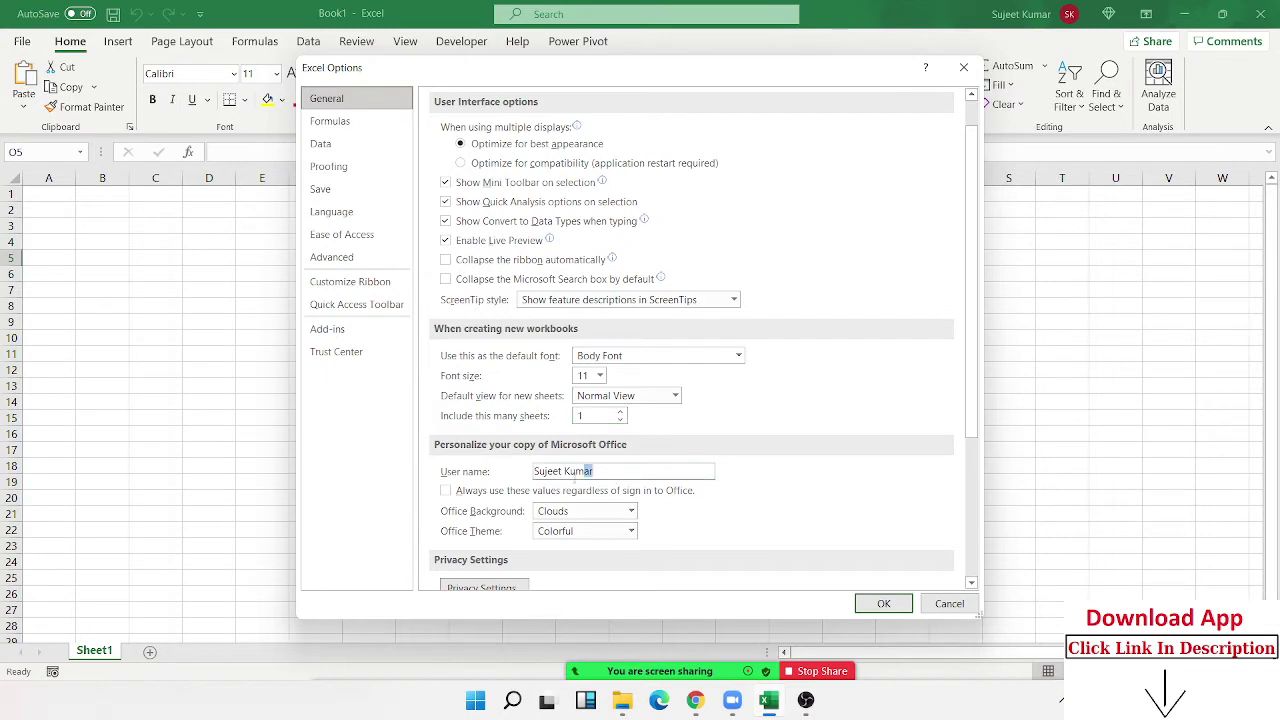
pyautogui.moveTo(614, 478); pyautogui.dragTo(460, 490)
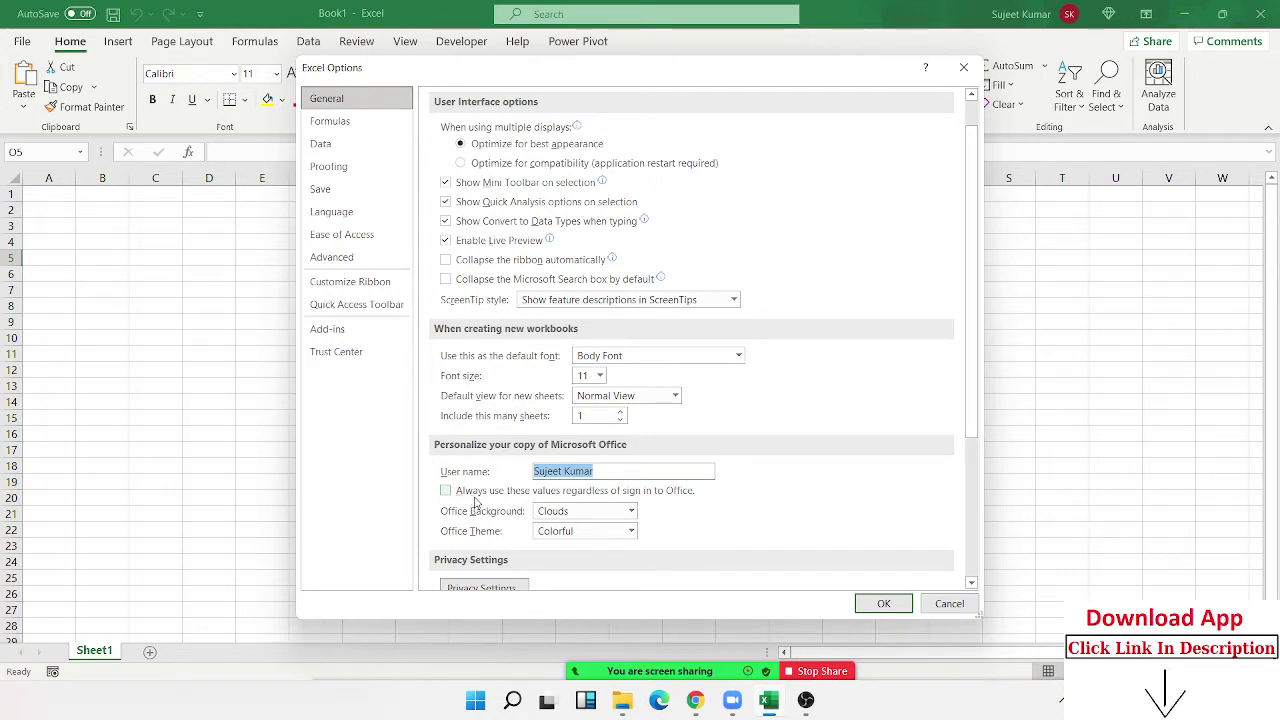
pyautogui.tripleClick(546, 471)
pyautogui.scroll(-1, 628, 416)
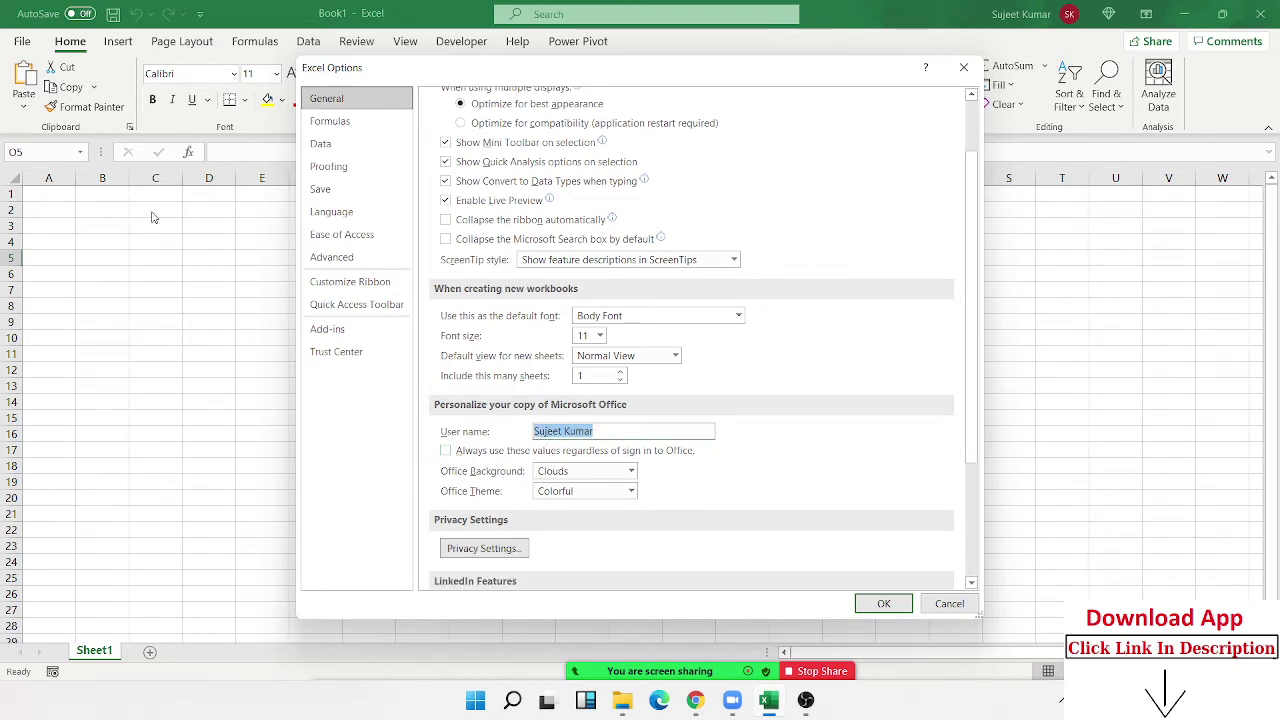
pyautogui.click(580, 493)
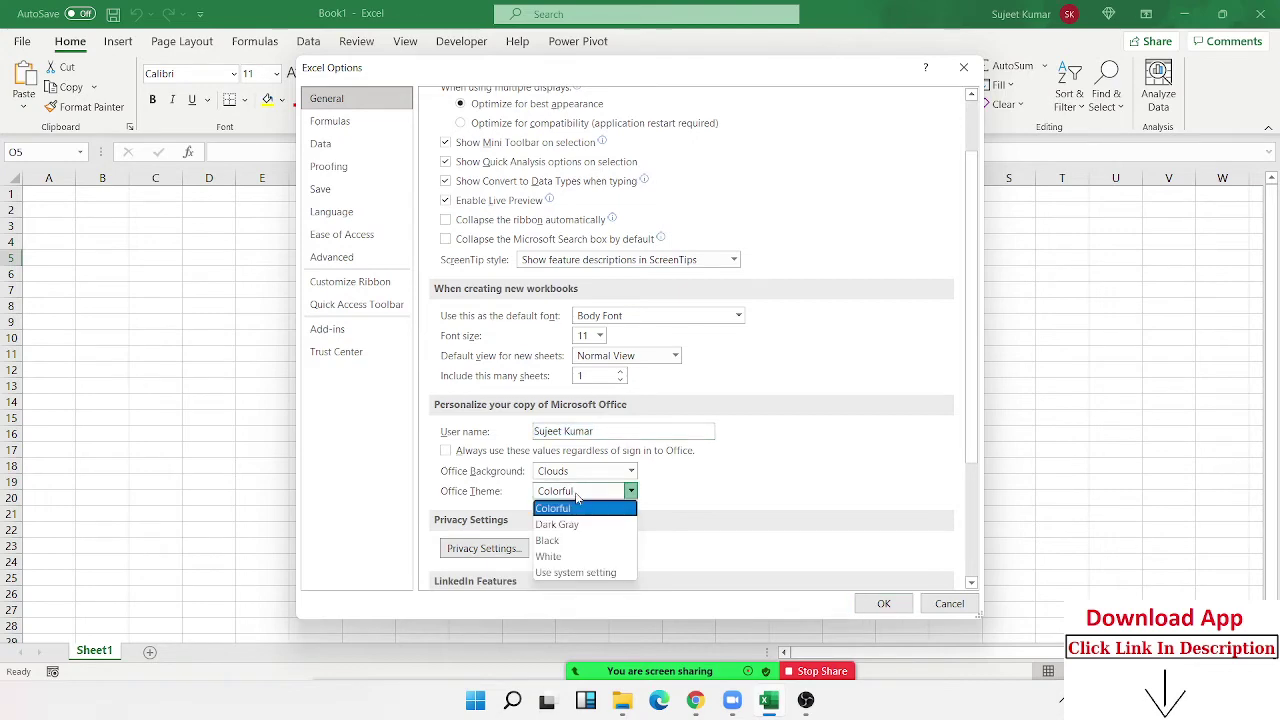
pyautogui.click(588, 525)
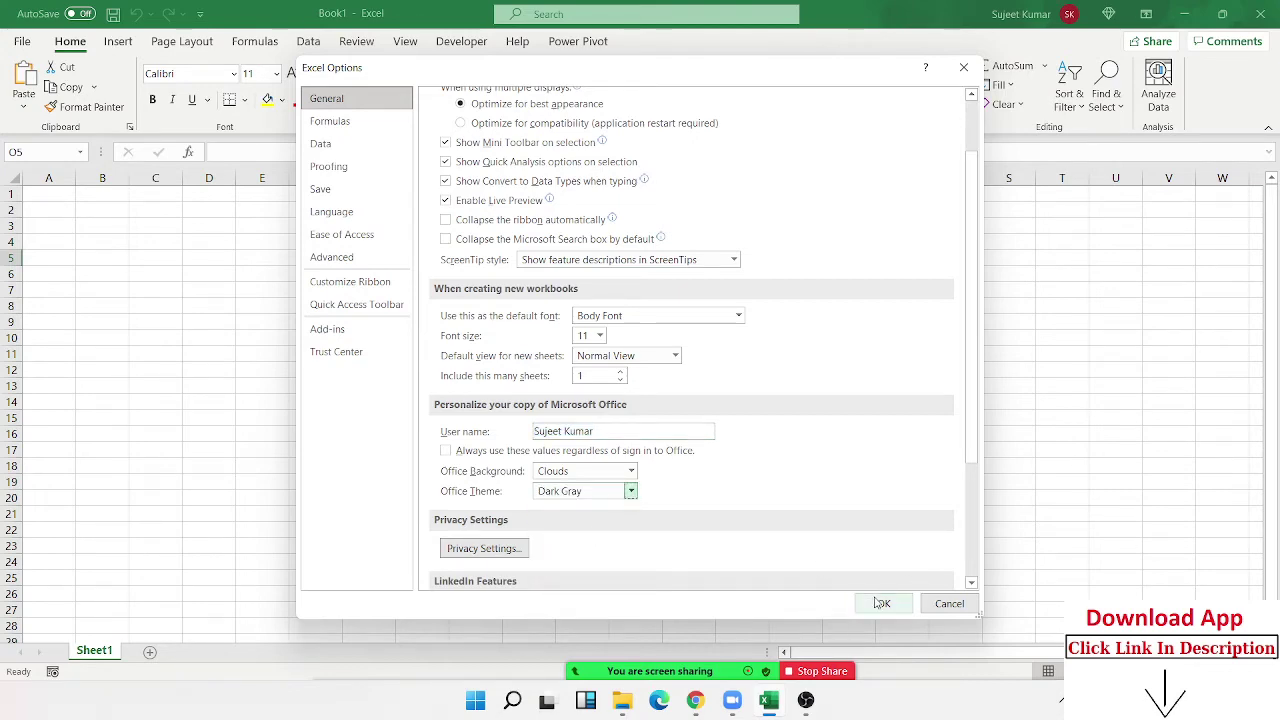
pyautogui.click(880, 602)
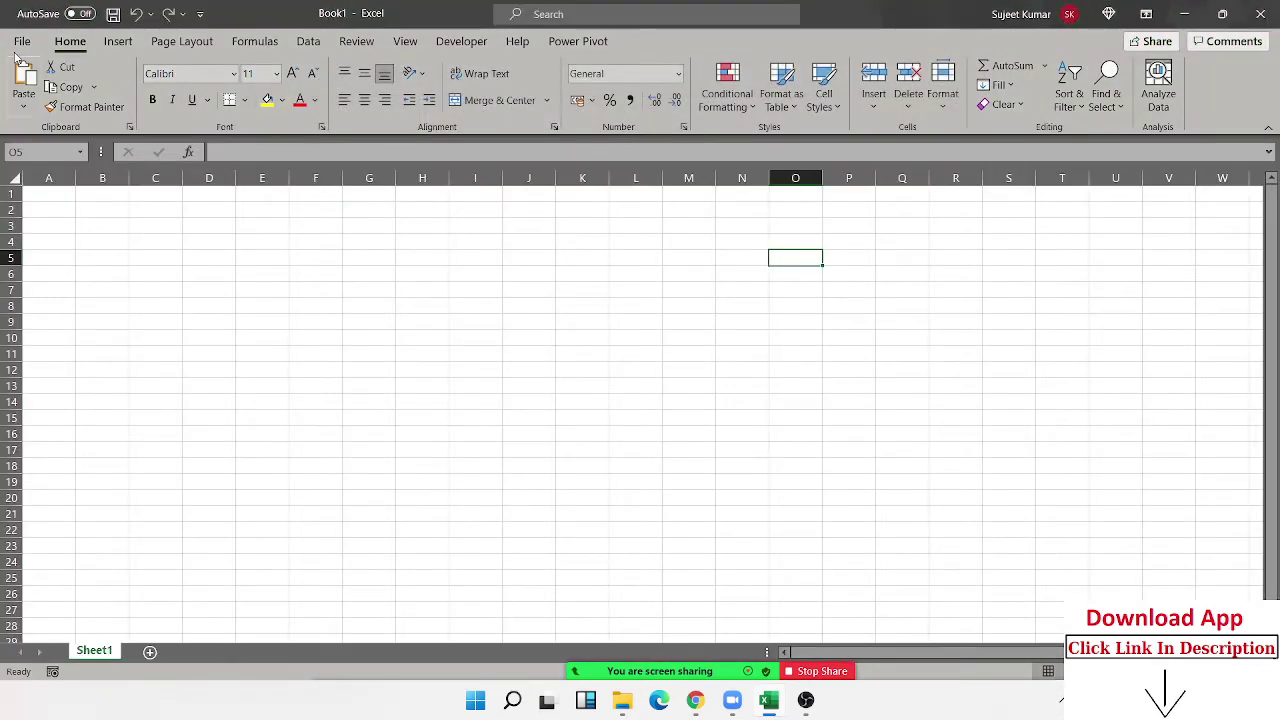
# - Reopen Excel Options and choose Black as the Office Theme
pyautogui.click(23, 45)
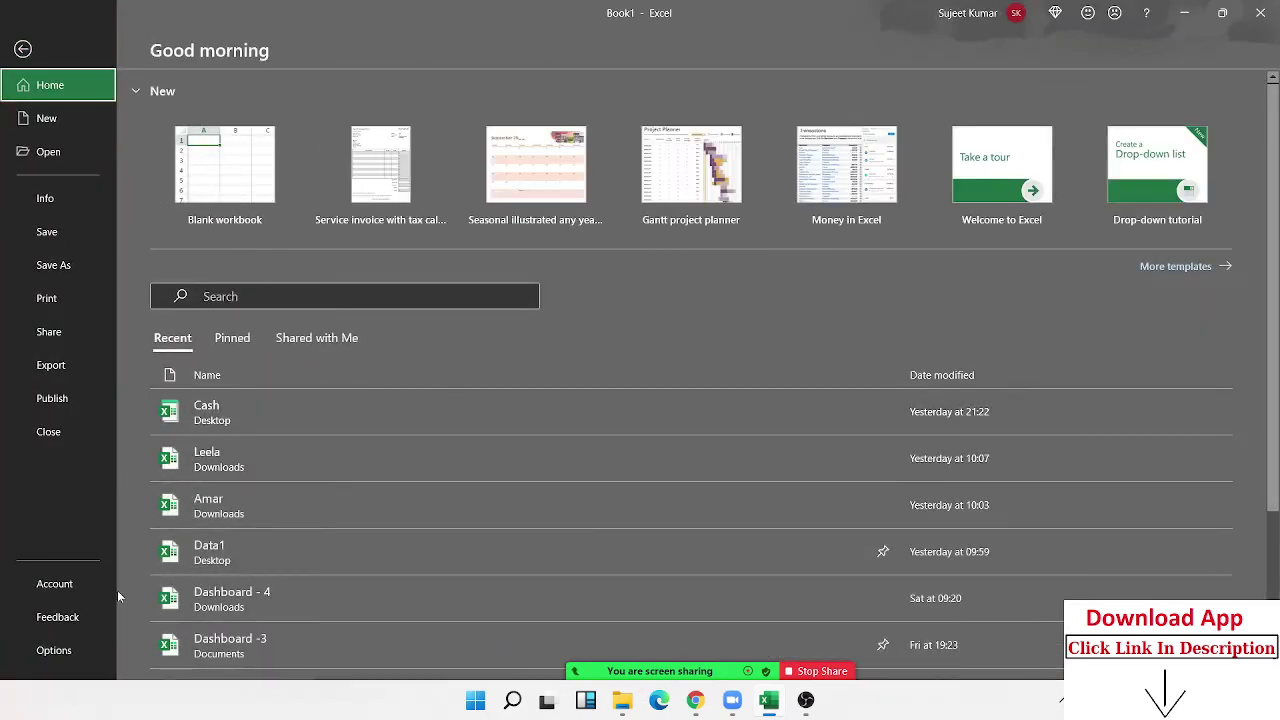
pyautogui.click(93, 654)
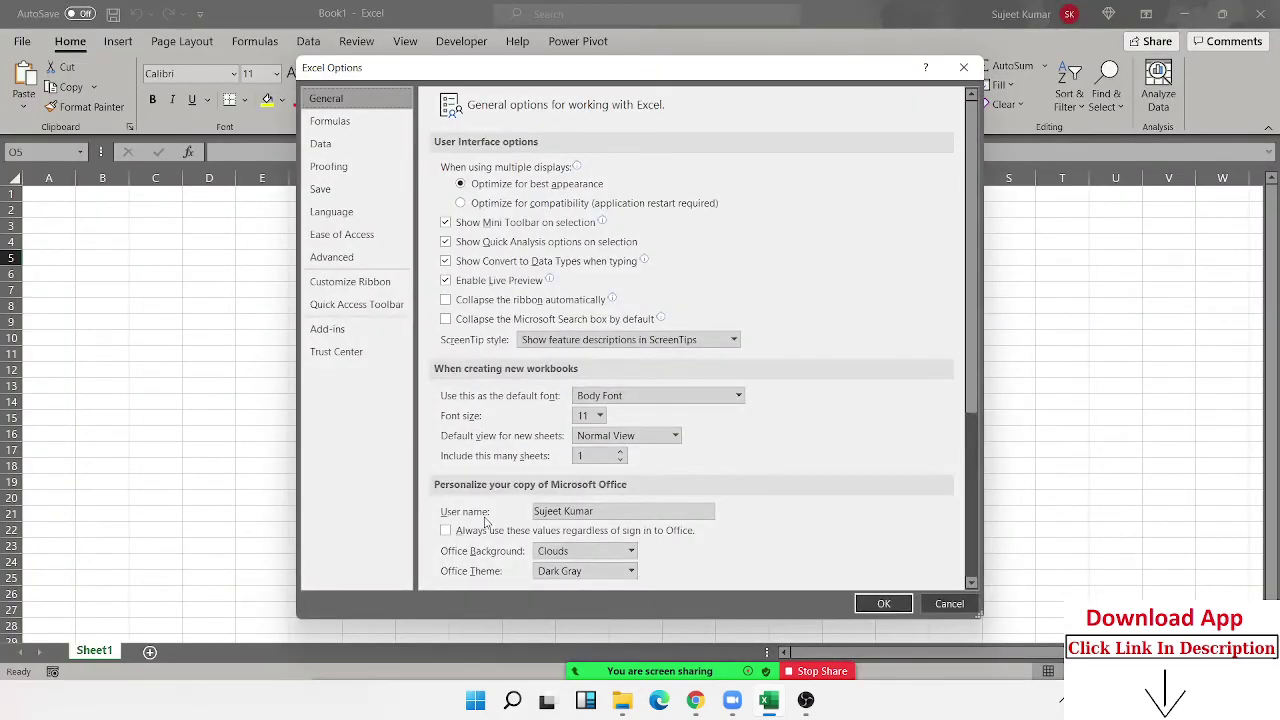
pyautogui.click(557, 572)
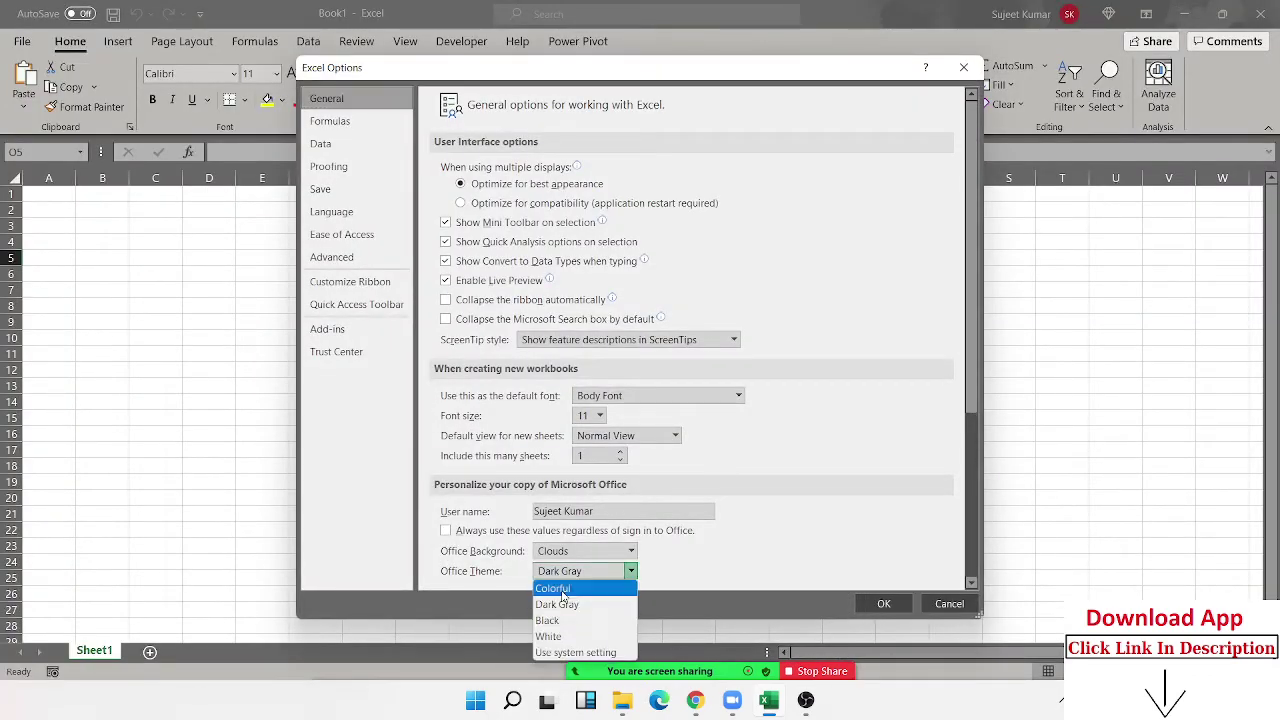
pyautogui.click(565, 622)
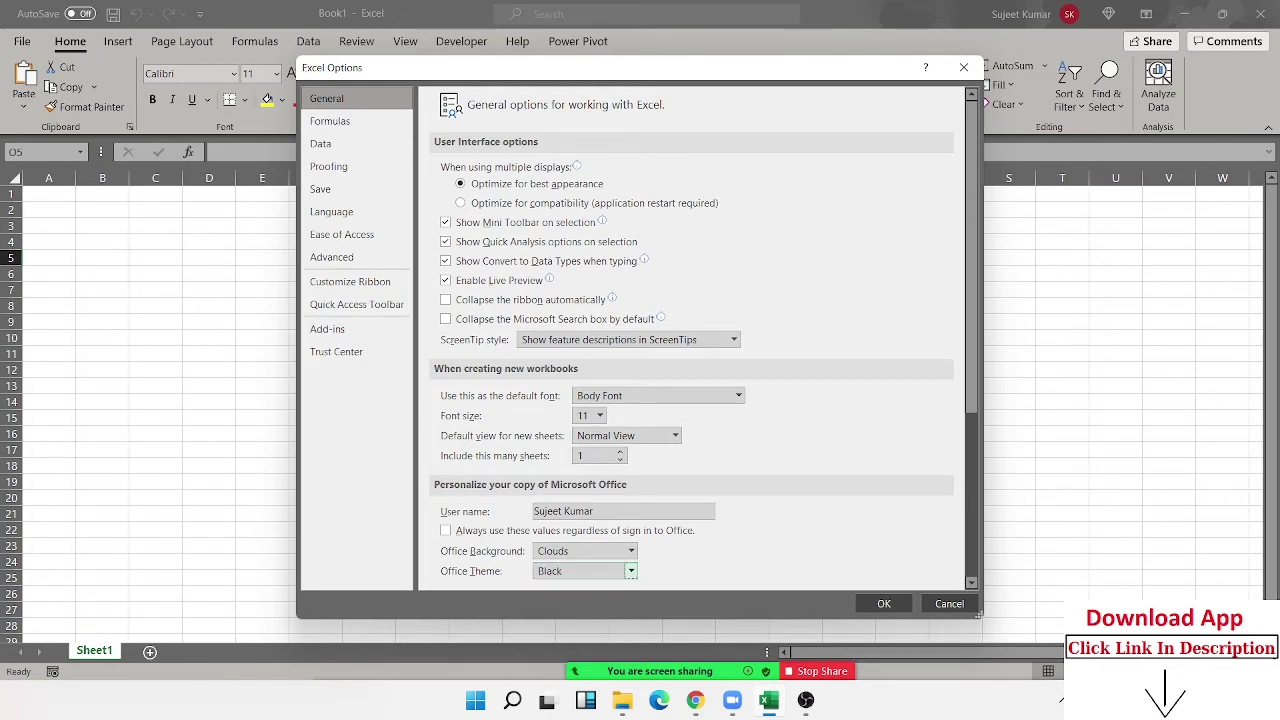
# - Apply the Black theme, then select F5:J15 and click M18 to view it on the sheet
pyautogui.click(900, 605)
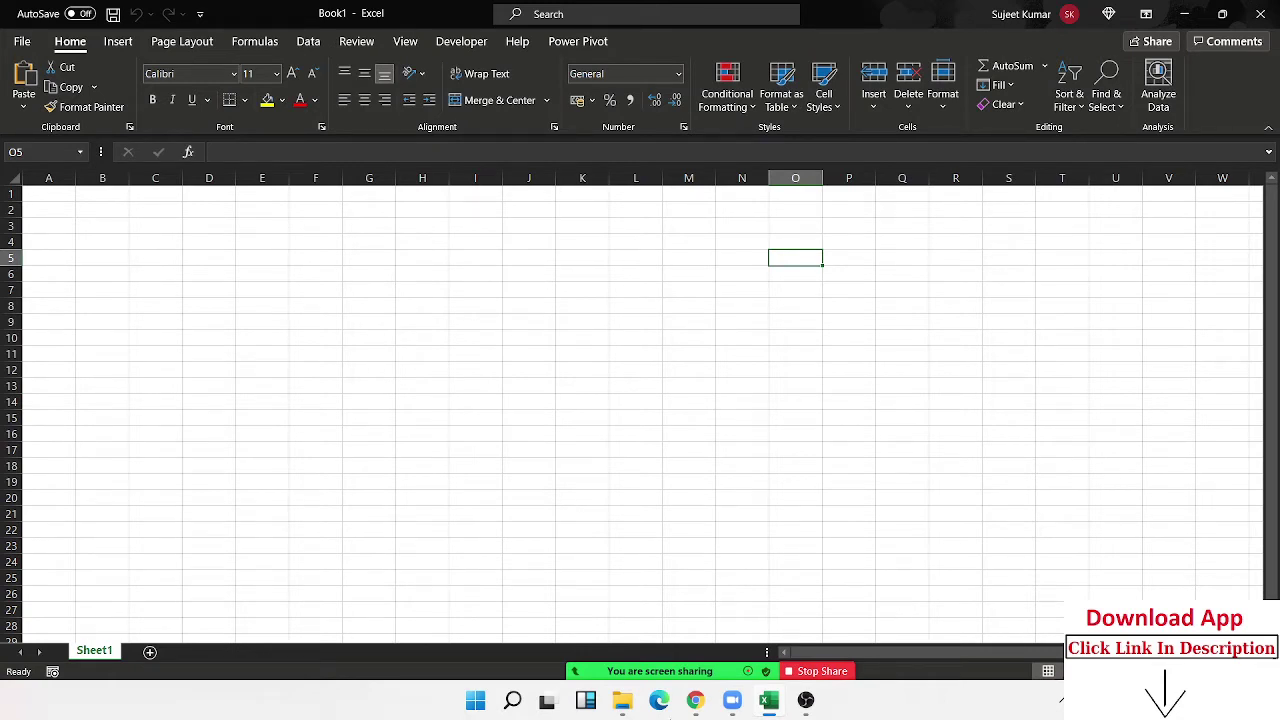
pyautogui.moveTo(320, 261); pyautogui.dragTo(546, 421)
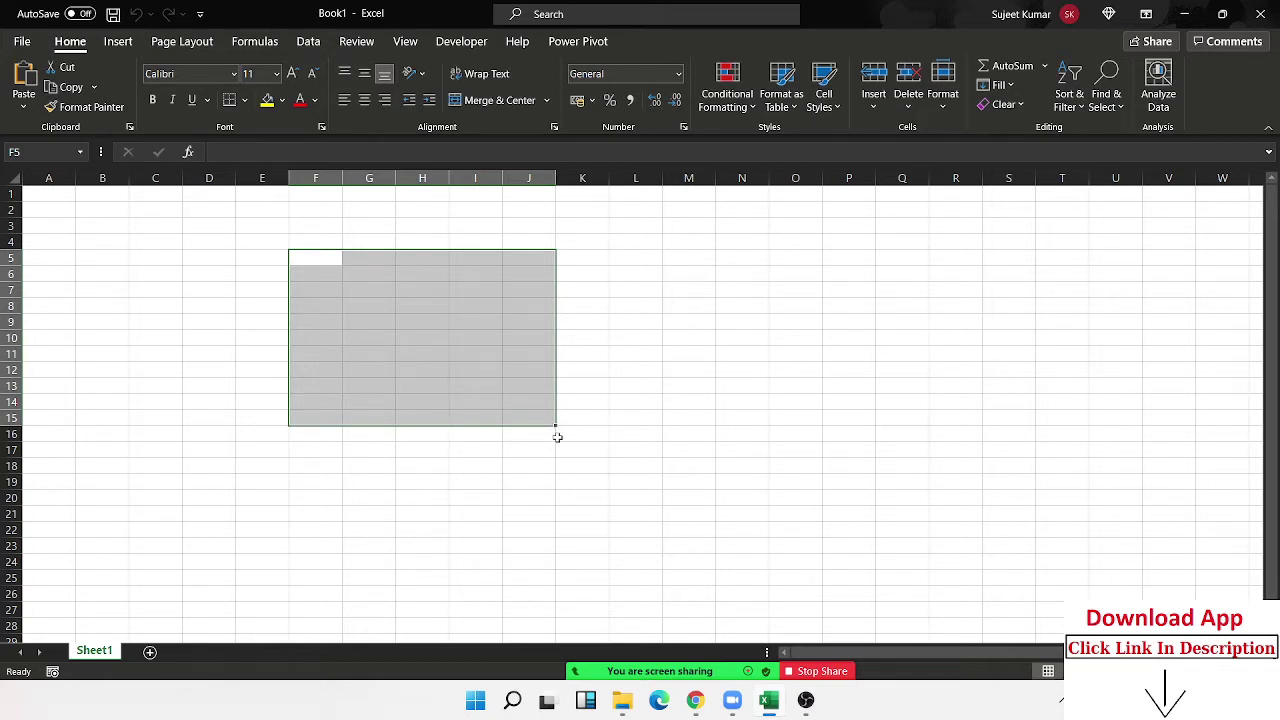
pyautogui.click(703, 468)
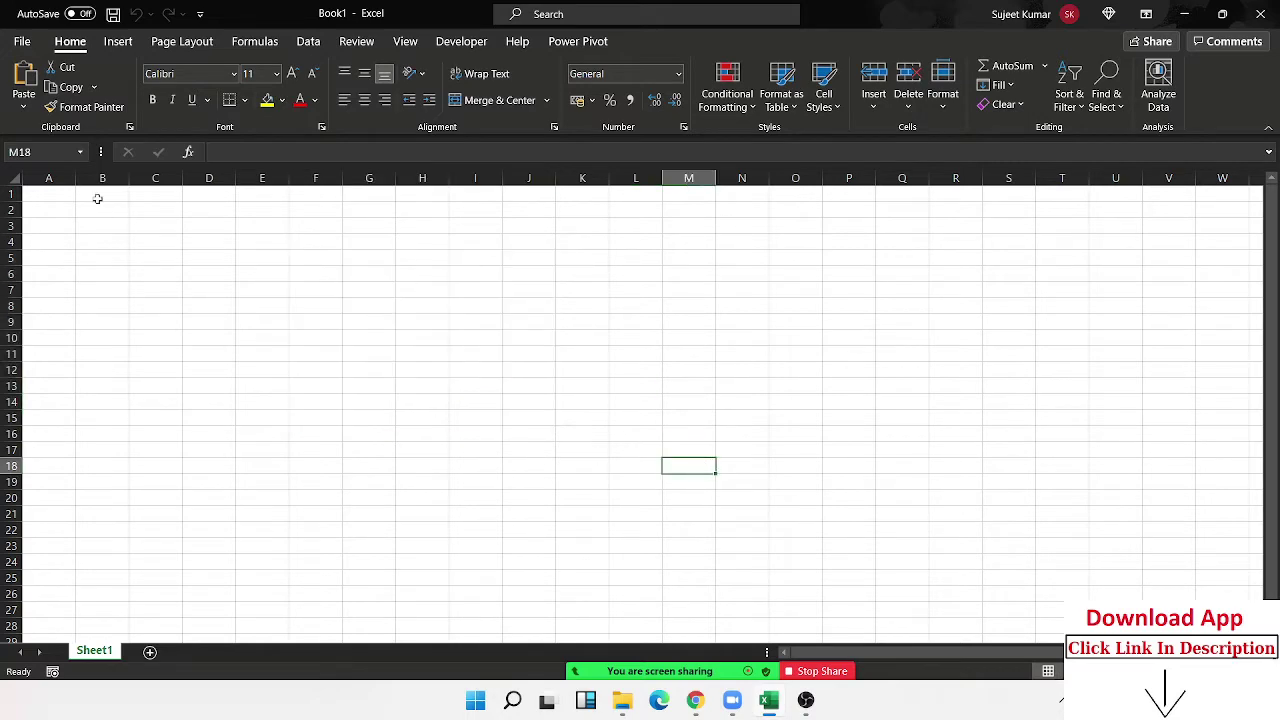
pyautogui.click(30, 38)
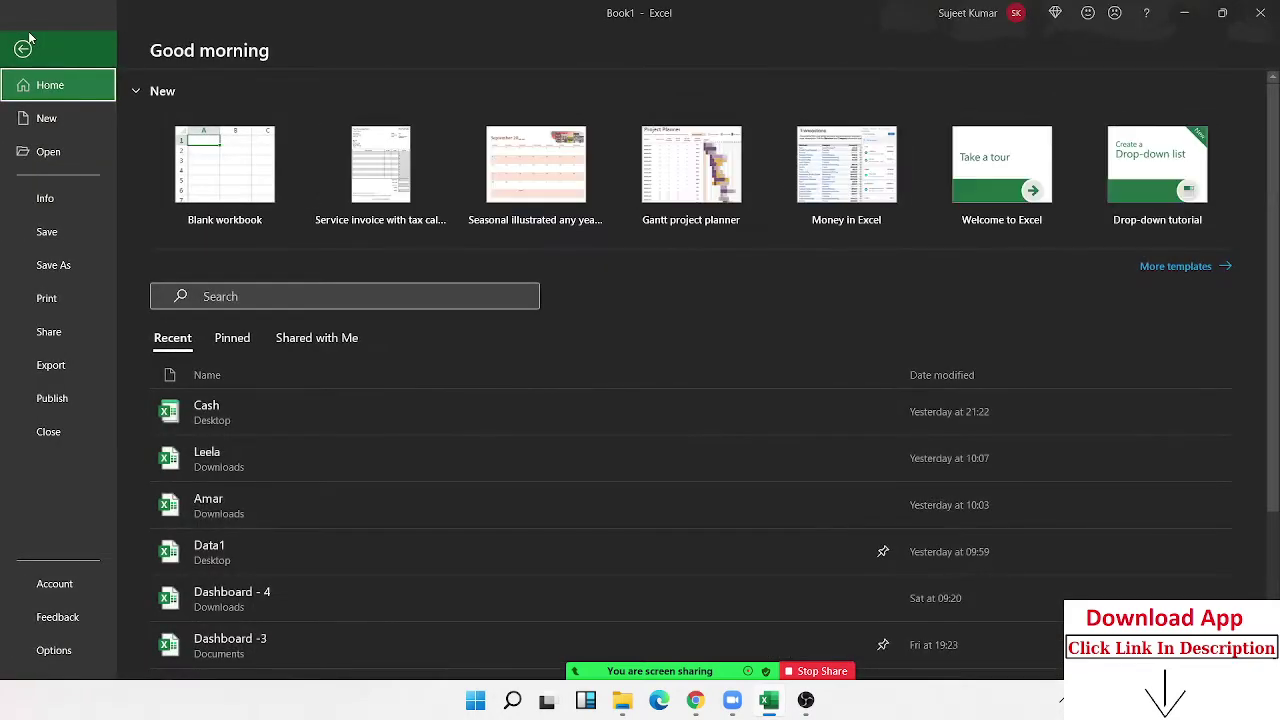
# - Set the Office Theme to Use system setting, apply it, and select cell Q4
pyautogui.click(88, 666)
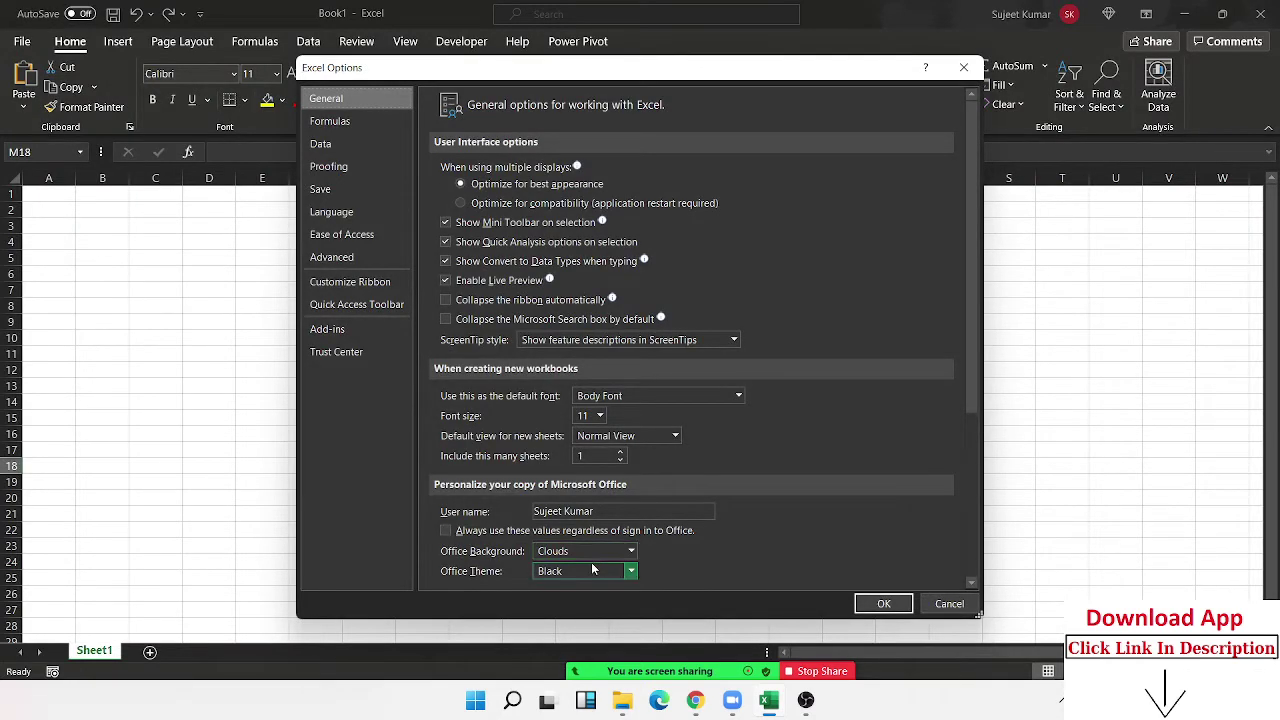
pyautogui.click(592, 576)
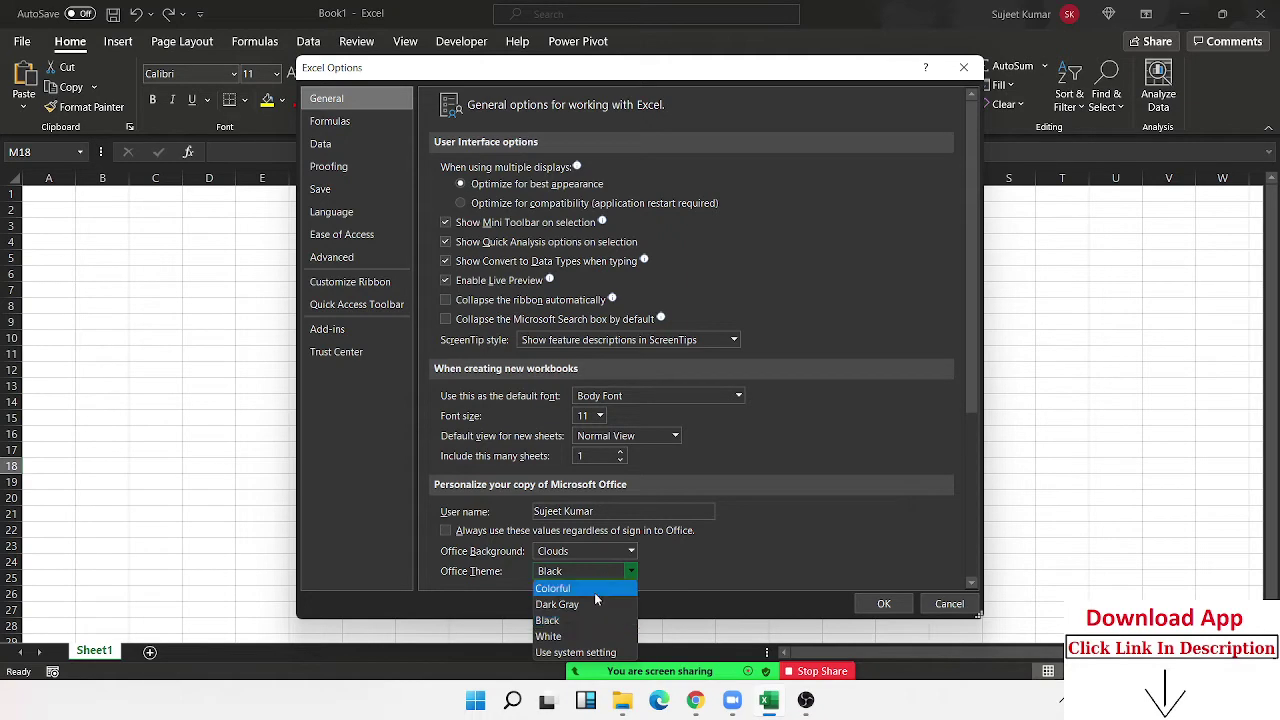
pyautogui.click(604, 652)
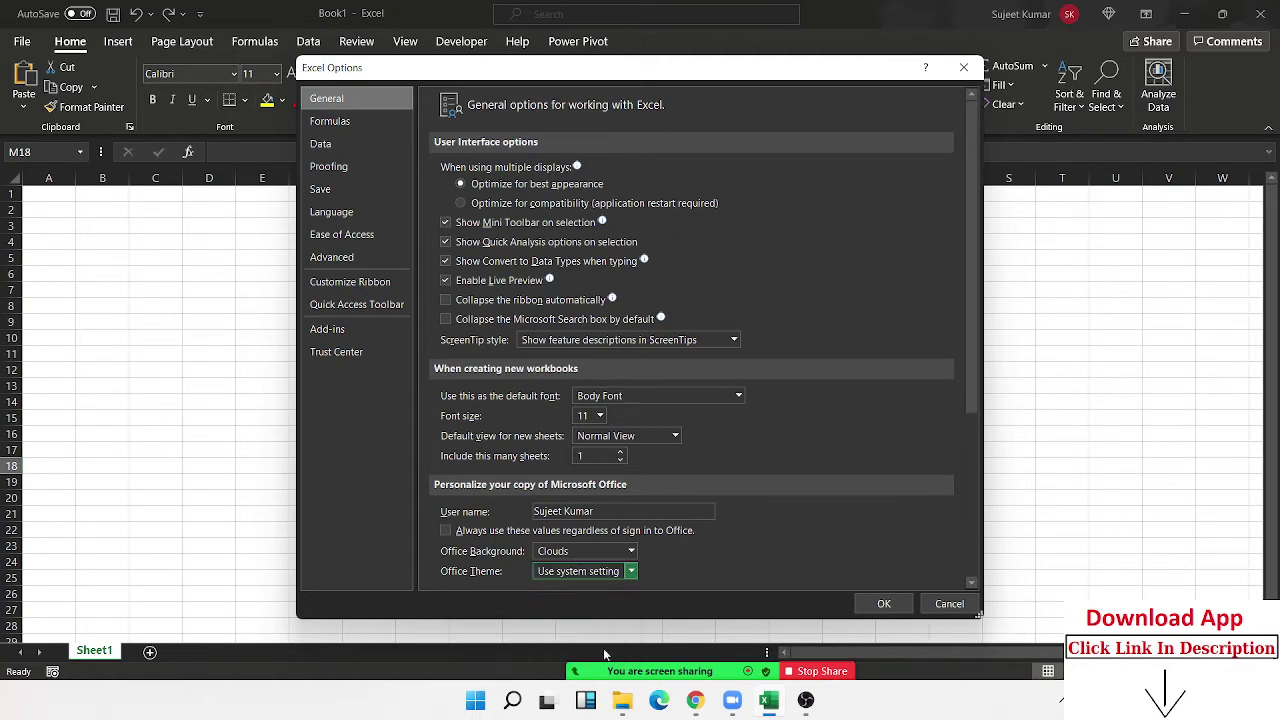
pyautogui.click(884, 603)
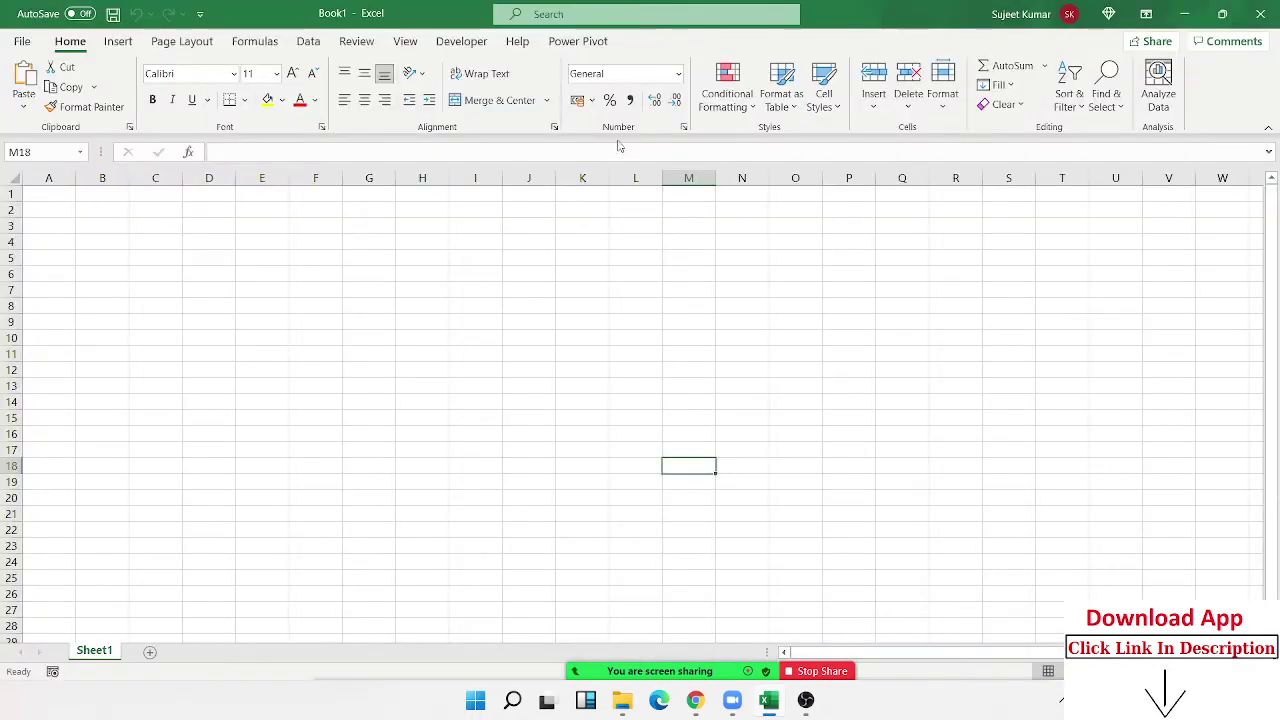
pyautogui.click(902, 242)
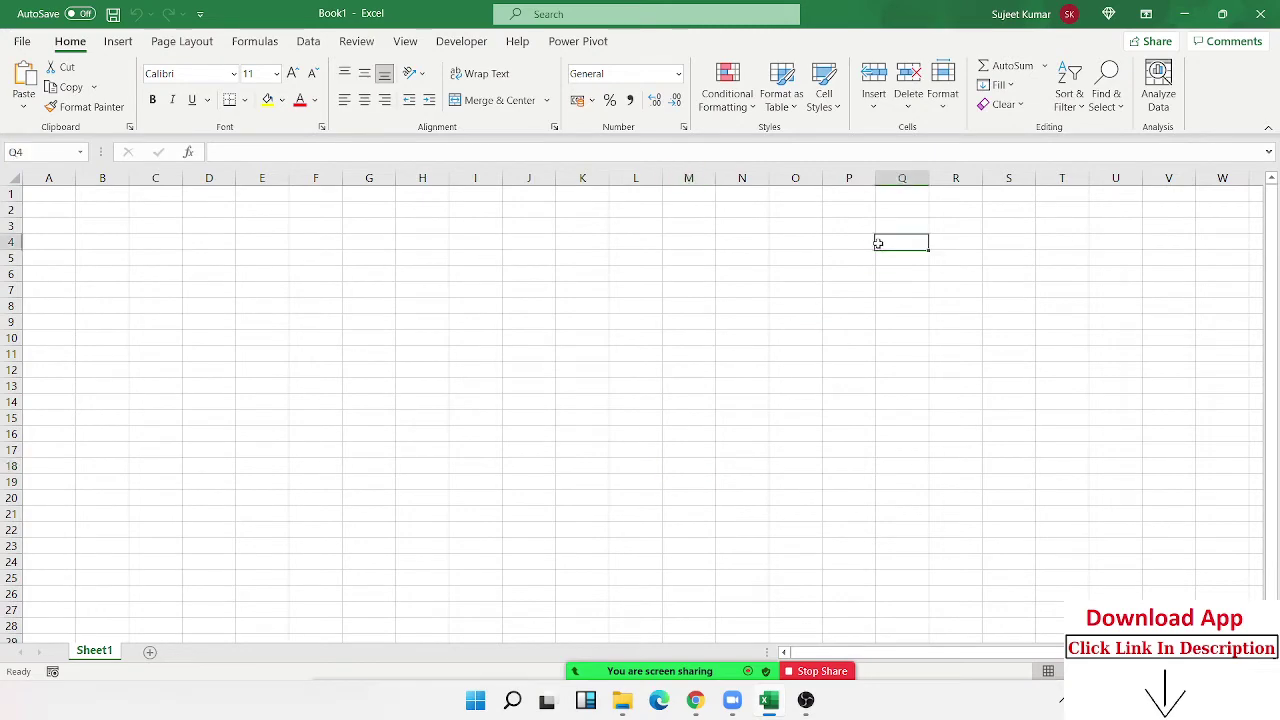
# - Open Excel Options and browse the Formulas, Data and General pages
pyautogui.click(28, 41)
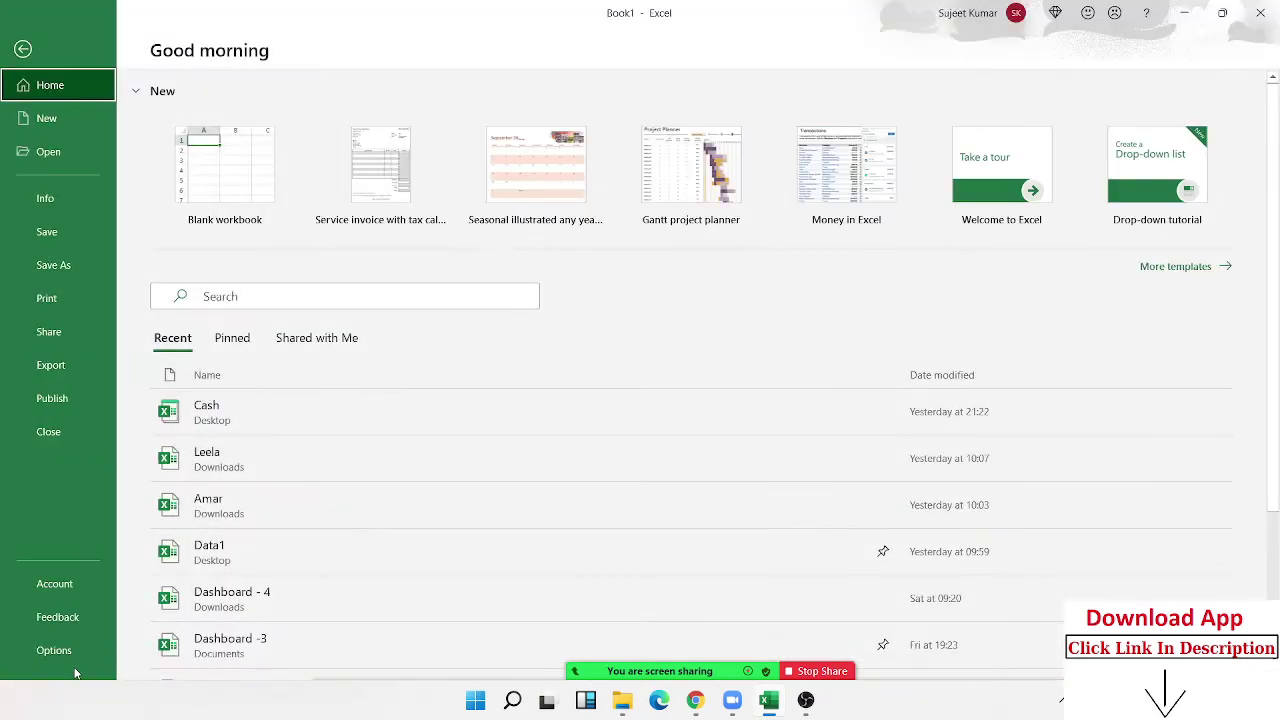
pyautogui.click(35, 650)
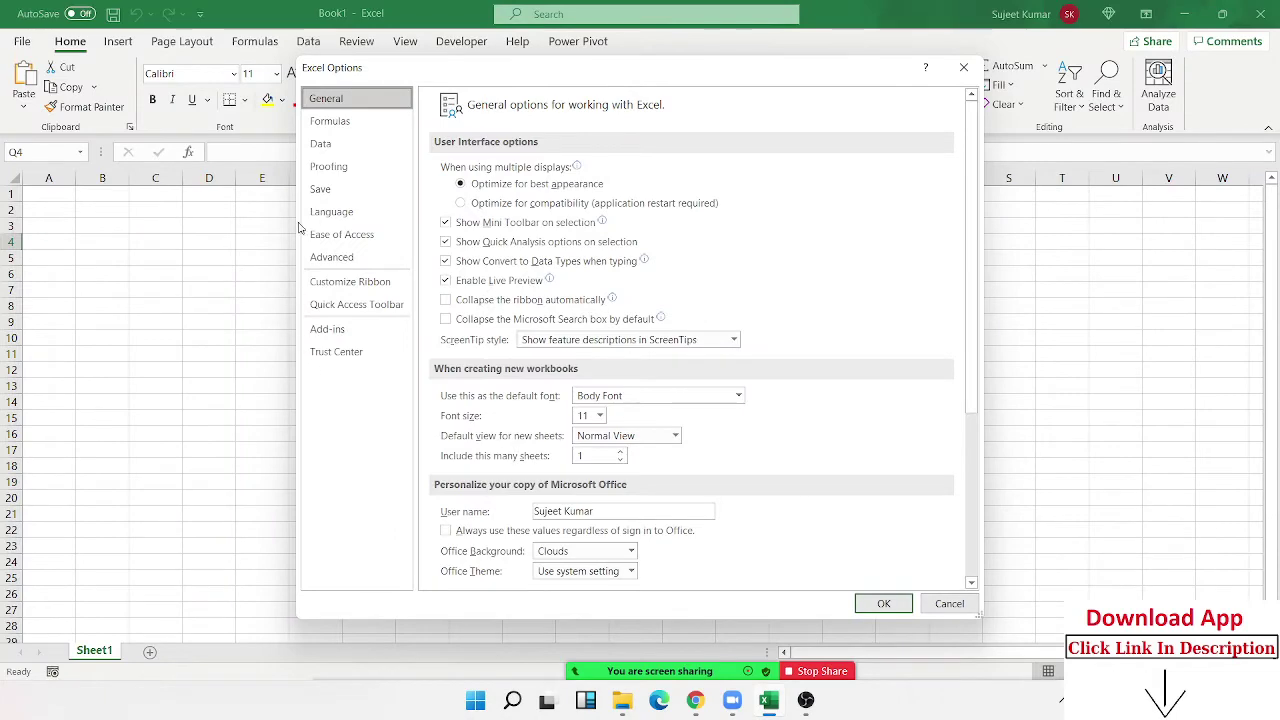
pyautogui.click(340, 124)
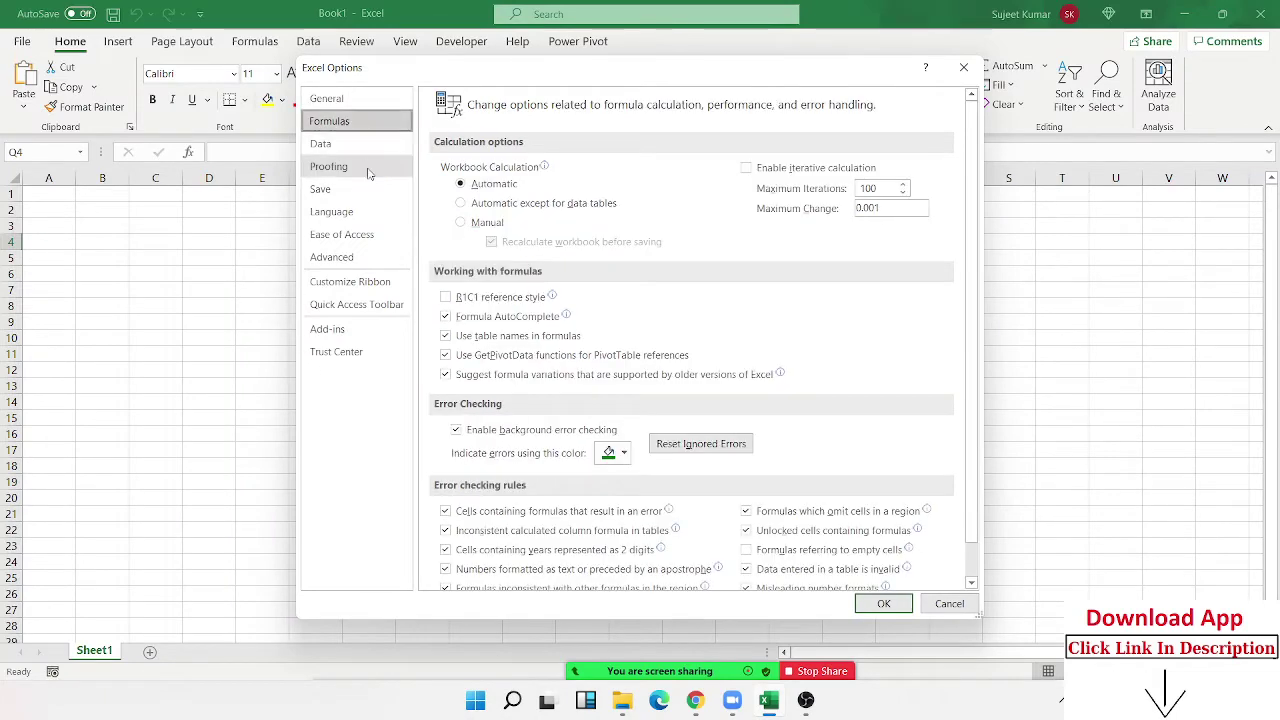
pyautogui.click(380, 150)
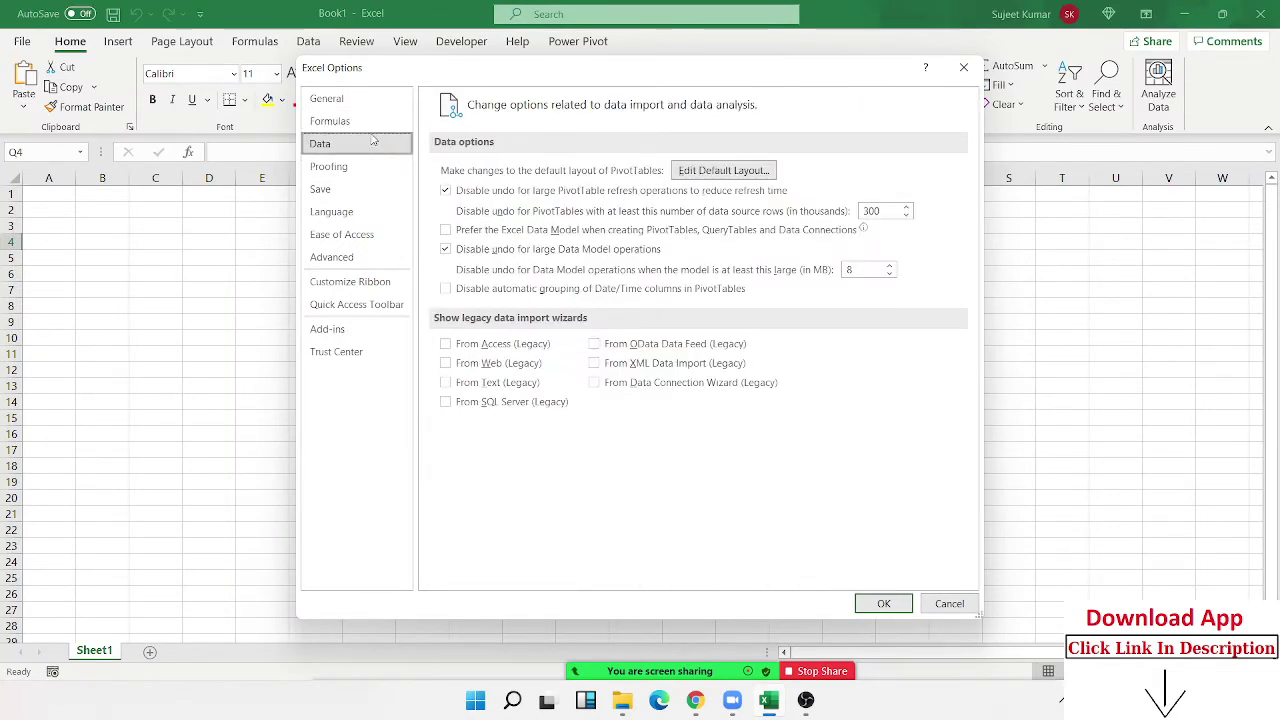
pyautogui.click(364, 124)
pyautogui.scroll(-1, 364, 124)
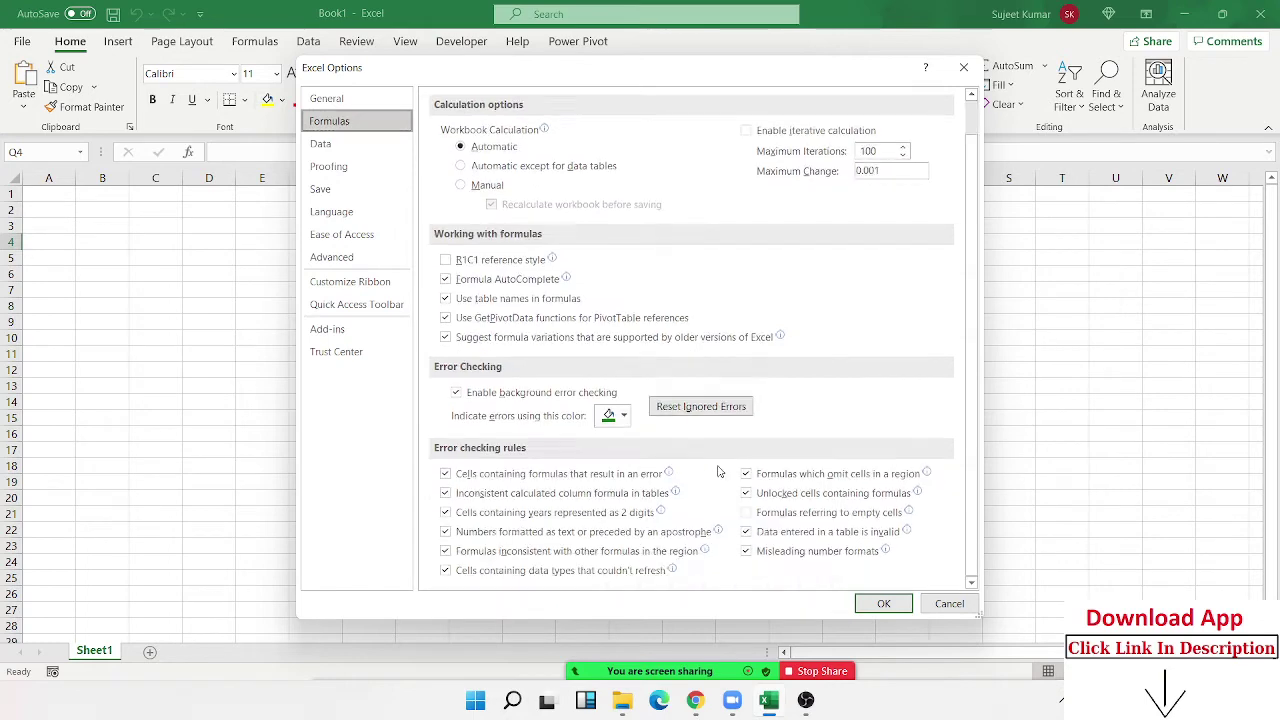
pyautogui.click(326, 98)
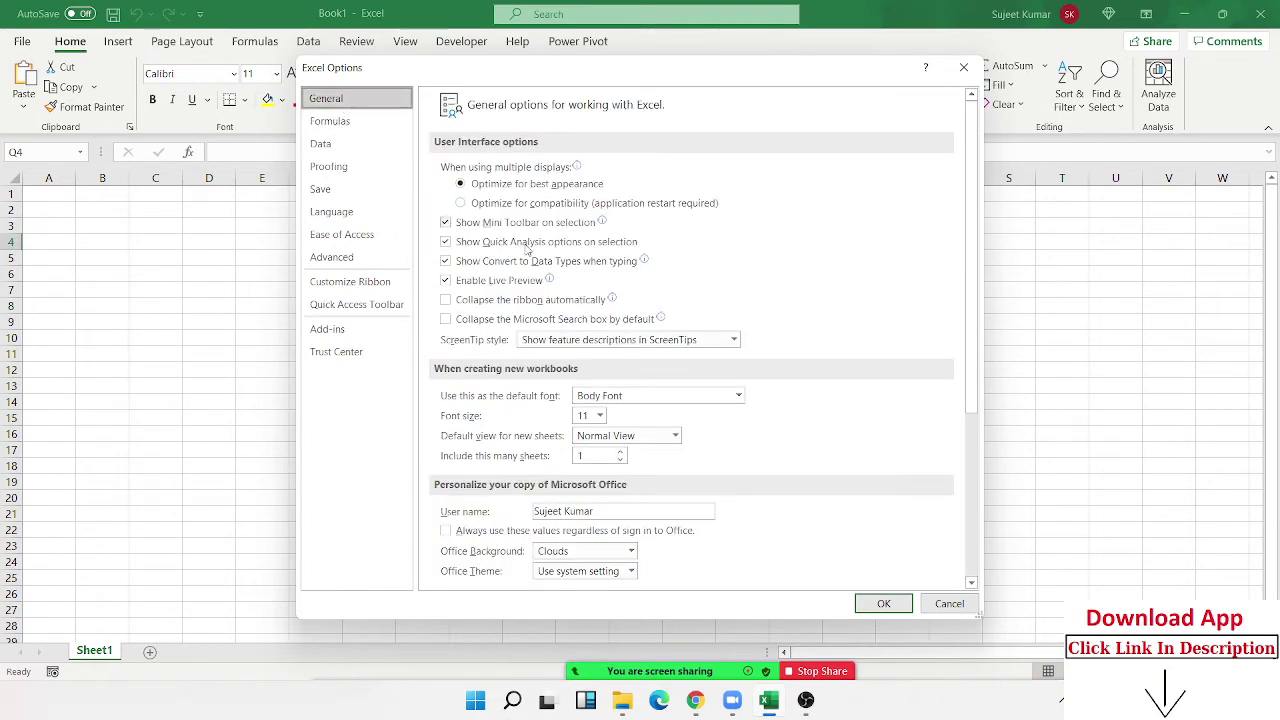
pyautogui.scroll(-5, 663, 409)
pyautogui.scroll(5, 663, 409)
# - Turn on R1C1 reference style on the Formulas page and apply it
pyautogui.click(343, 122)
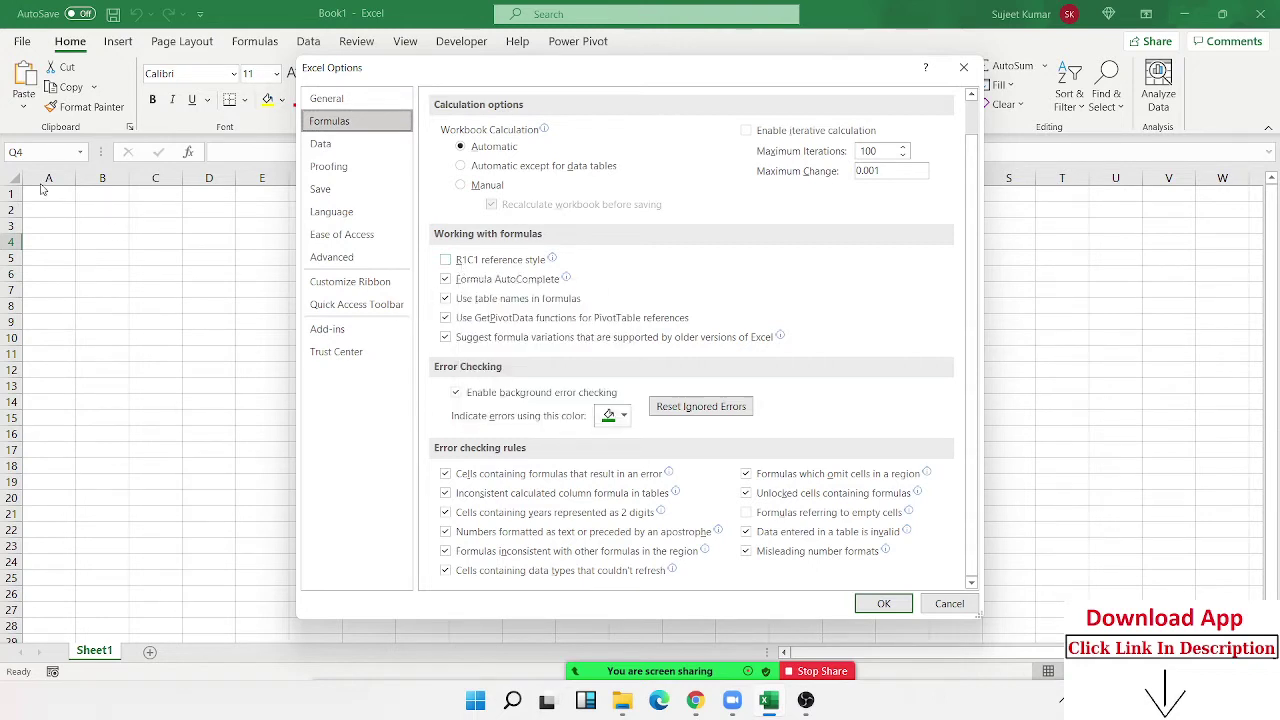
pyautogui.click(448, 259)
pyautogui.click(883, 603)
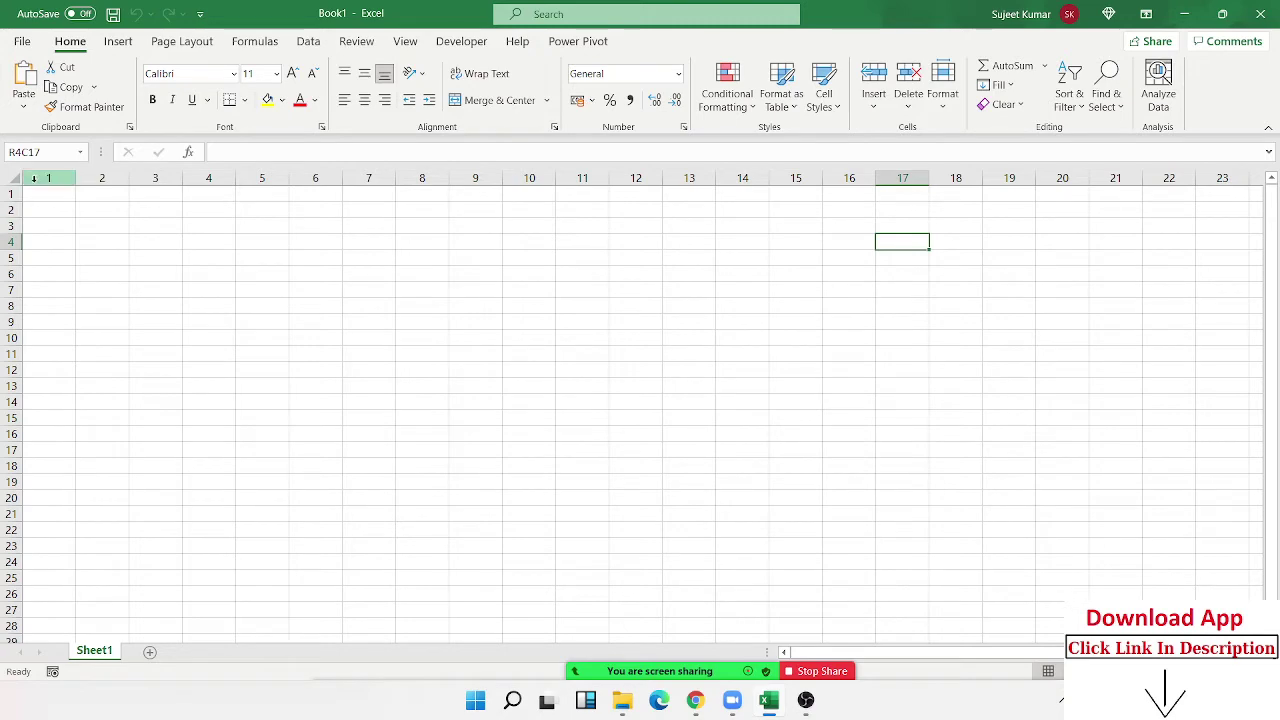
pyautogui.click(22, 41)
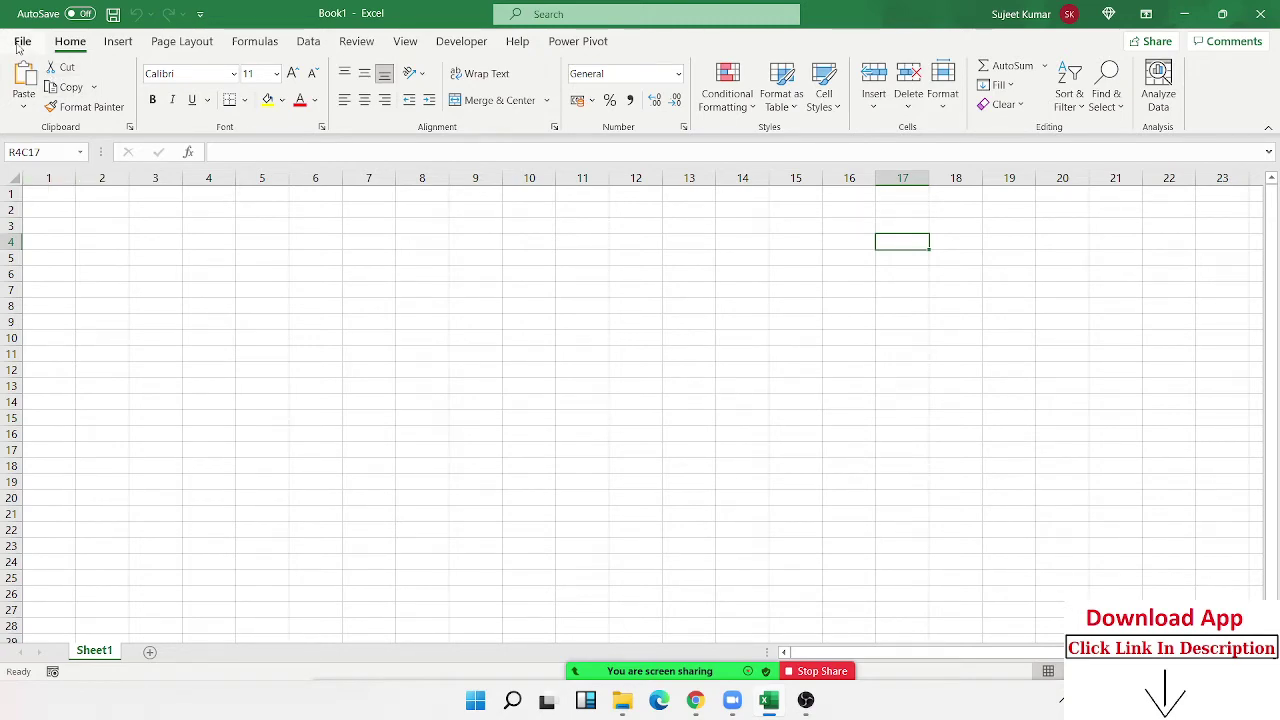
pyautogui.click(54, 650)
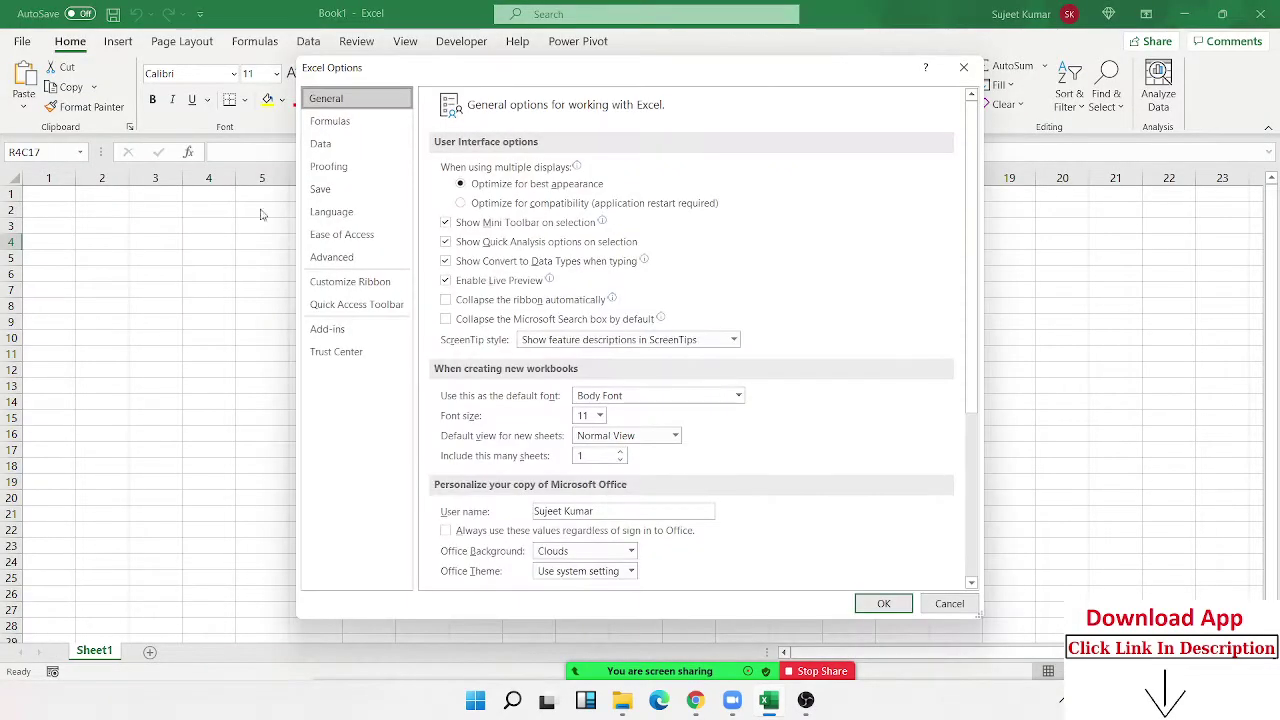
pyautogui.click(345, 121)
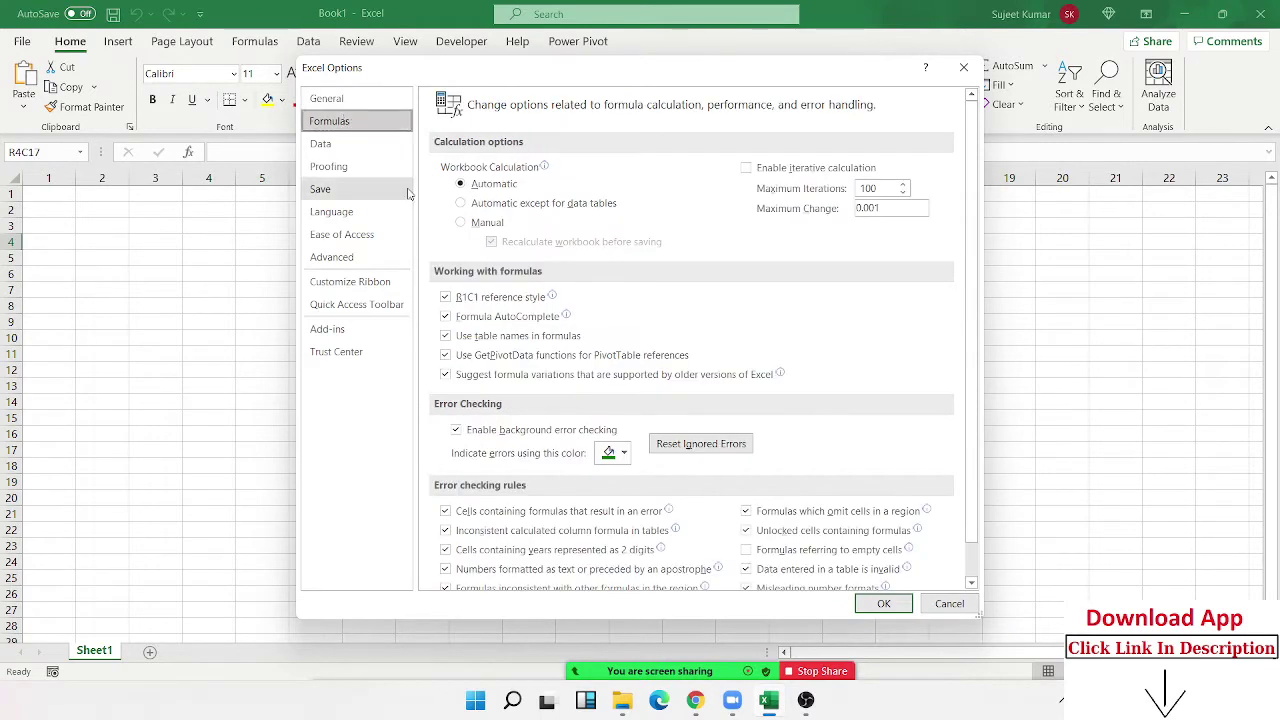
pyautogui.click(462, 309)
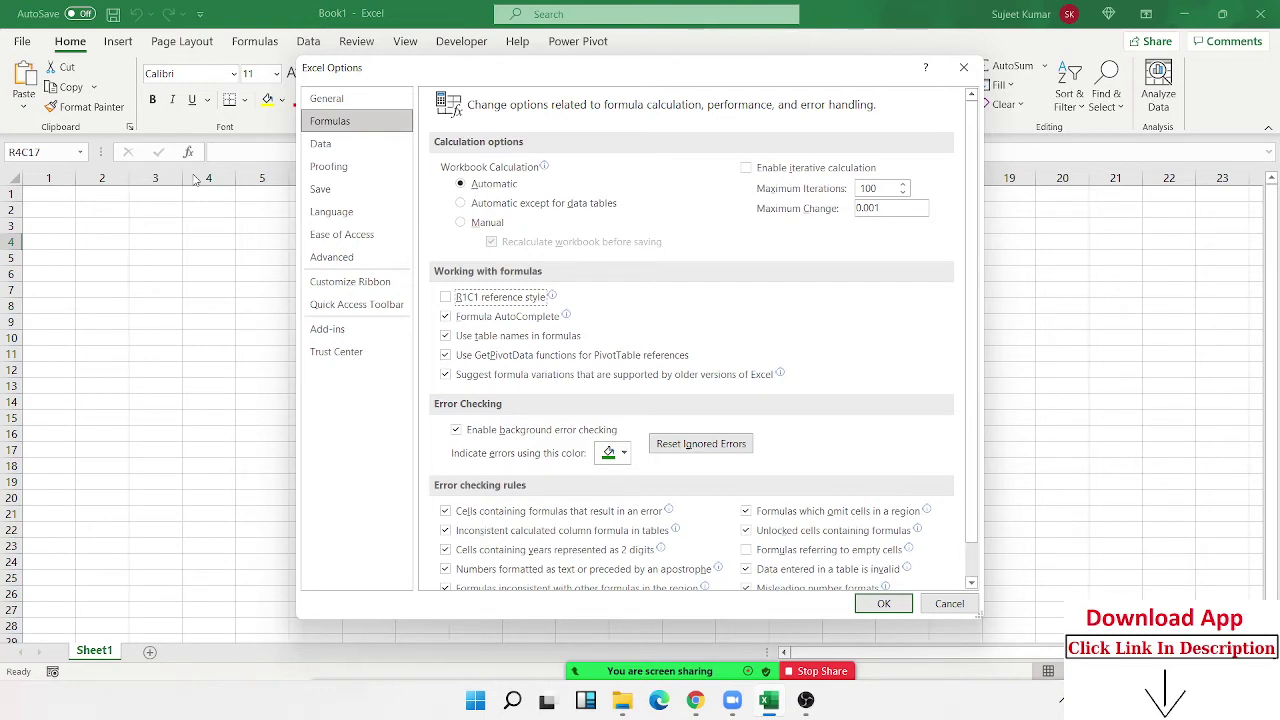
pyautogui.click(950, 604)
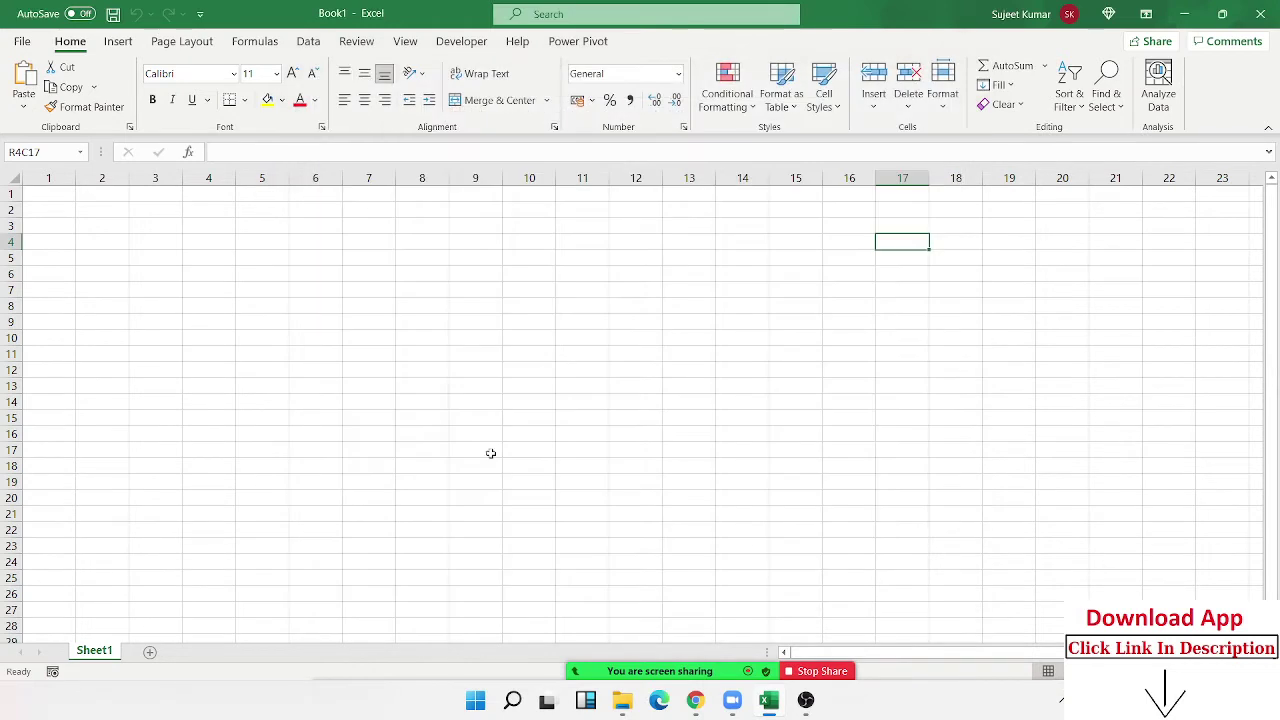
pyautogui.click(53, 195)
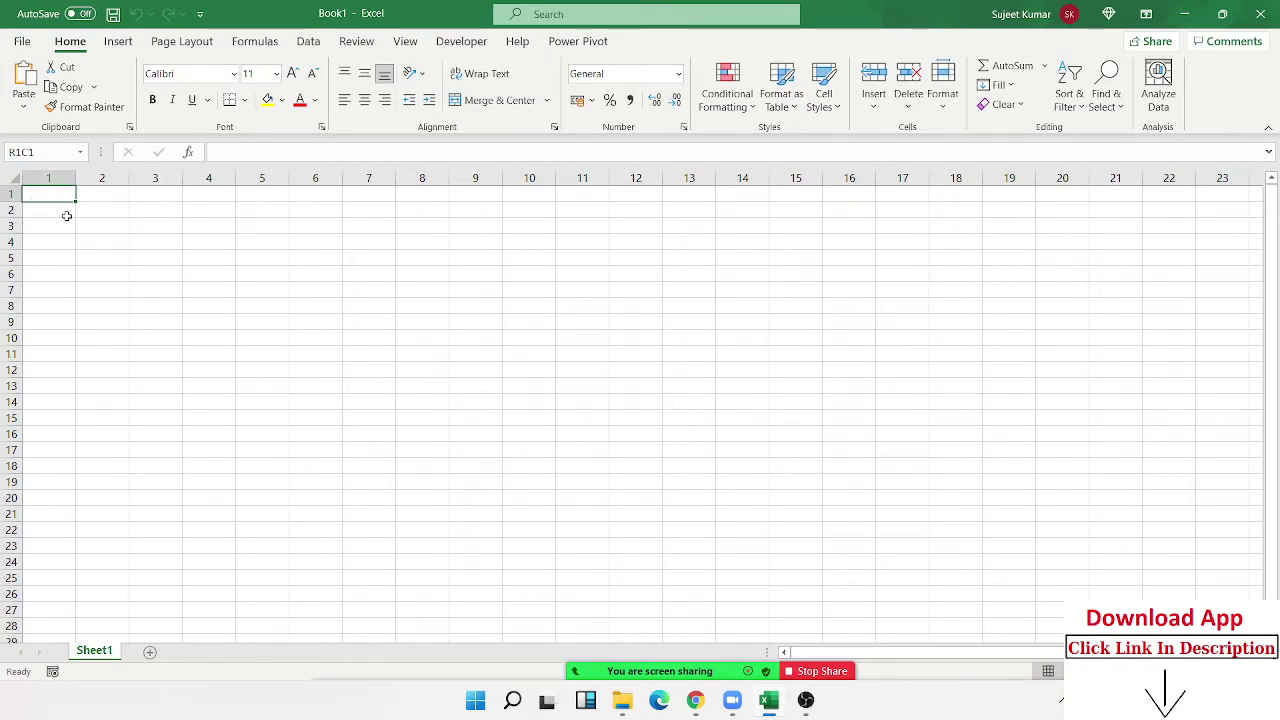
# - Enter the value 20 in cell R5C3
pyautogui.click(28, 151)
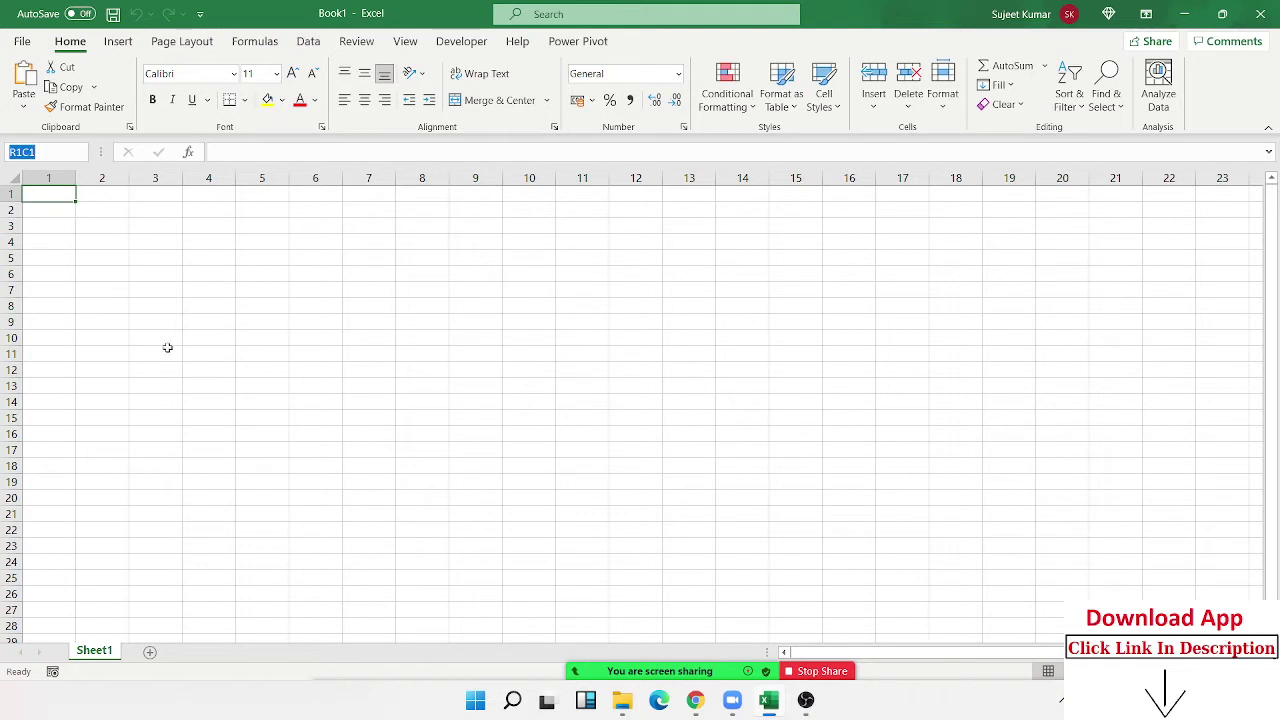
pyautogui.press('Escape')
pyautogui.click(142, 261)
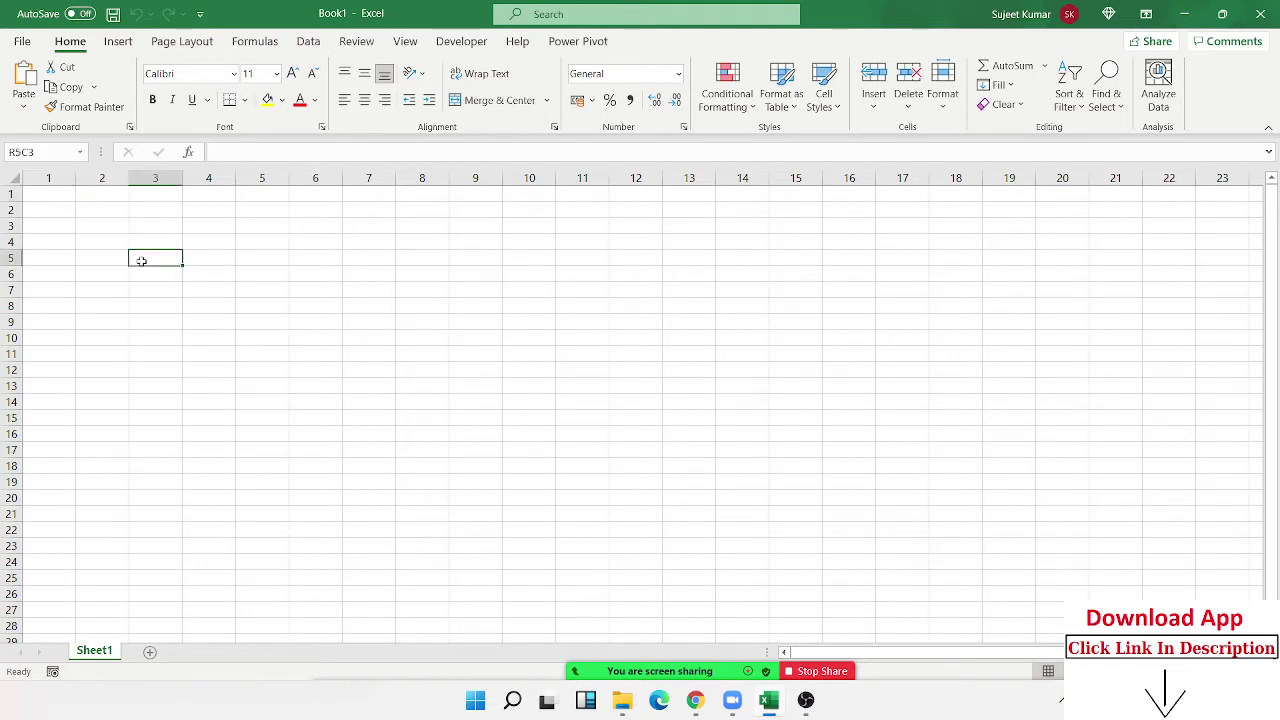
pyautogui.write('20')
pyautogui.press('Return')
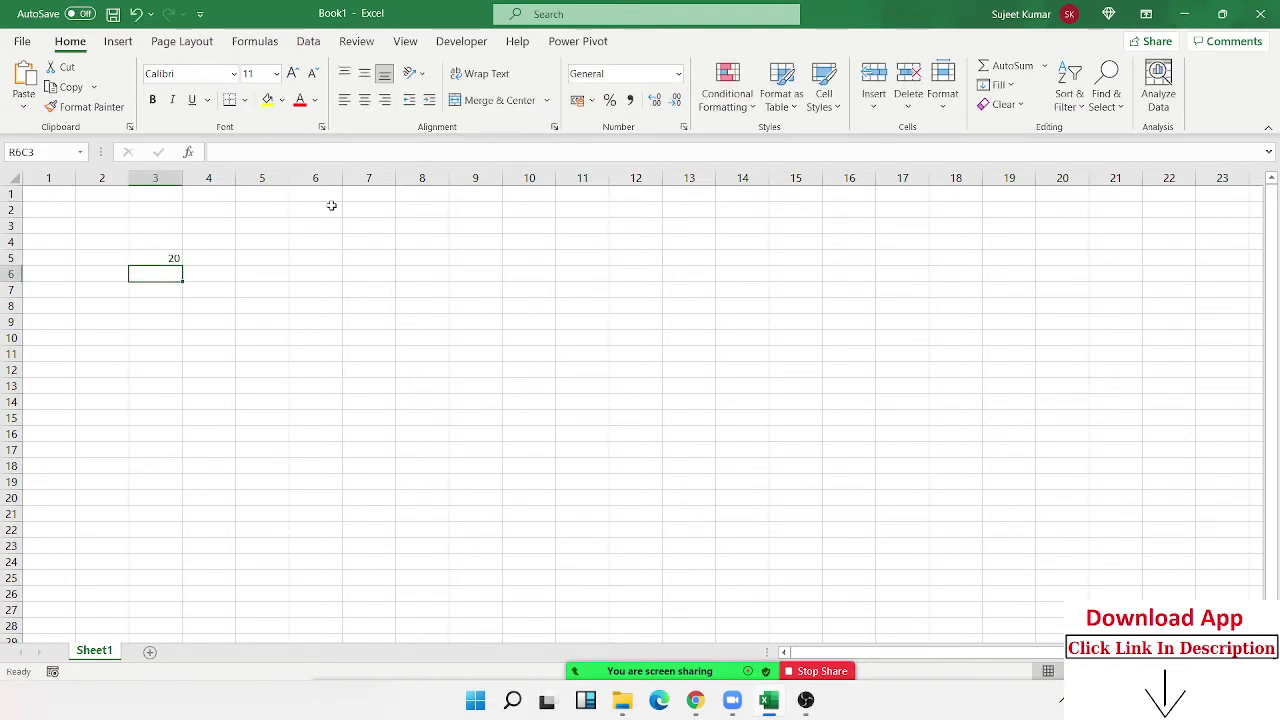
# - Start a formula in R1C6 referencing R5C3 to see =R[4]C[-3], then discard it
pyautogui.click(333, 197)
pyautogui.write('=')
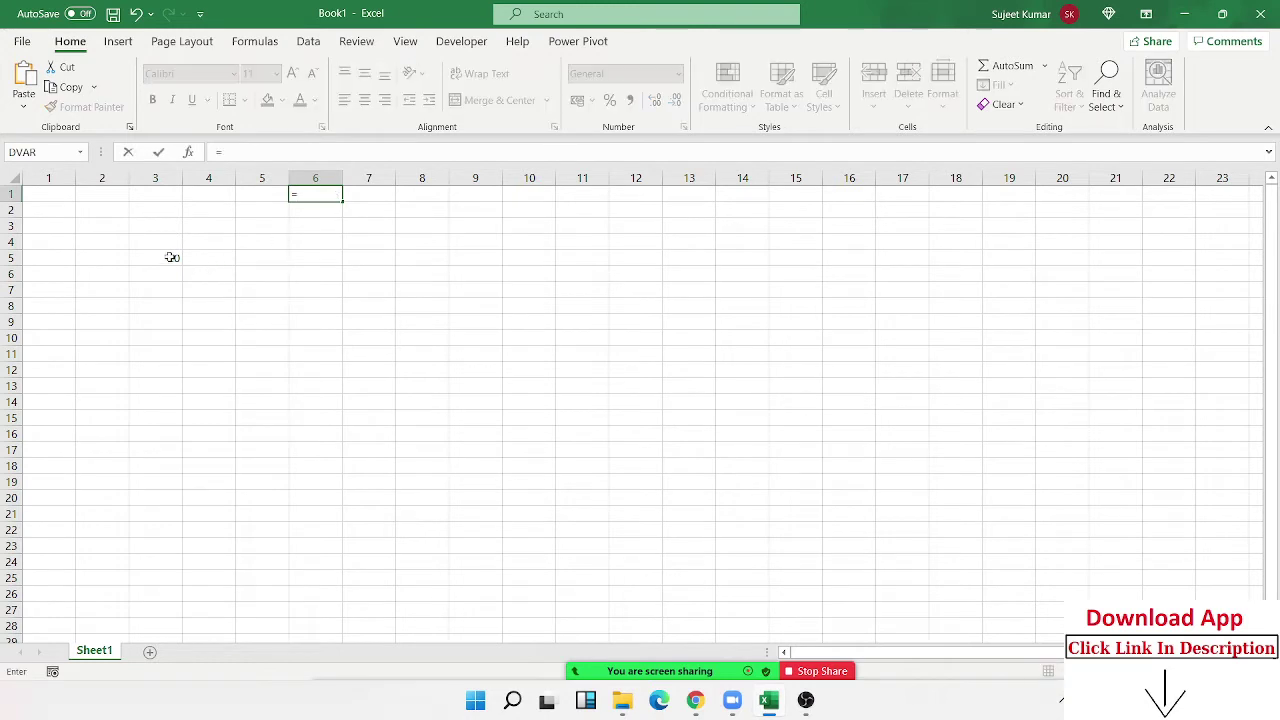
pyautogui.click(166, 259)
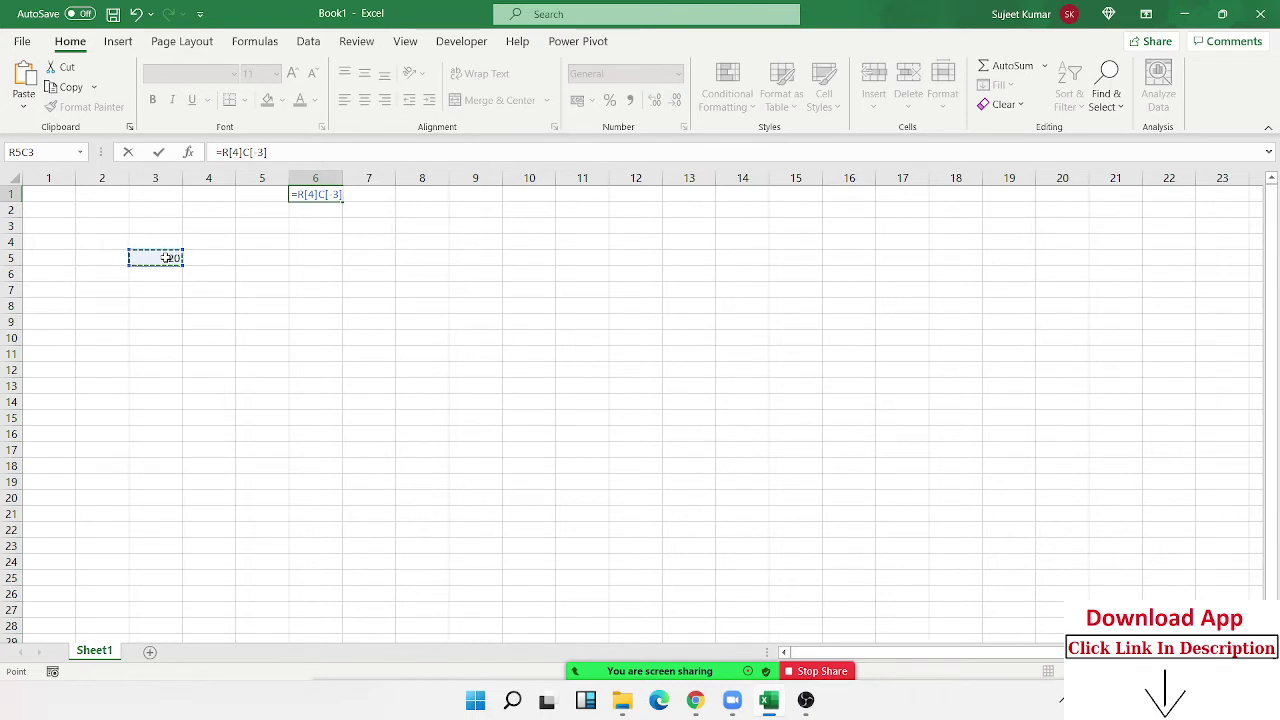
pyautogui.press('Escape')
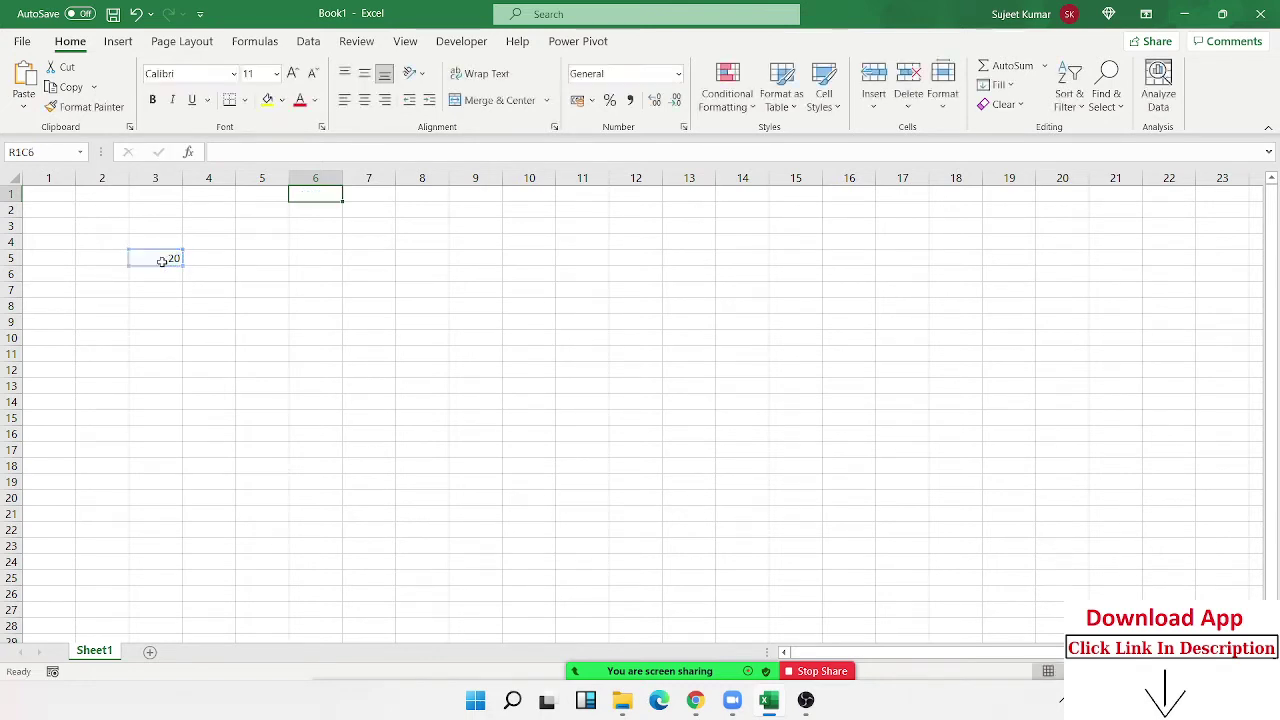
# - Untick R1C1 reference style in Excel Options but cancel, leaving the setting unchanged
pyautogui.click(30, 42)
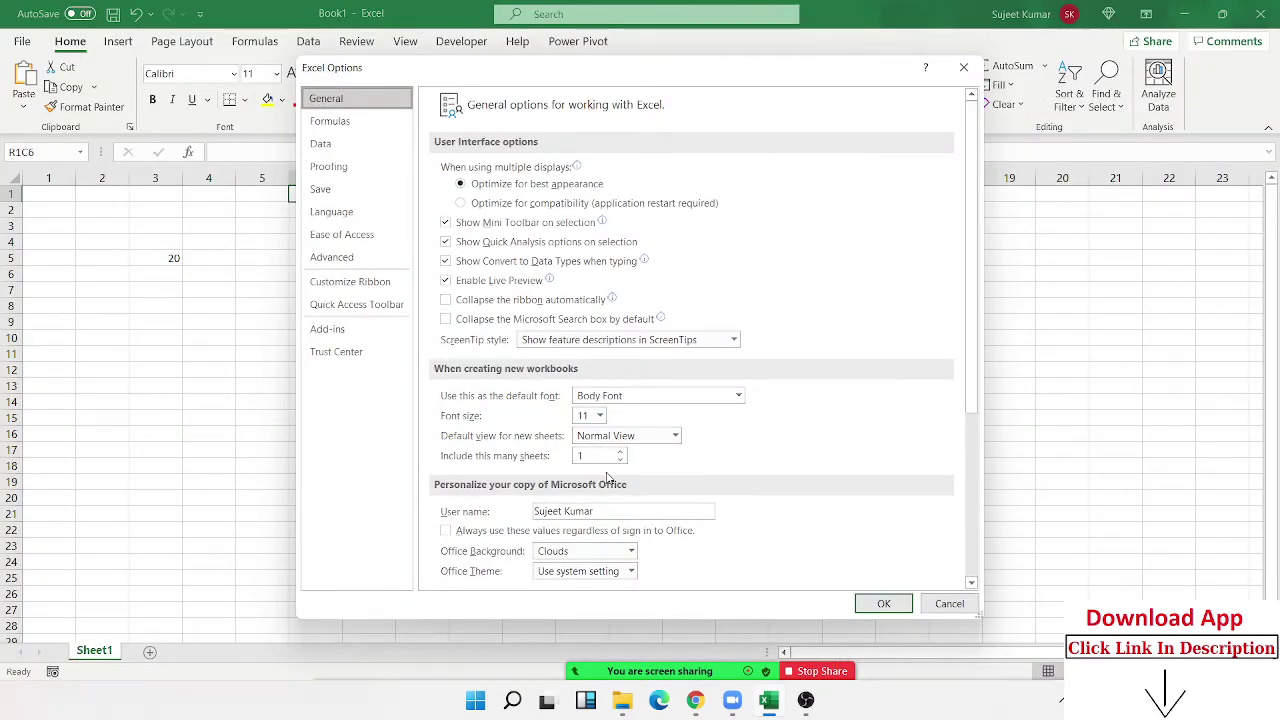
pyautogui.scroll(-2, 610, 490)
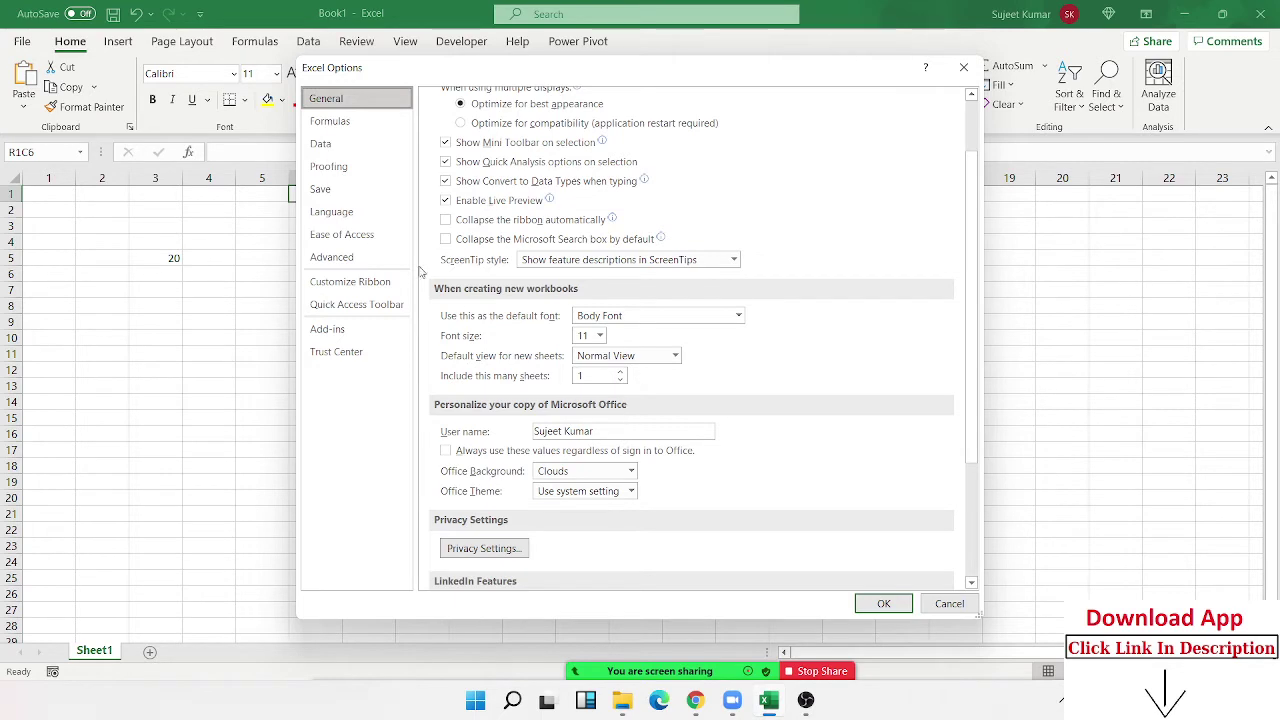
pyautogui.click(349, 127)
pyautogui.click(445, 297)
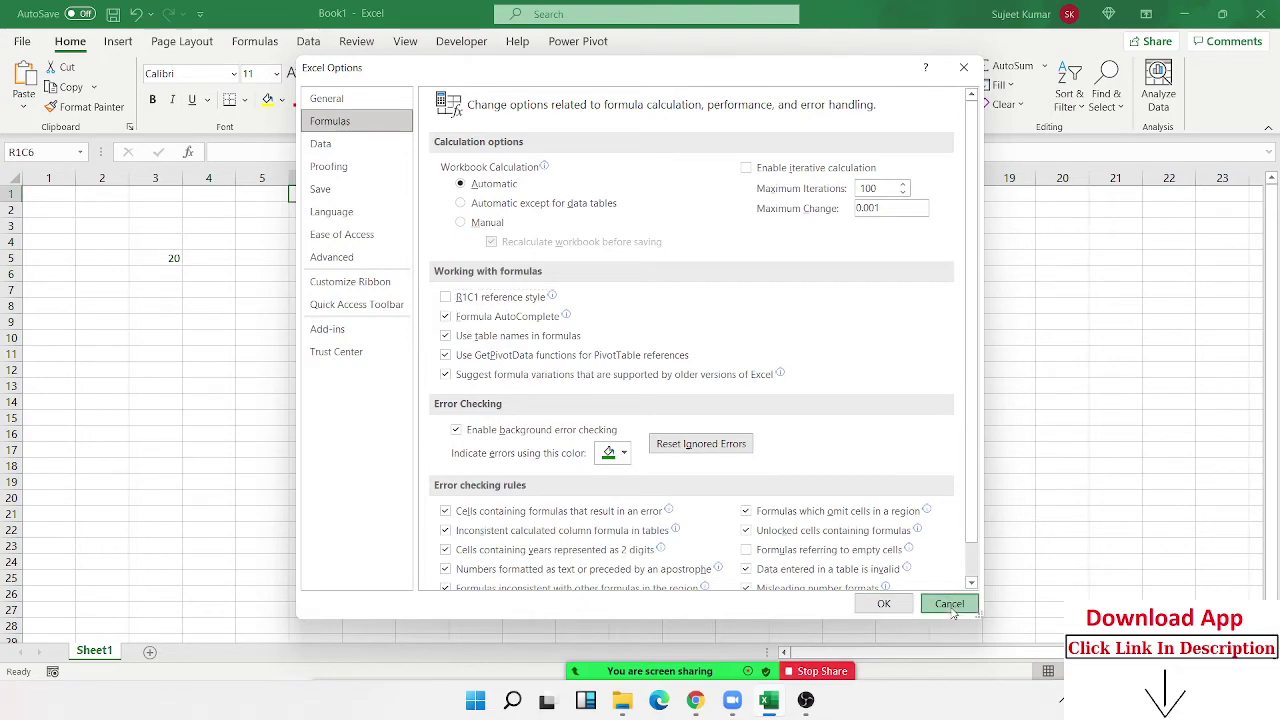
pyautogui.click(949, 604)
pyautogui.click(182, 41)
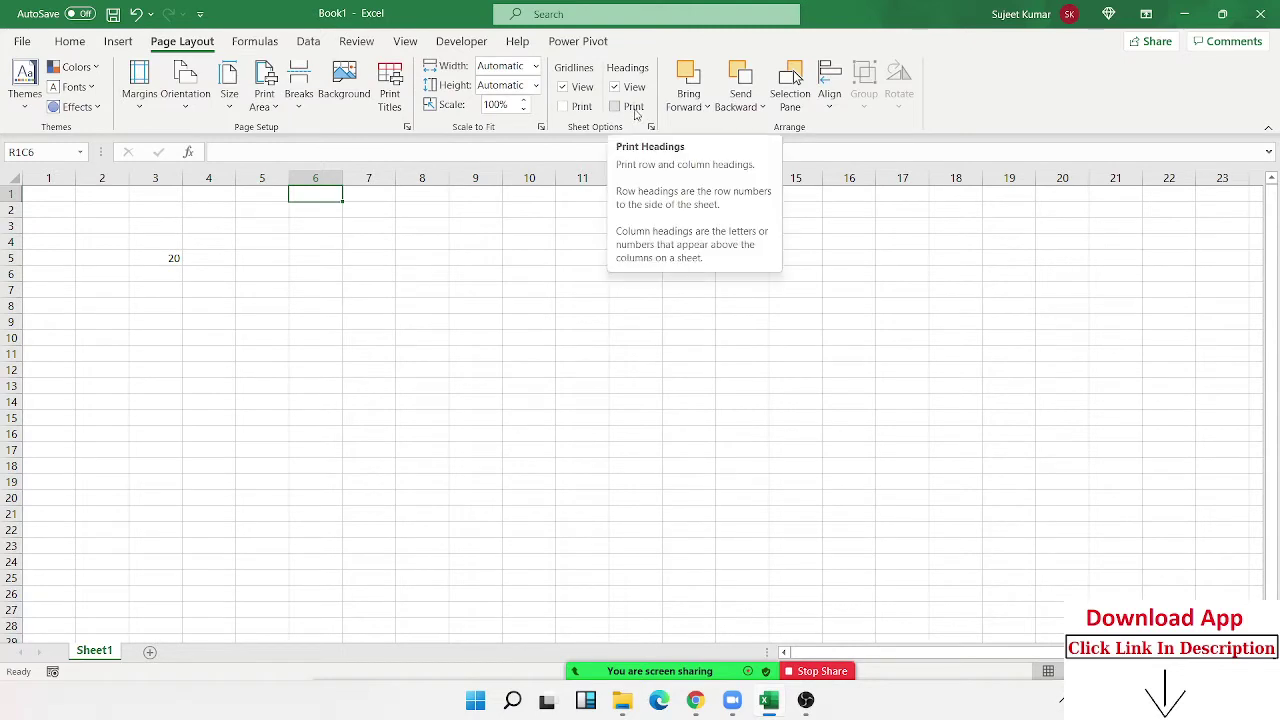
# - Tick Print under Sheet Options Headings and check the print preview of Sheet1
pyautogui.click(615, 107)
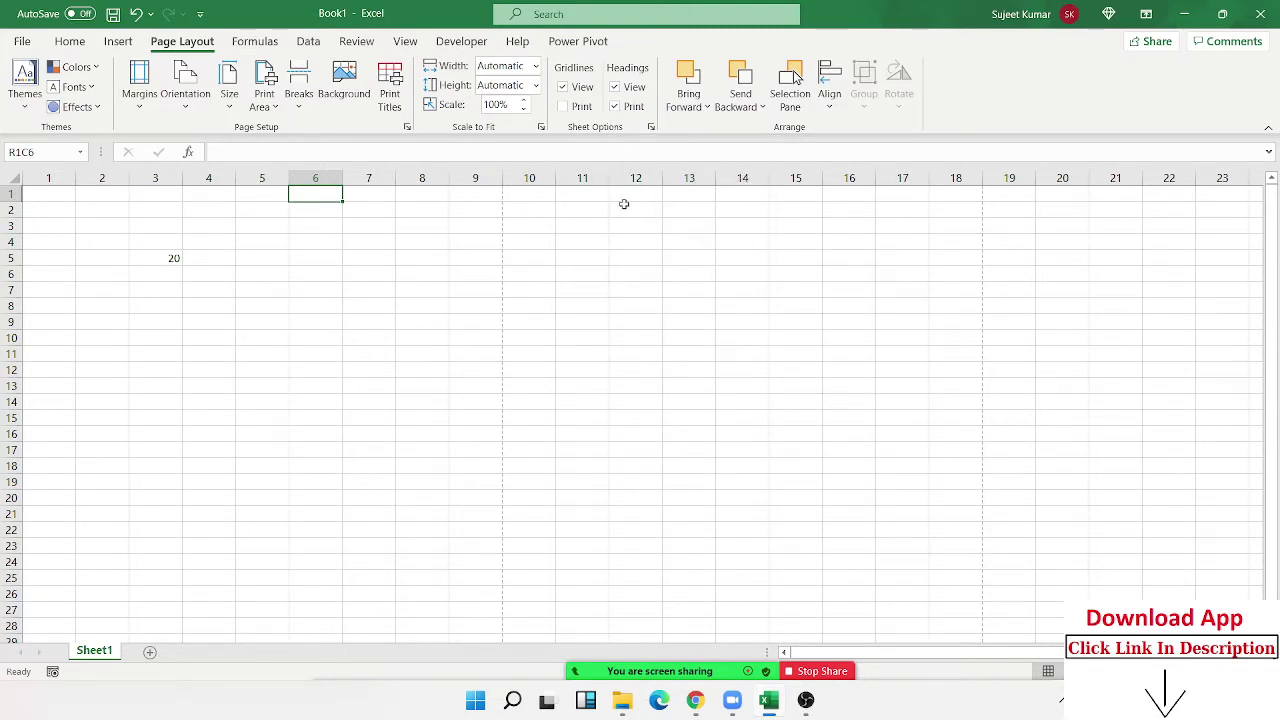
pyautogui.hotkey('ctrl', 'p')
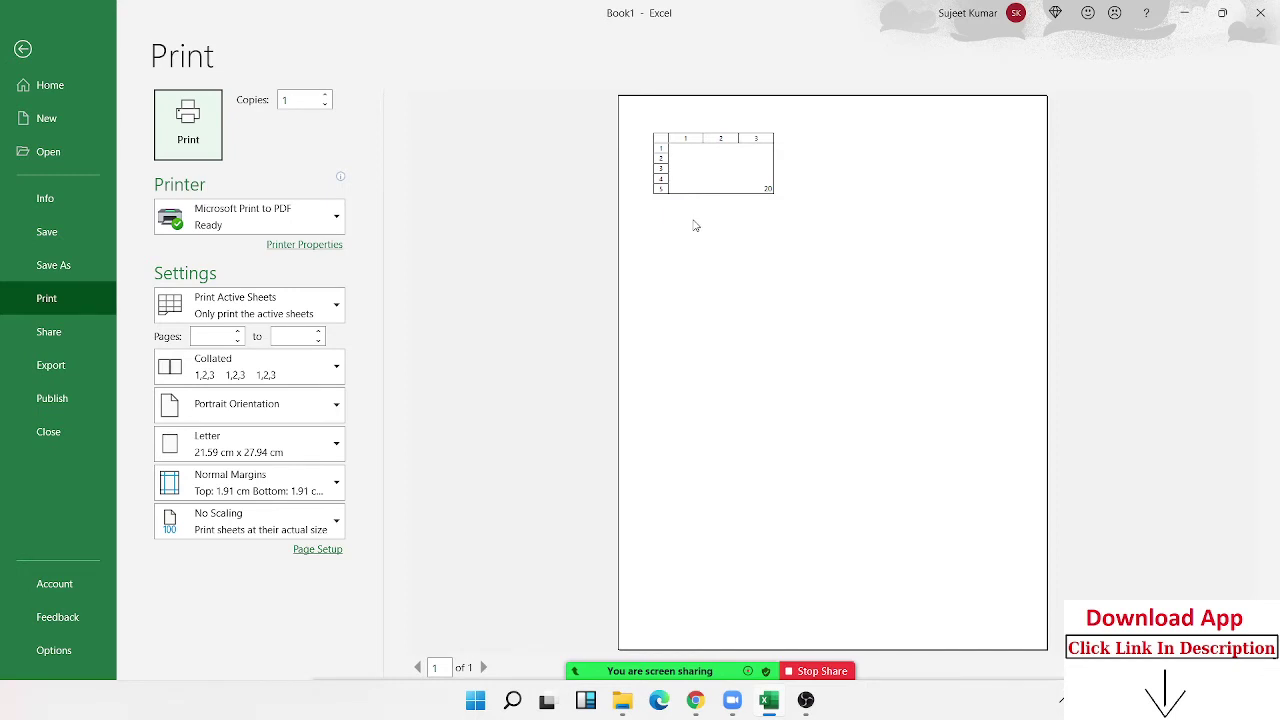
pyautogui.press('Escape')
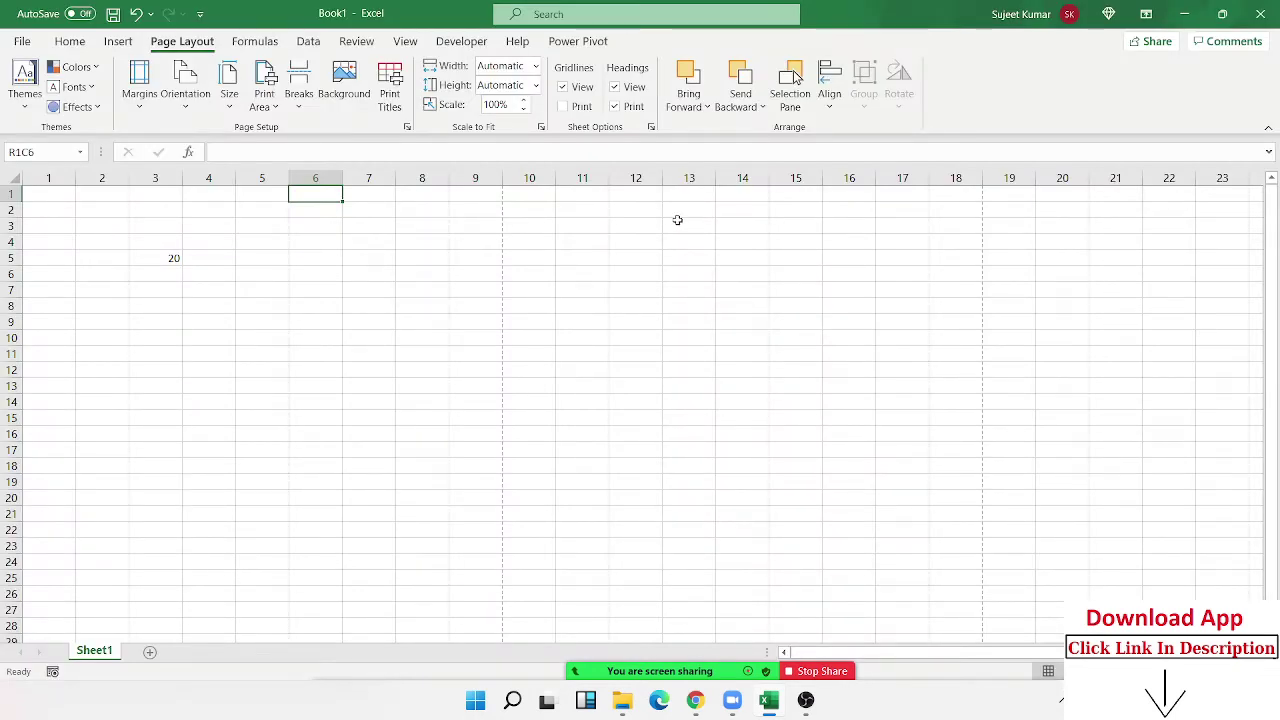
pyautogui.click(25, 42)
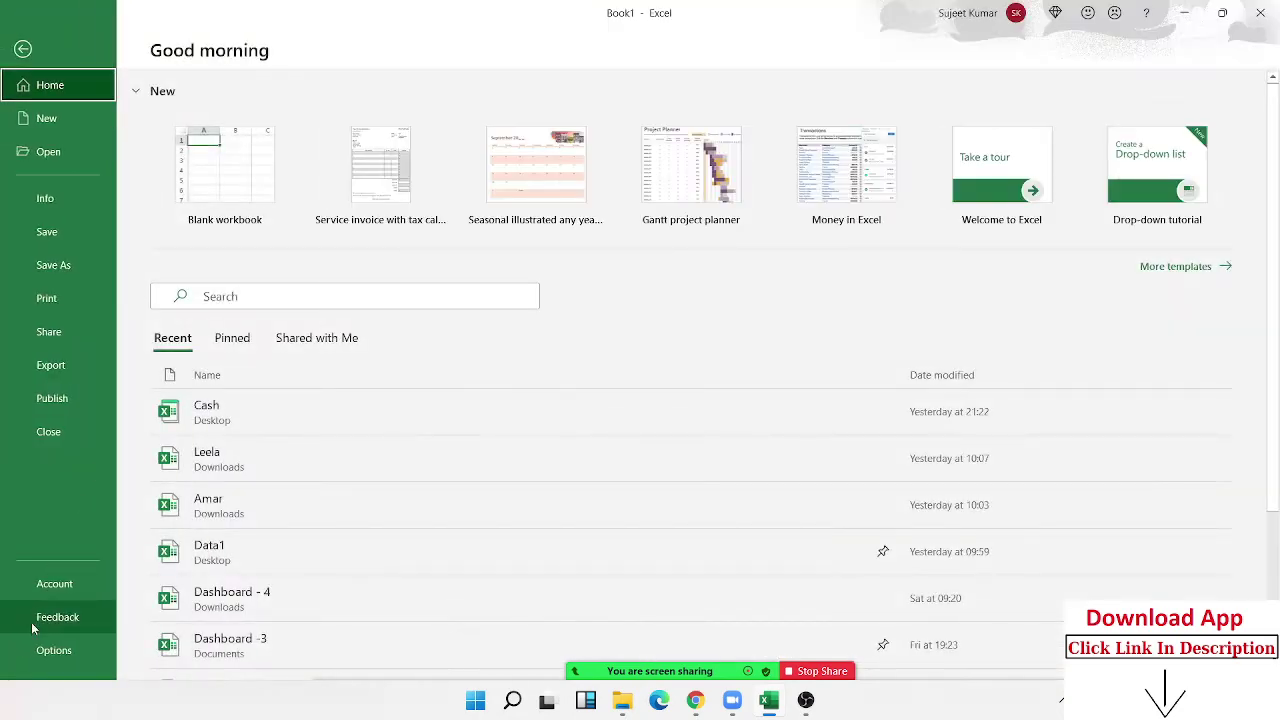
# - Untick R1C1 reference style on the Formulas page and apply, restoring lettered columns
pyautogui.click(46, 654)
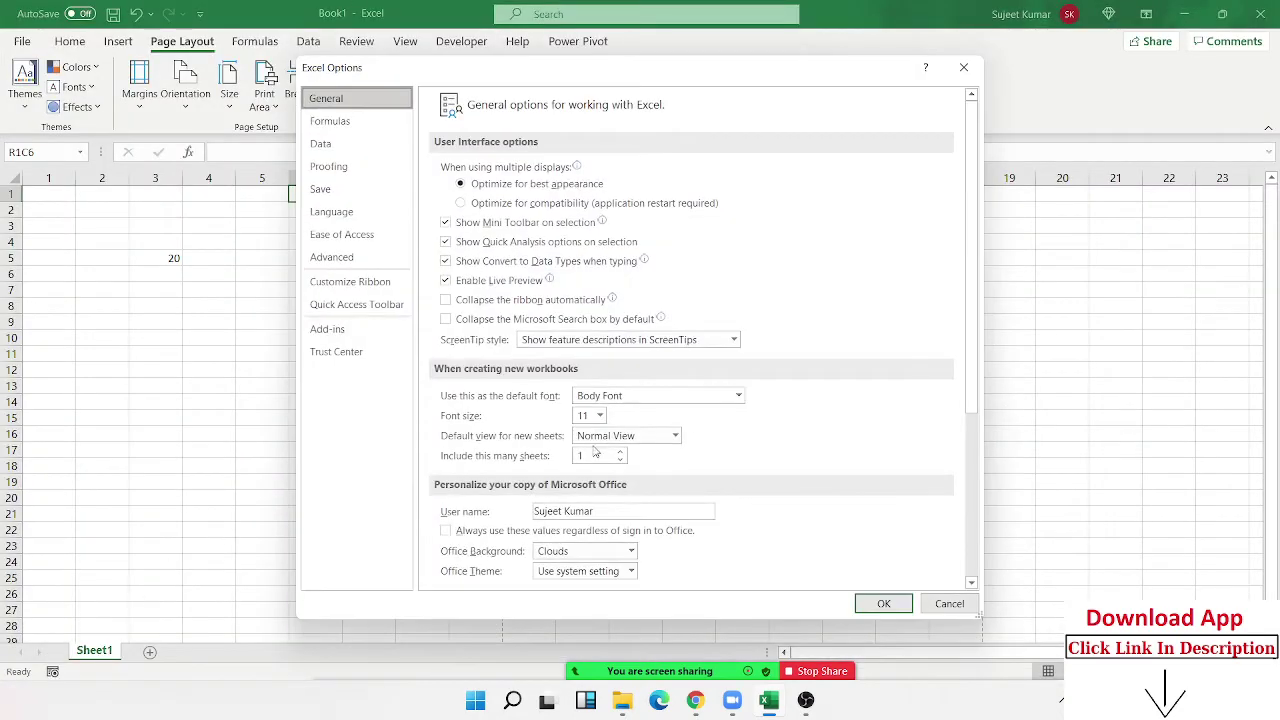
pyautogui.scroll(-3, 677, 451)
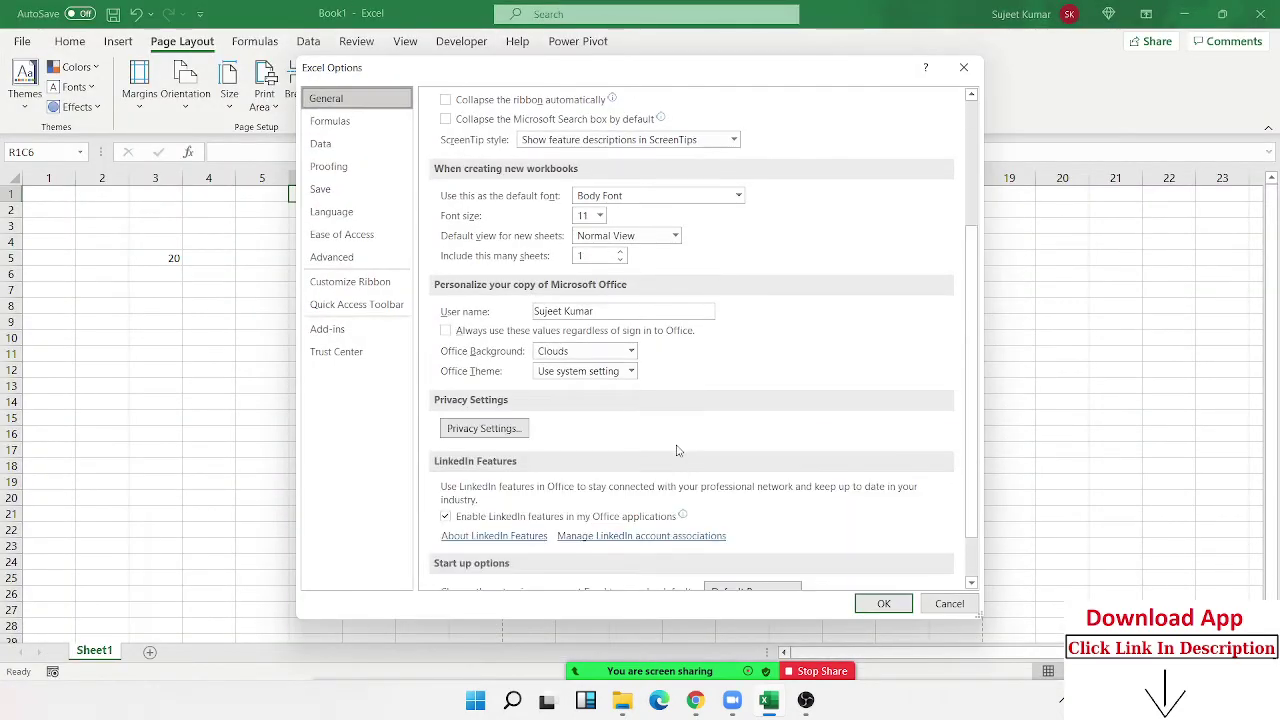
pyautogui.scroll(-1, 549, 378)
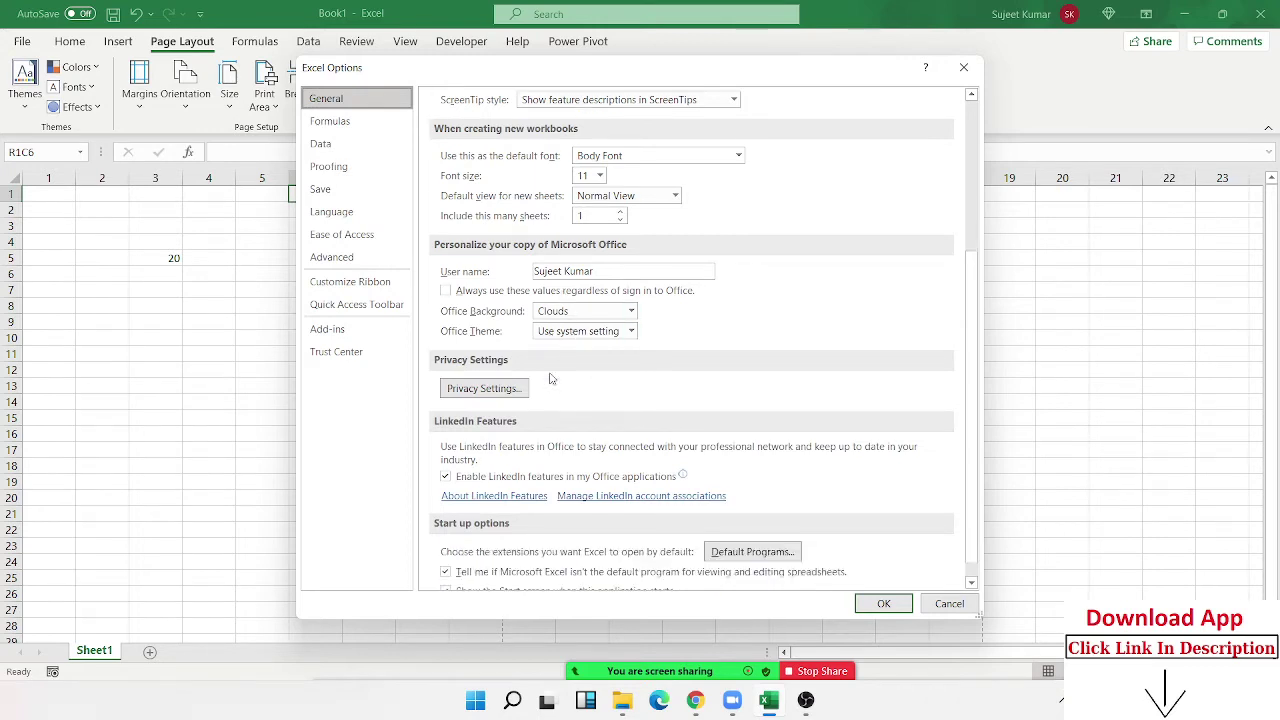
pyautogui.click(329, 121)
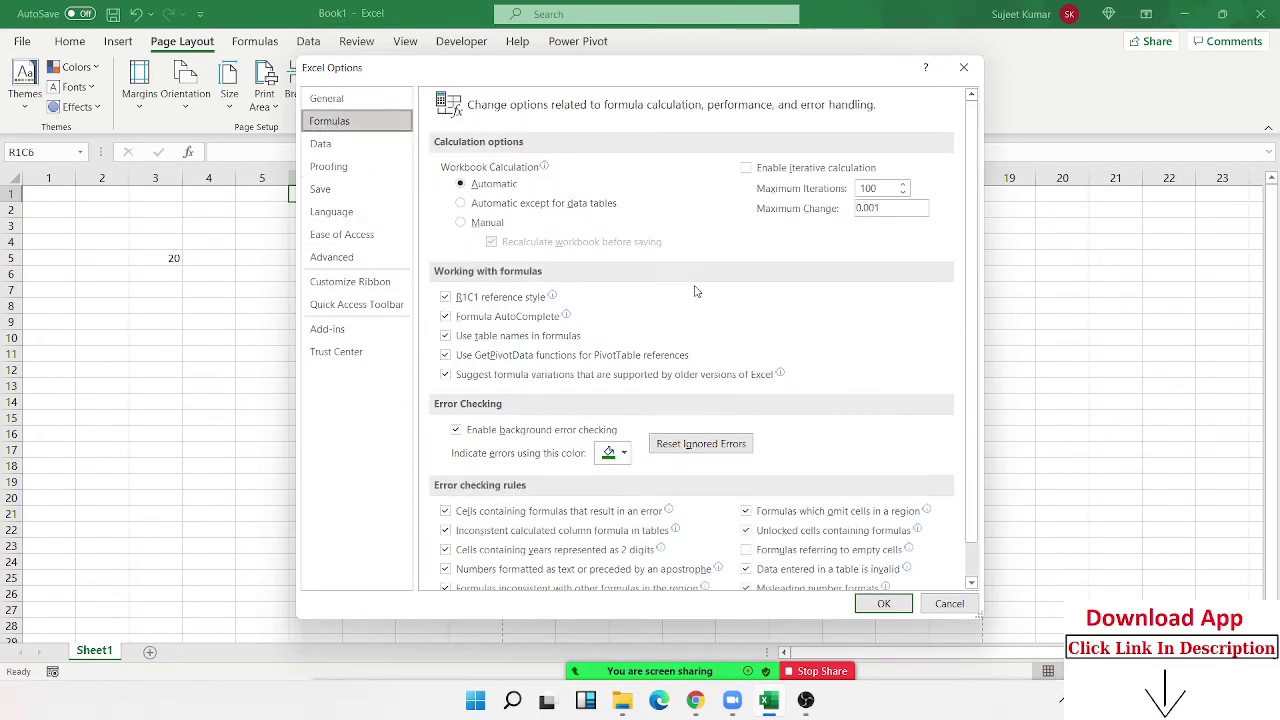
pyautogui.click(503, 297)
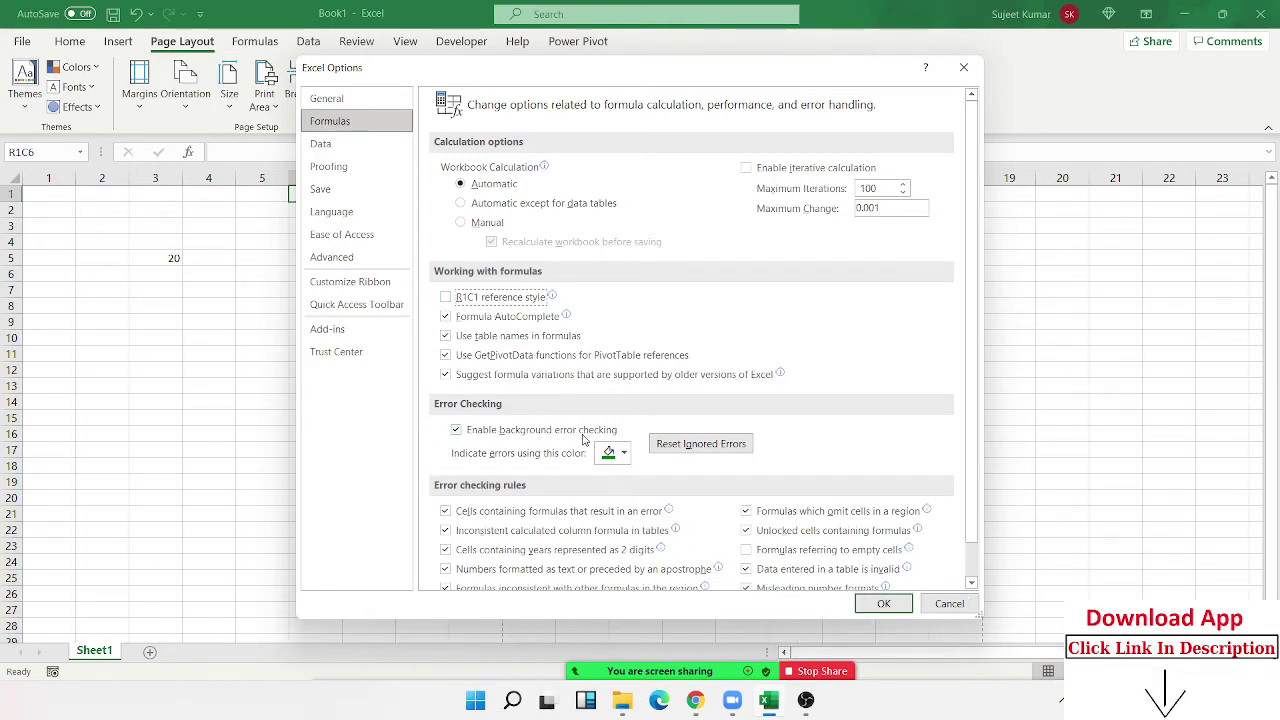
pyautogui.click(908, 606)
# - Enter 16463 as text in cell F5 using a leading apostrophe
pyautogui.click(337, 258)
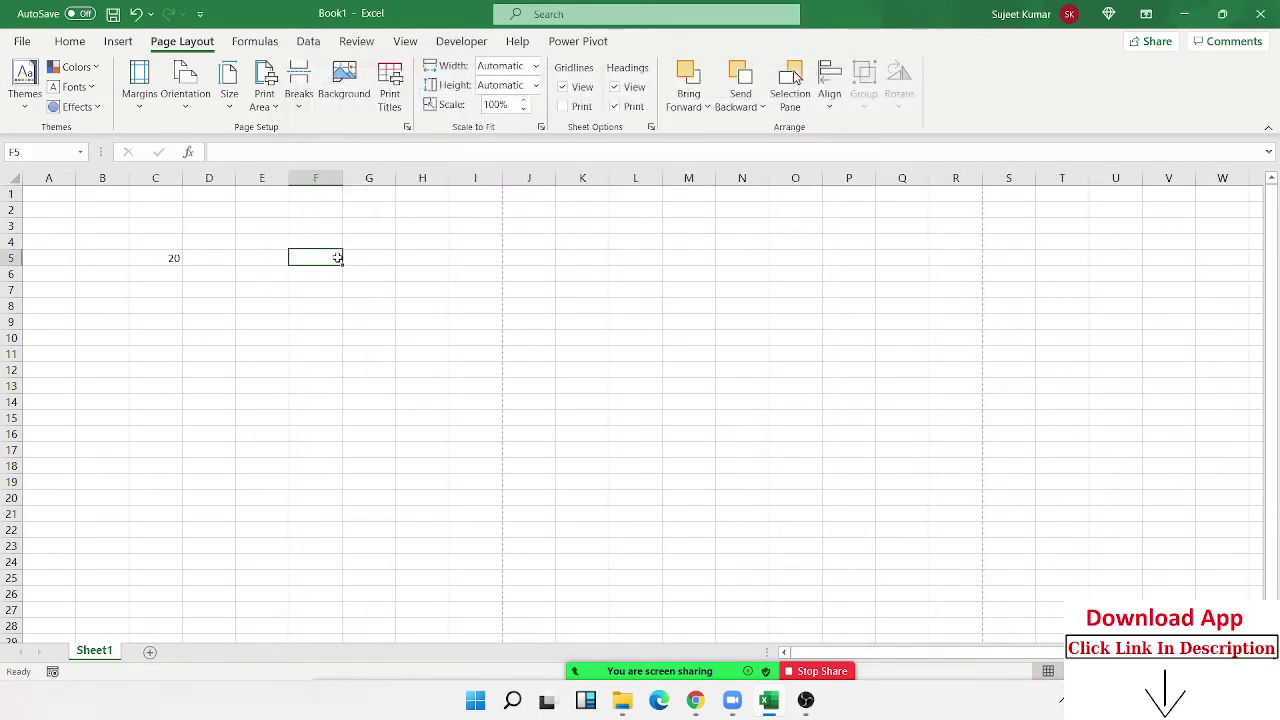
pyautogui.write("'1")
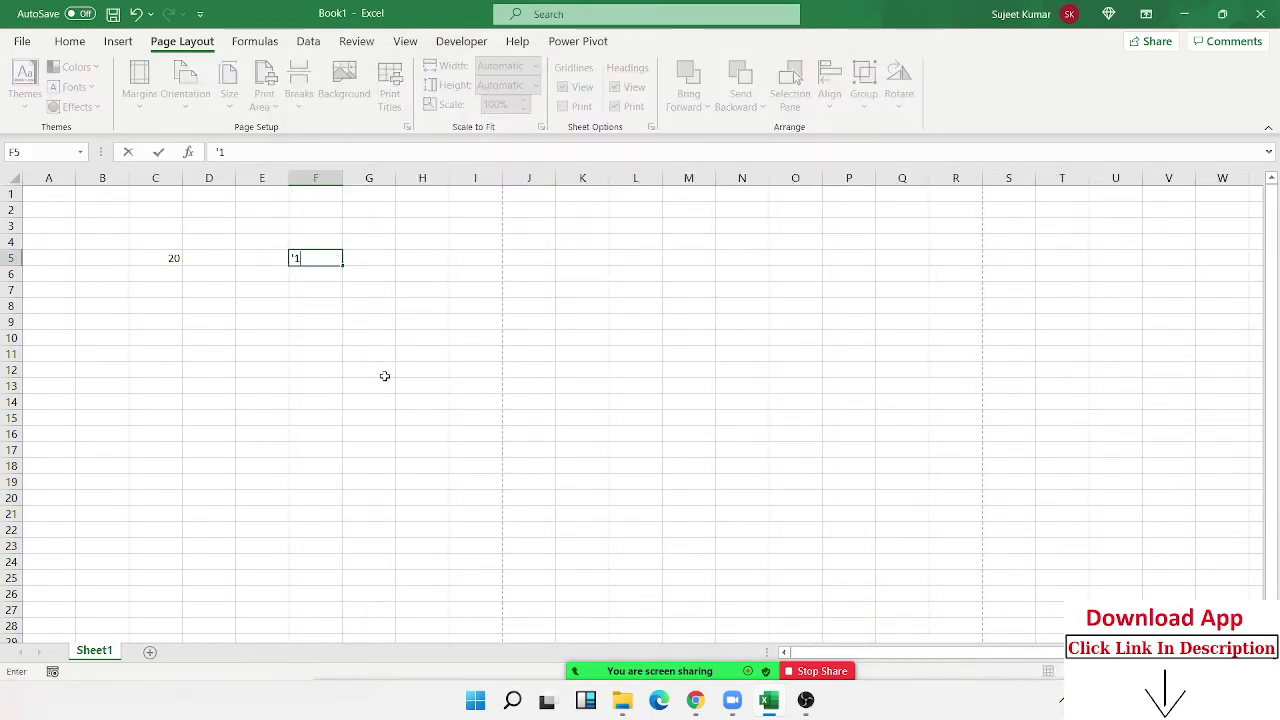
pyautogui.write('6463')
pyautogui.press('Return')
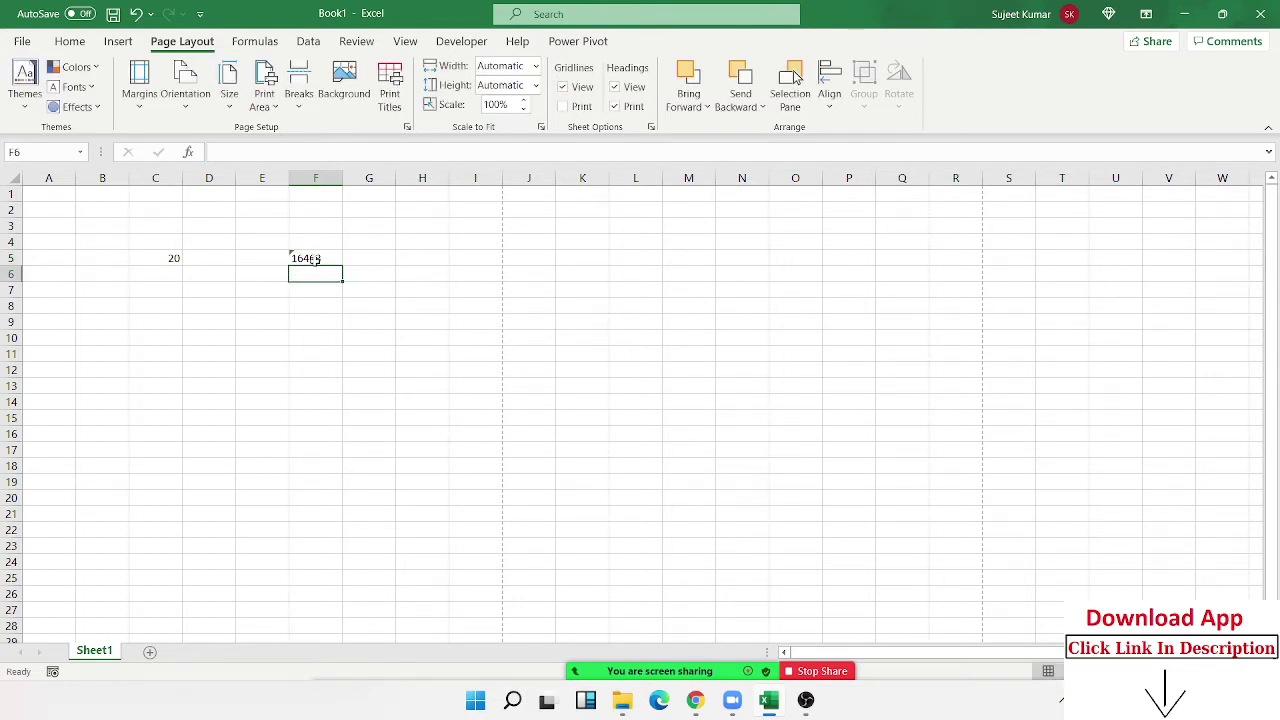
pyautogui.scroll(3, 466, 506)
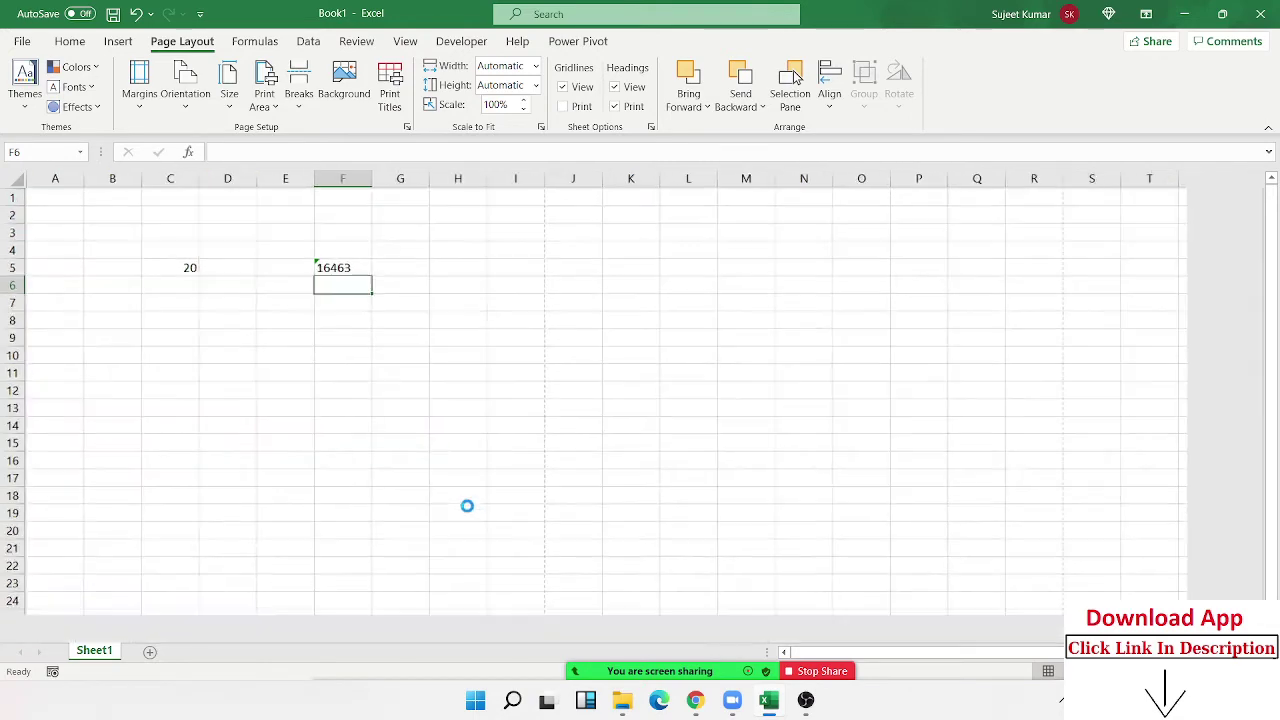
pyautogui.scroll(2, 437, 255)
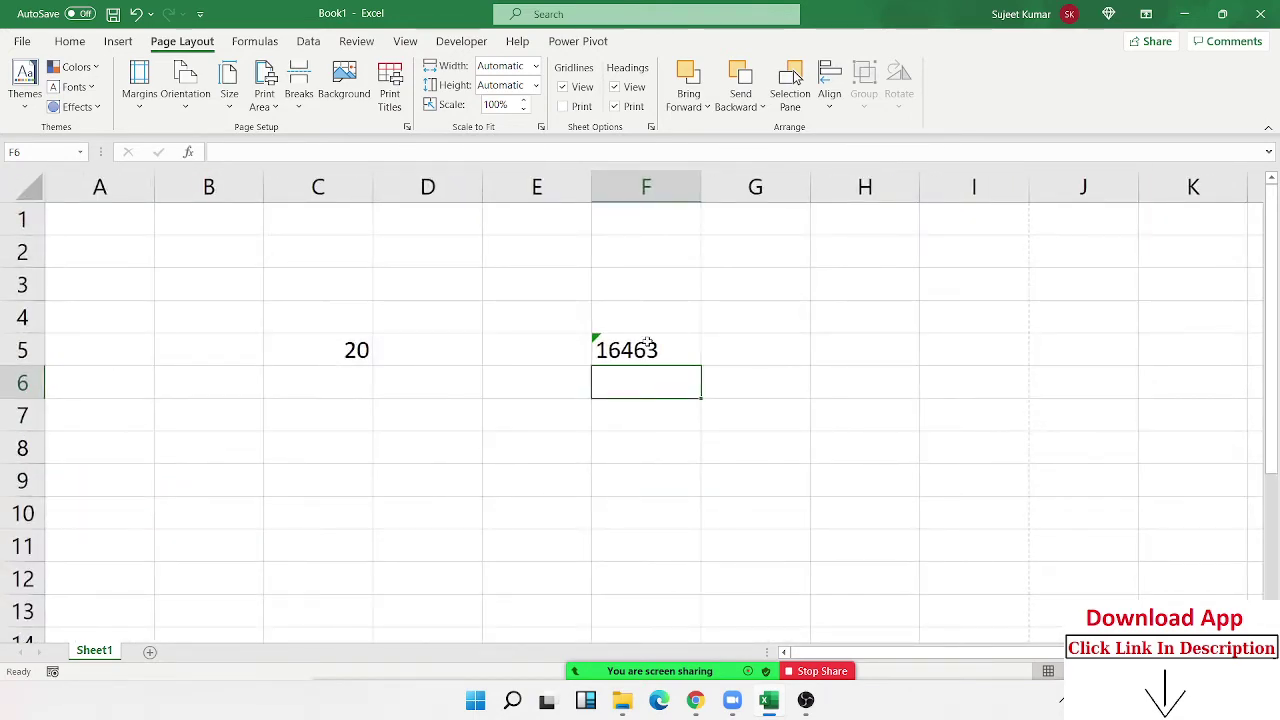
# - Choose Ignore Error for F5's number-stored-as-text warning and confirm the flag is gone
pyautogui.click(647, 345)
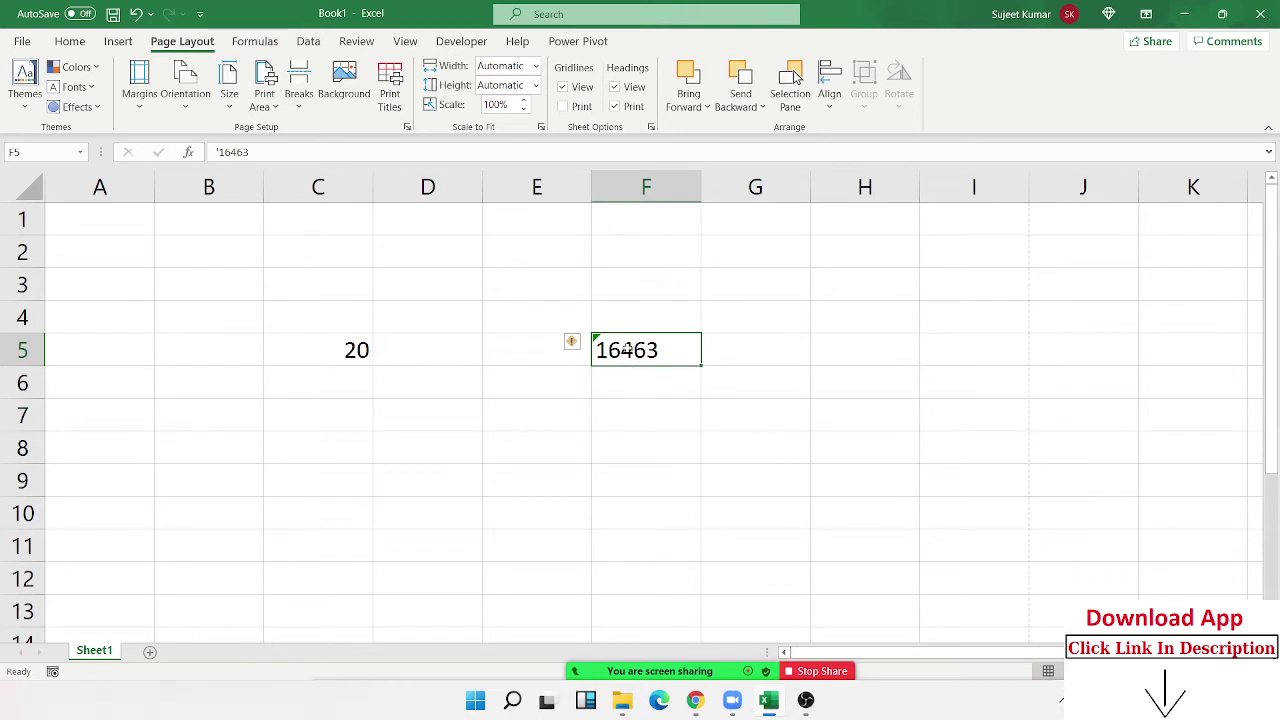
pyautogui.click(577, 345)
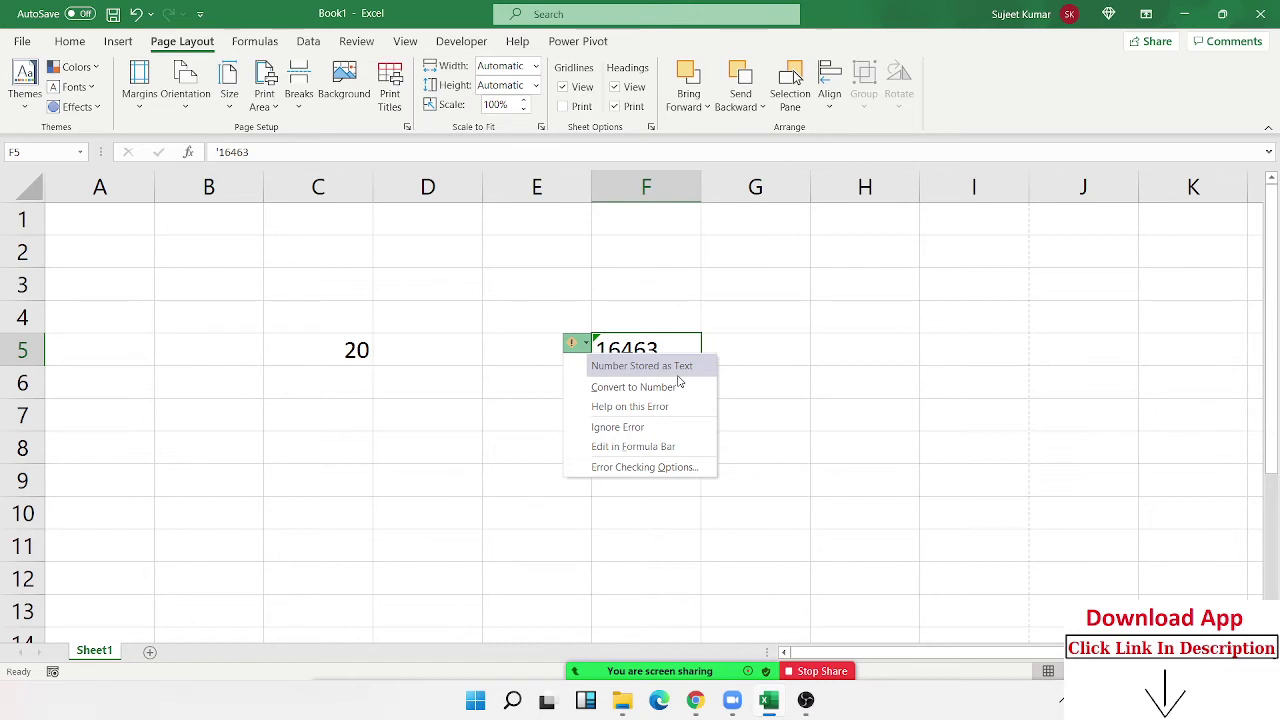
pyautogui.click(779, 287)
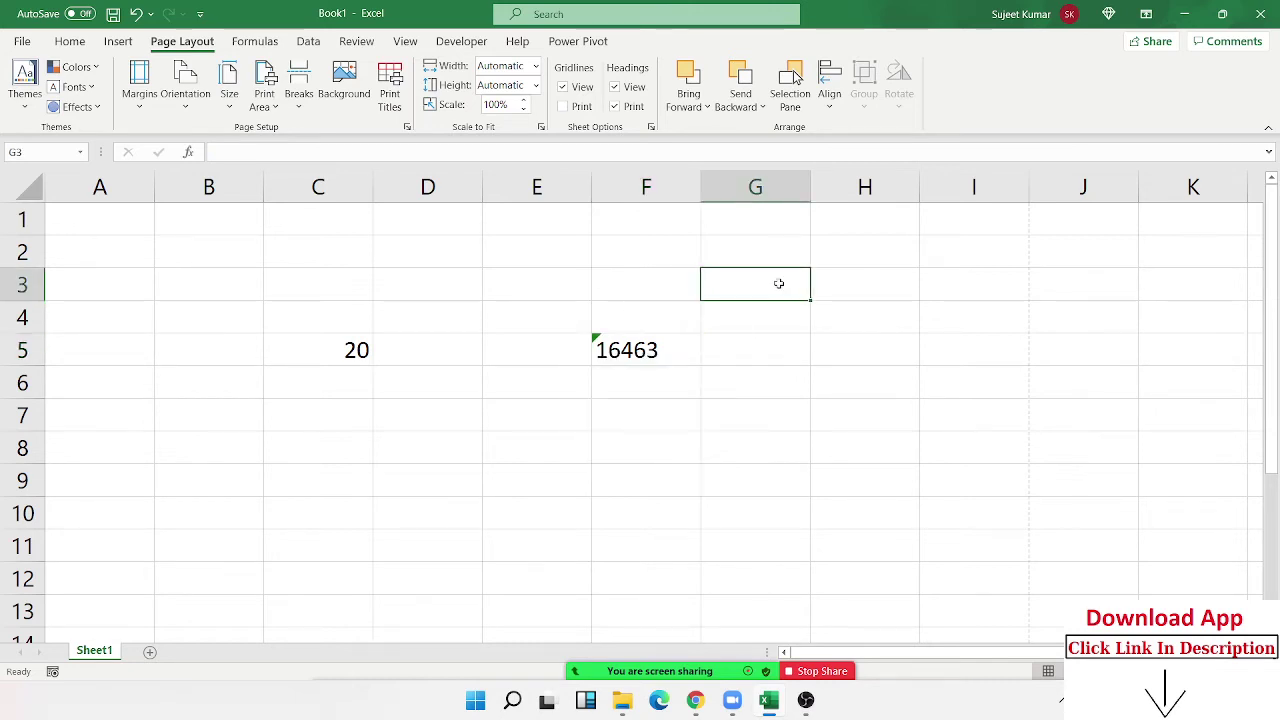
pyautogui.click(674, 344)
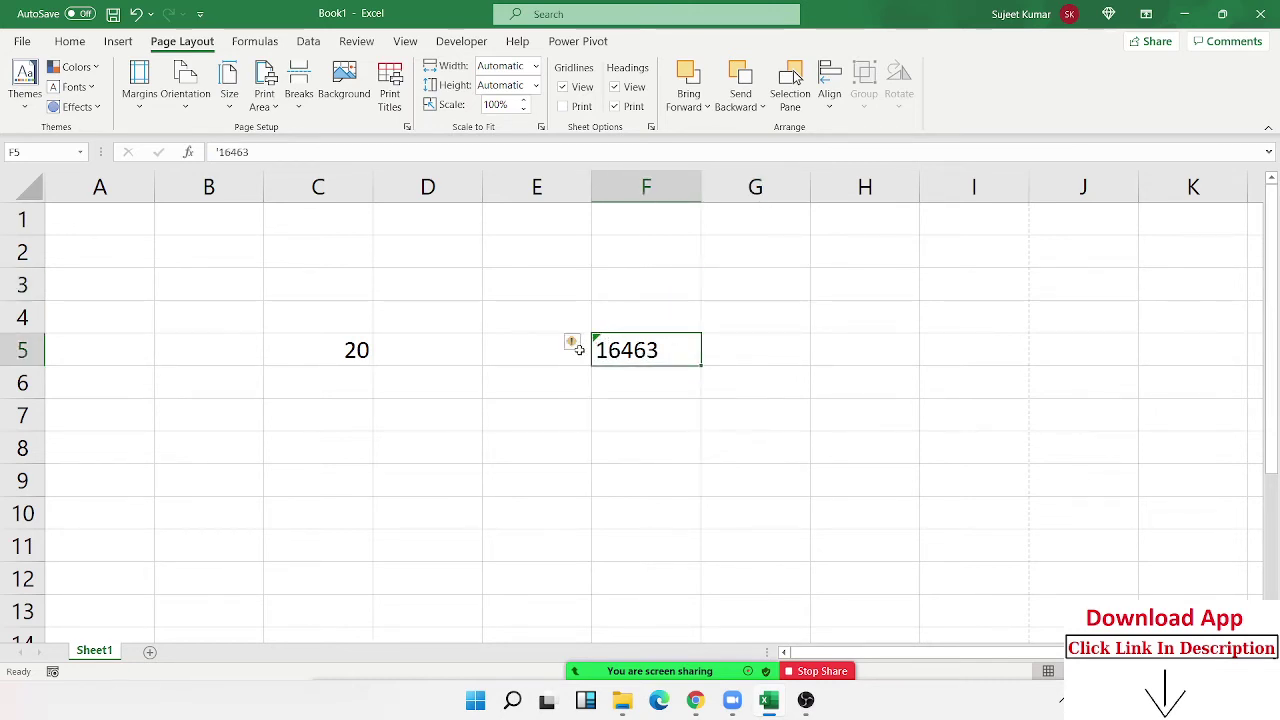
pyautogui.click(584, 350)
pyautogui.click(596, 350)
pyautogui.click(583, 345)
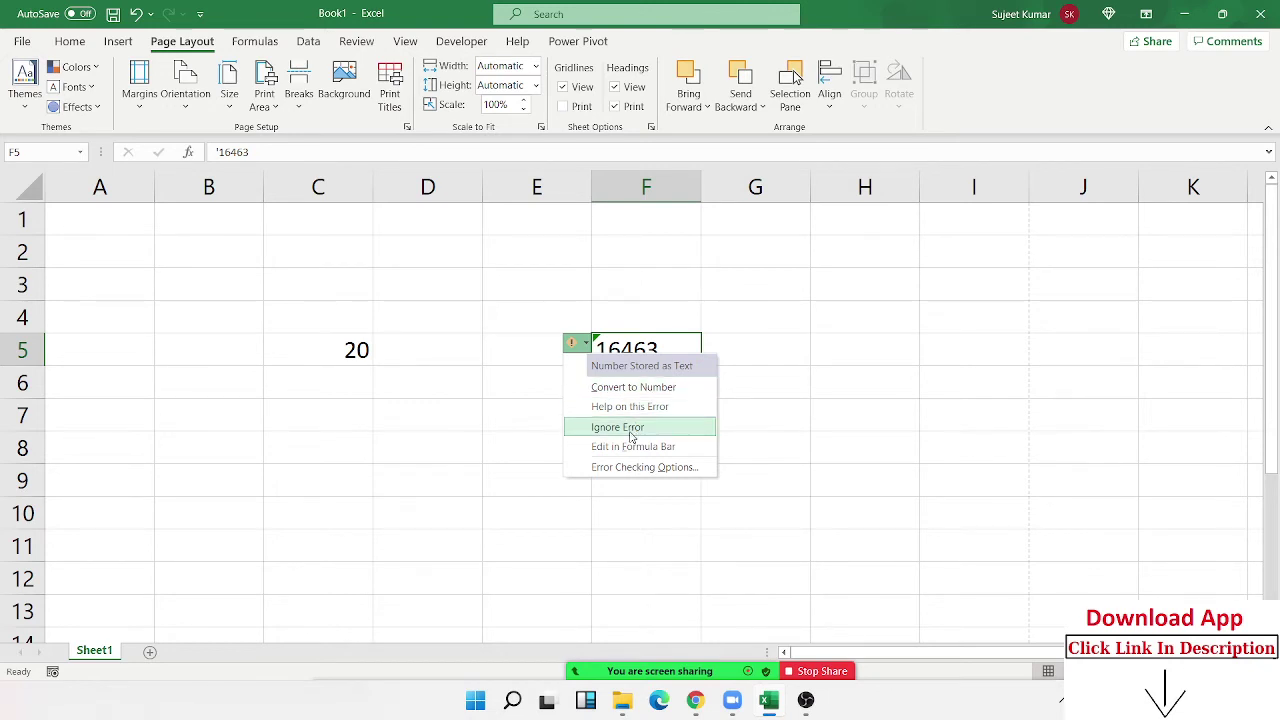
pyautogui.click(630, 428)
pyautogui.click(869, 404)
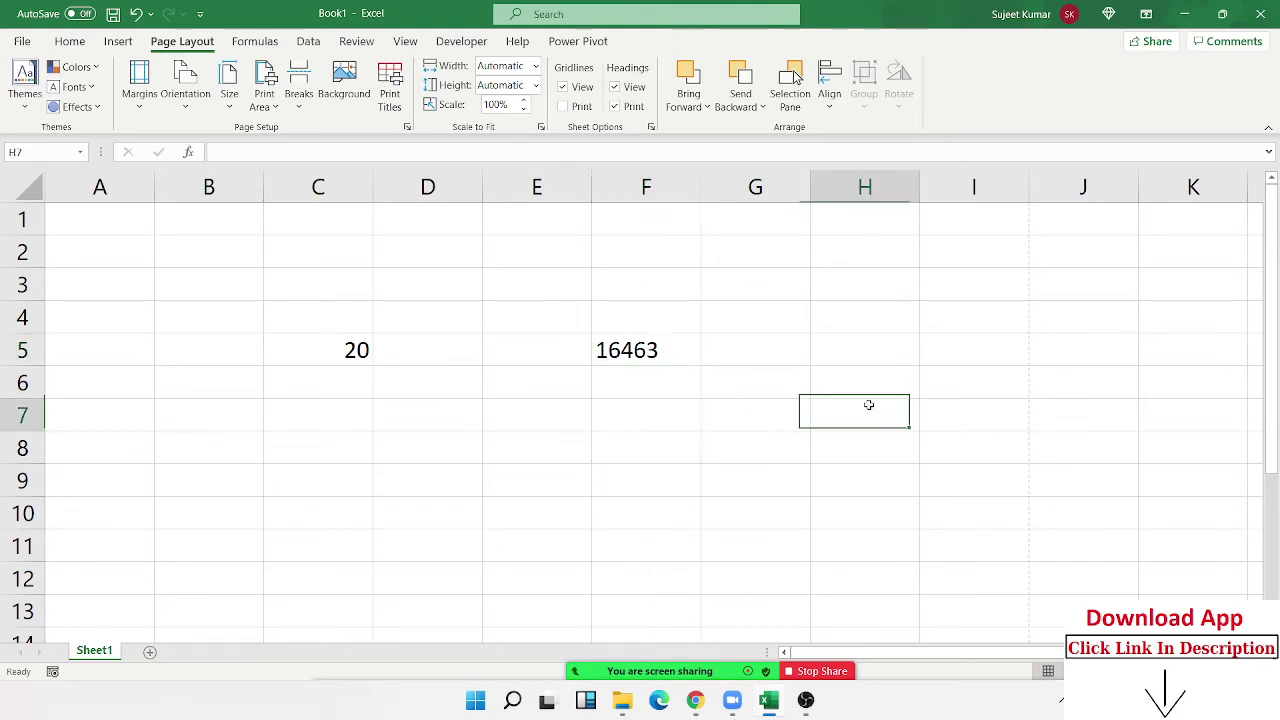
pyautogui.click(678, 351)
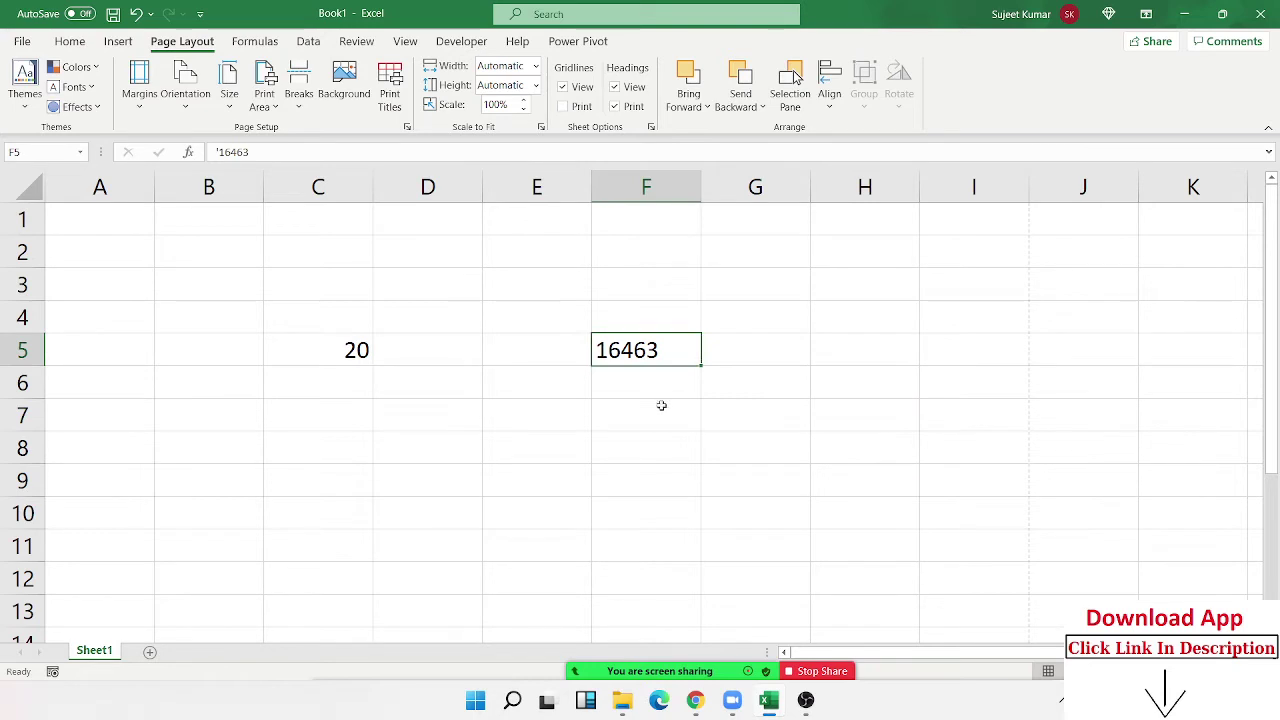
# - Enter '01563 in cell F8 so the leading zero is kept
pyautogui.click(608, 440)
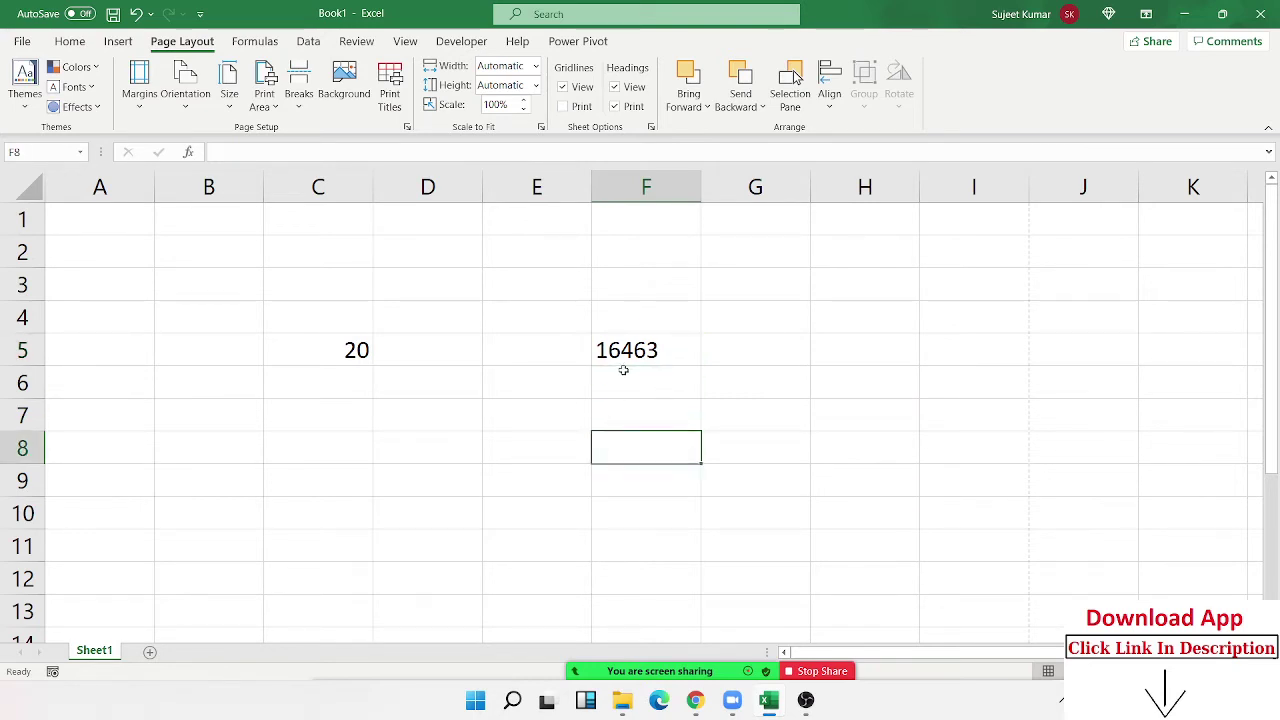
pyautogui.write("'0156")
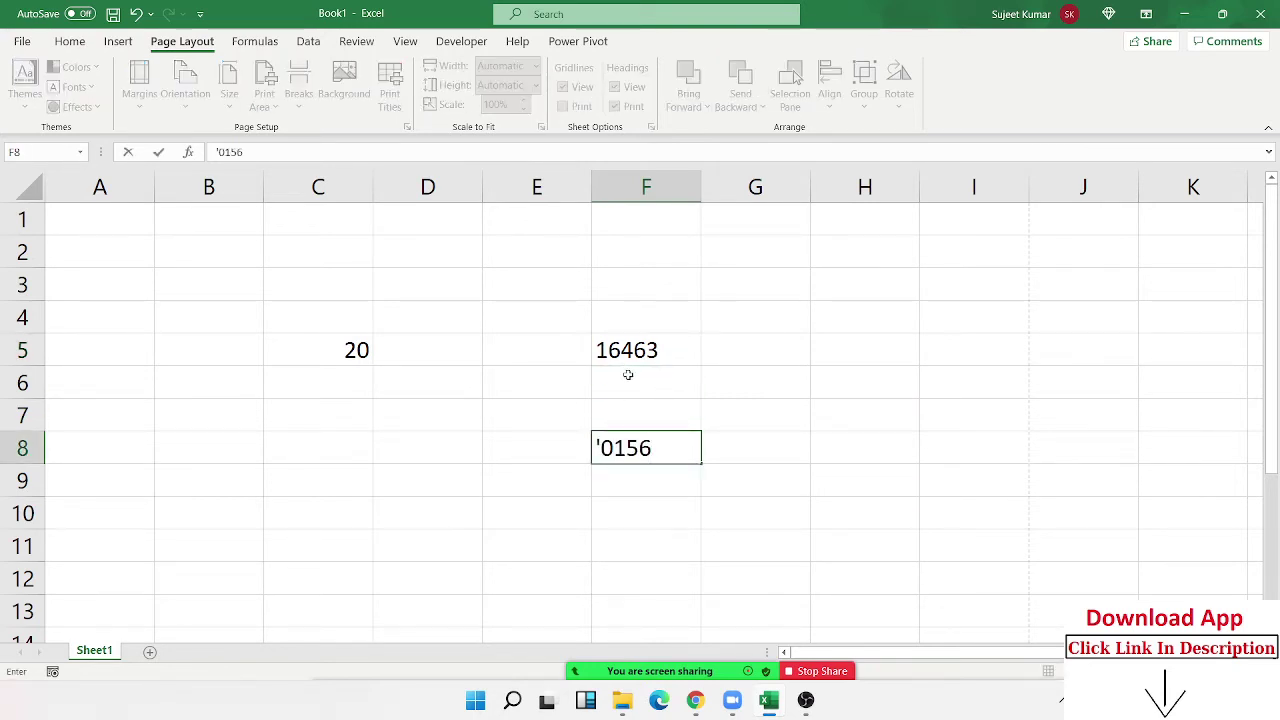
pyautogui.write('3')
pyautogui.click(676, 482)
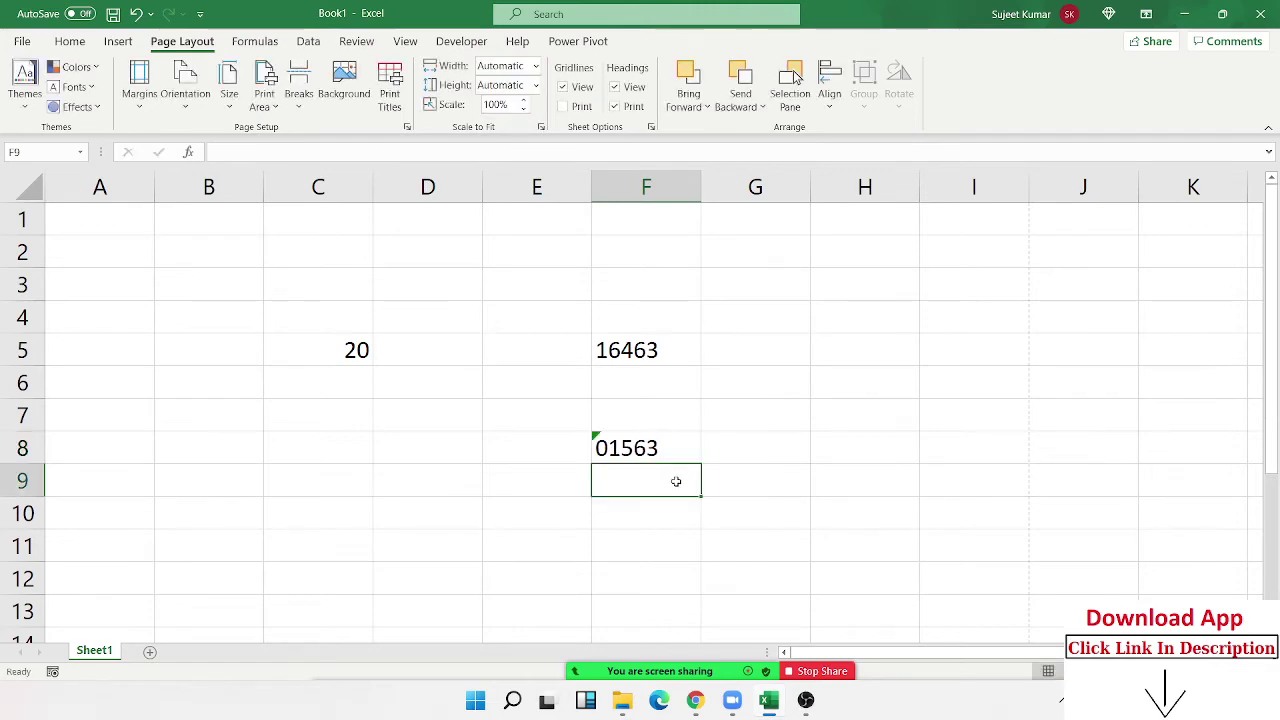
# - Open Excel Options and browse the Formulas and Data pages before reaching Proofing
pyautogui.click(30, 43)
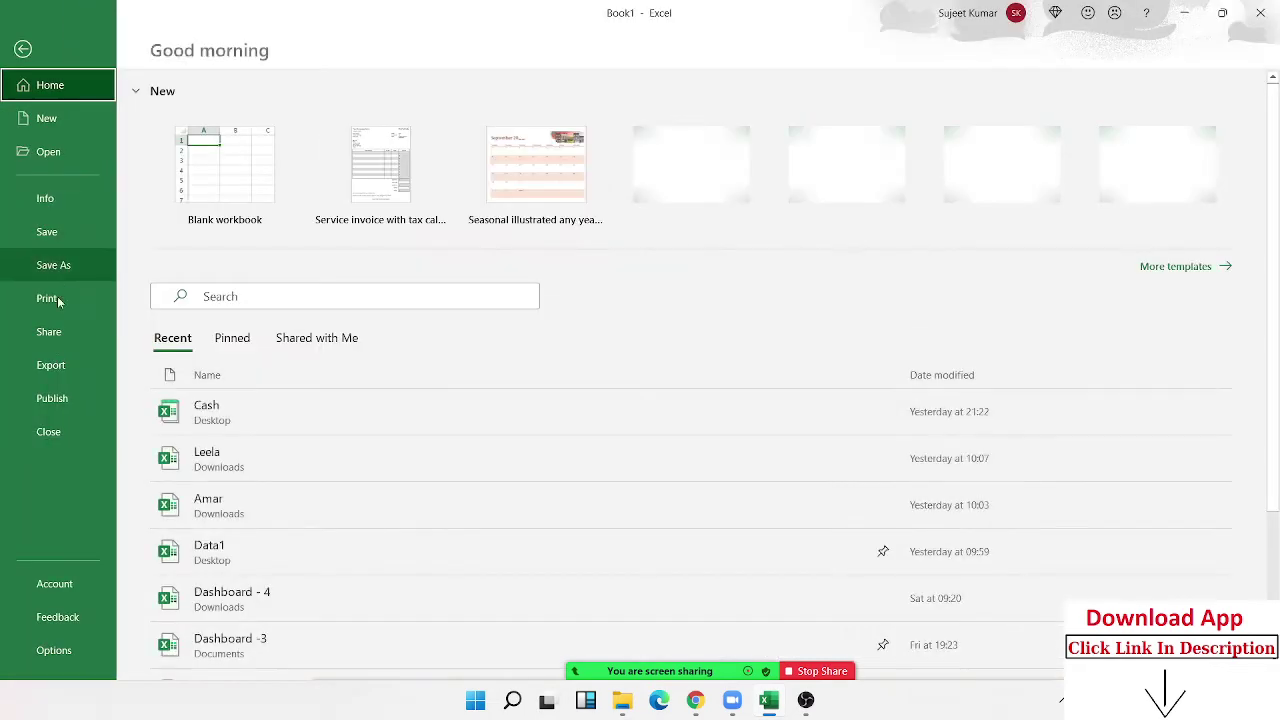
pyautogui.click(57, 646)
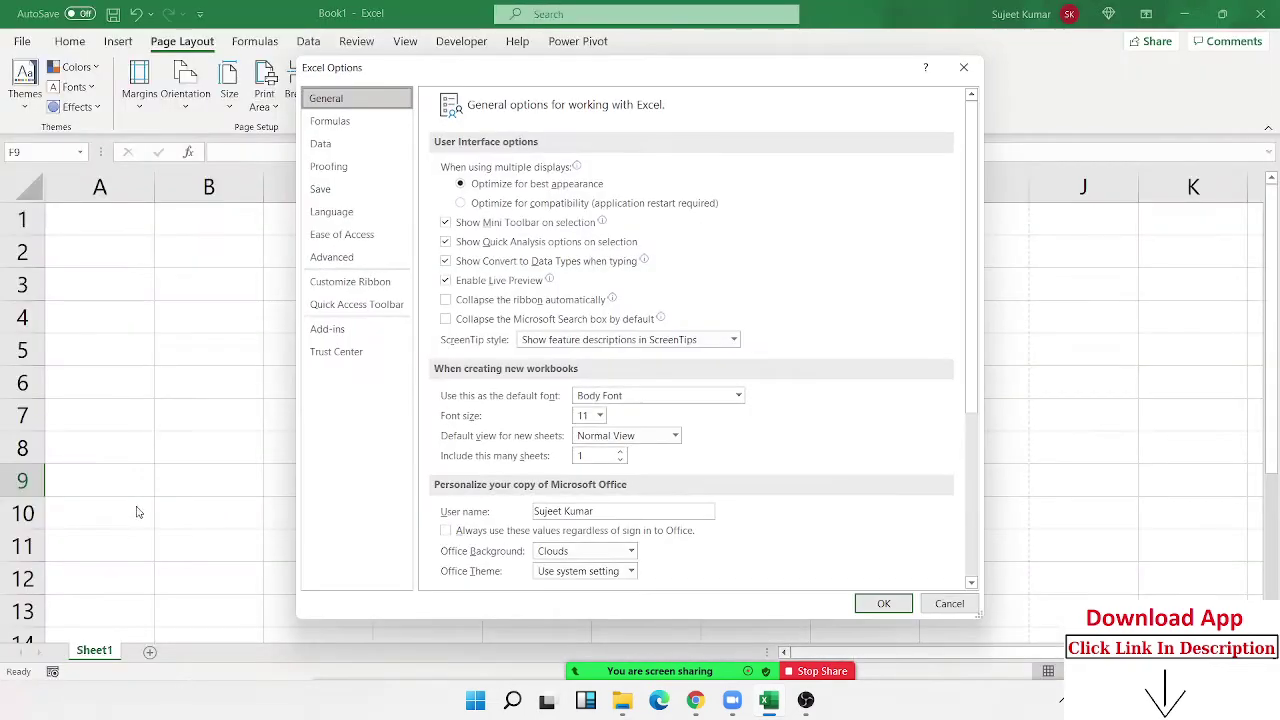
pyautogui.click(329, 121)
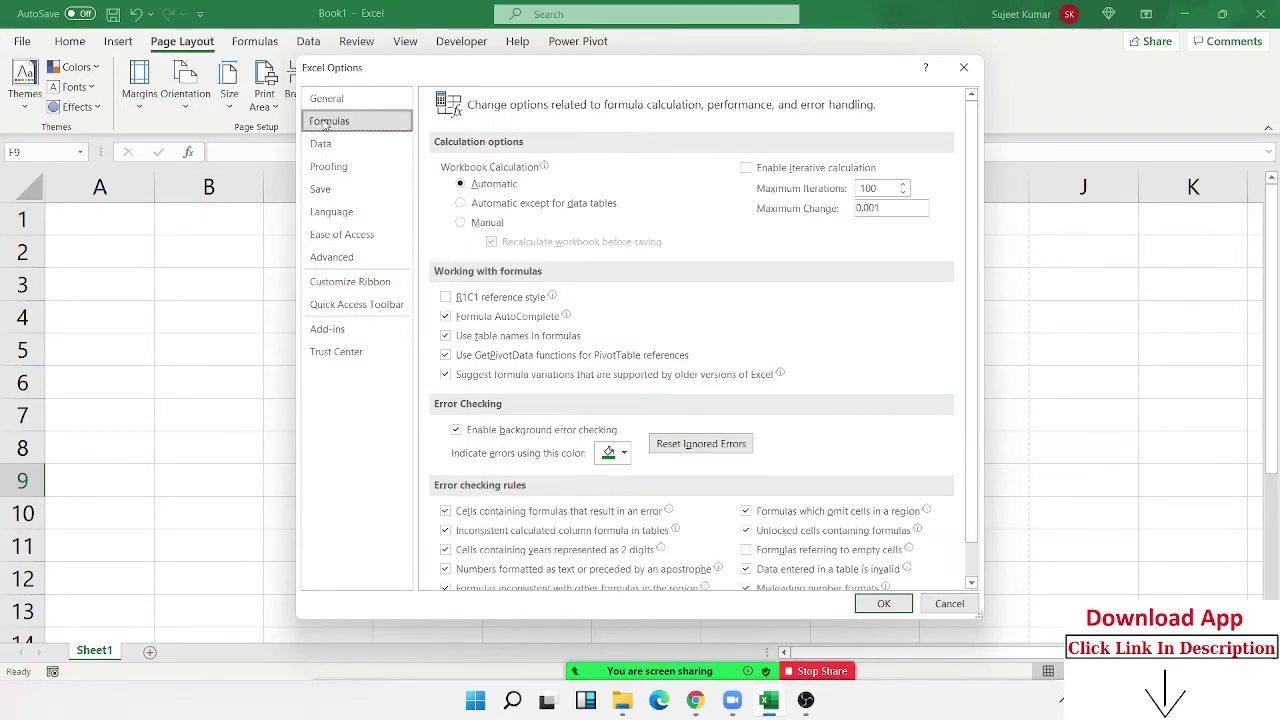
pyautogui.click(456, 432)
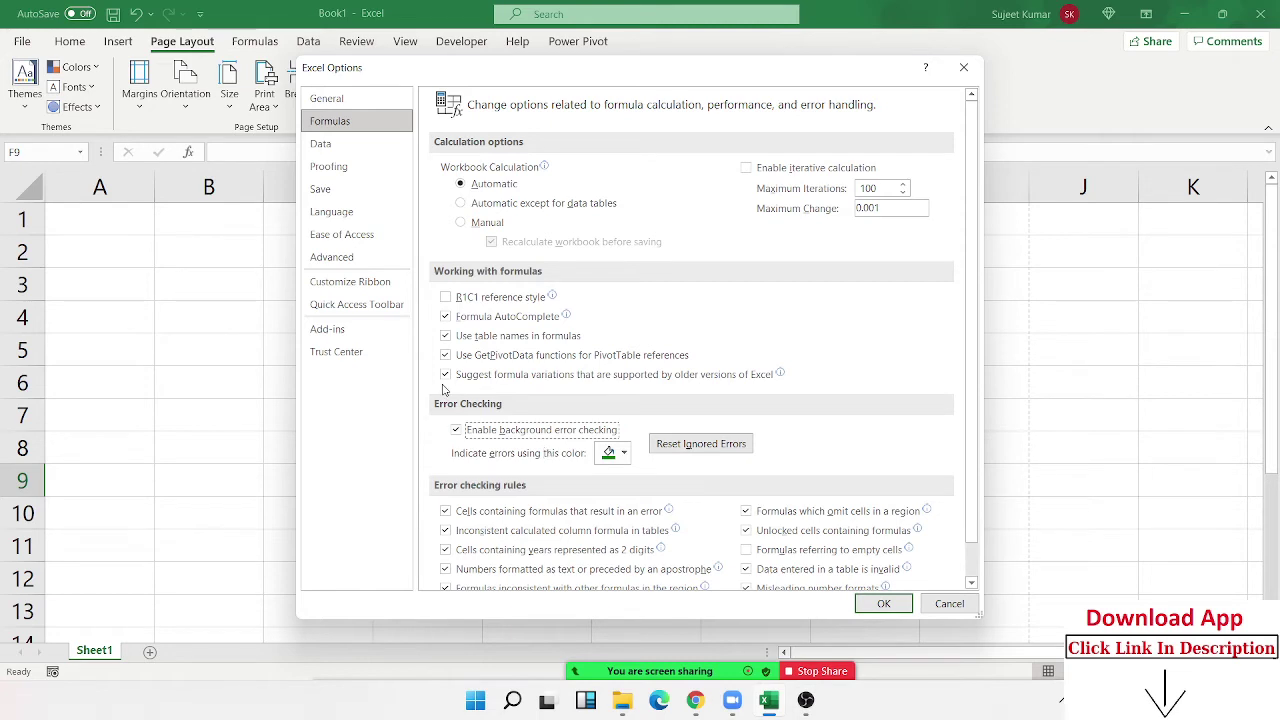
pyautogui.moveTo(738, 648)
pyautogui.click(380, 154)
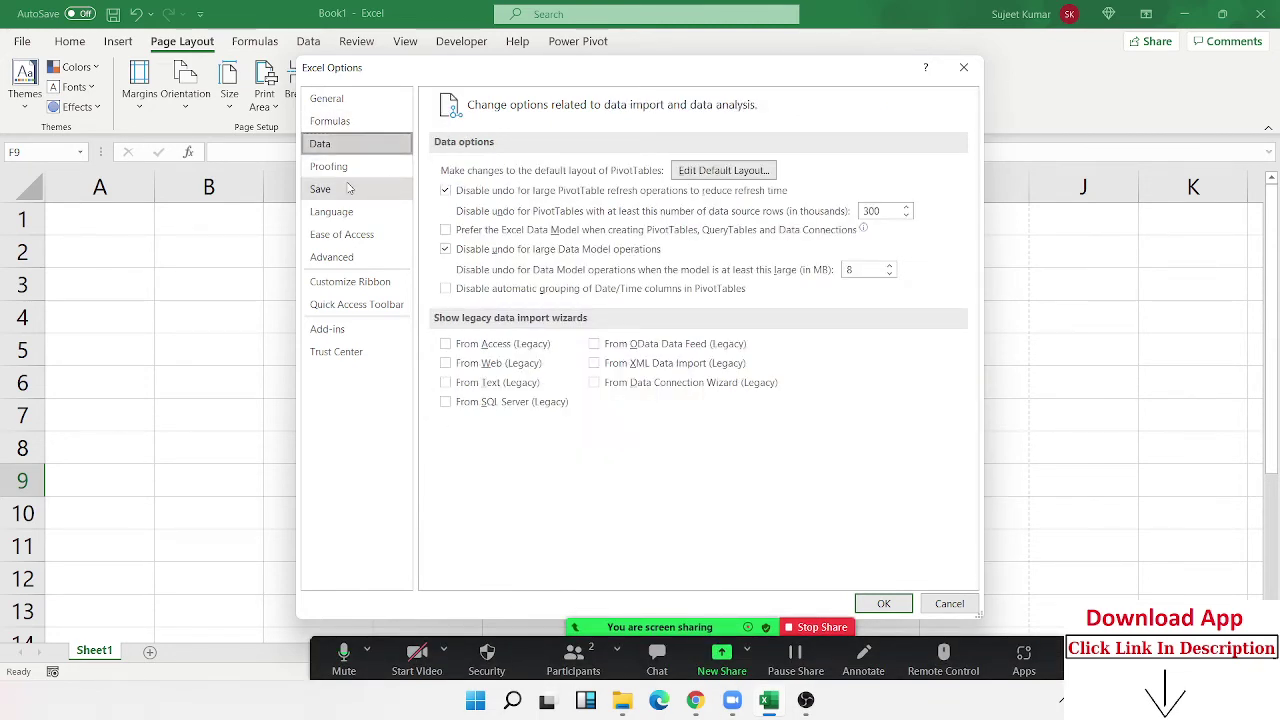
pyautogui.click(351, 170)
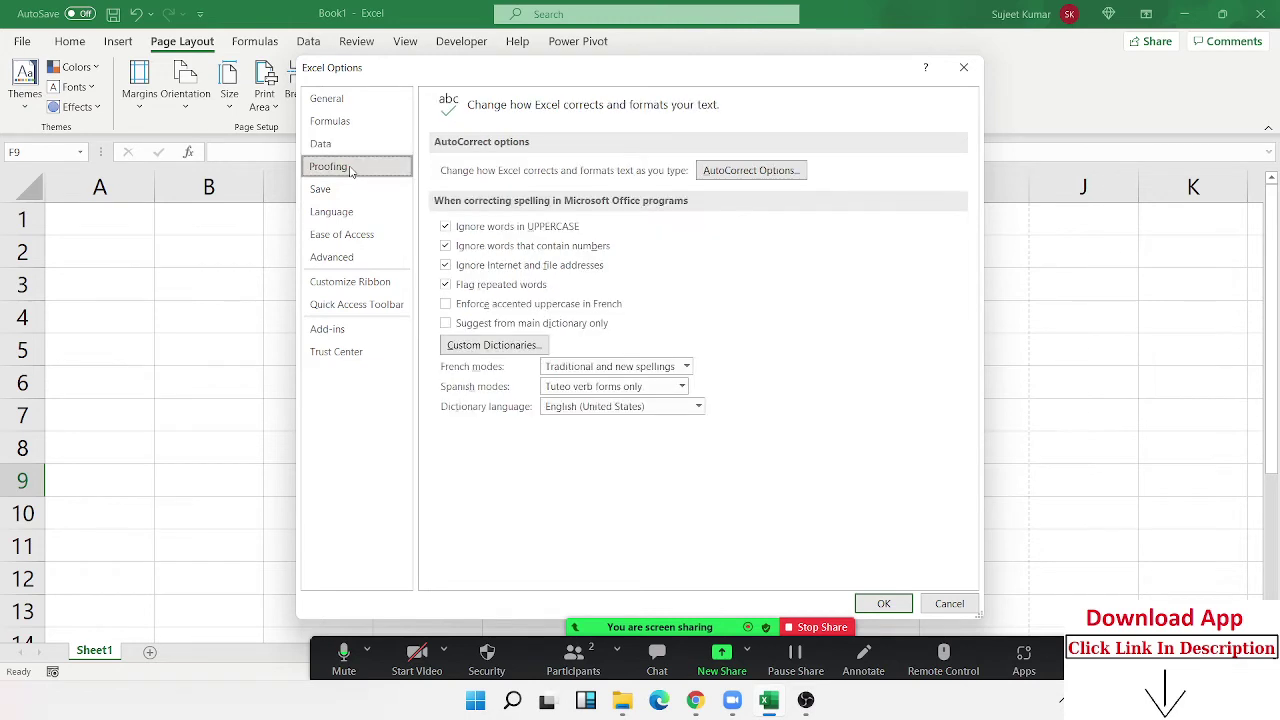
# - Add an AutoCorrect entry replacing DL with New Delhi, after discarding trial abbreviations DS and MS
pyautogui.click(737, 174)
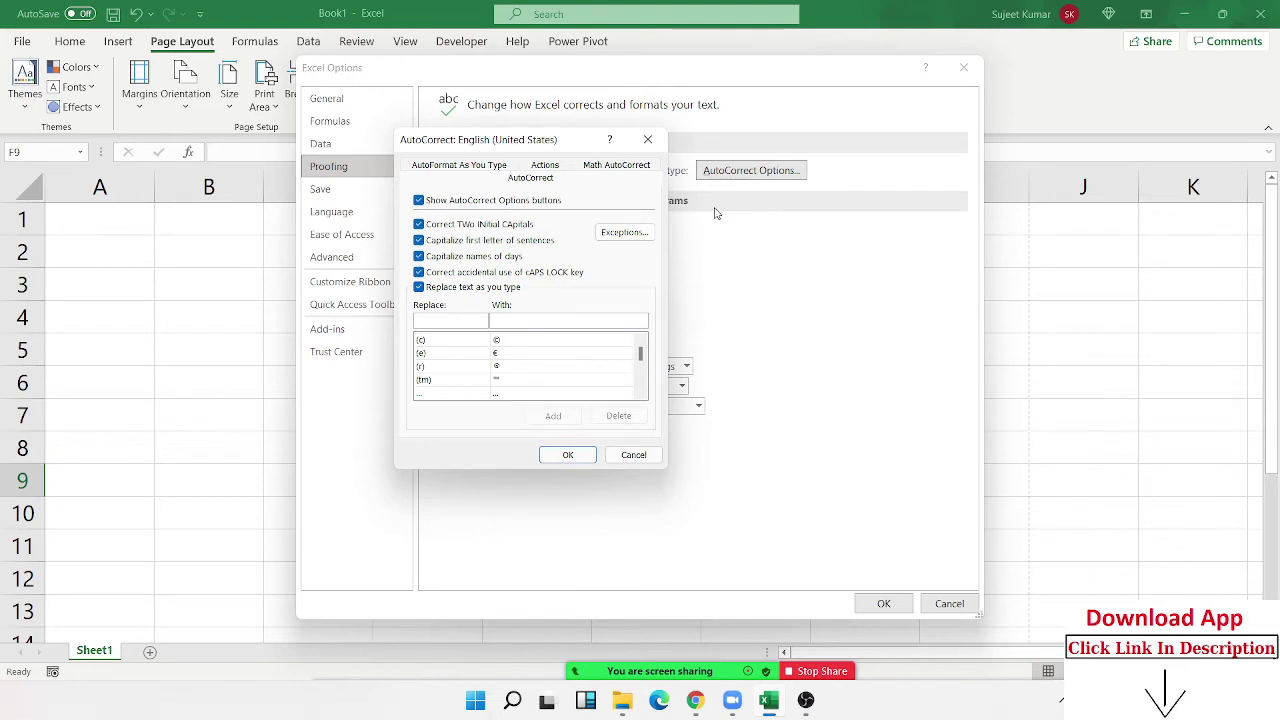
pyautogui.write('DS')
pyautogui.press('BackSpace')
pyautogui.press('BackSpace')
pyautogui.write('MS')
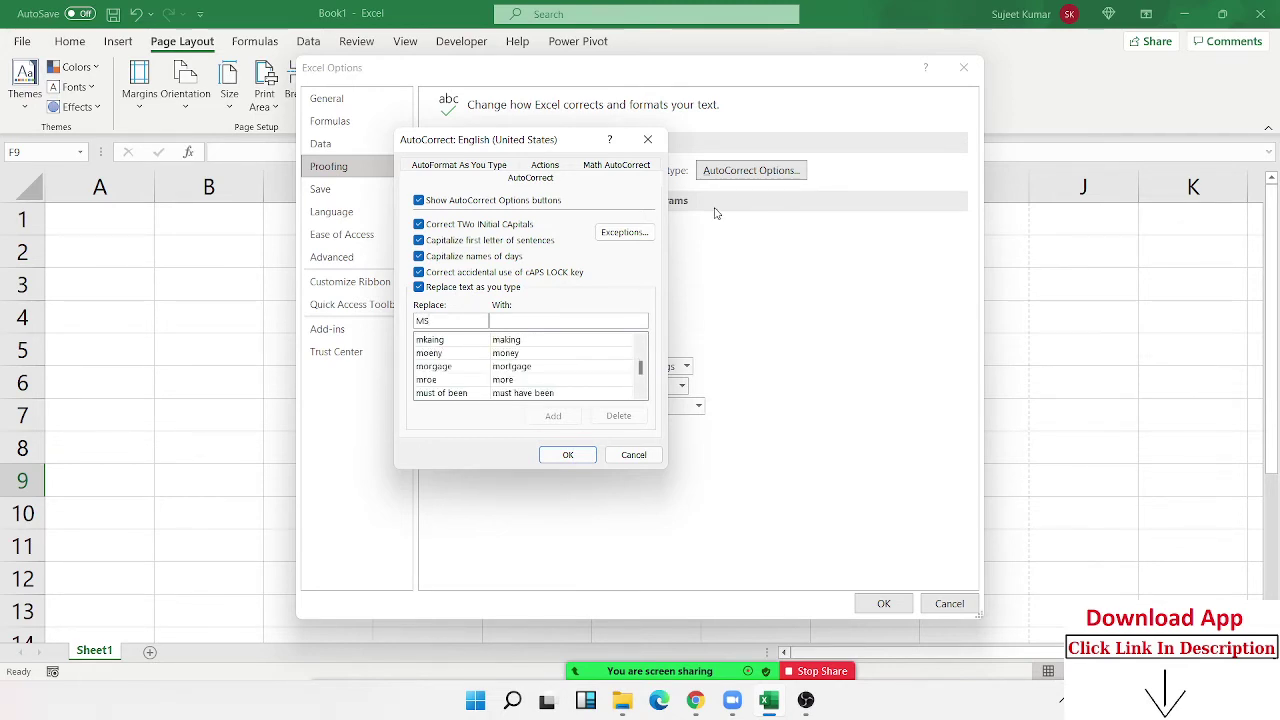
pyautogui.press('BackSpace')
pyautogui.press('BackSpace')
pyautogui.write('DL')
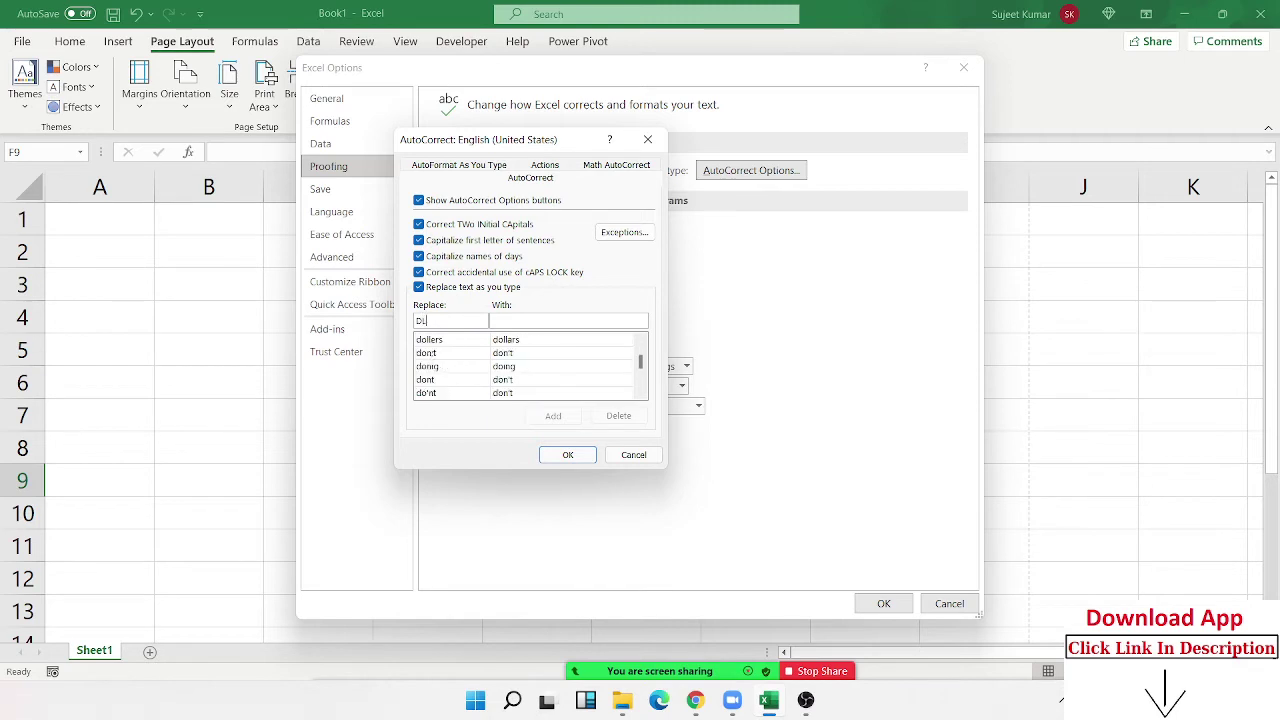
pyautogui.press('BackSpace')
pyautogui.press('BackSpace')
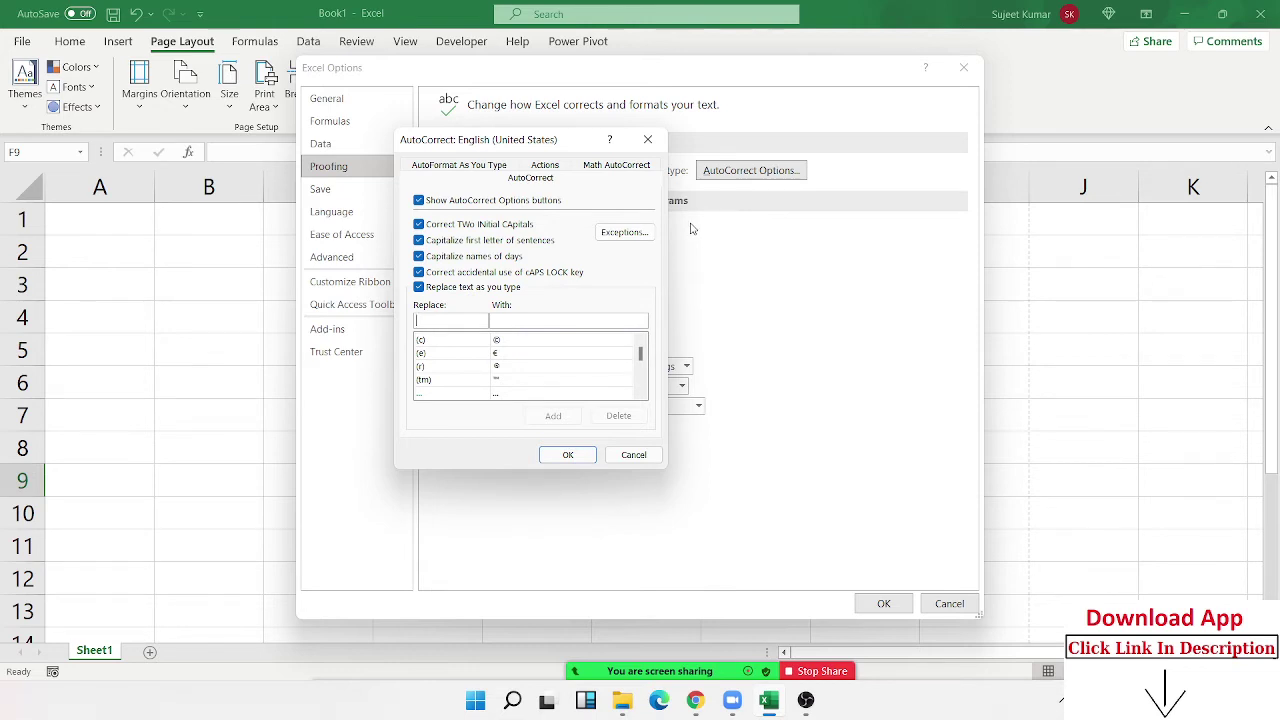
pyautogui.write('DL')
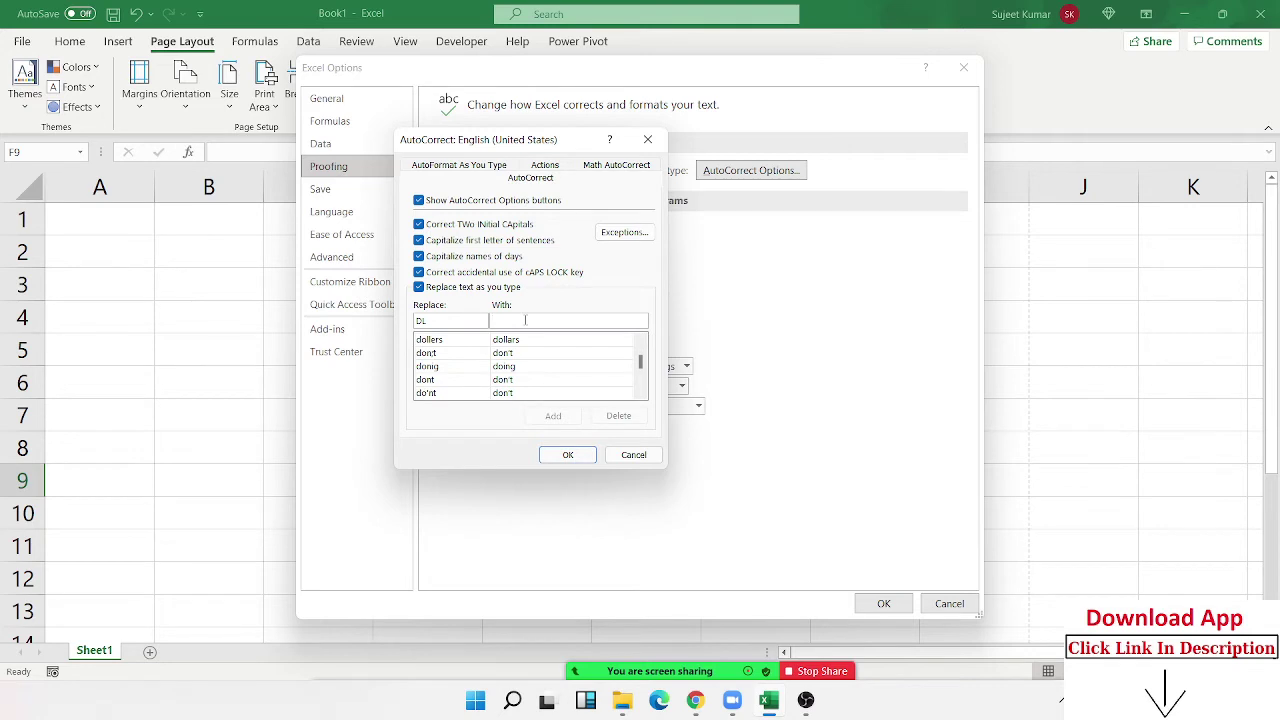
pyautogui.write('New Delh')
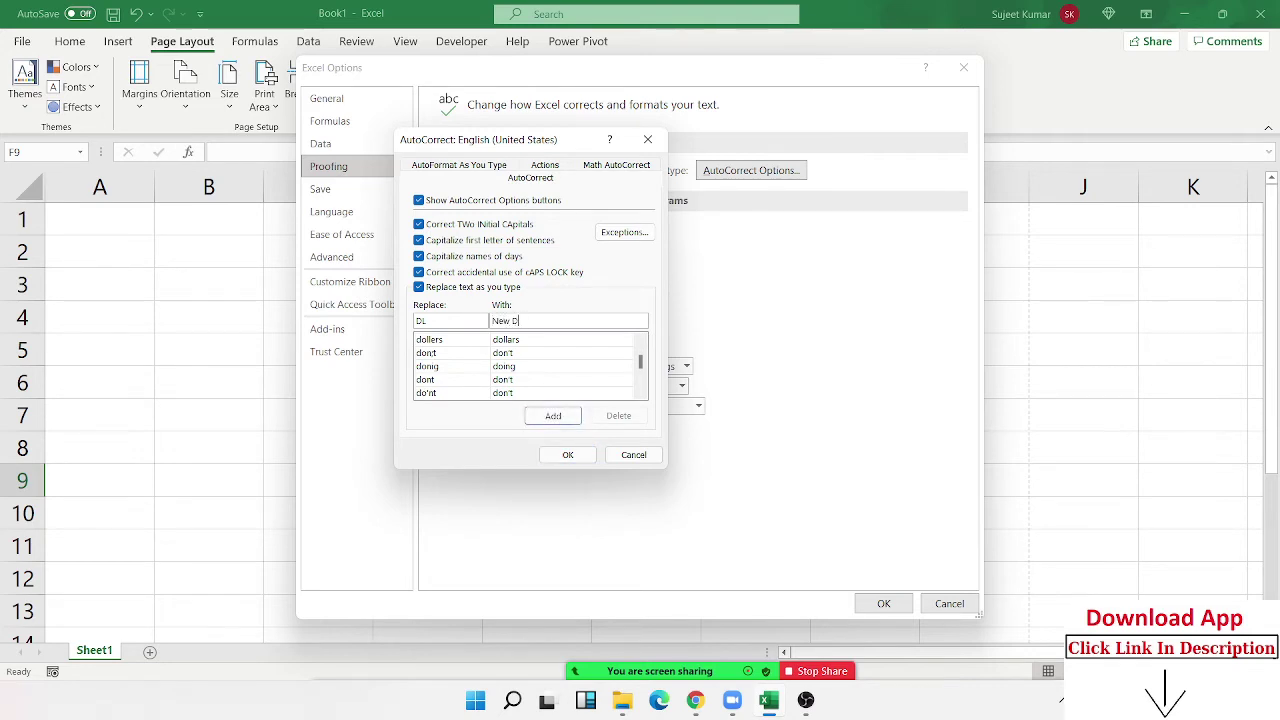
pyautogui.write('i')
pyautogui.click(552, 418)
pyautogui.click(567, 454)
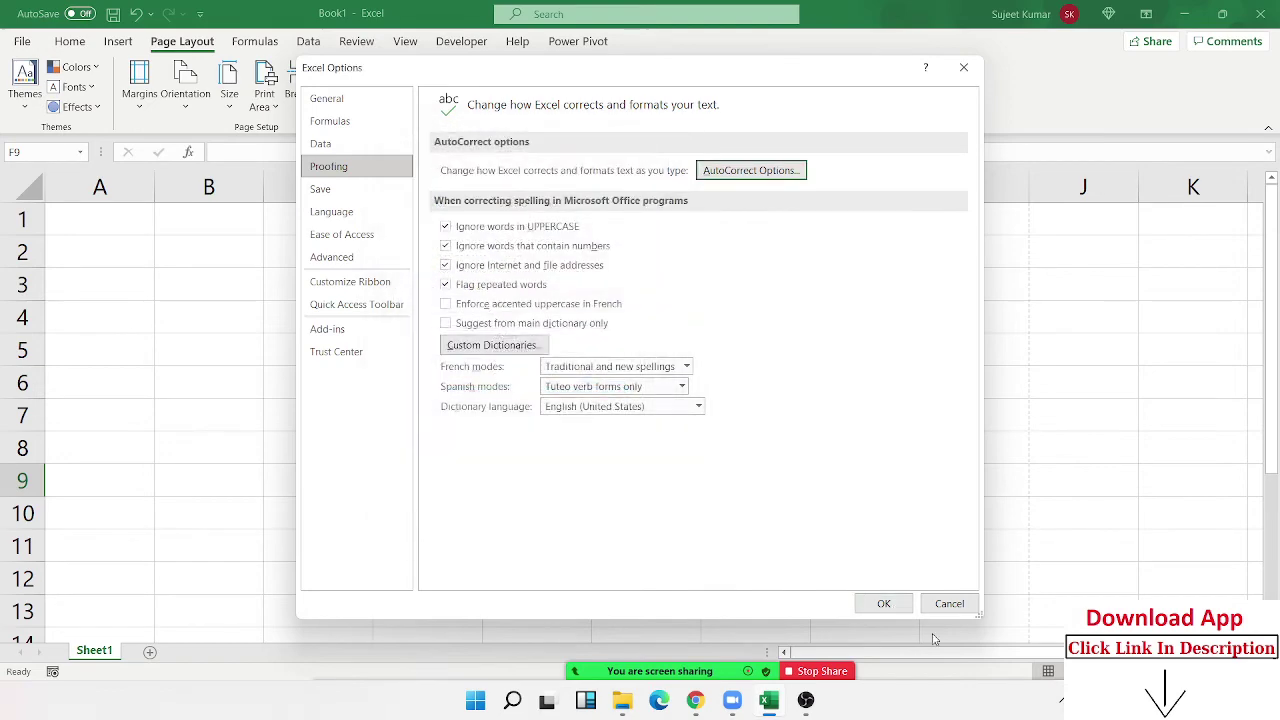
# - Close Excel Options and enter New Delhi in cell B8, then return to the File screen
pyautogui.click(885, 606)
pyautogui.click(247, 432)
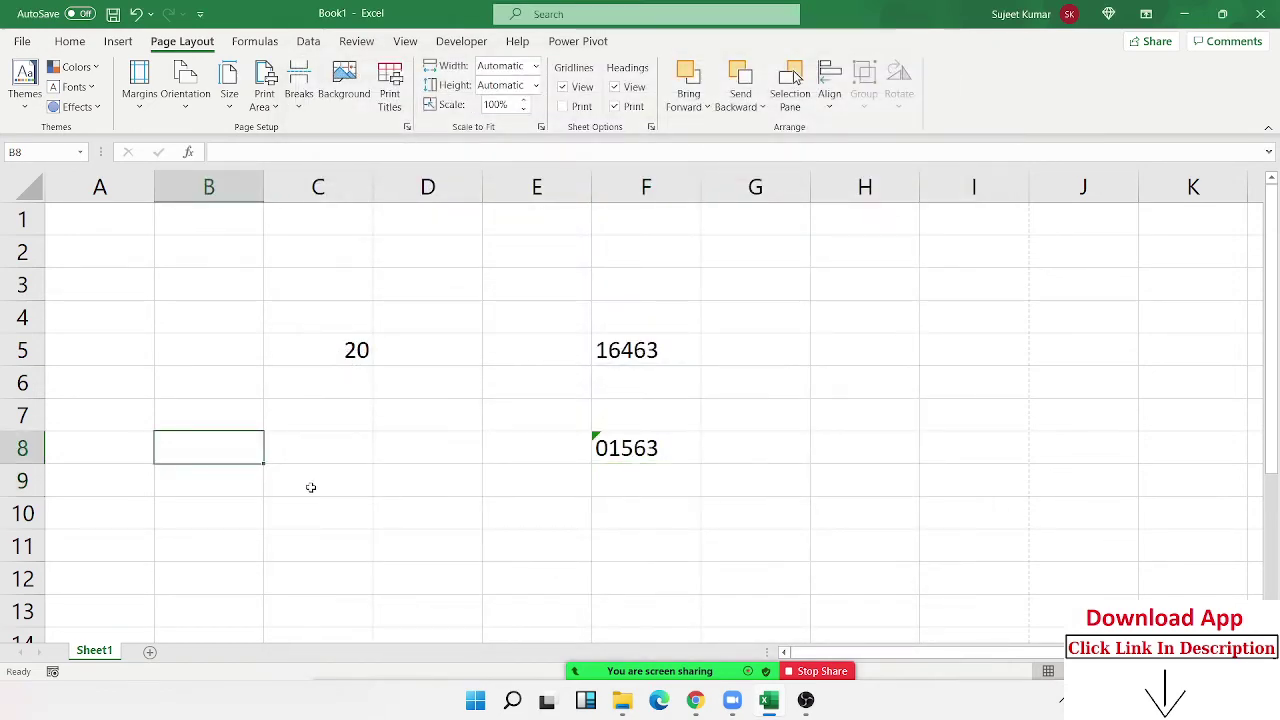
pyautogui.write('ND')
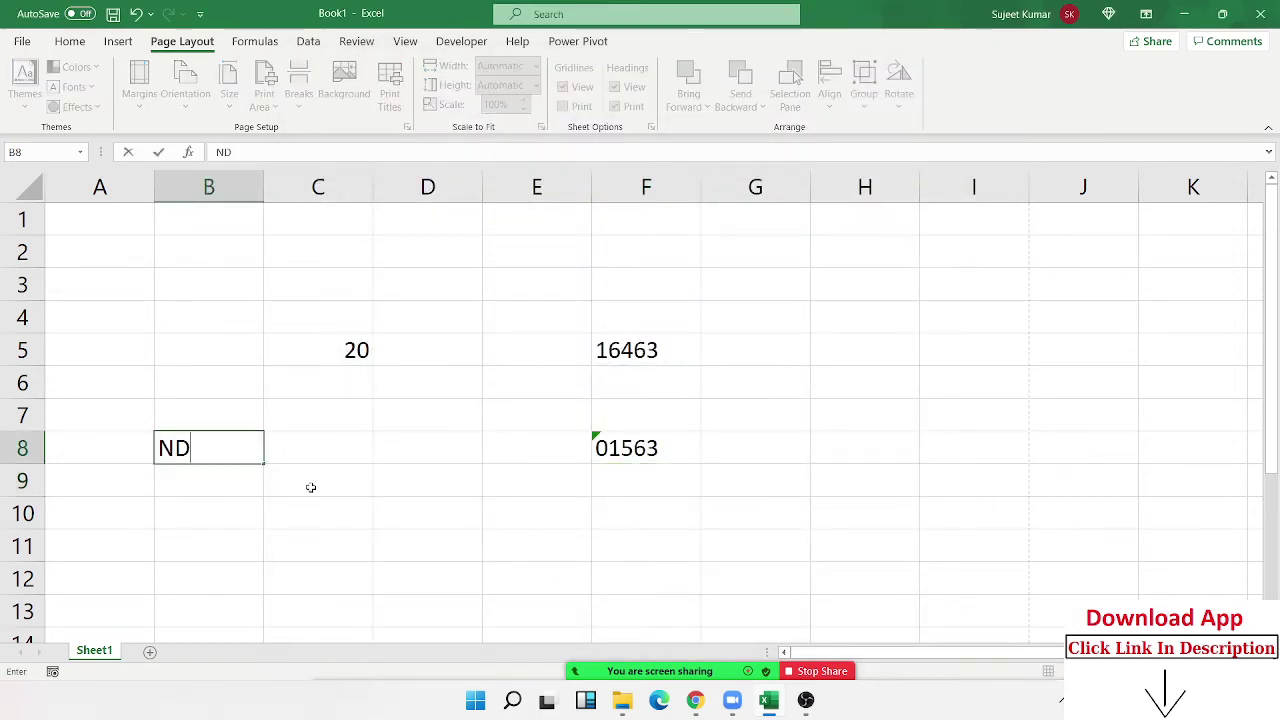
pyautogui.press('BackSpace')
pyautogui.press('BackSpace')
pyautogui.press('BackSpace')
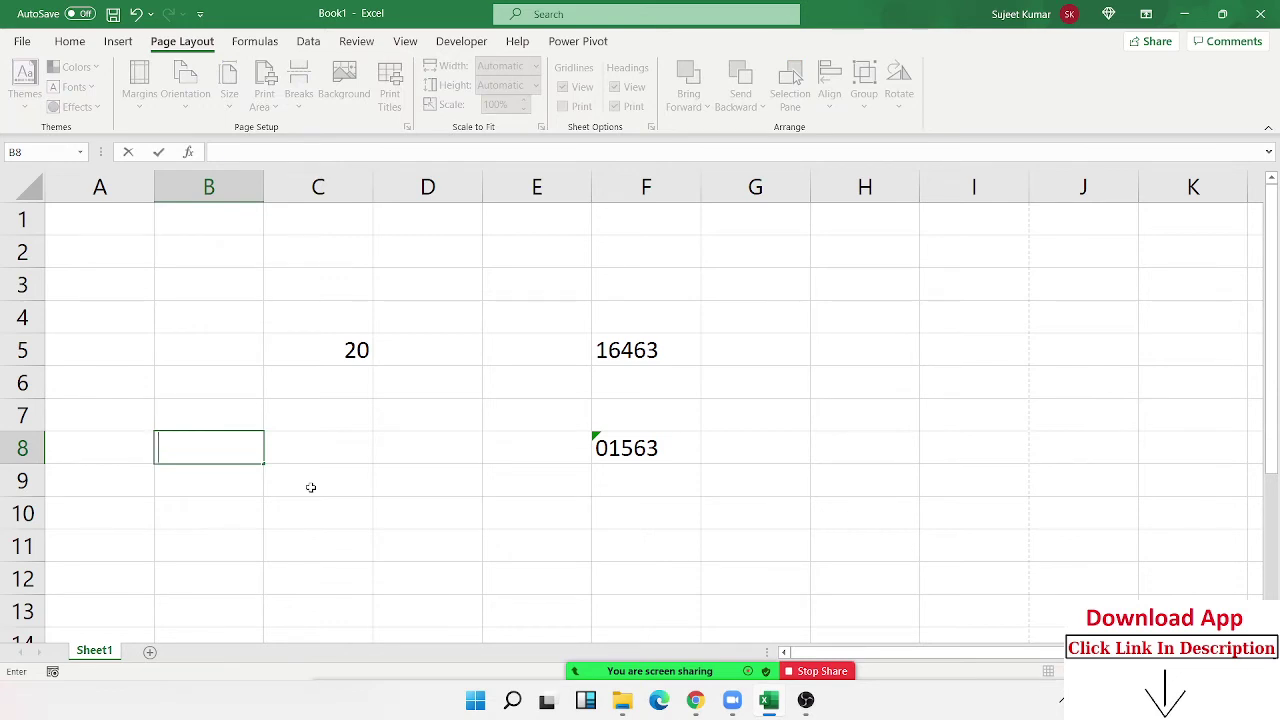
pyautogui.write('New Delhi')
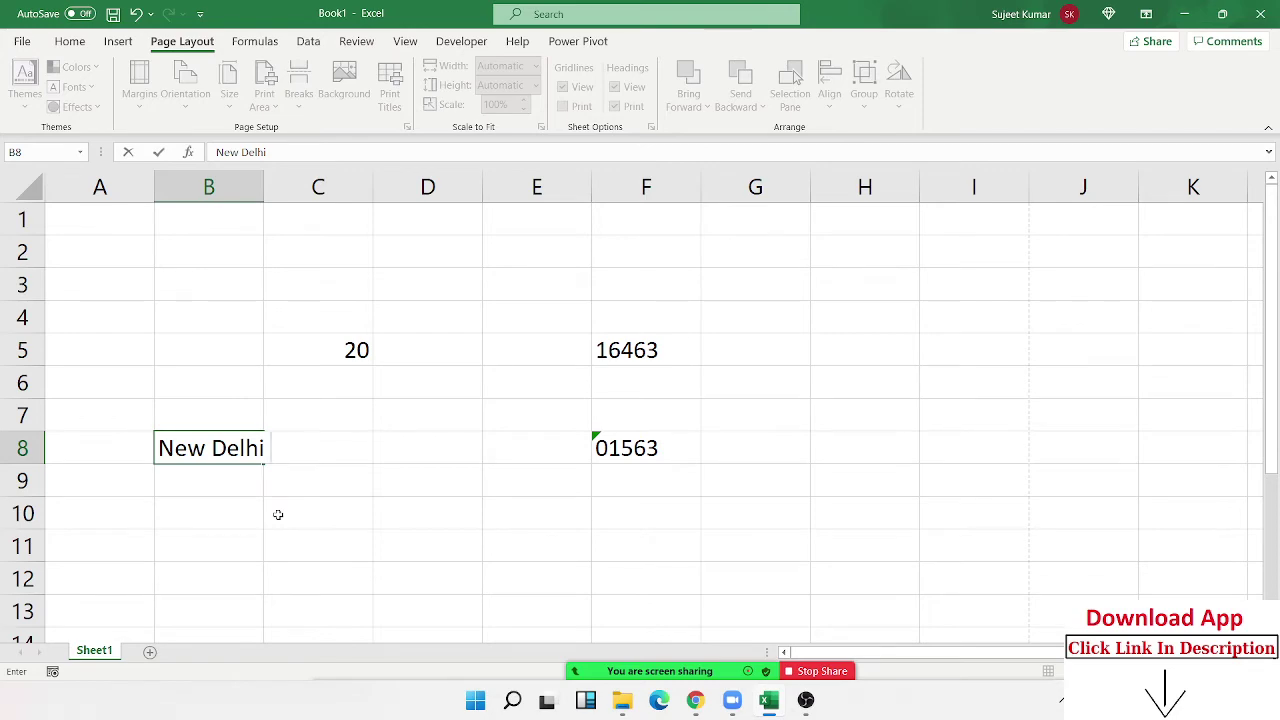
pyautogui.click(278, 514)
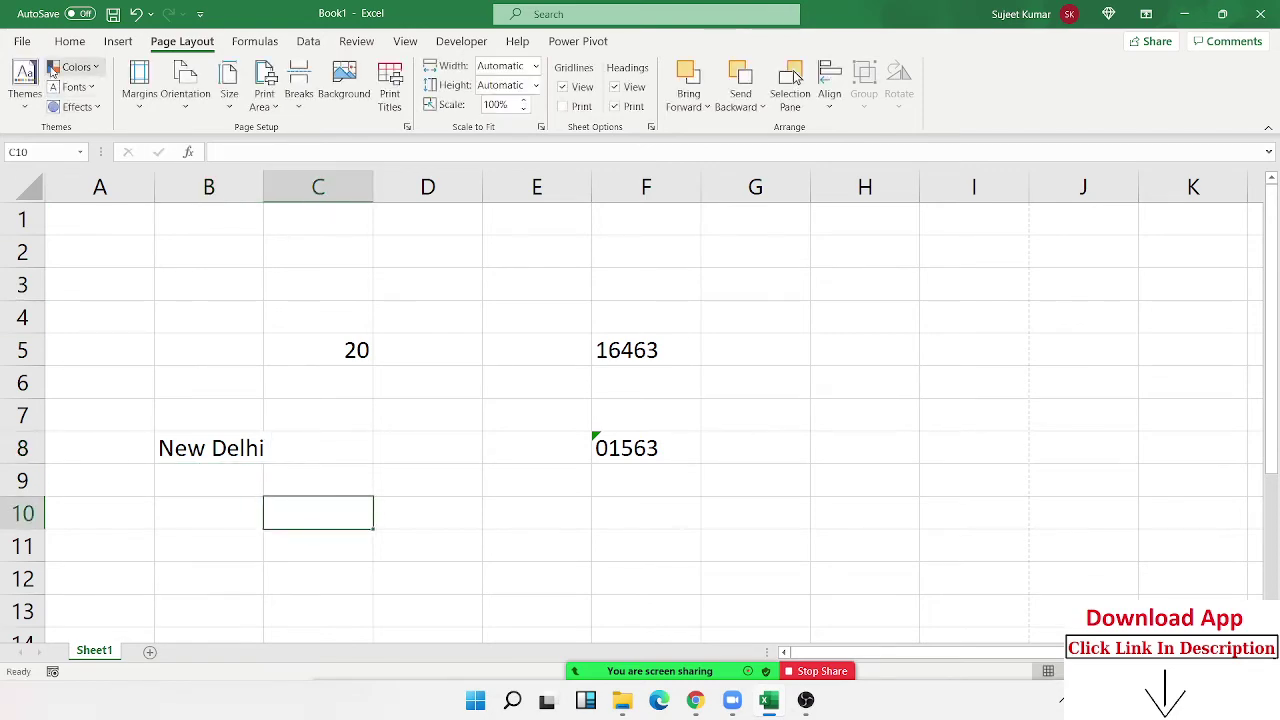
pyautogui.click(22, 42)
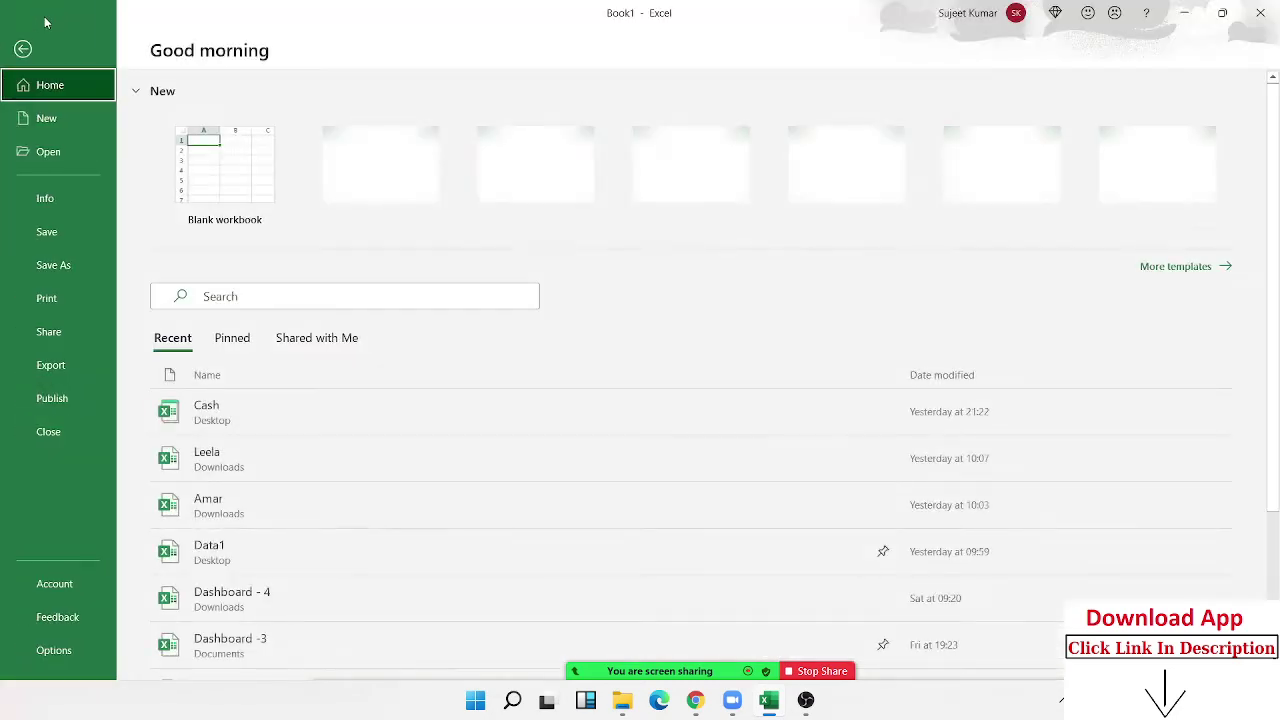
# - Add an AutoCorrect entry replacing MS with 'Monthly Sales REpor' and close Excel Options
pyautogui.click(52, 650)
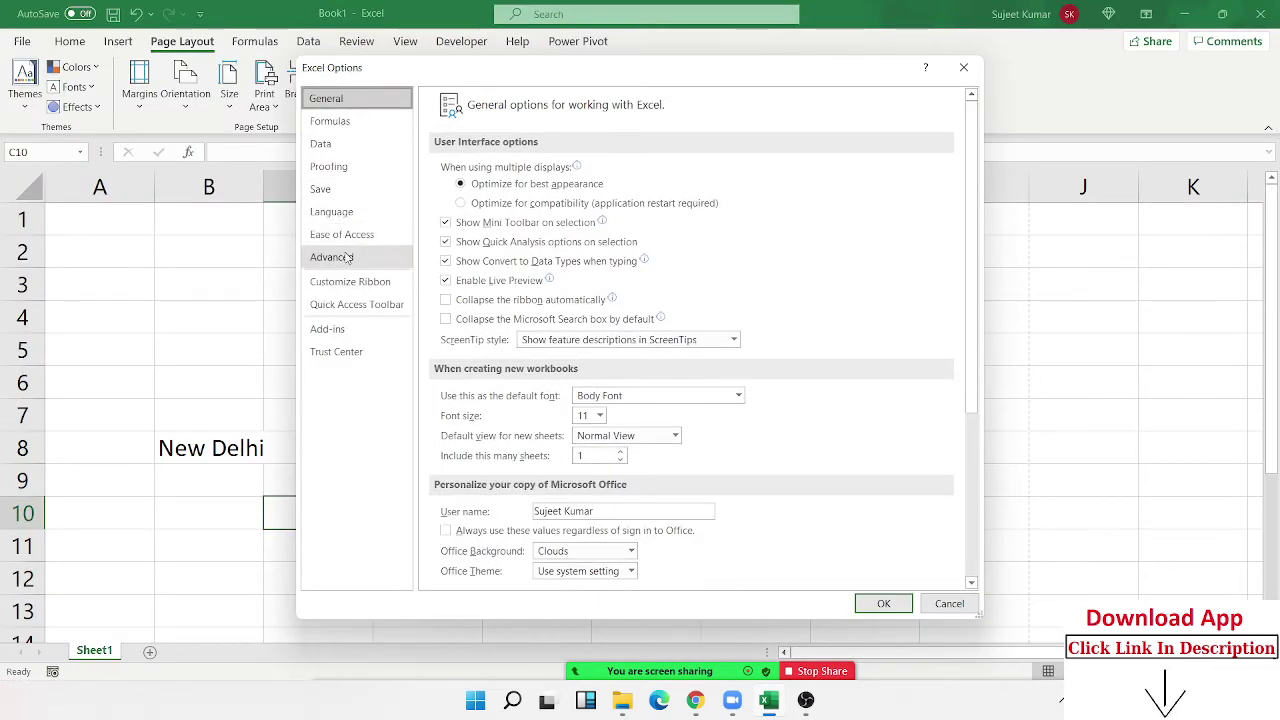
pyautogui.click(352, 170)
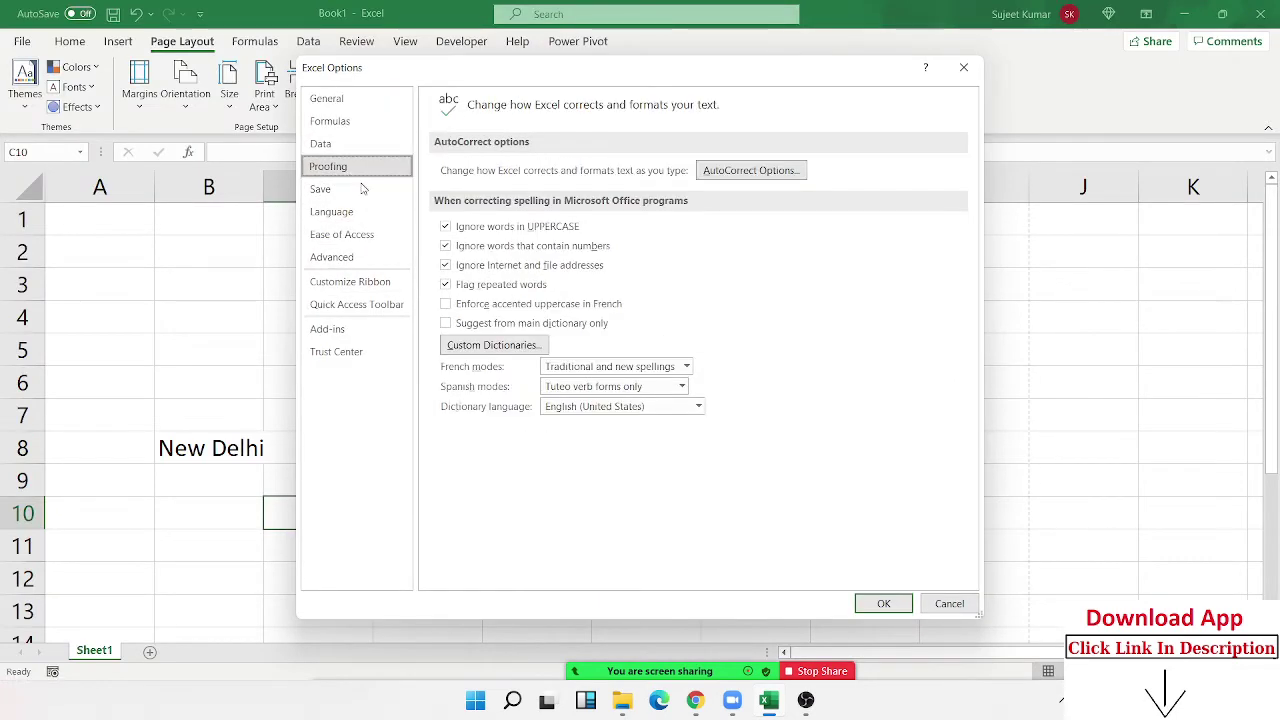
pyautogui.click(706, 173)
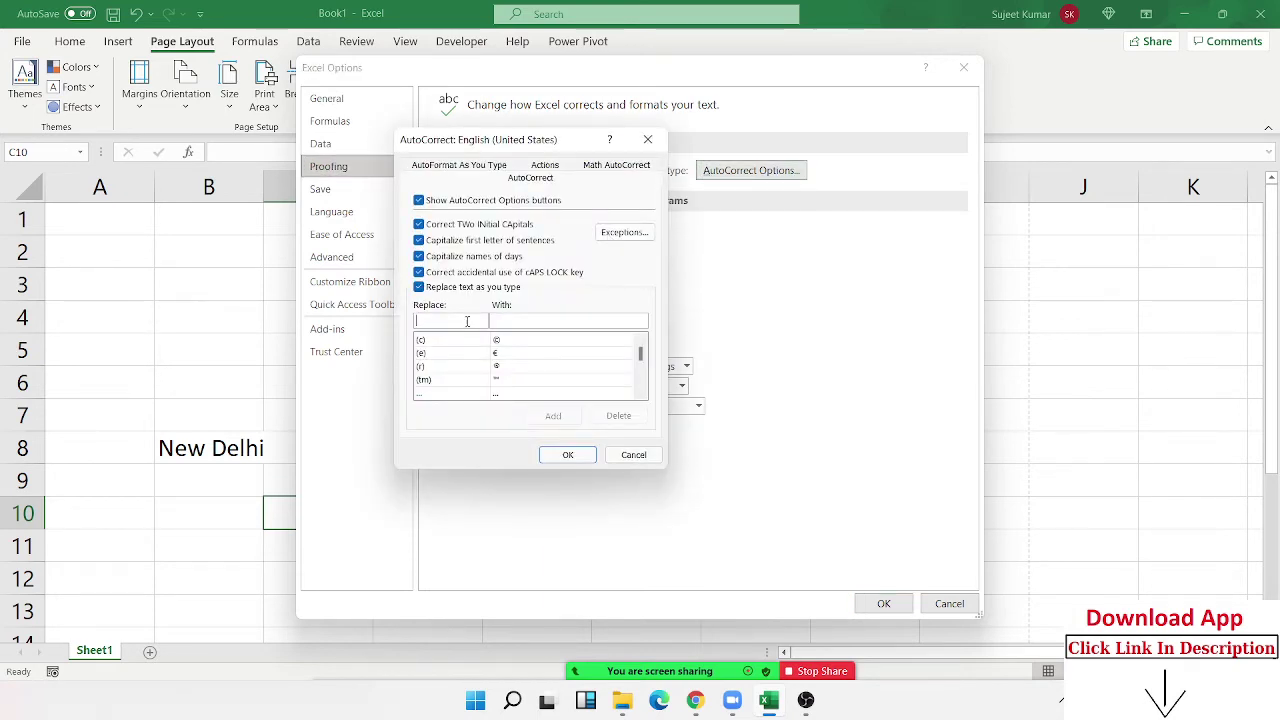
pyautogui.write('MS')
pyautogui.press('Tab')
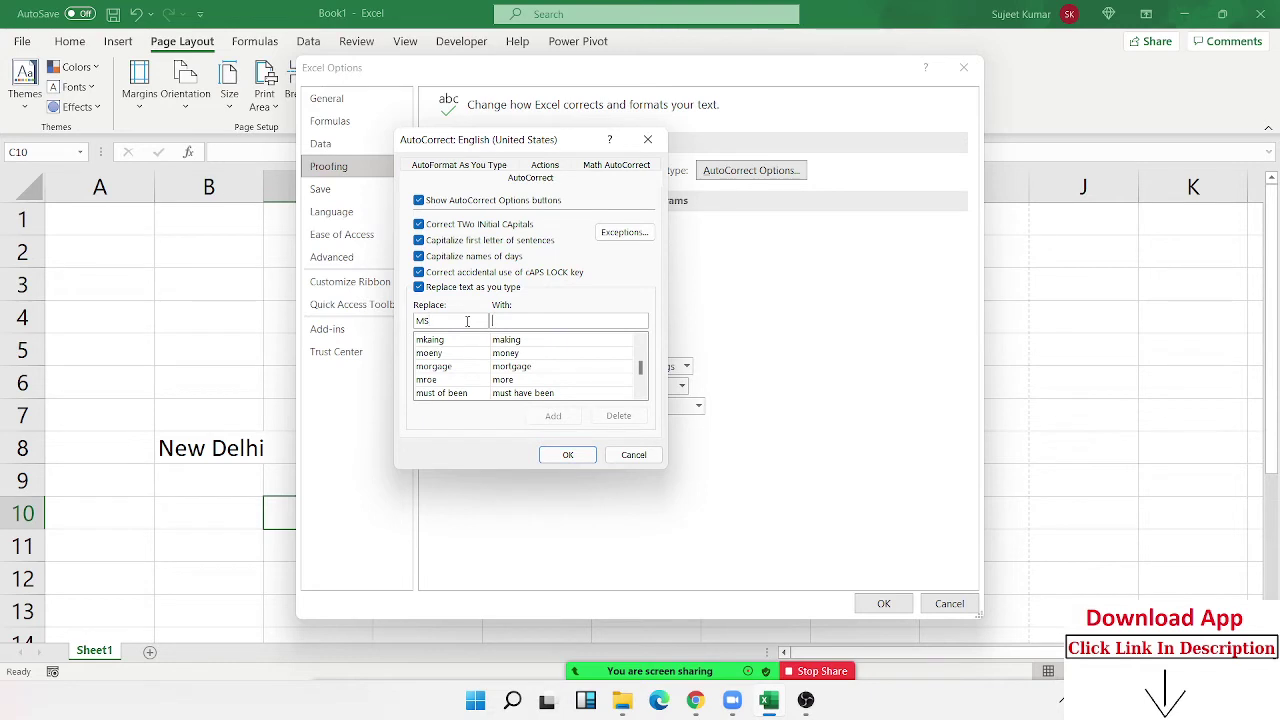
pyautogui.write('Monthly')
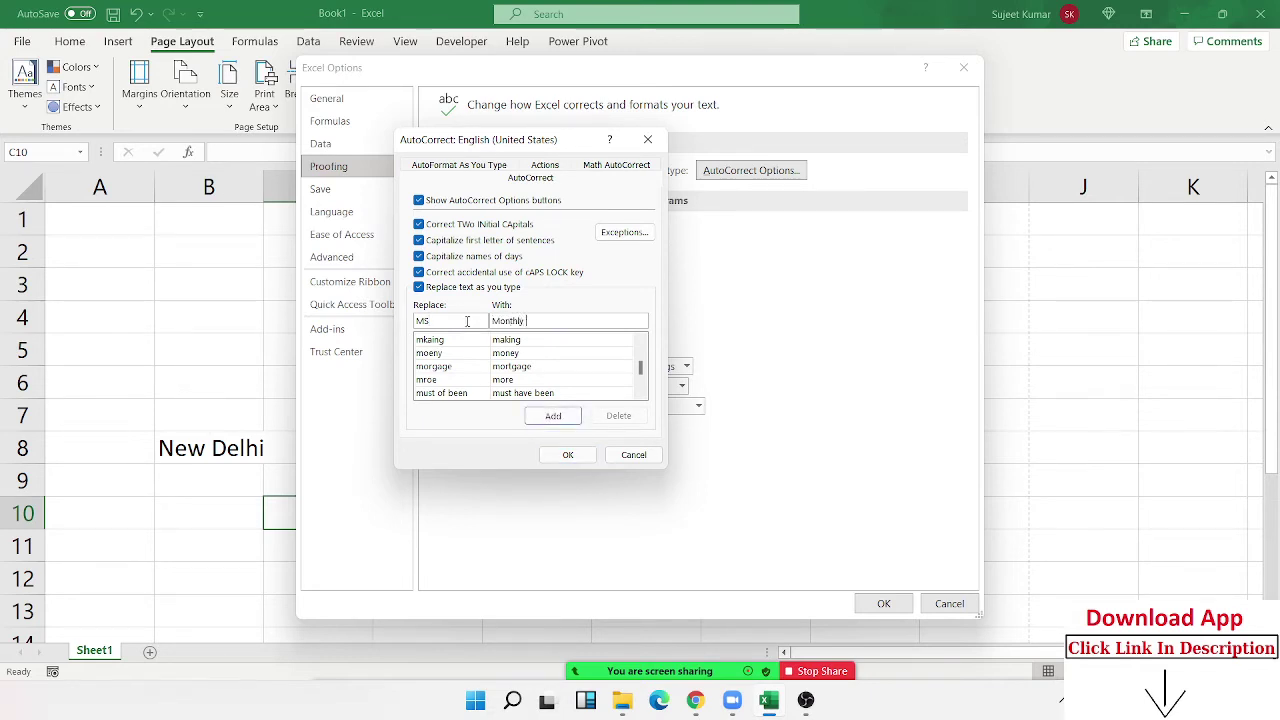
pyautogui.write(' Sales RE')
pyautogui.write('port')
pyautogui.click(568, 455)
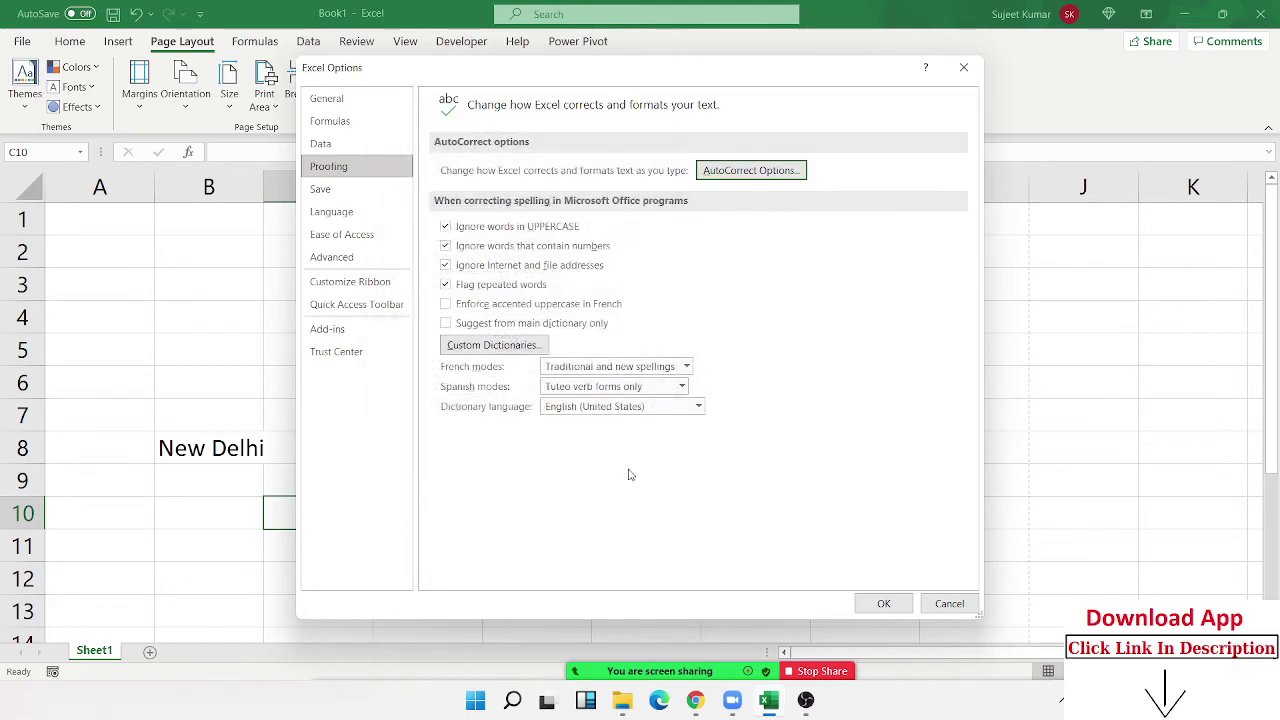
pyautogui.click(883, 603)
# - Type MS in cell C3 so AutoCorrect expands it to Monthly Sales Report
pyautogui.click(367, 285)
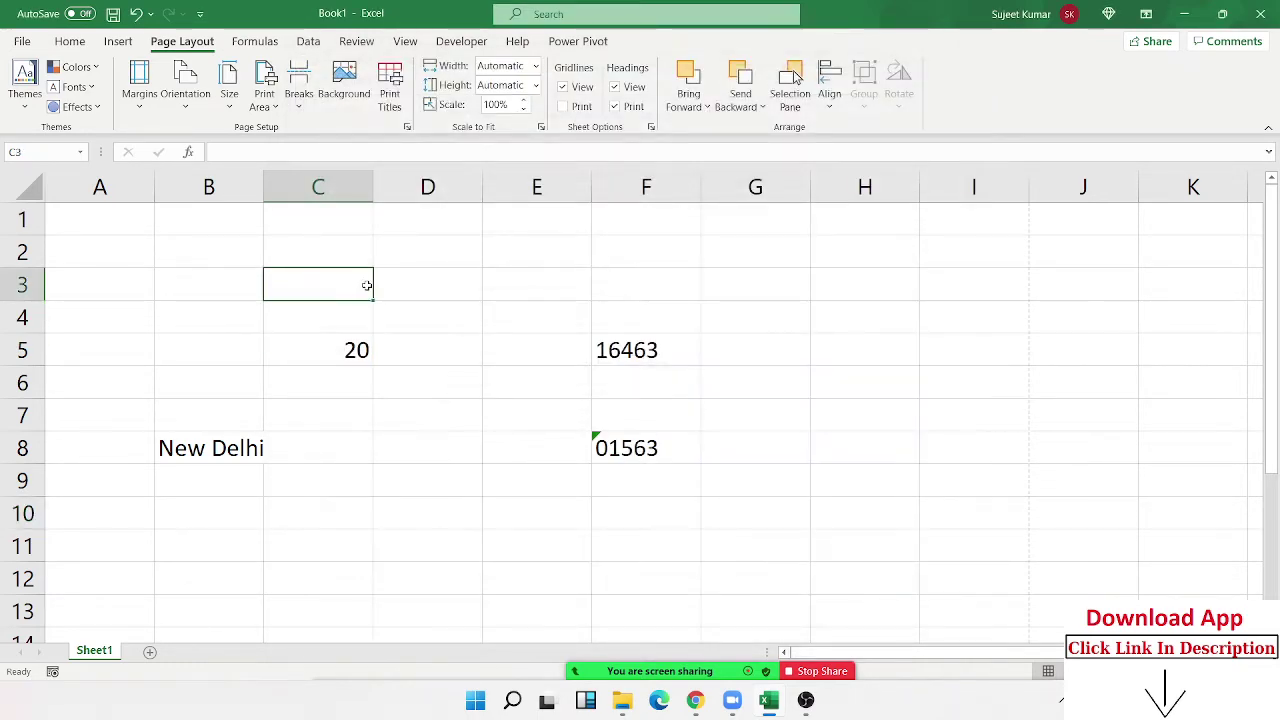
pyautogui.write('MS')
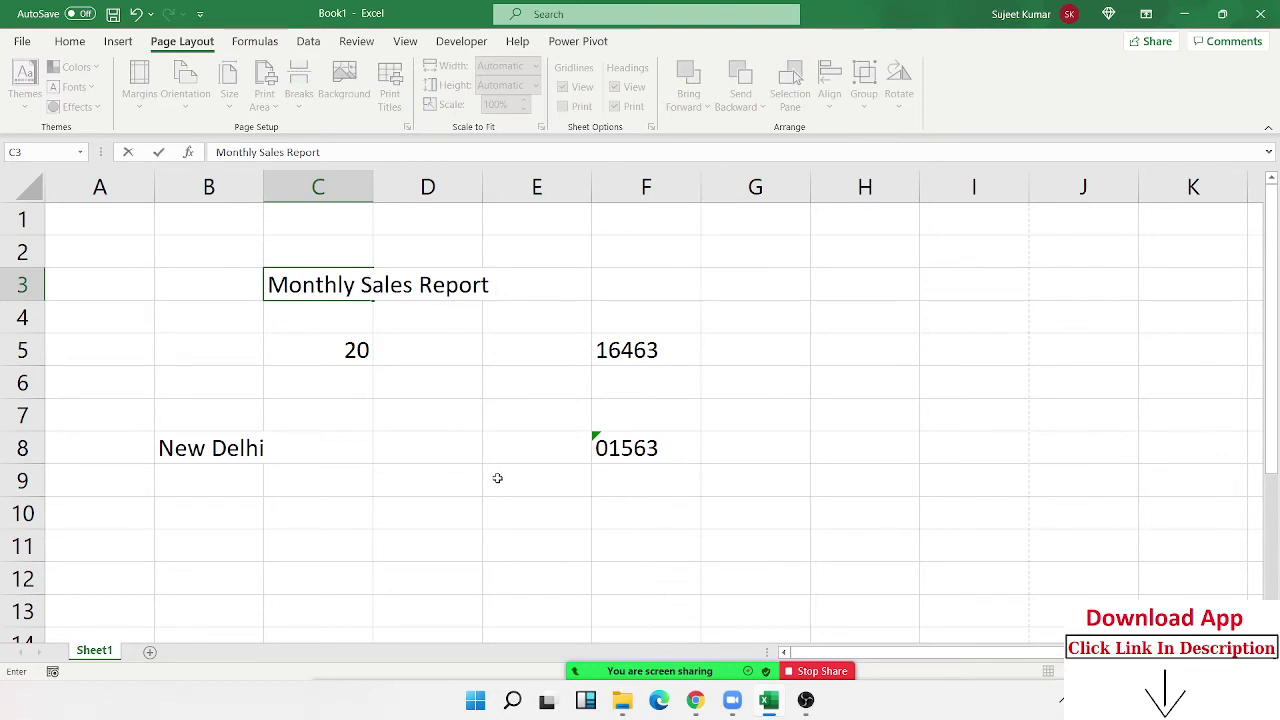
pyautogui.click(442, 487)
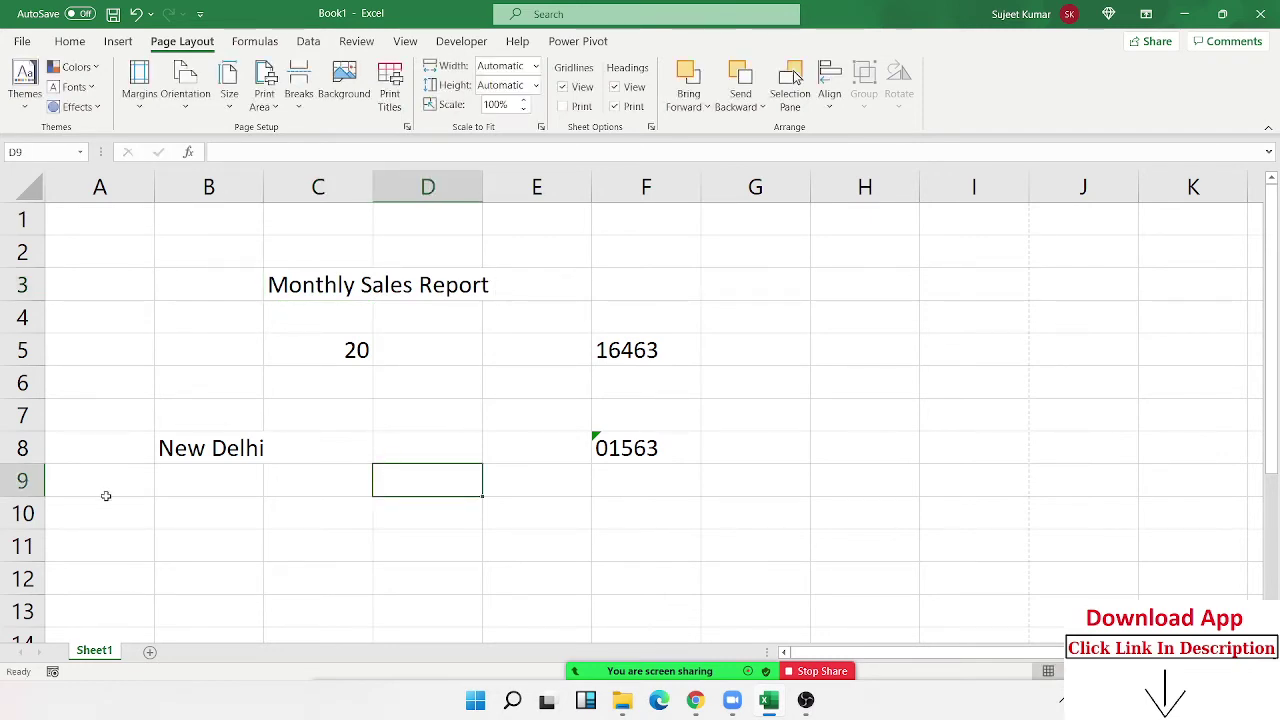
pyautogui.click(158, 316)
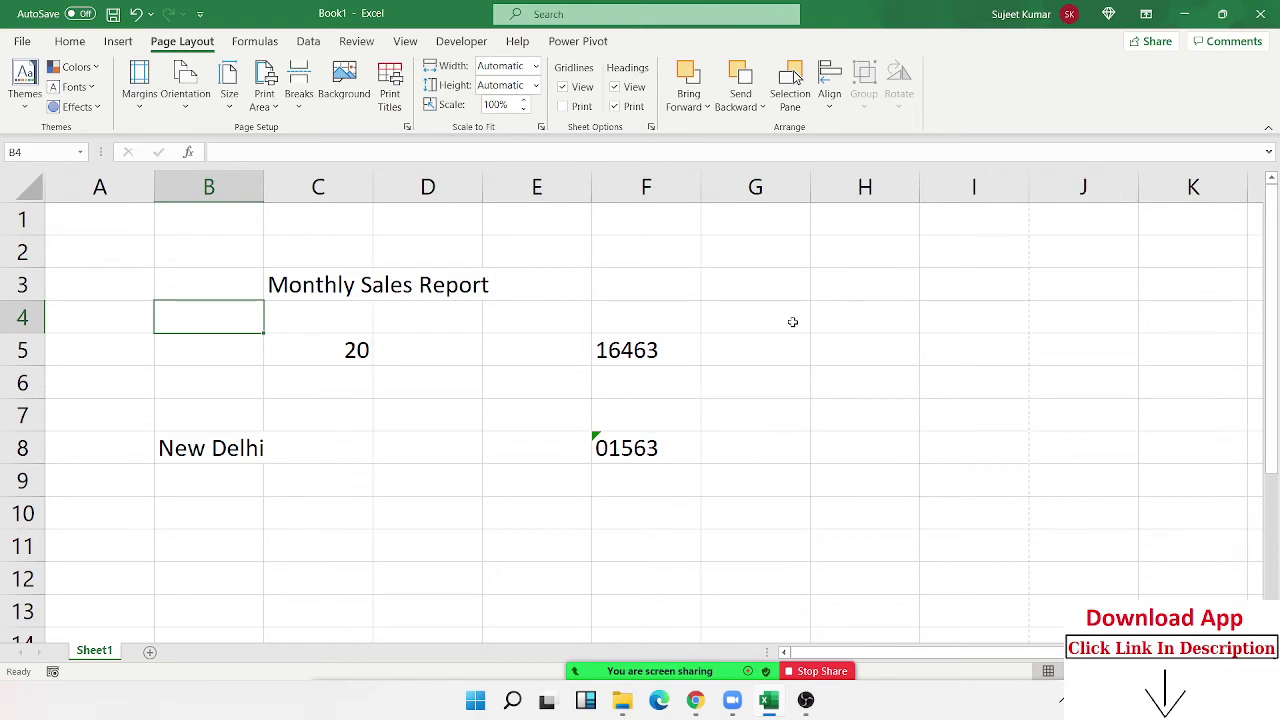
# - Enter an e-mail address in cell G2
pyautogui.click(740, 262)
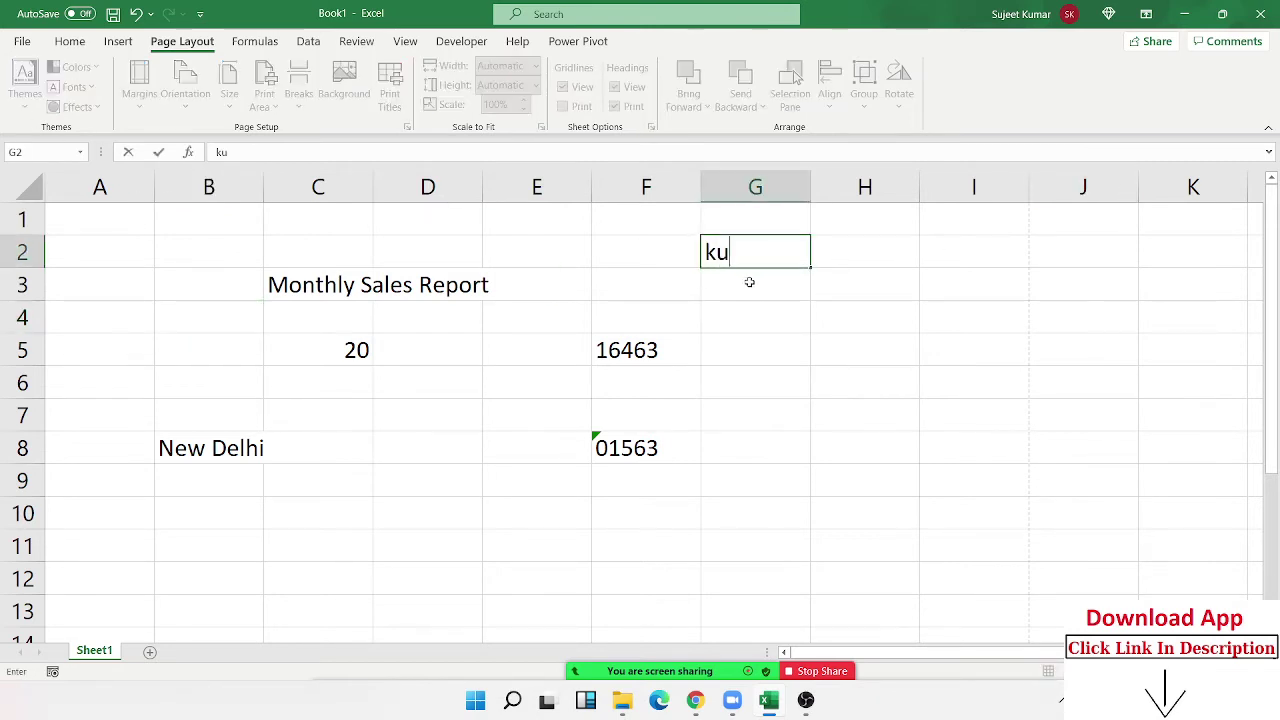
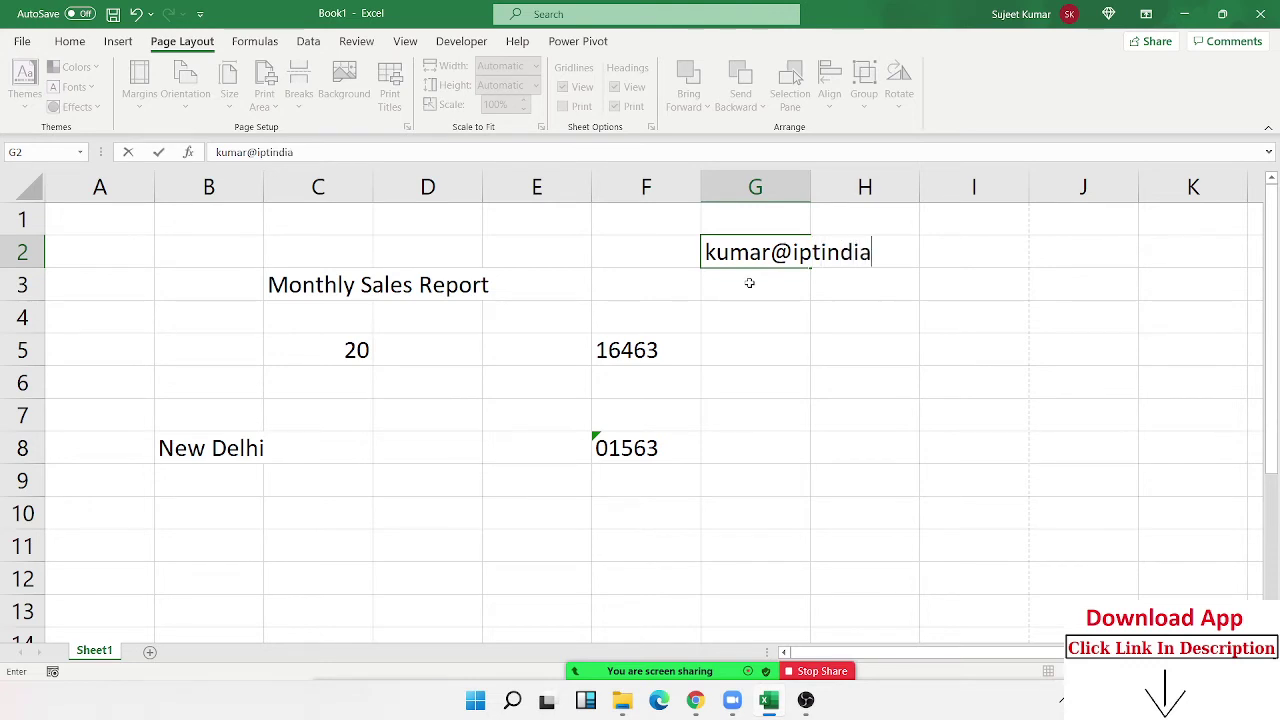
pyautogui.press('Return')
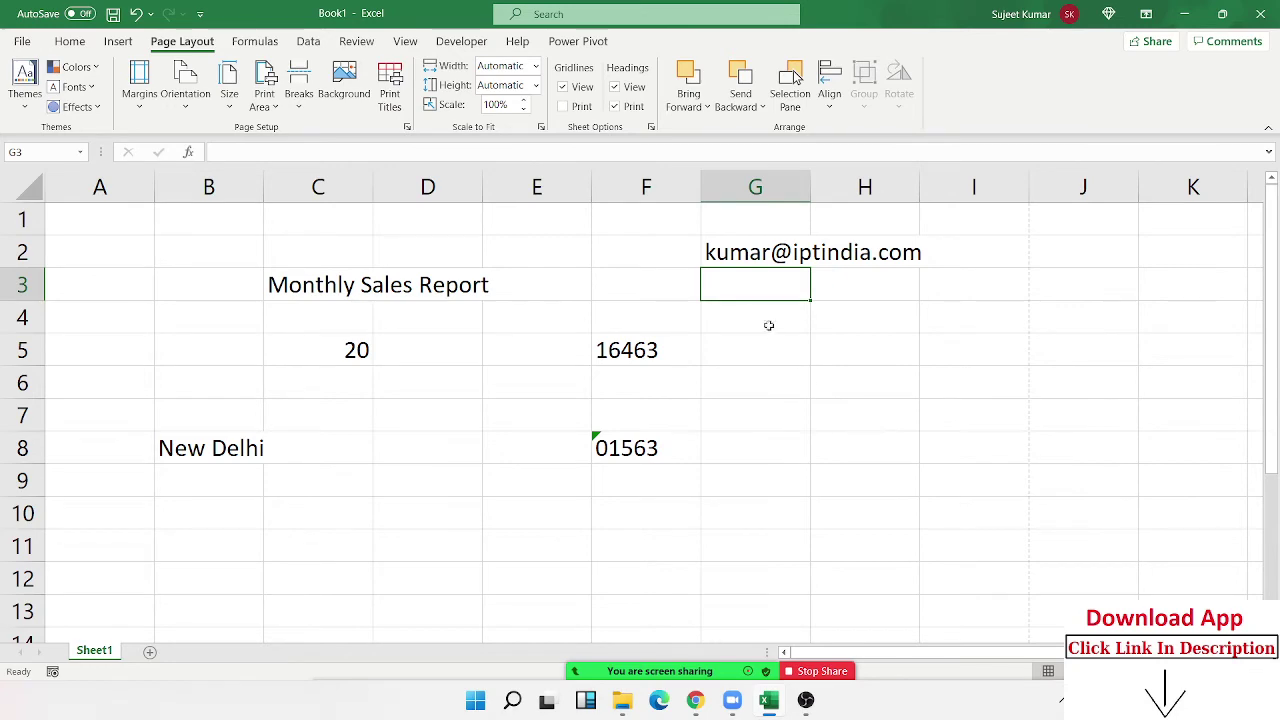
pyautogui.click(762, 258)
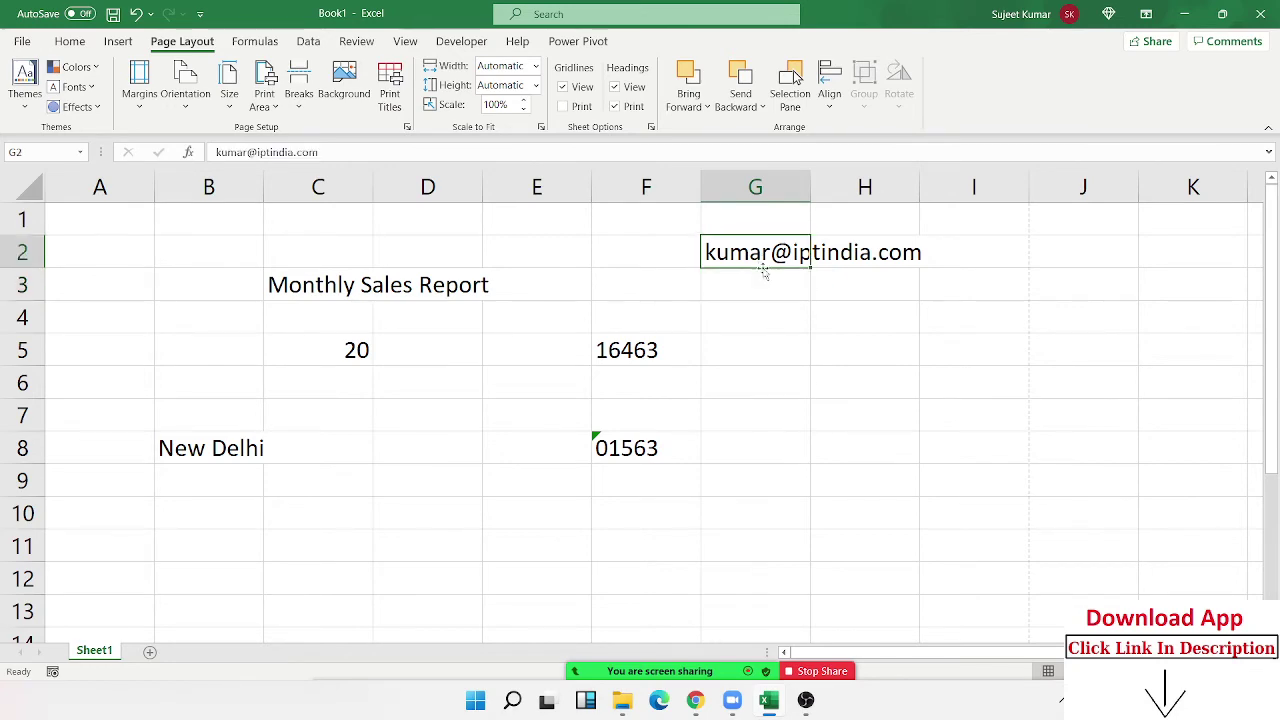
# - Glance at the WhatsApp window in Chrome, return to Excel and reselect cell G2
pyautogui.click(830, 443)
pyautogui.moveTo(688, 702)
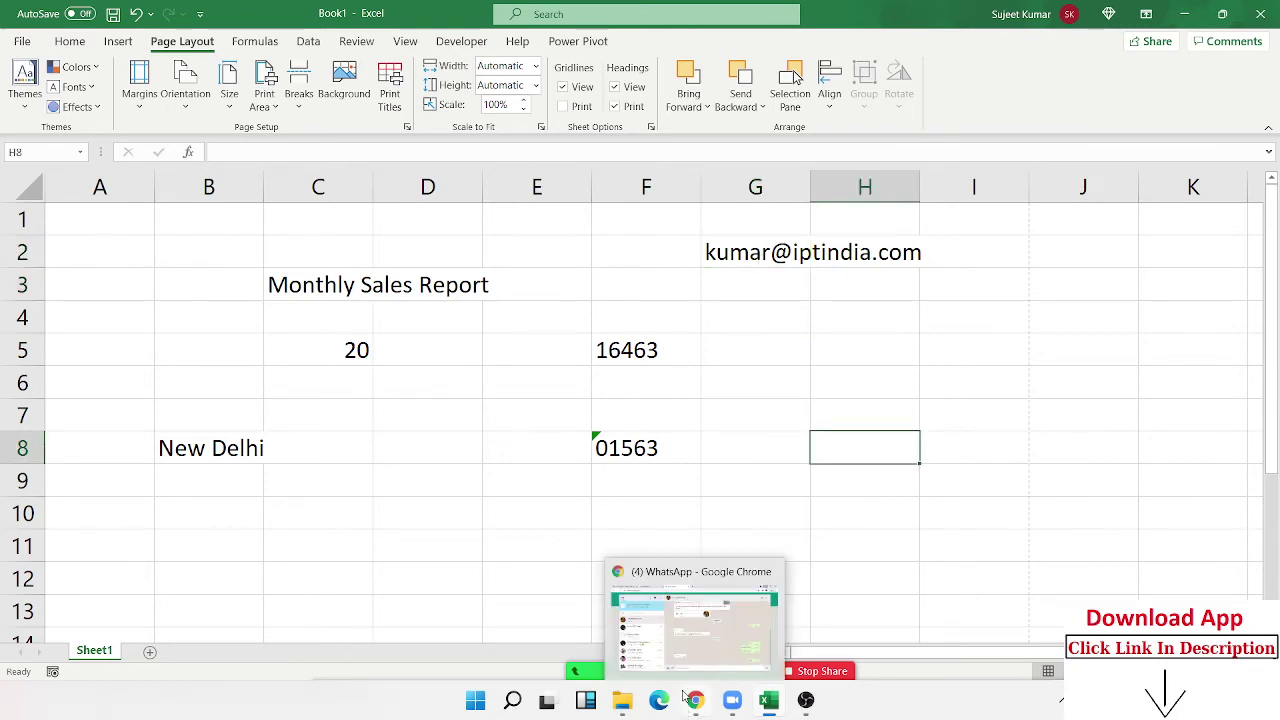
pyautogui.click(677, 673)
pyautogui.hotkey('alt', 'Tab')
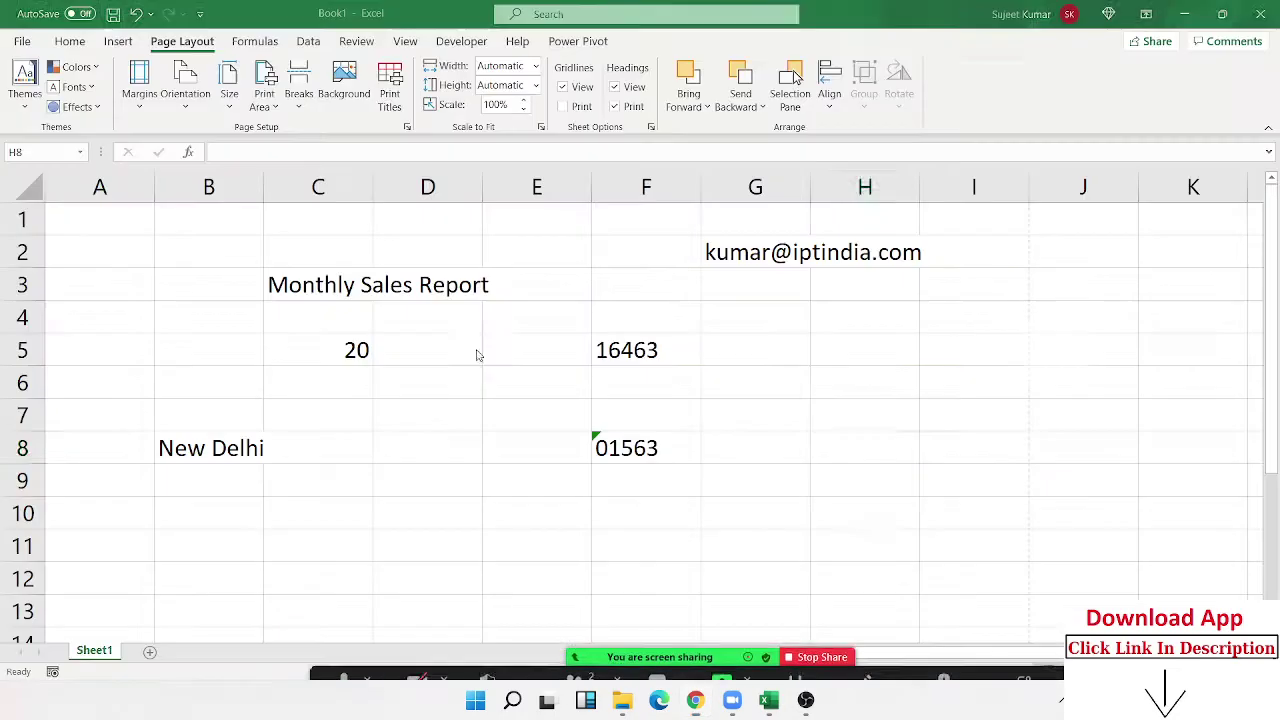
pyautogui.moveTo(812, 440); pyautogui.dragTo(756, 233)
pyautogui.click(756, 245)
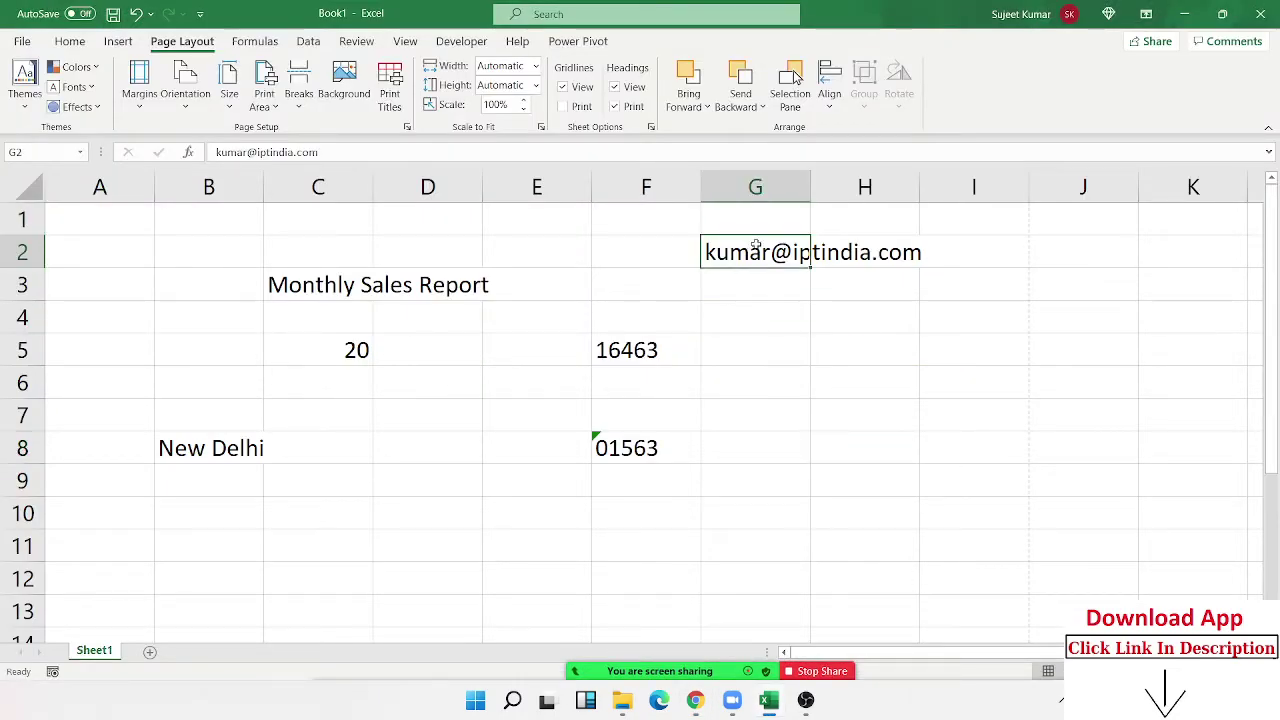
pyautogui.click(21, 41)
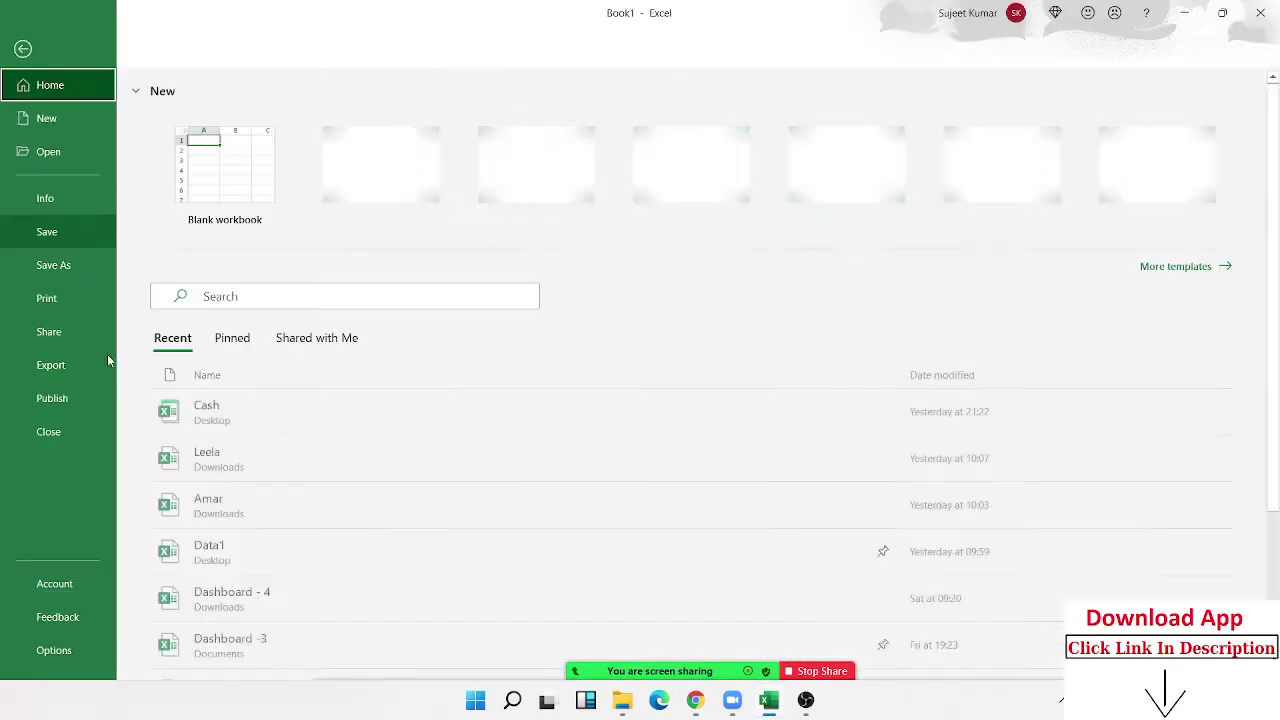
# - Turn on AutoFormat's 'Internet and network paths with hyperlinks' option and apply the settings
pyautogui.click(77, 653)
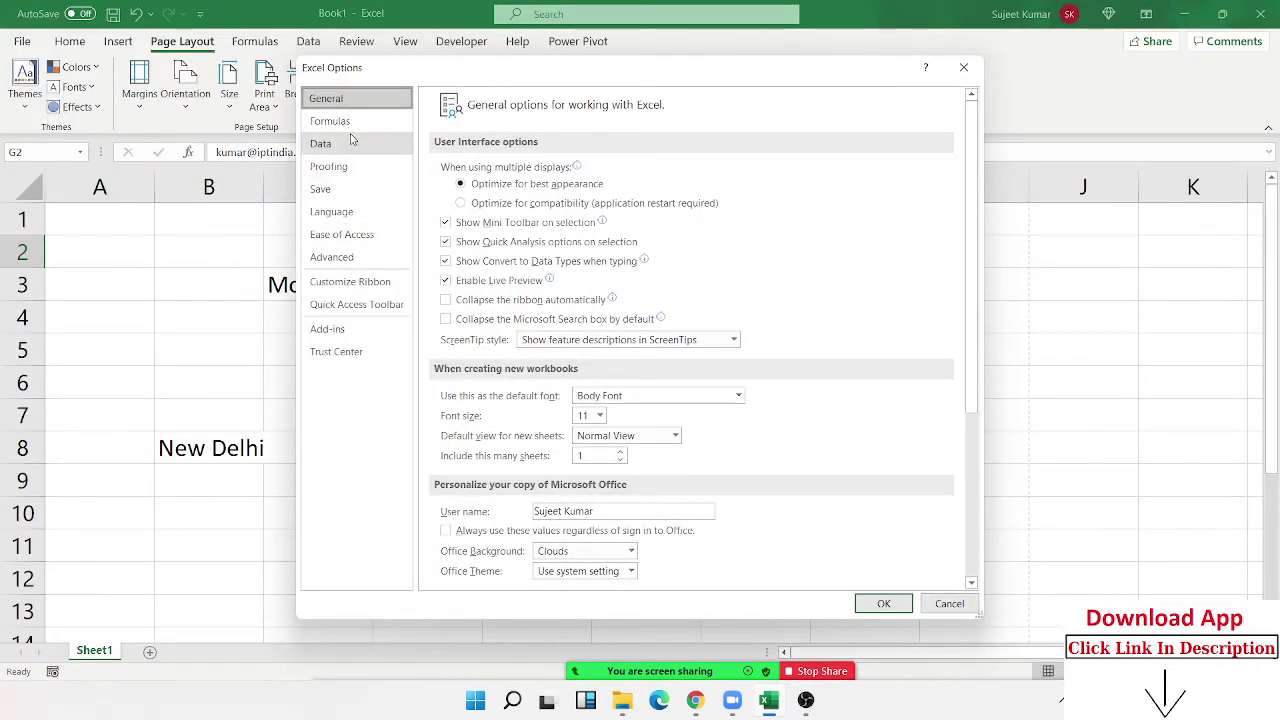
pyautogui.click(354, 170)
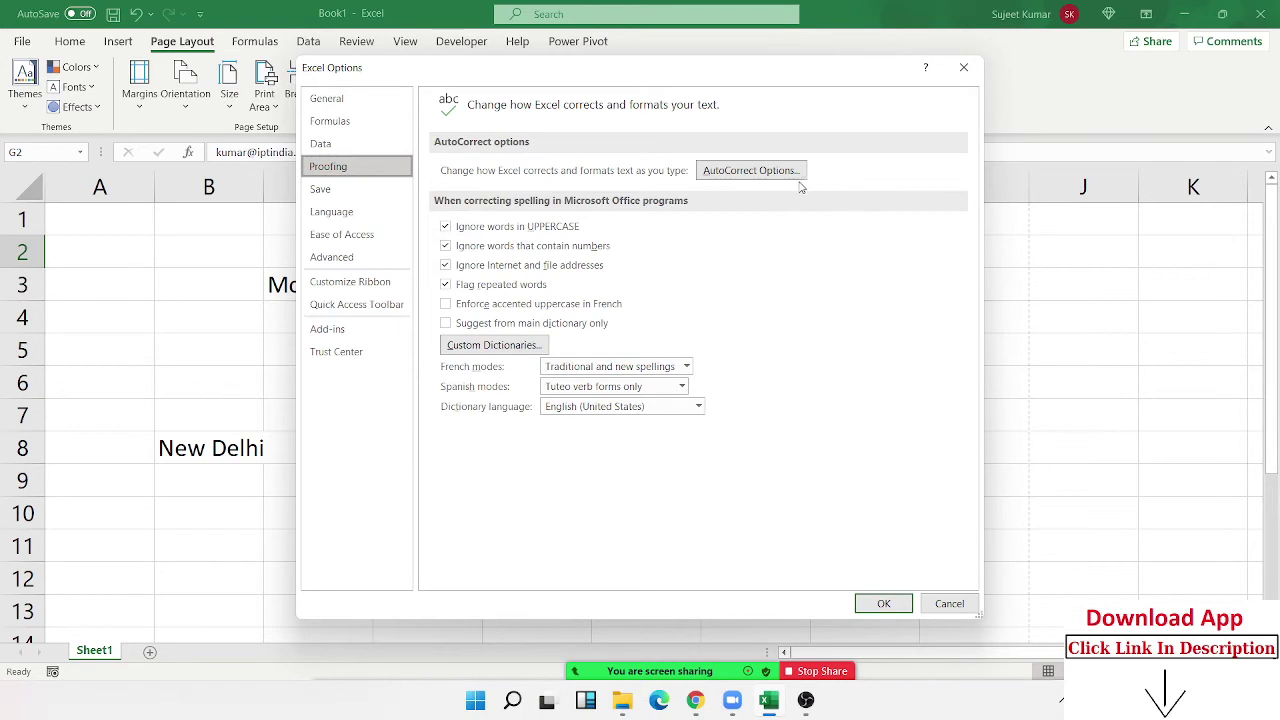
pyautogui.click(750, 170)
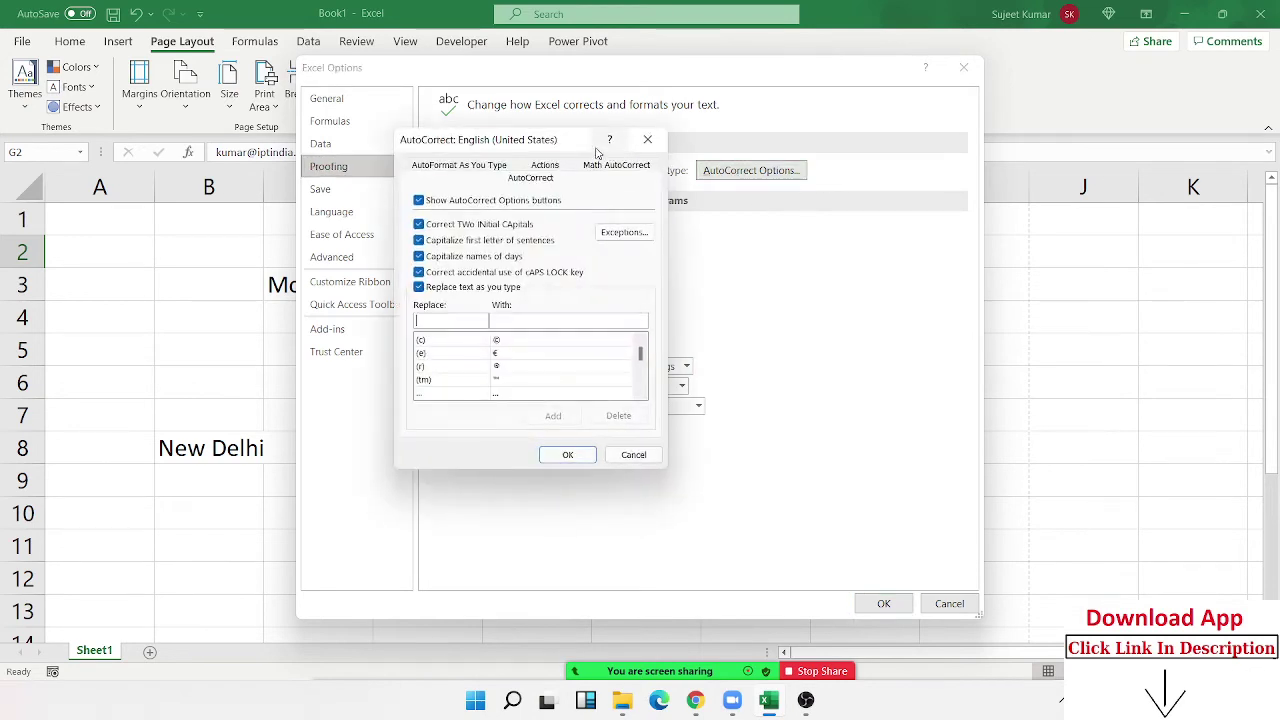
pyautogui.click(494, 175)
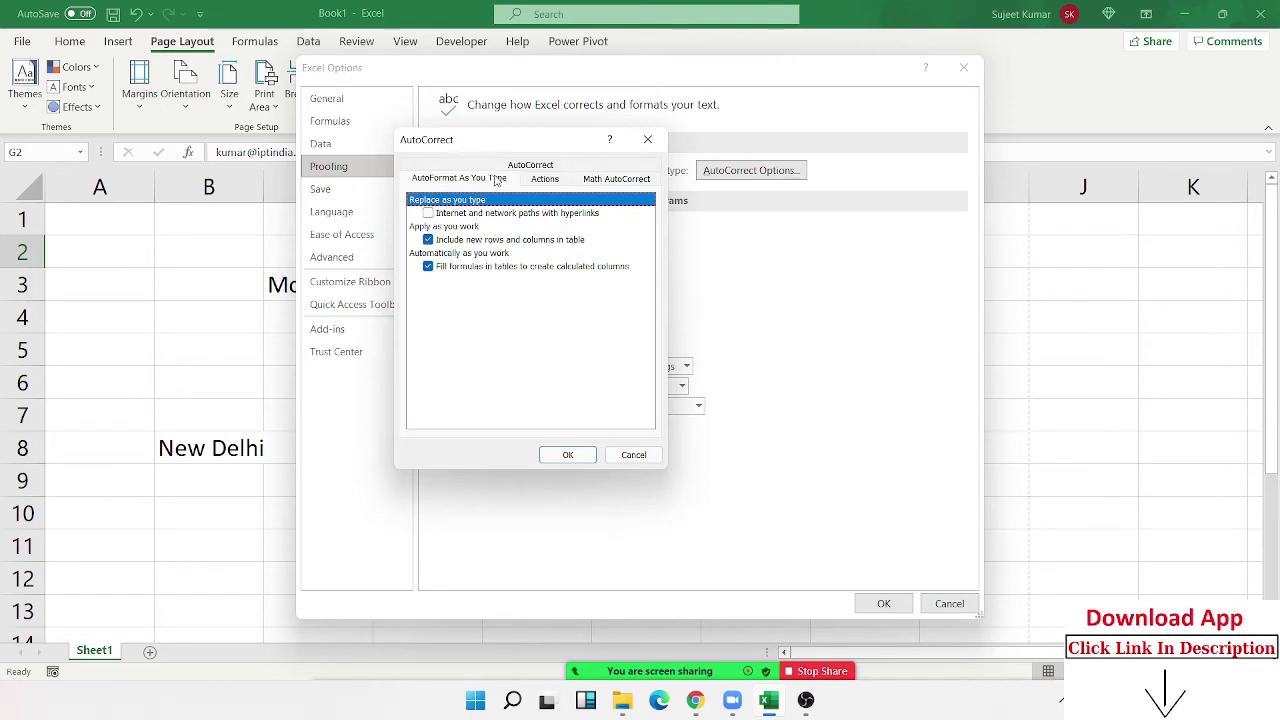
pyautogui.click(451, 215)
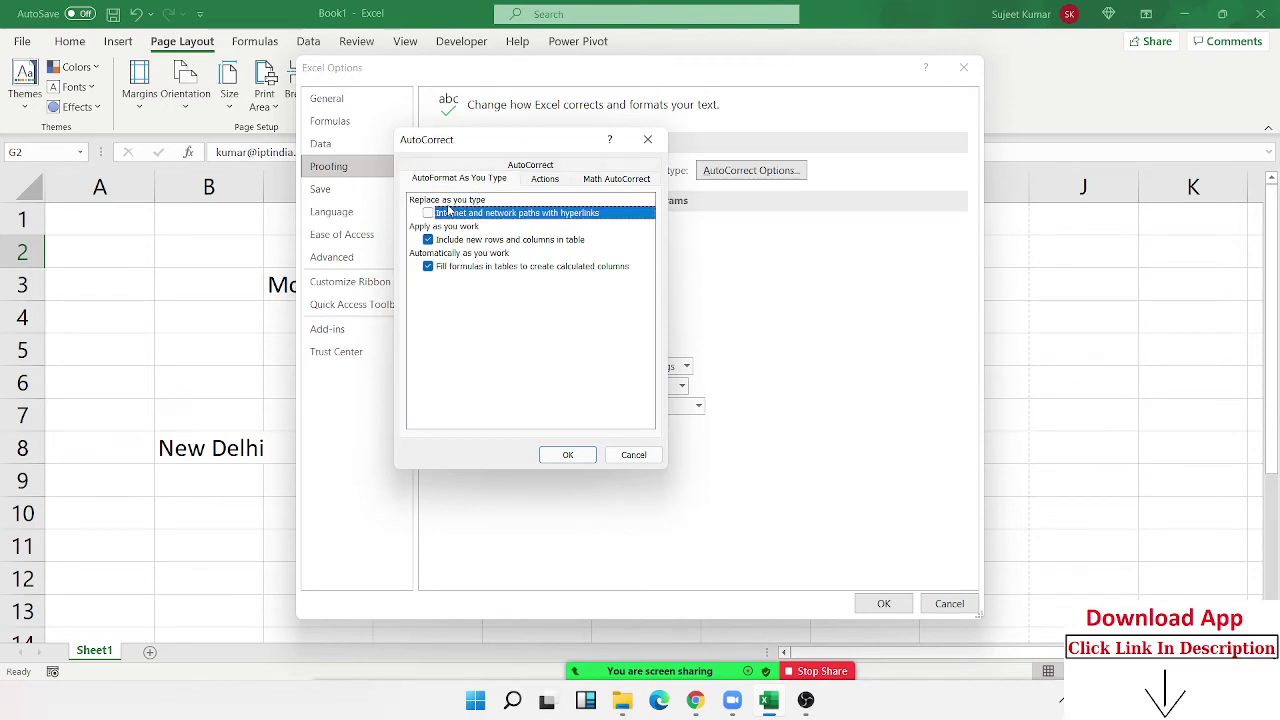
pyautogui.click(428, 213)
pyautogui.click(567, 455)
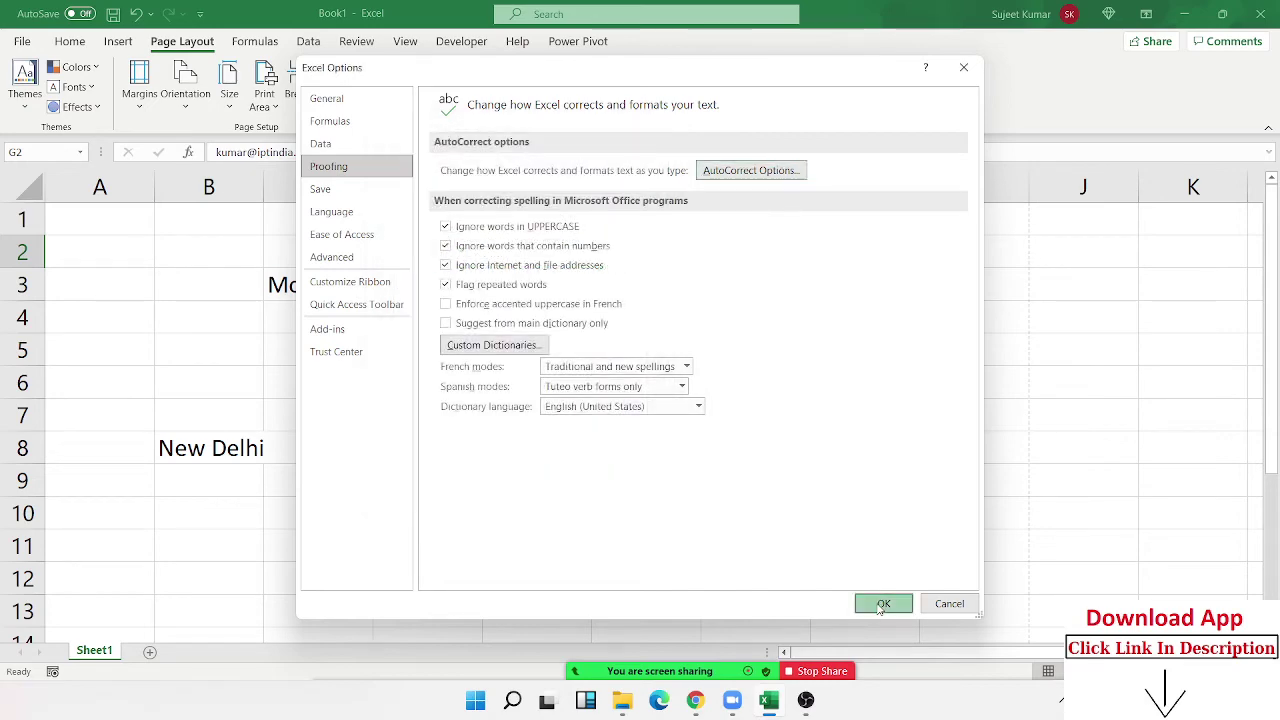
pyautogui.click(883, 604)
# - Re-commit the e-mail address in G2 so it becomes a hyperlink
pyautogui.doubleClick(757, 252)
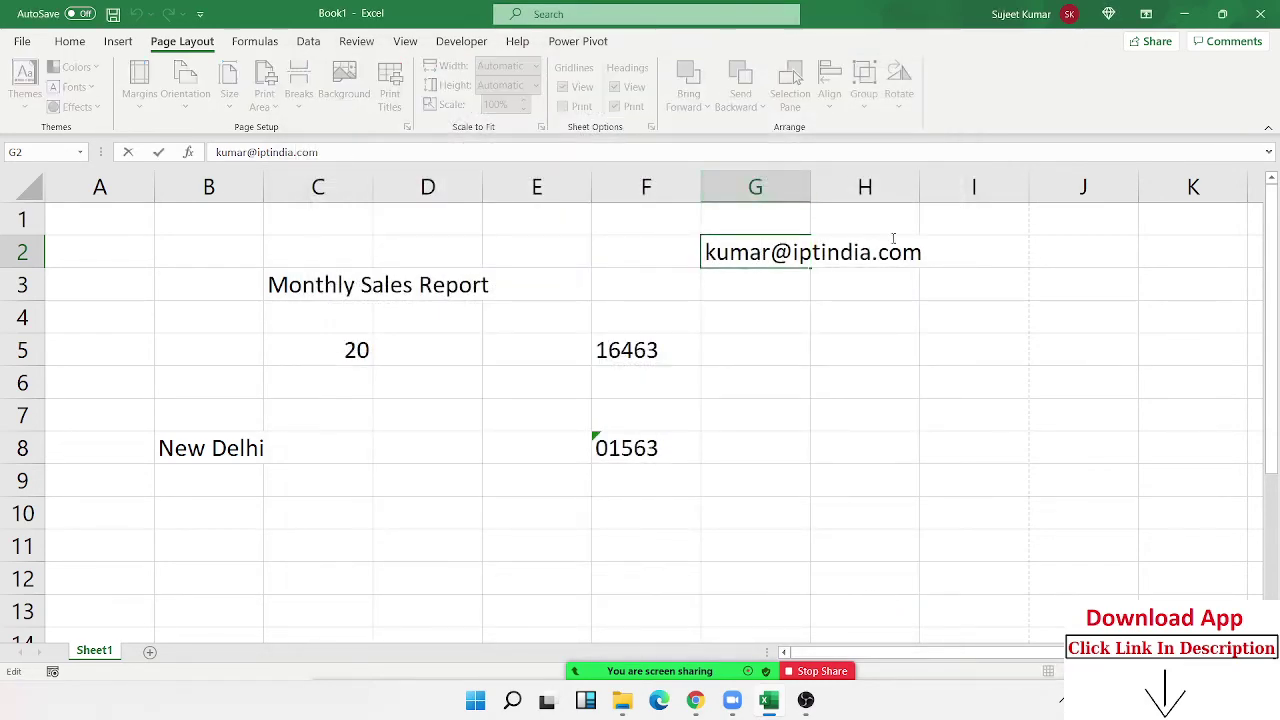
pyautogui.click(924, 259)
pyautogui.press('Return')
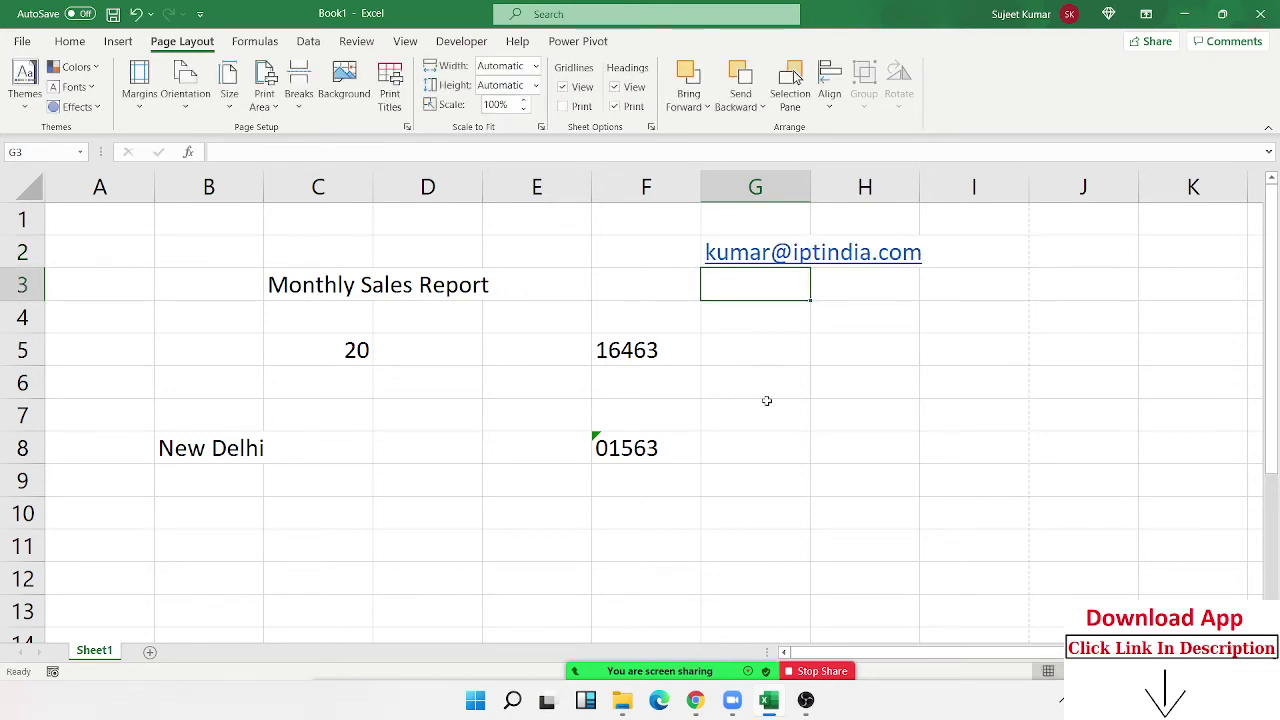
pyautogui.click(22, 41)
# - Turn off converting Internet and network paths into hyperlinks in AutoCorrect
pyautogui.click(108, 657)
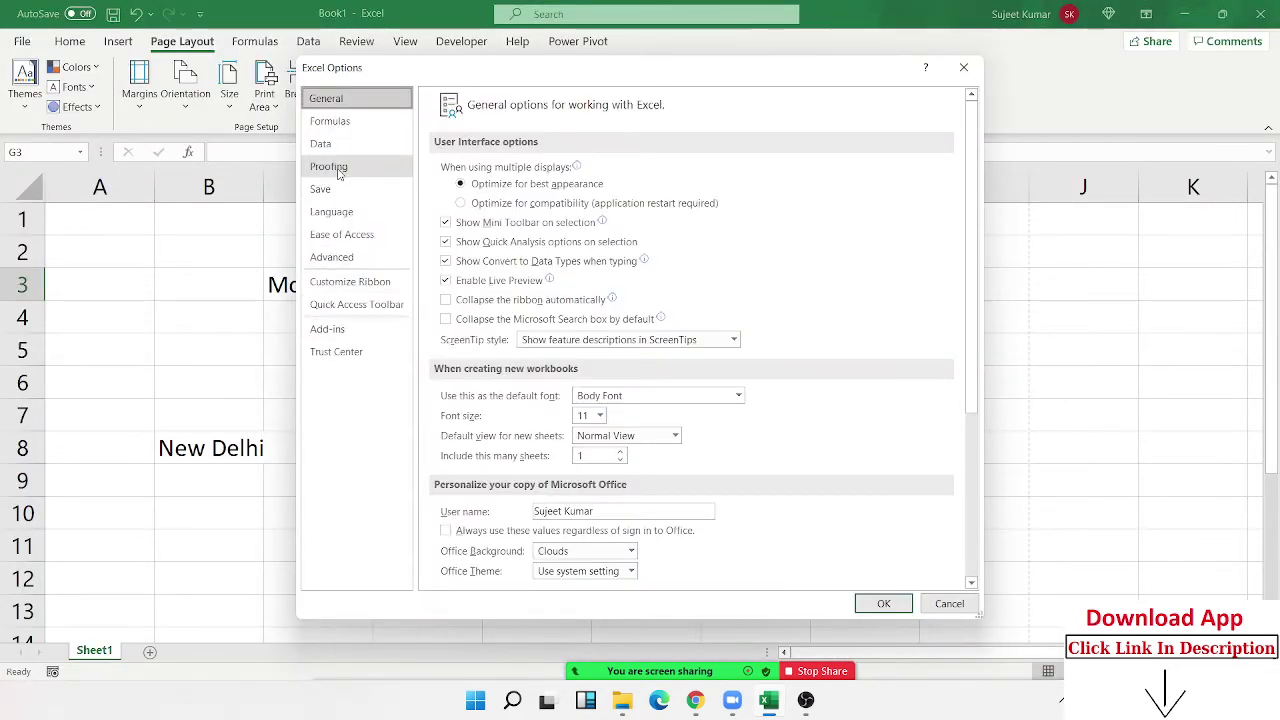
pyautogui.click(330, 166)
pyautogui.click(750, 170)
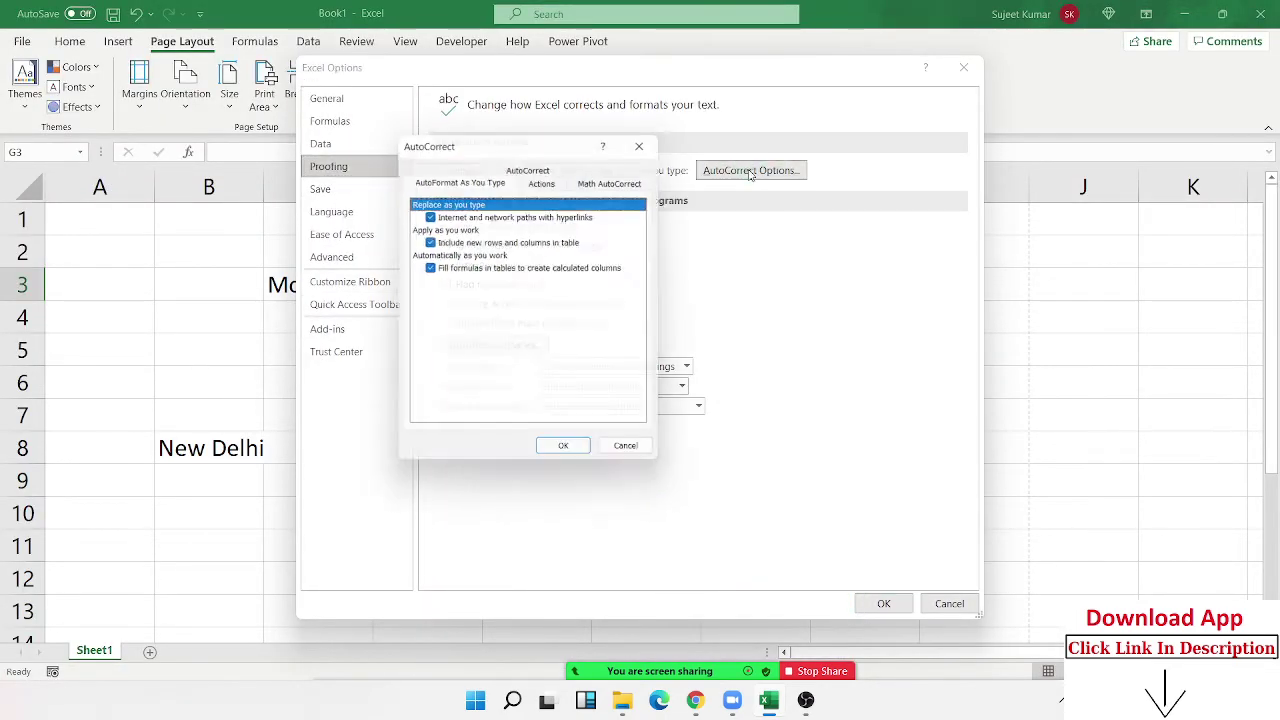
pyautogui.click(428, 214)
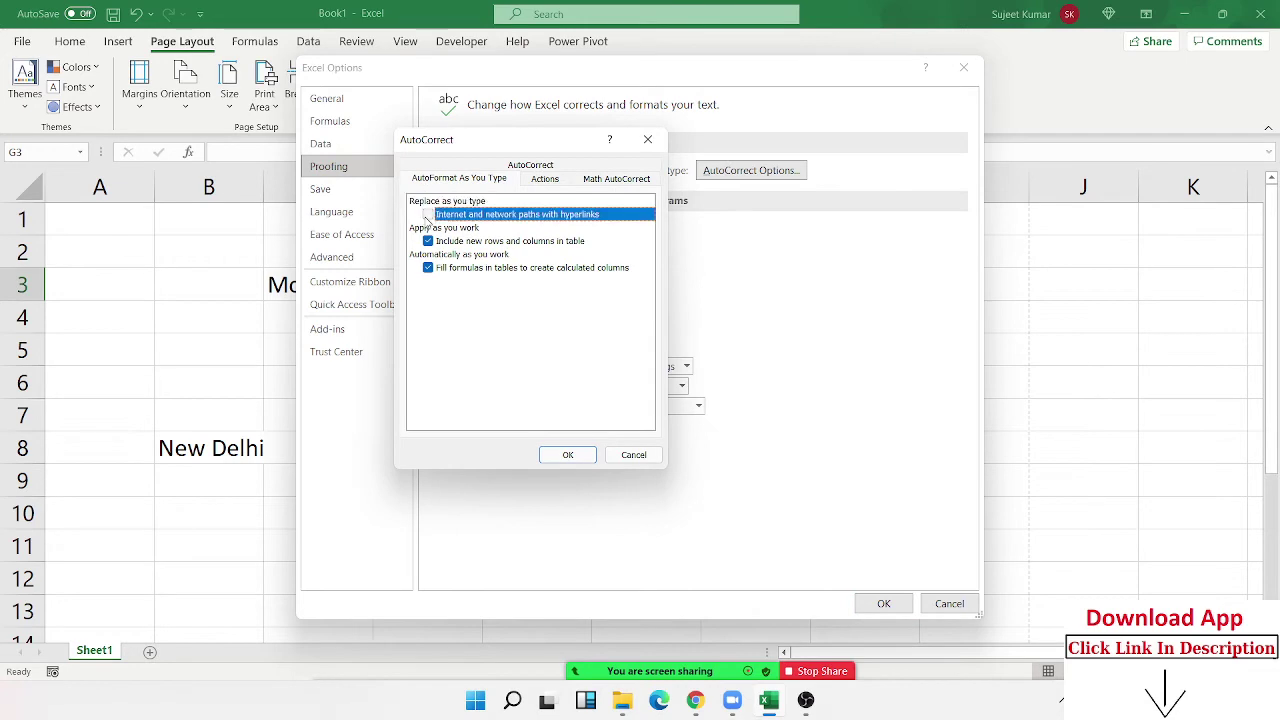
pyautogui.click(552, 457)
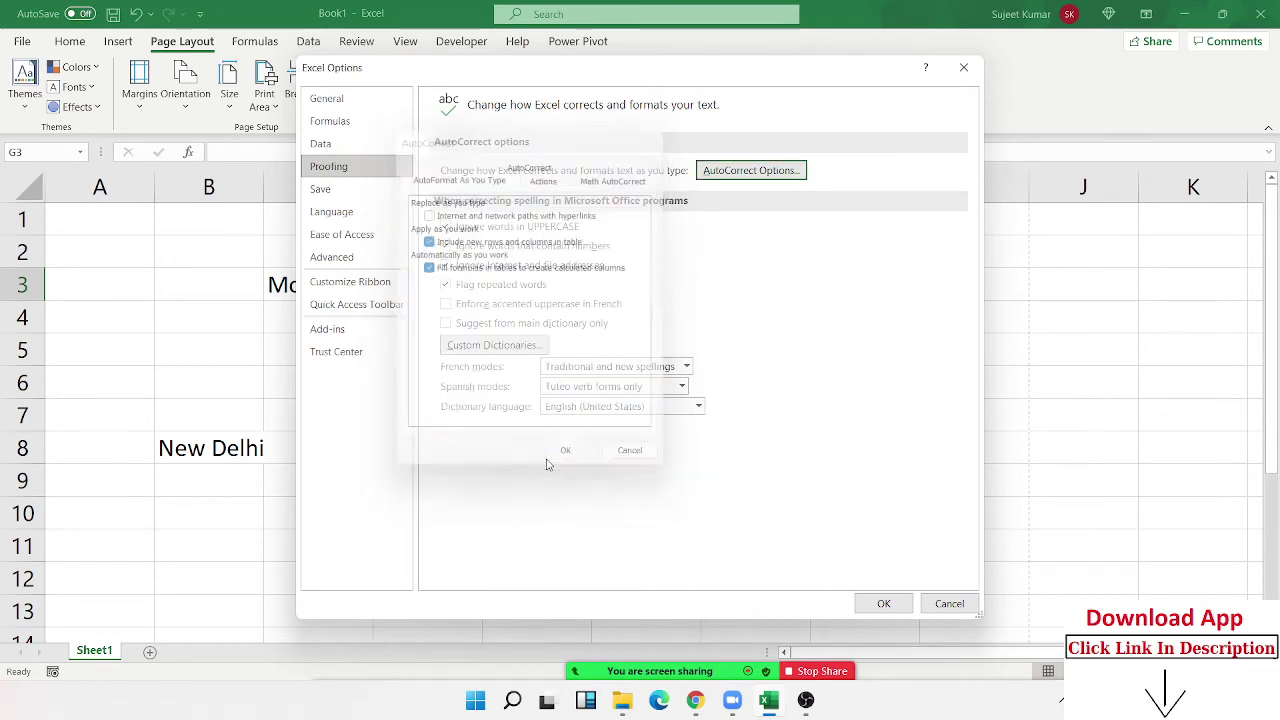
# - Make Excel Macro-Enabled Workbook the default save format on the Save page
pyautogui.click(326, 195)
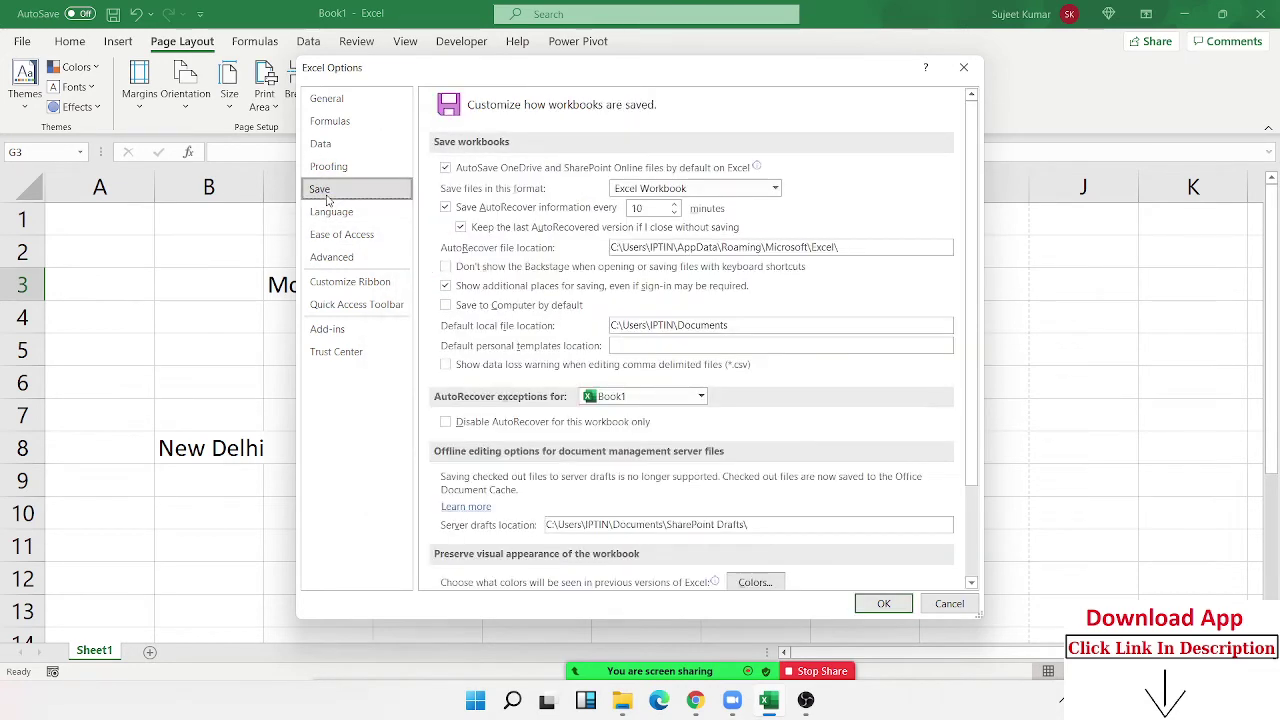
pyautogui.click(714, 192)
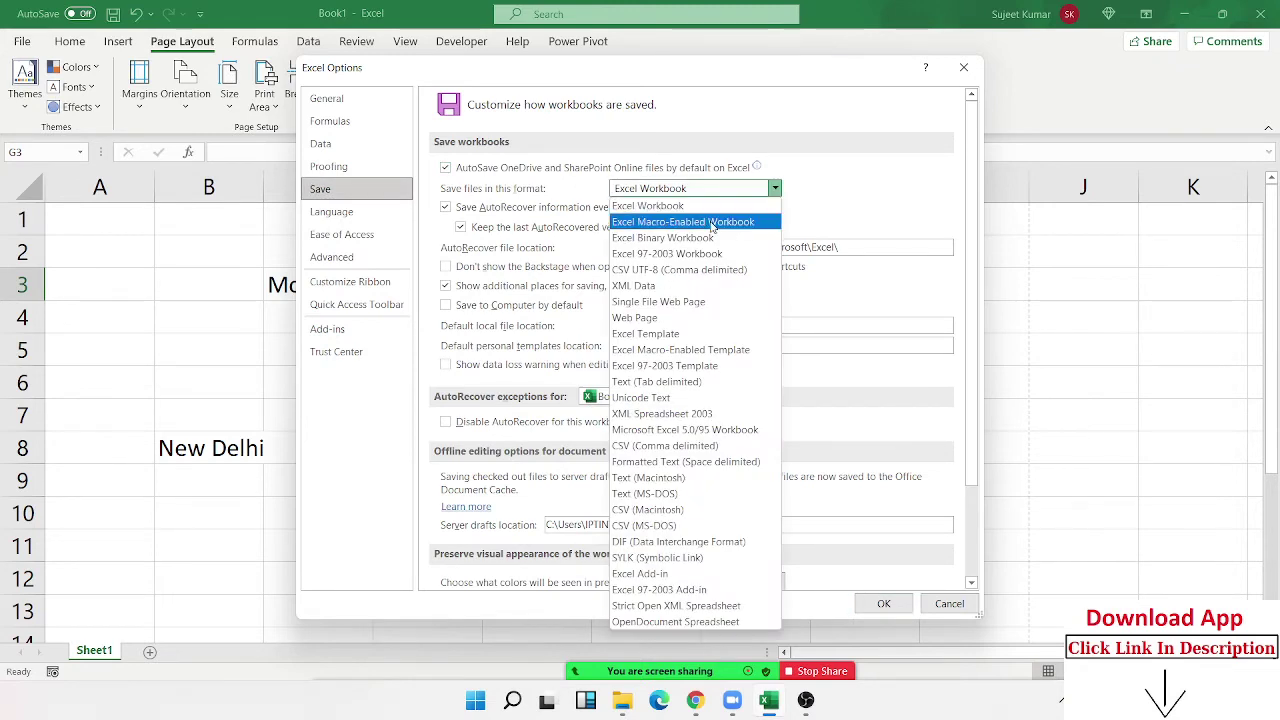
pyautogui.click(713, 223)
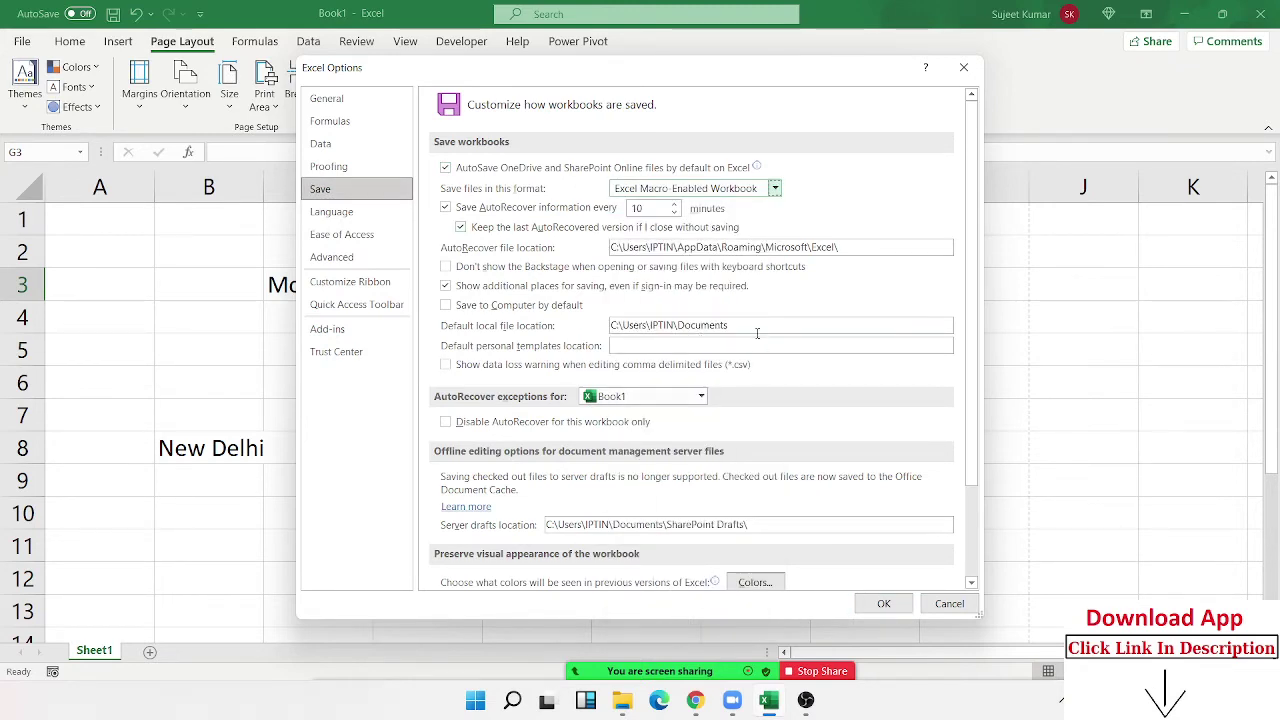
pyautogui.moveTo(757, 332); pyautogui.dragTo(588, 325)
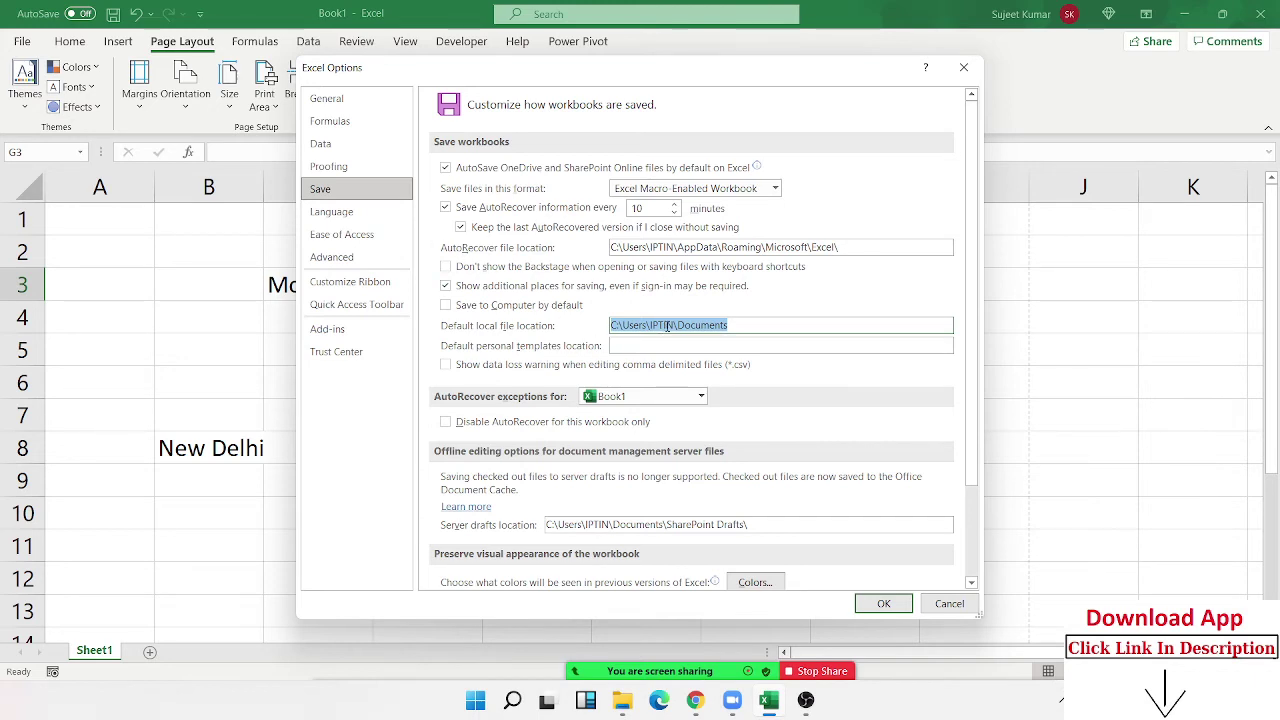
# - Look over the Language and Ease of Access pages, then reach the Advanced editing options
pyautogui.click(345, 212)
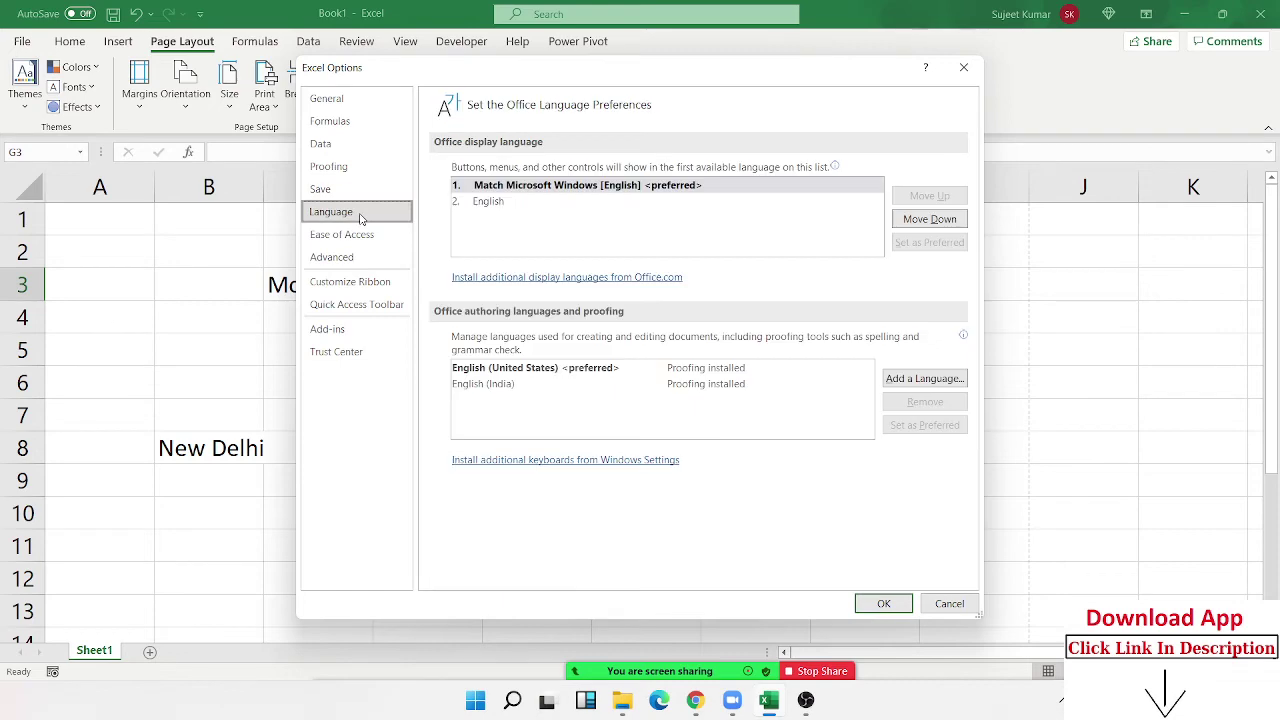
pyautogui.click(355, 235)
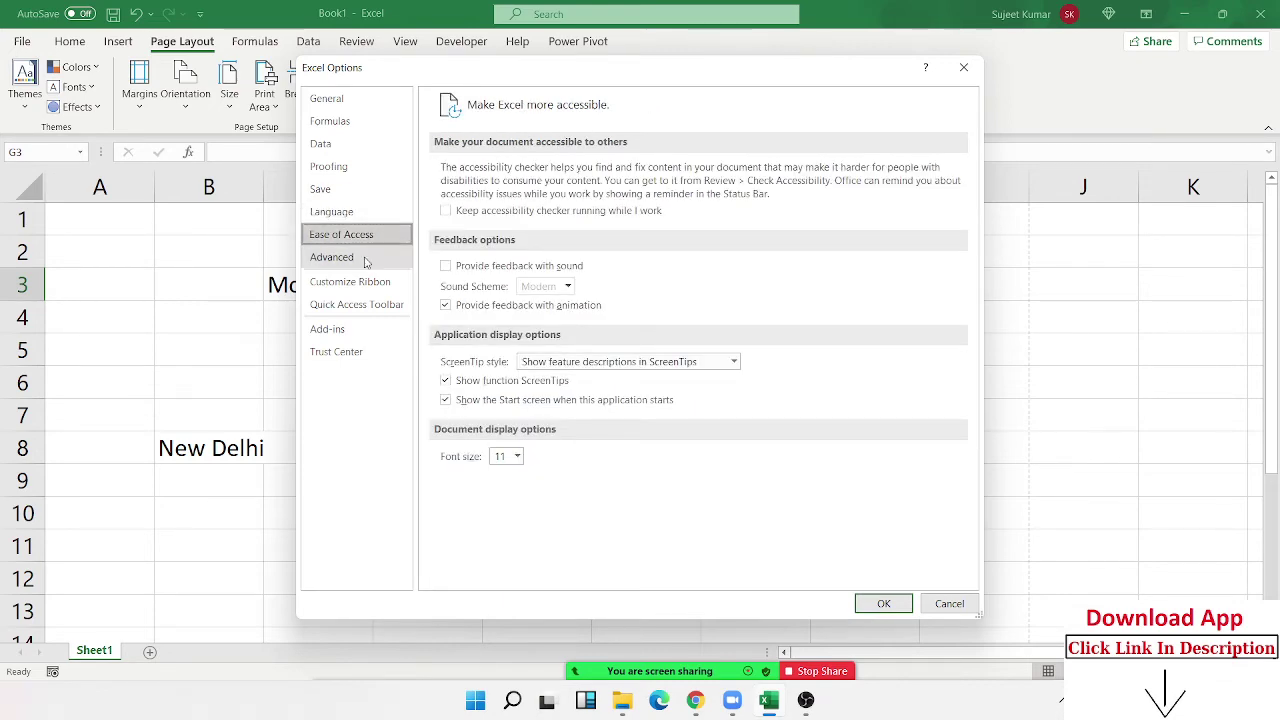
pyautogui.click(364, 264)
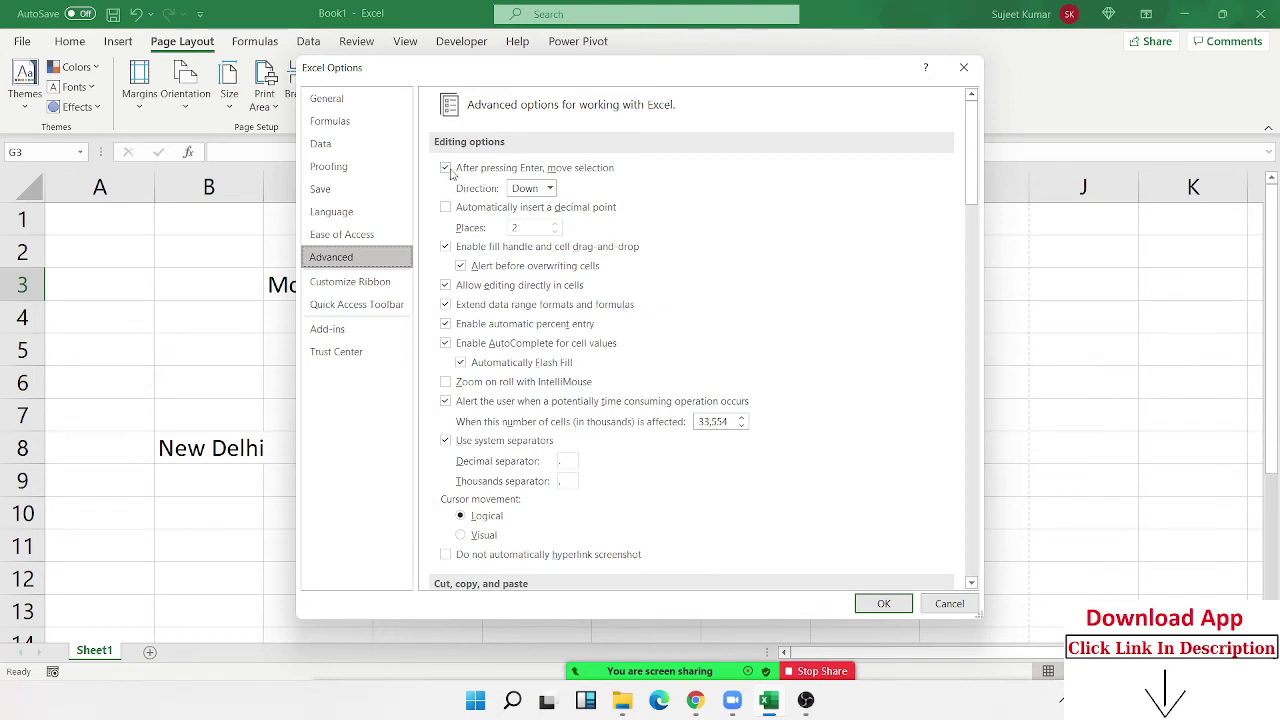
pyautogui.click(447, 168)
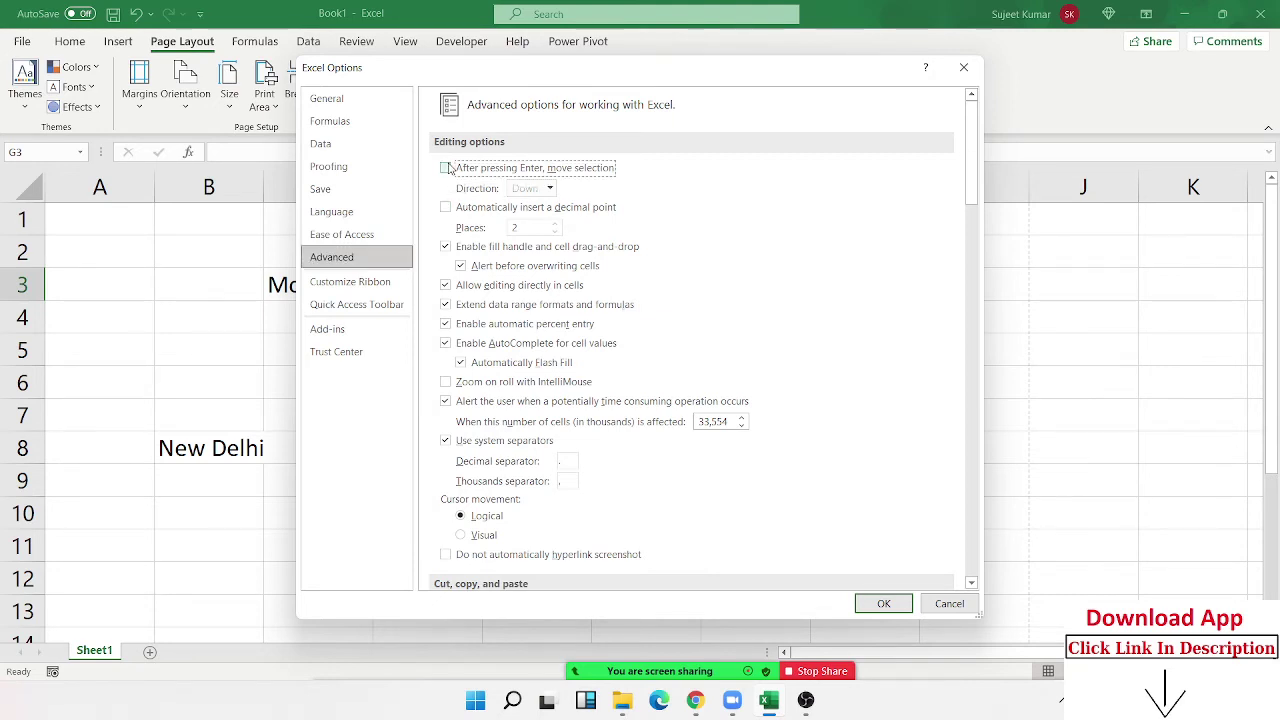
pyautogui.click(447, 168)
pyautogui.click(549, 190)
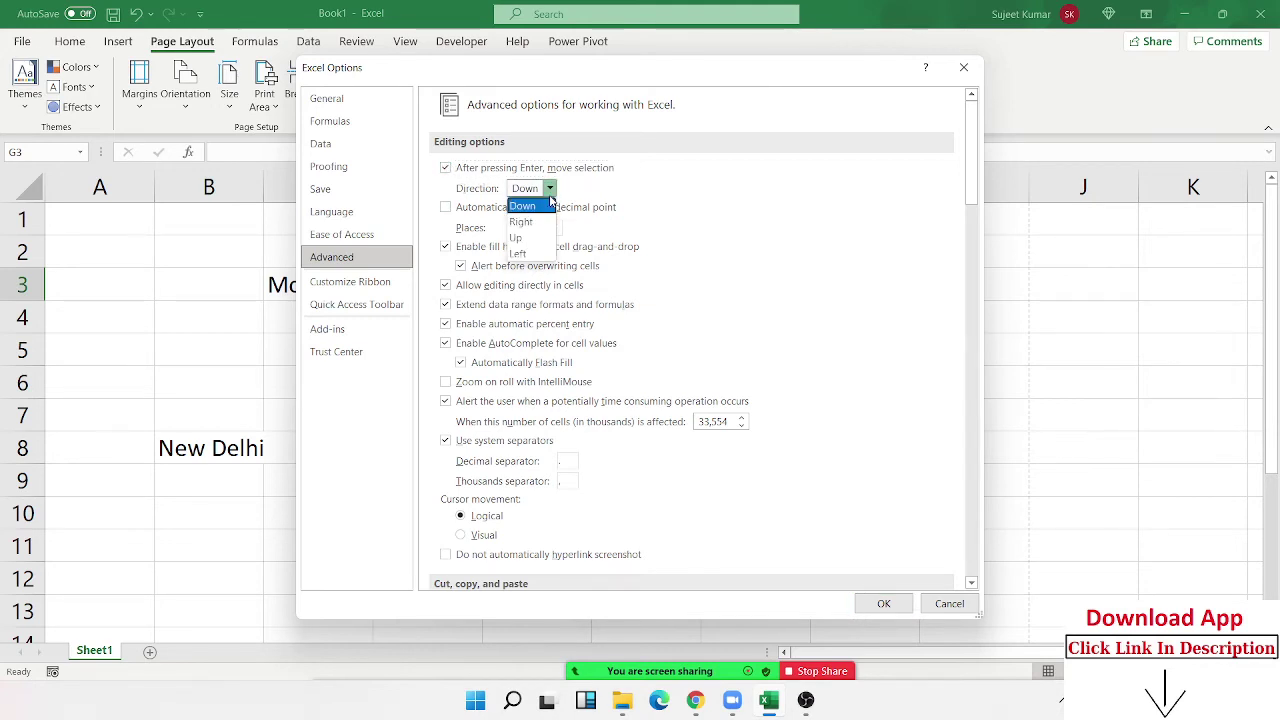
pyautogui.click(701, 189)
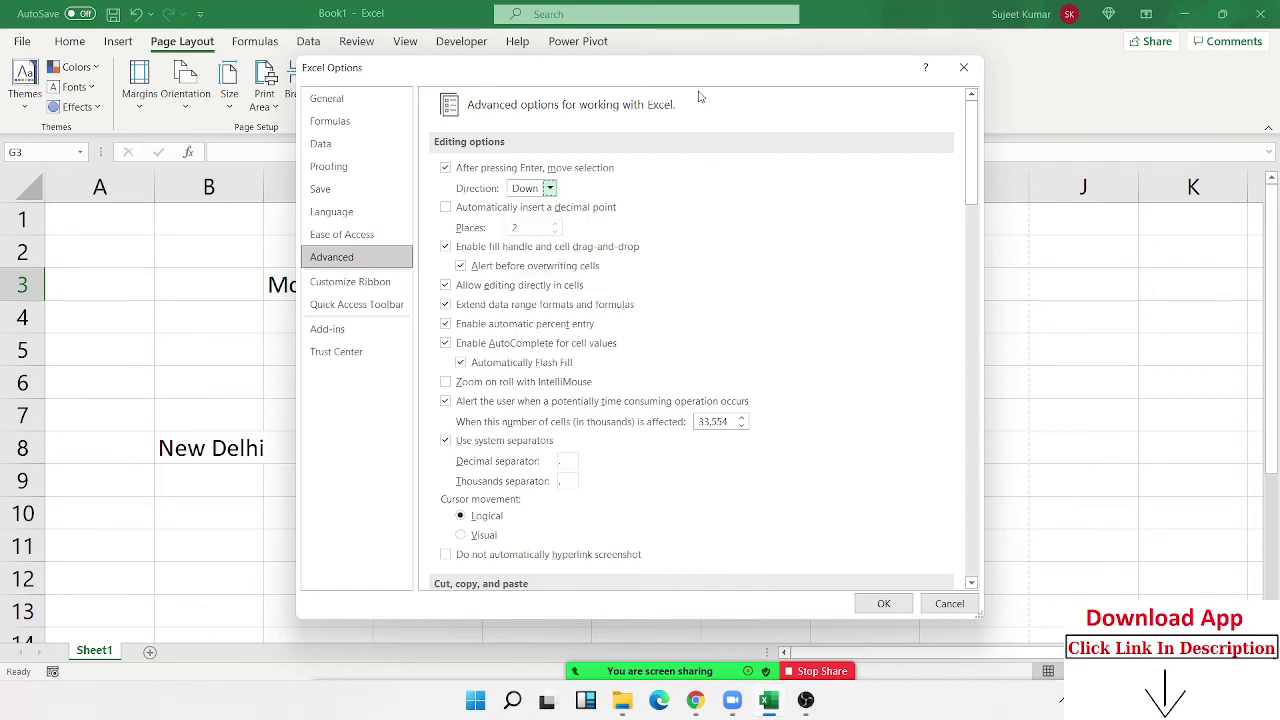
pyautogui.moveTo(701, 67); pyautogui.dragTo(954, 25)
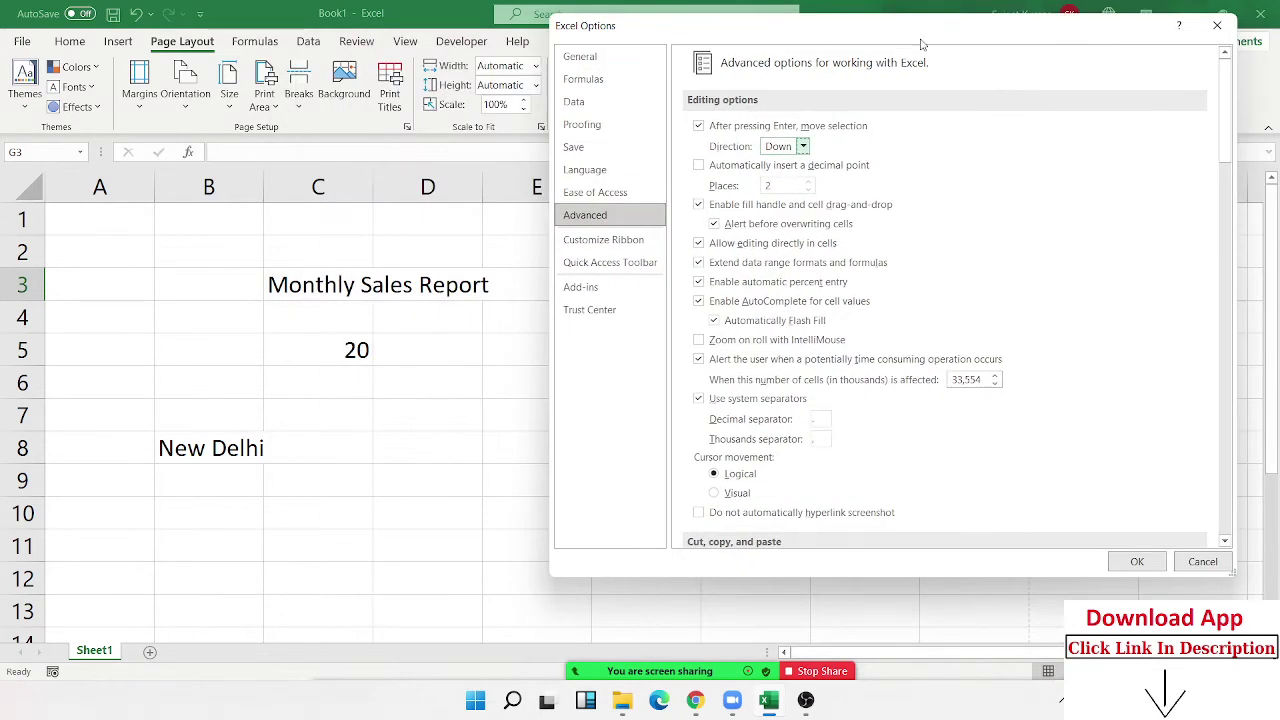
pyautogui.click(698, 167)
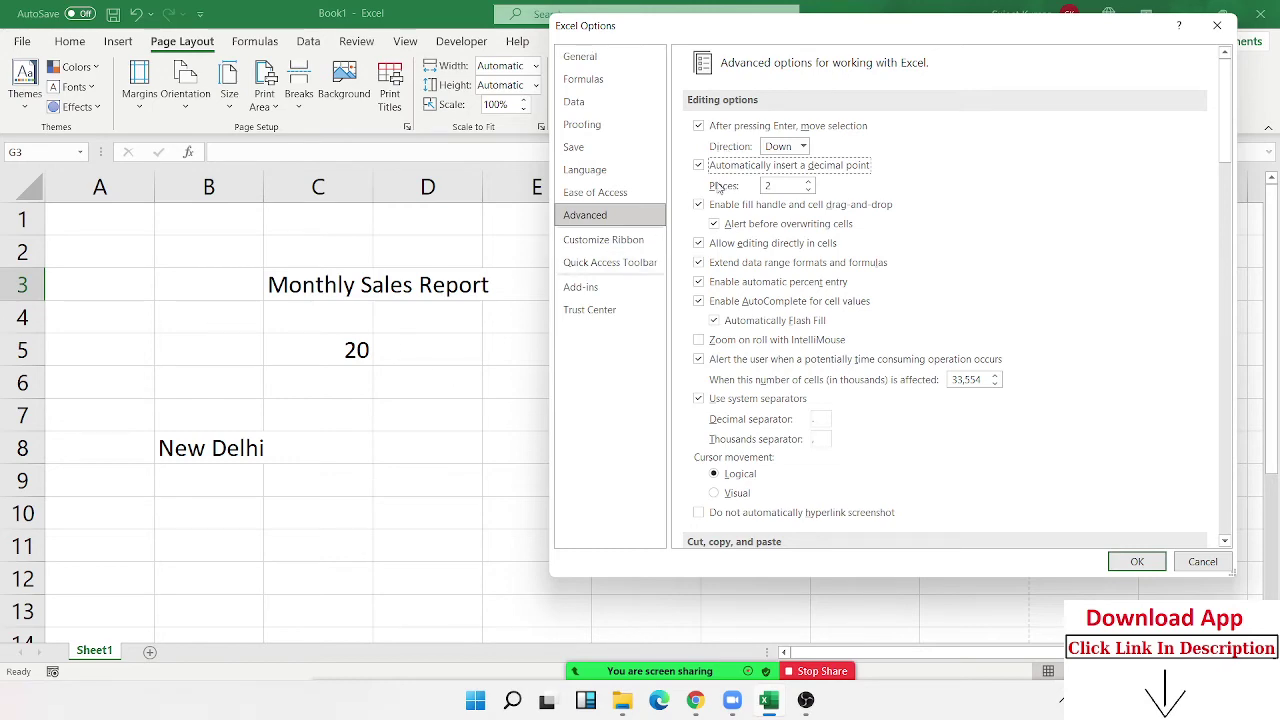
pyautogui.click(719, 168)
pyautogui.moveTo(805, 32)
pyautogui.mouseDown()
pyautogui.moveTo(805, 211)
pyautogui.moveTo(284, 100)
pyautogui.mouseUp()
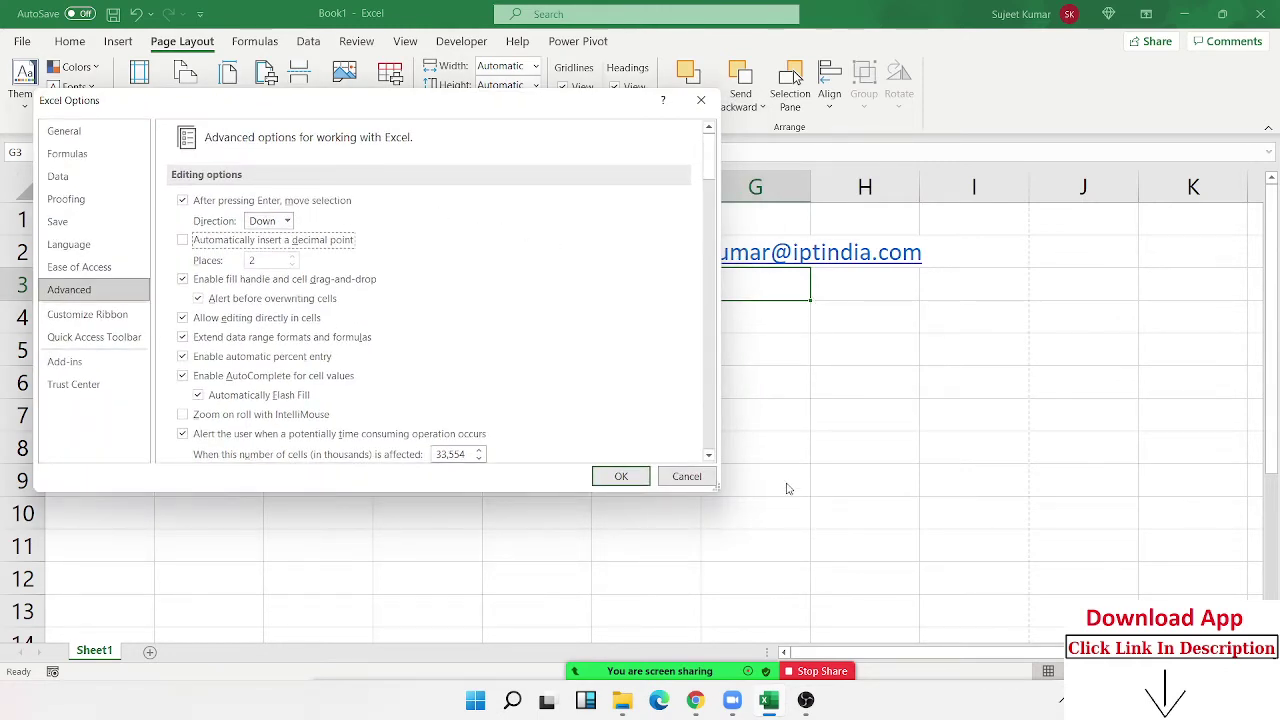
pyautogui.click(185, 282)
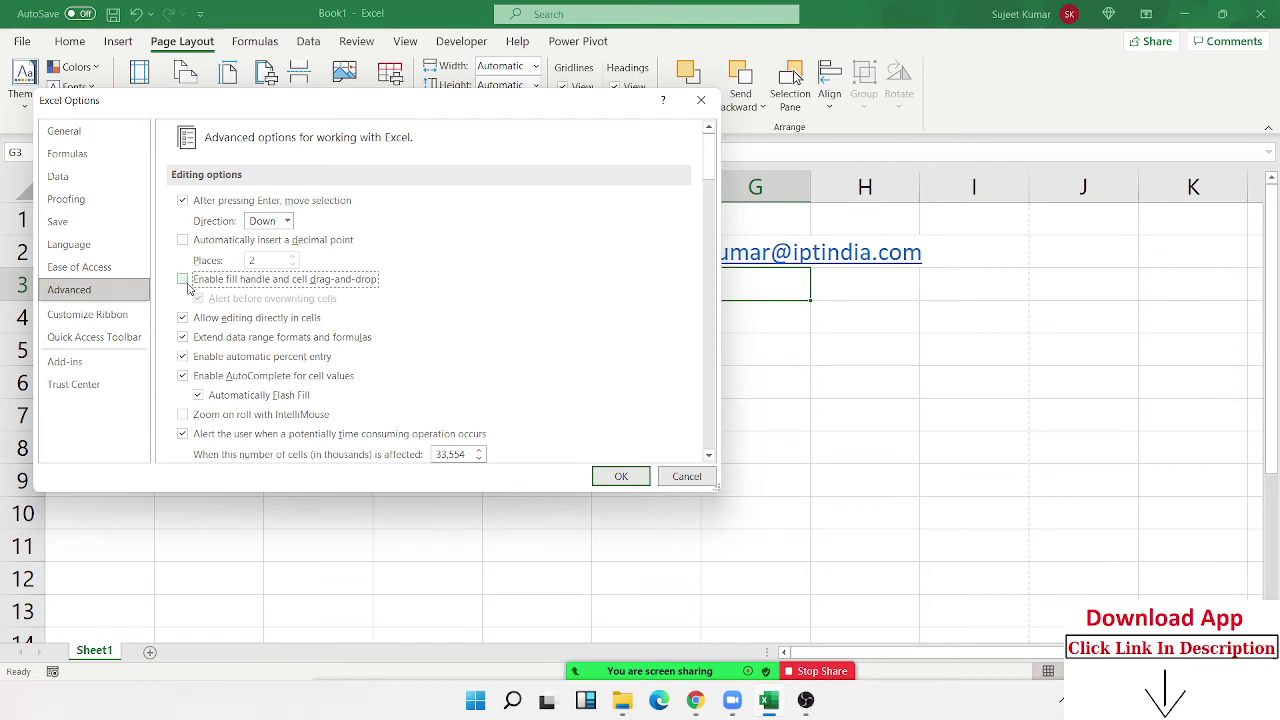
pyautogui.click(183, 280)
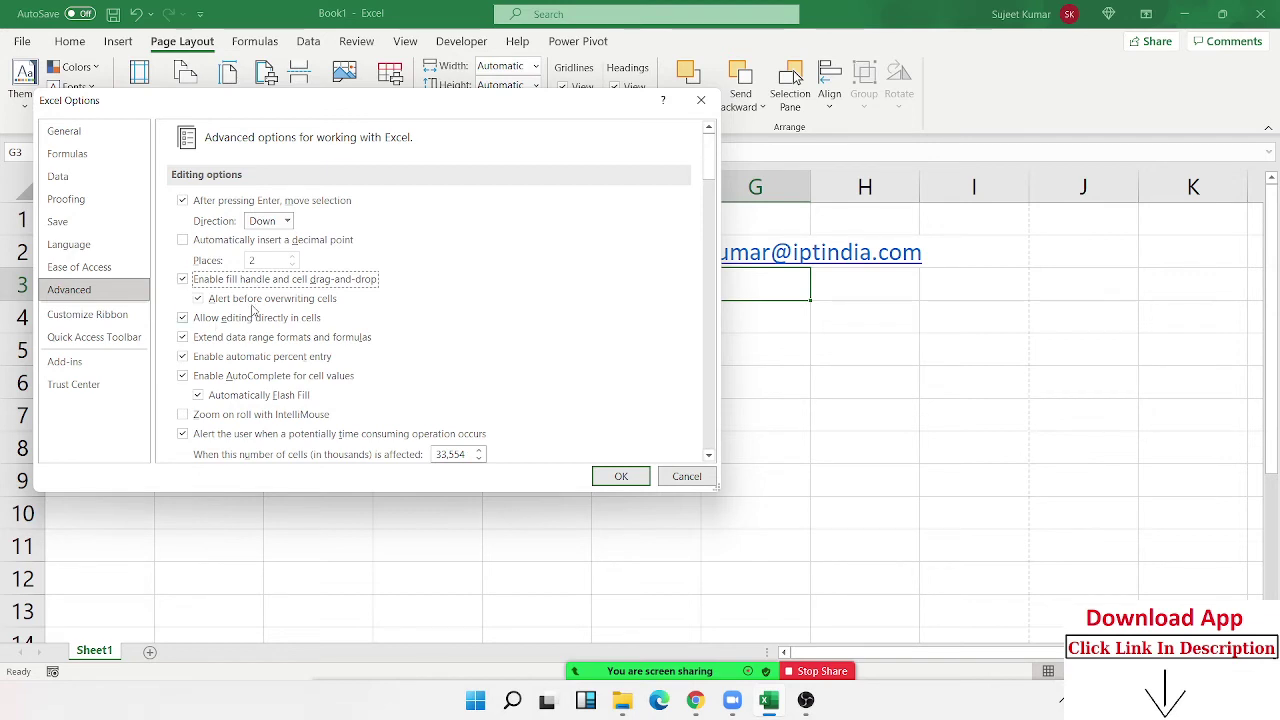
pyautogui.scroll(-3, 380, 311)
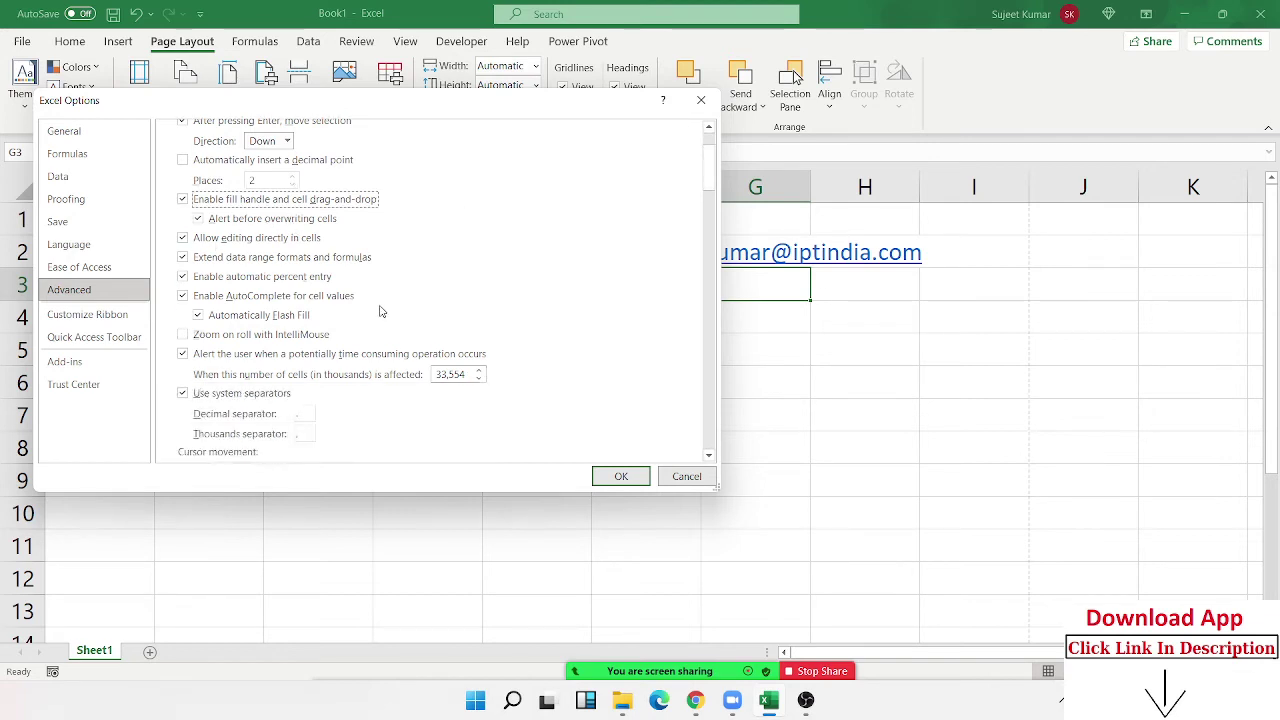
pyautogui.scroll(-3, 380, 311)
pyautogui.scroll(-1, 380, 311)
pyautogui.scroll(-4, 380, 311)
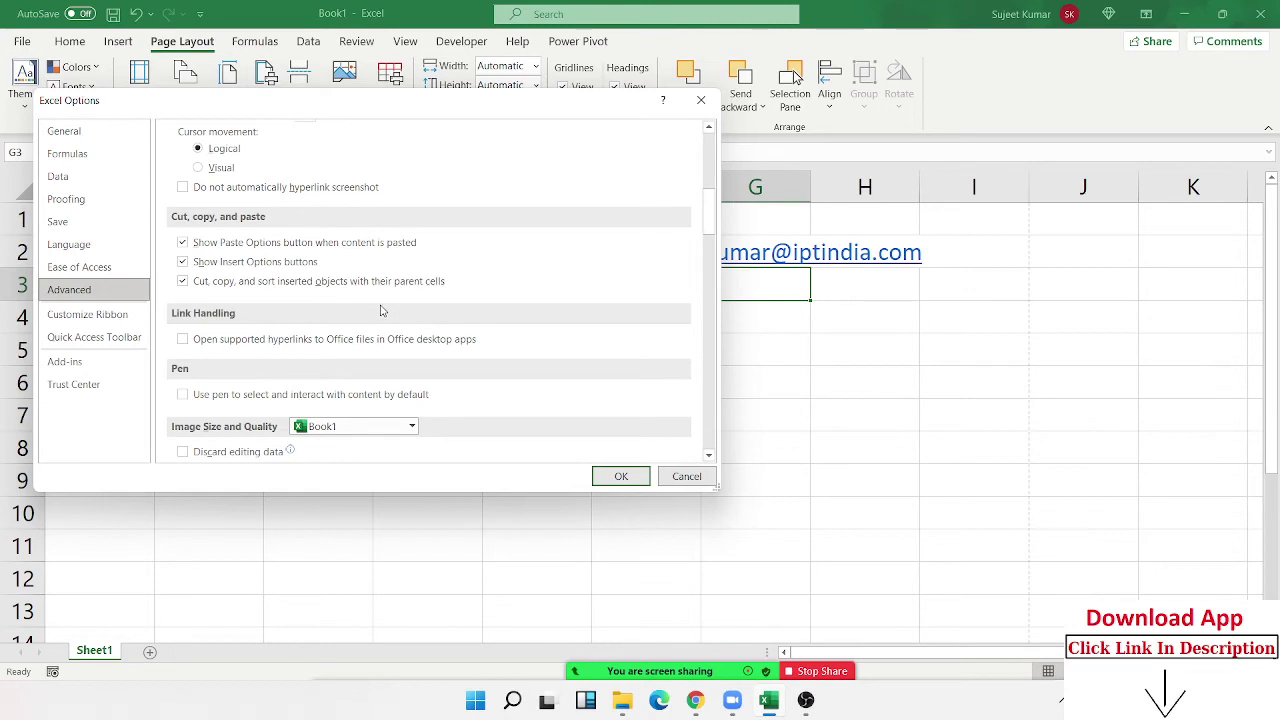
pyautogui.scroll(-4, 380, 311)
pyautogui.scroll(-3, 380, 311)
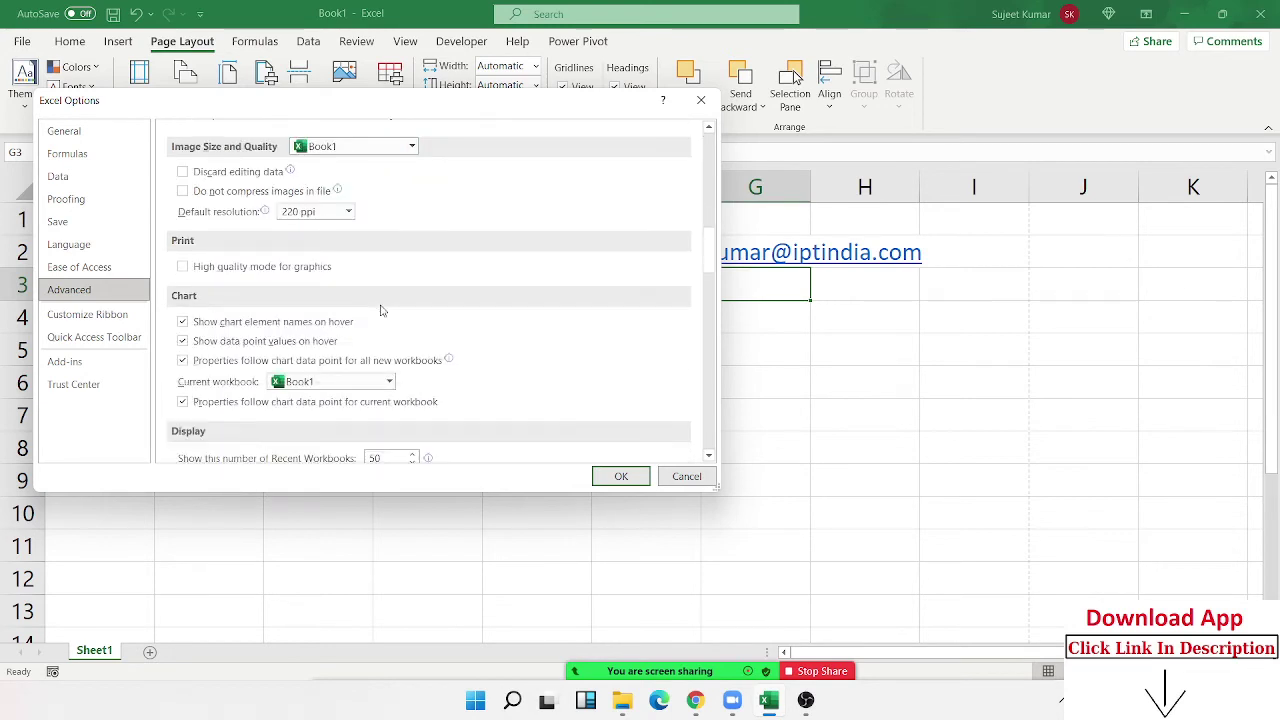
pyautogui.scroll(-1, 380, 311)
pyautogui.scroll(-3, 383, 307)
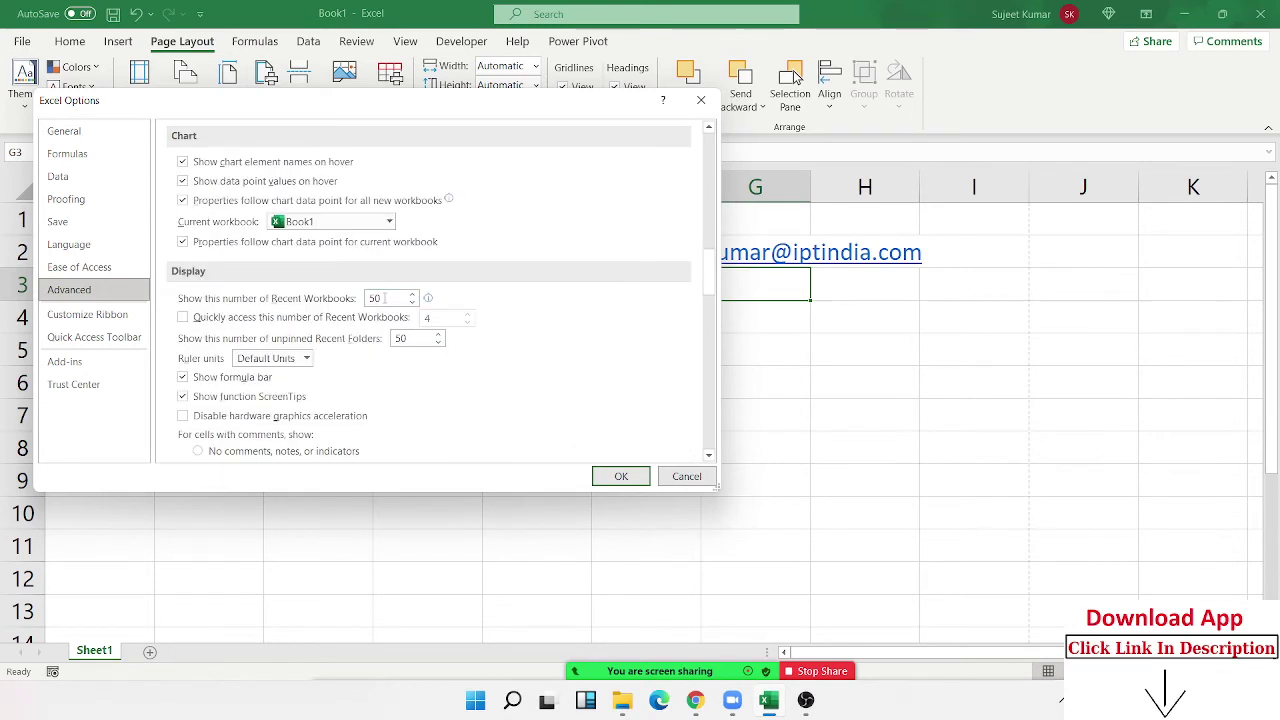
pyautogui.scroll(-3, 384, 300)
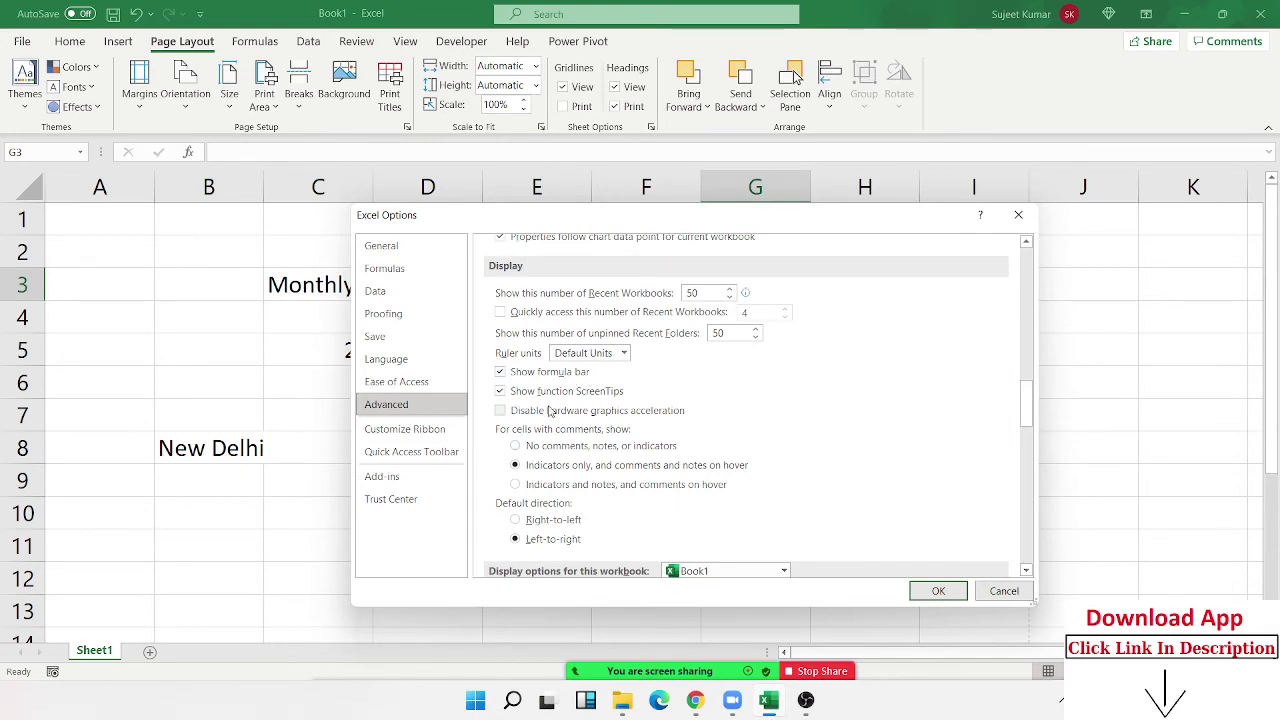
pyautogui.scroll(-2, 562, 442)
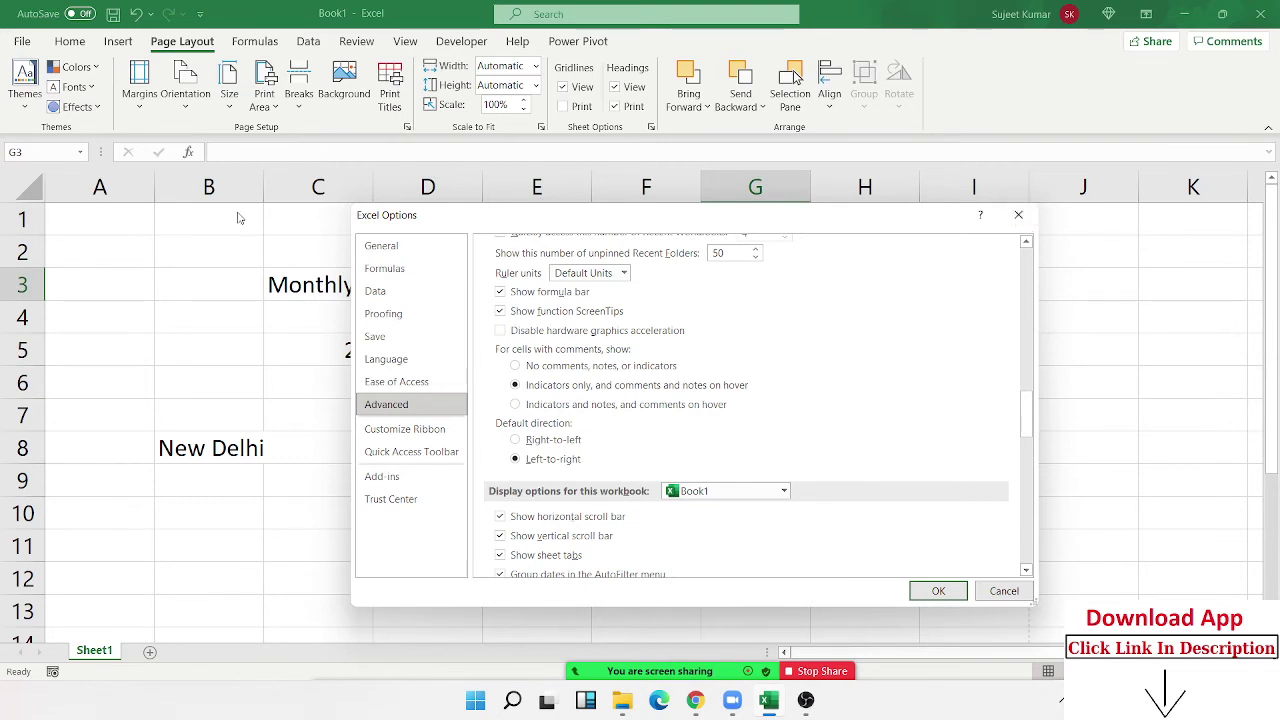
pyautogui.scroll(-3, 760, 420)
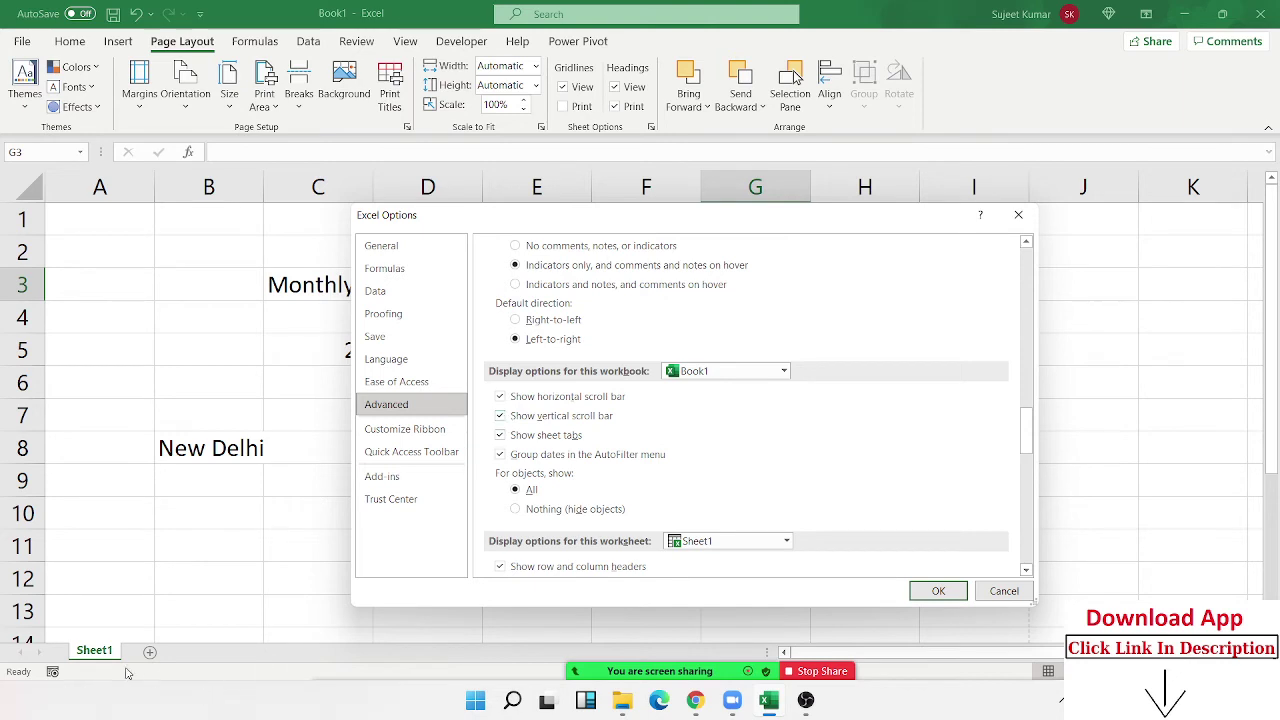
pyautogui.scroll(-3, 676, 430)
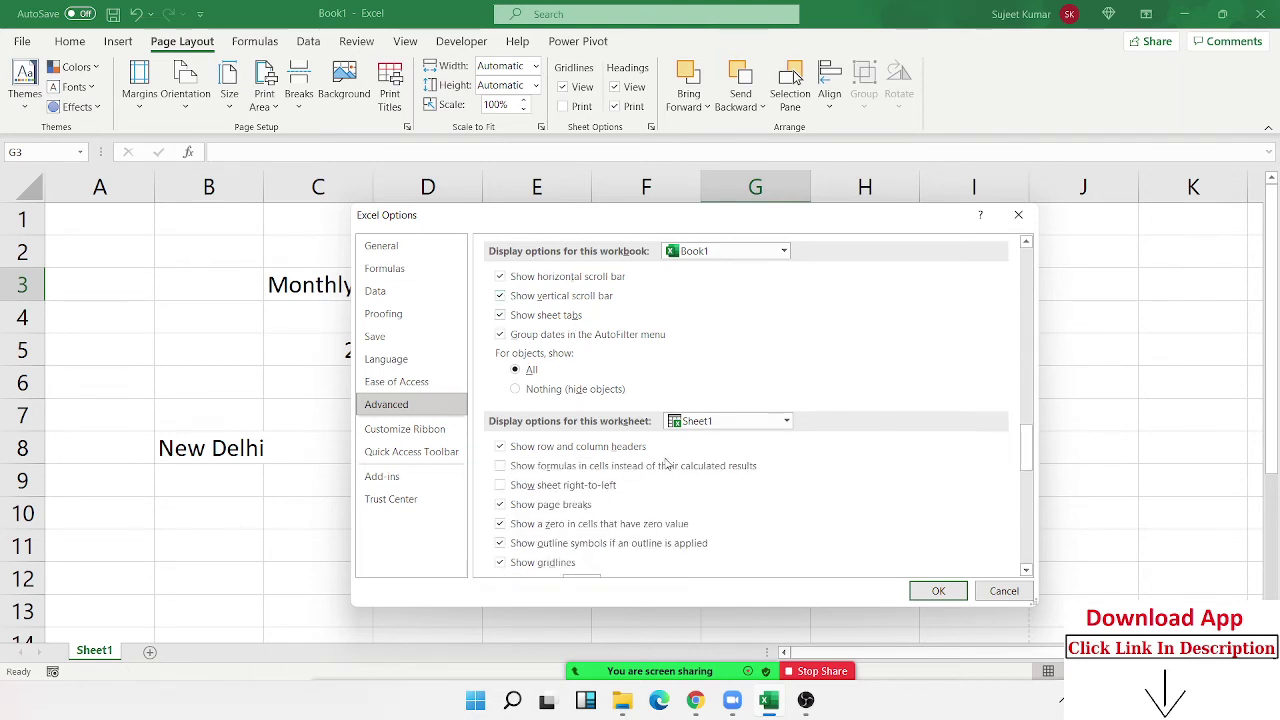
pyautogui.scroll(-2, 683, 428)
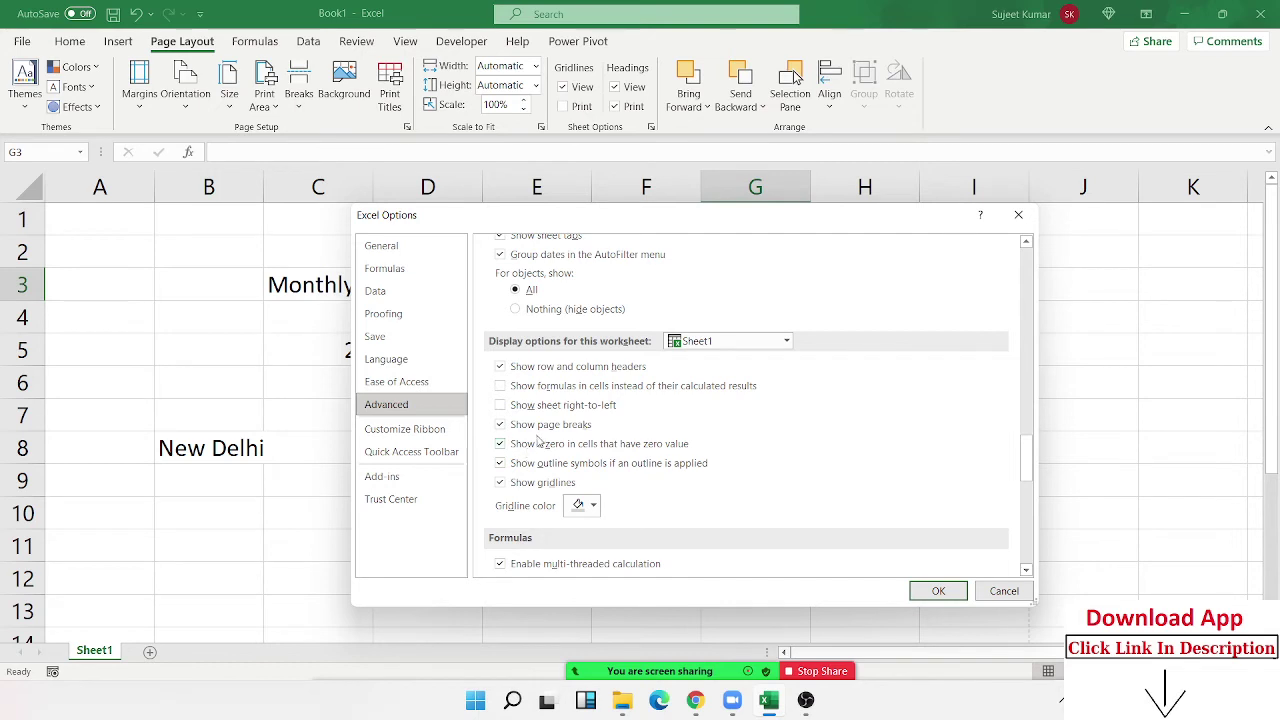
pyautogui.scroll(-2, 540, 440)
pyautogui.scroll(-2, 543, 437)
pyautogui.scroll(-2, 543, 435)
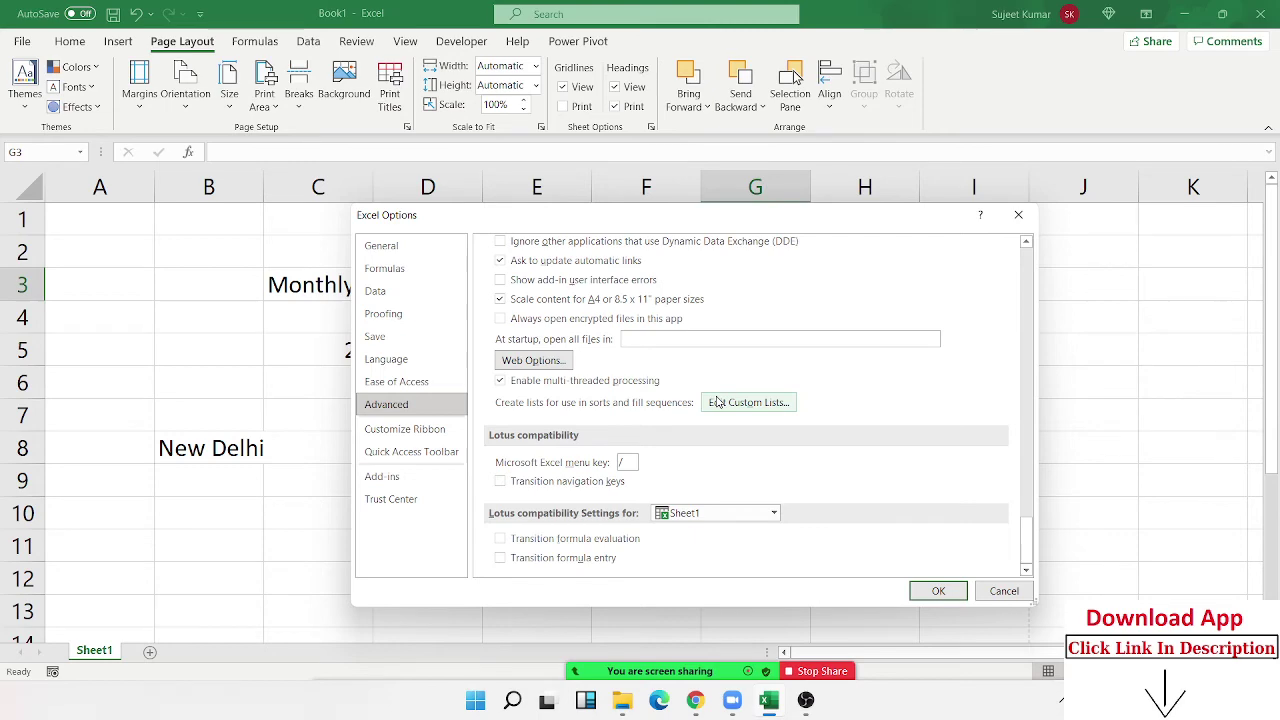
# - Close Custom Lists and Excel Options, then add a new blank Sheet2
pyautogui.click(717, 401)
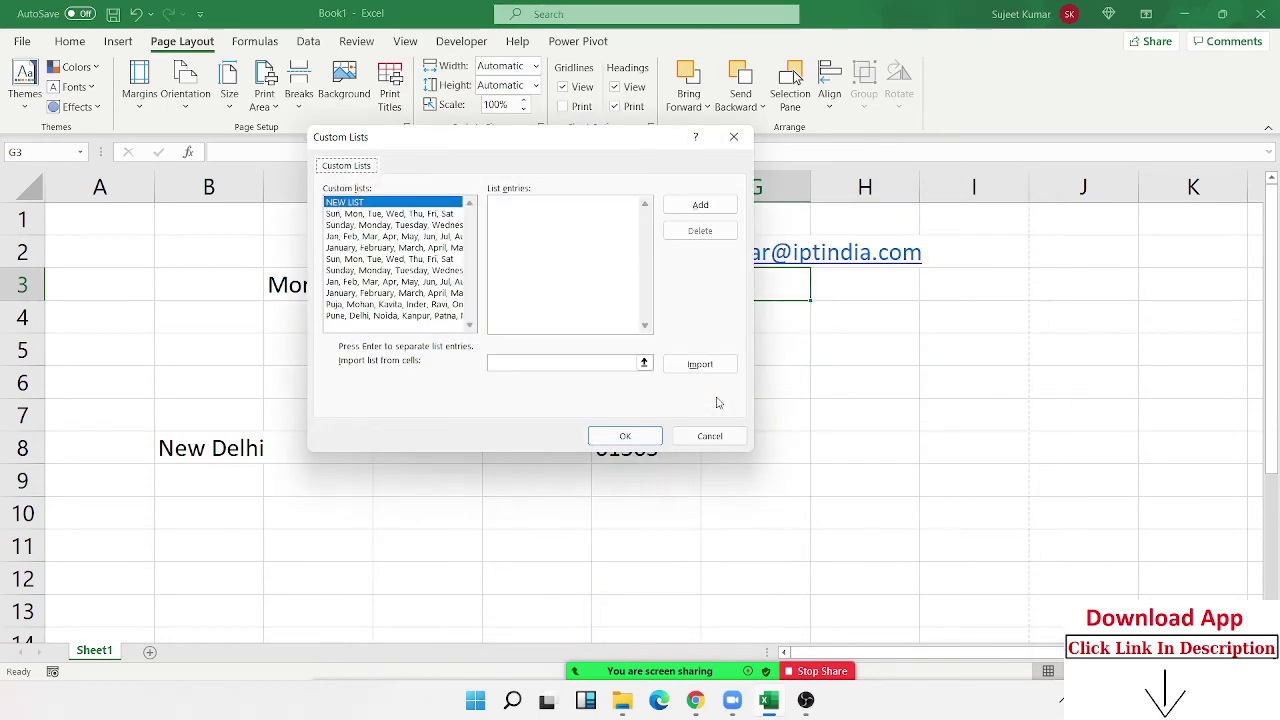
pyautogui.click(625, 436)
pyautogui.click(886, 603)
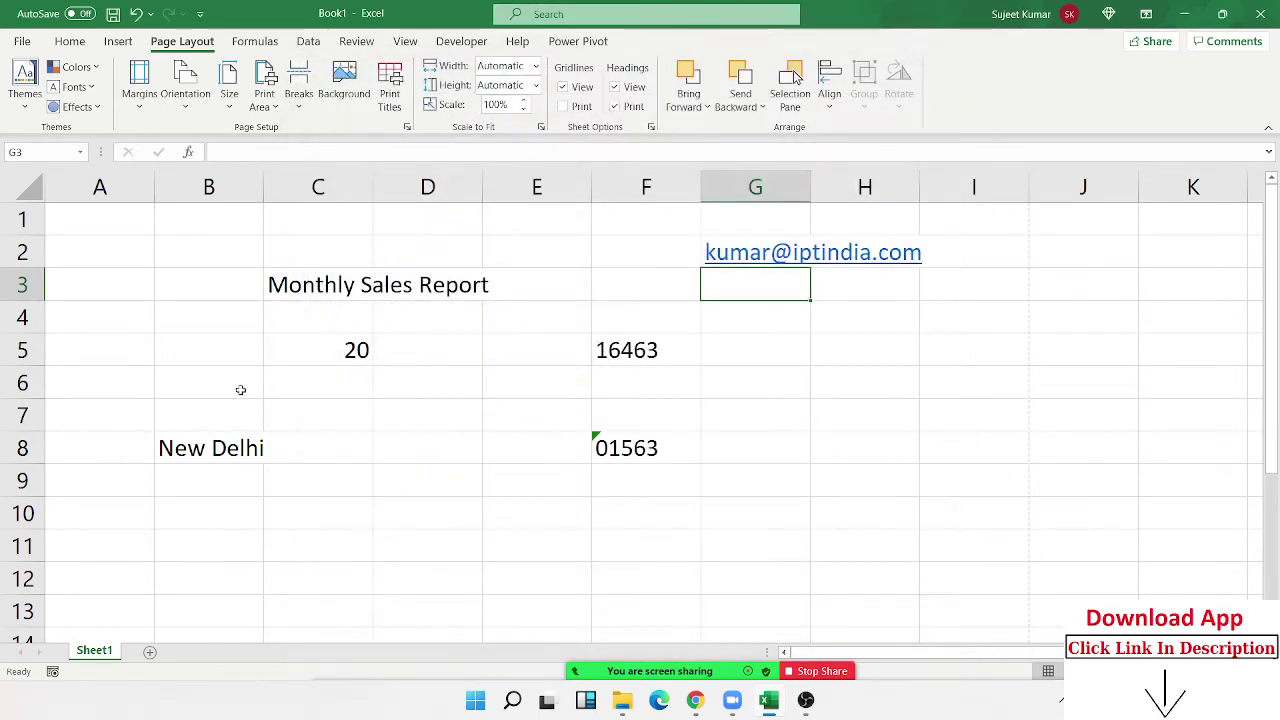
pyautogui.click(150, 651)
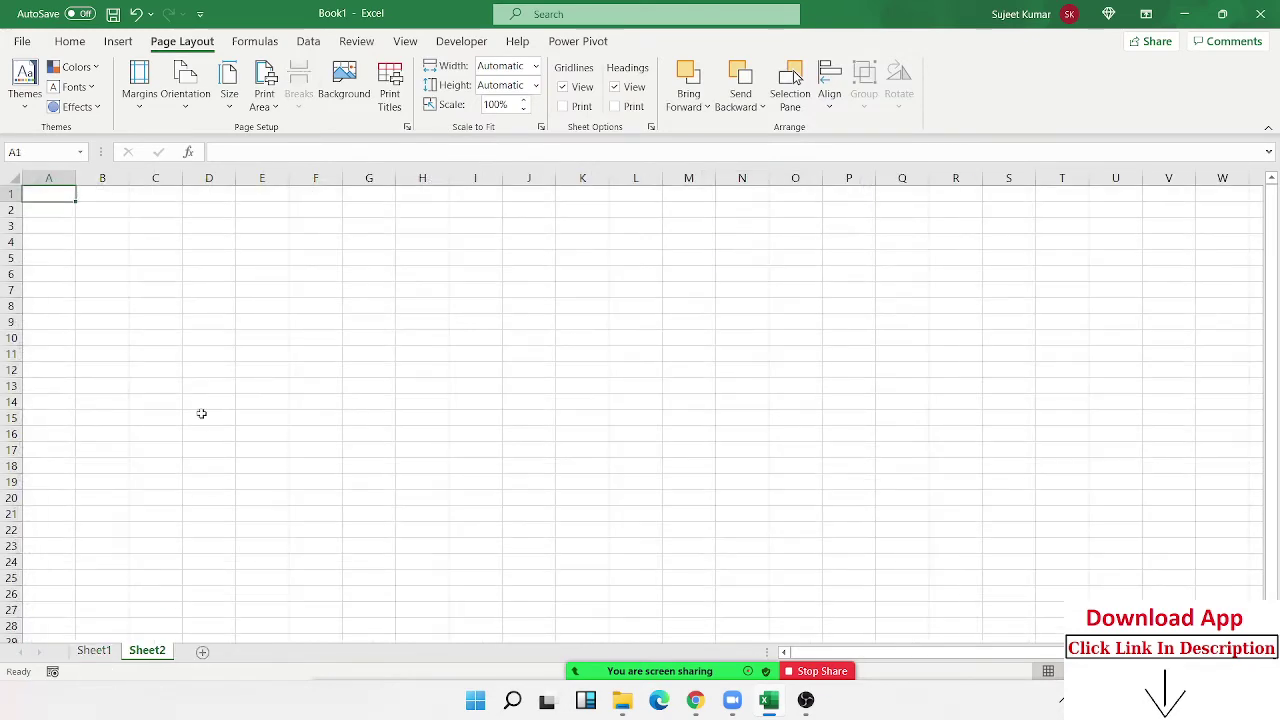
pyautogui.keyDown('ctrl'); pyautogui.scroll(2, 201, 413); pyautogui.keyUp('ctrl')
pyautogui.keyDown('ctrl'); pyautogui.scroll(1, 201, 413); pyautogui.keyUp('ctrl')
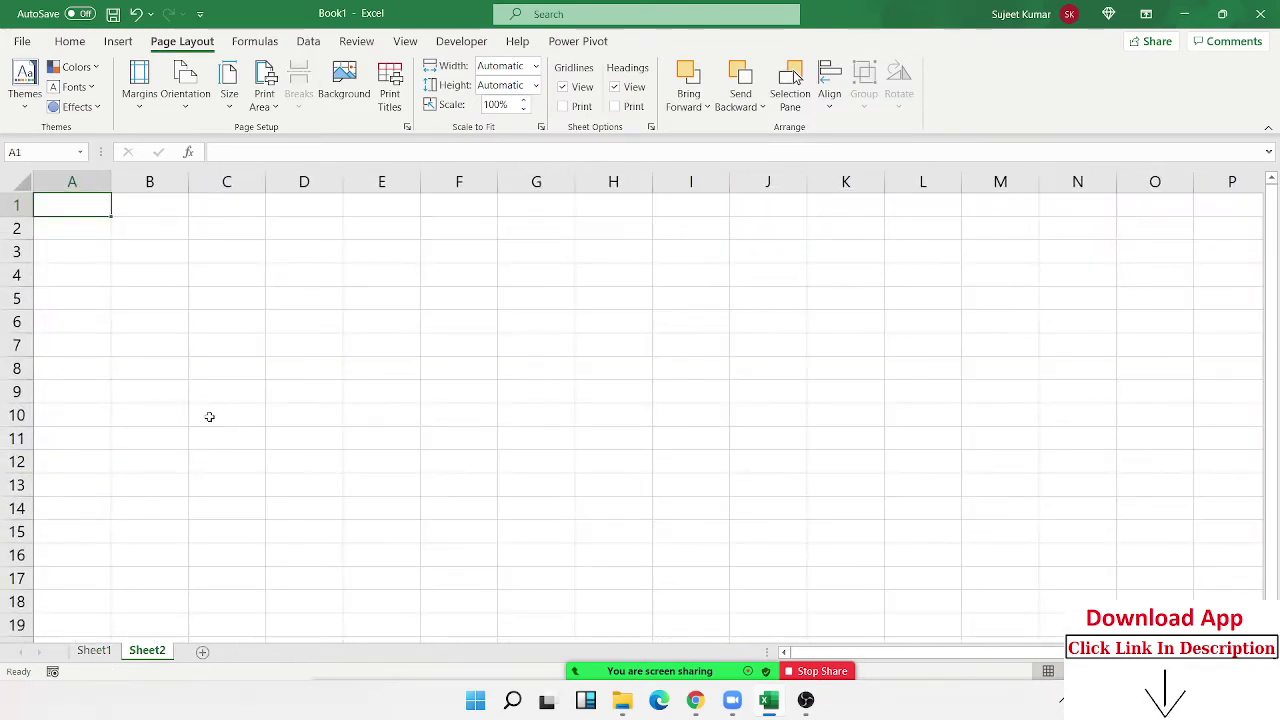
# - Enter JAN in A1 and fill the months down to DEC in row 12
pyautogui.write('JAN')
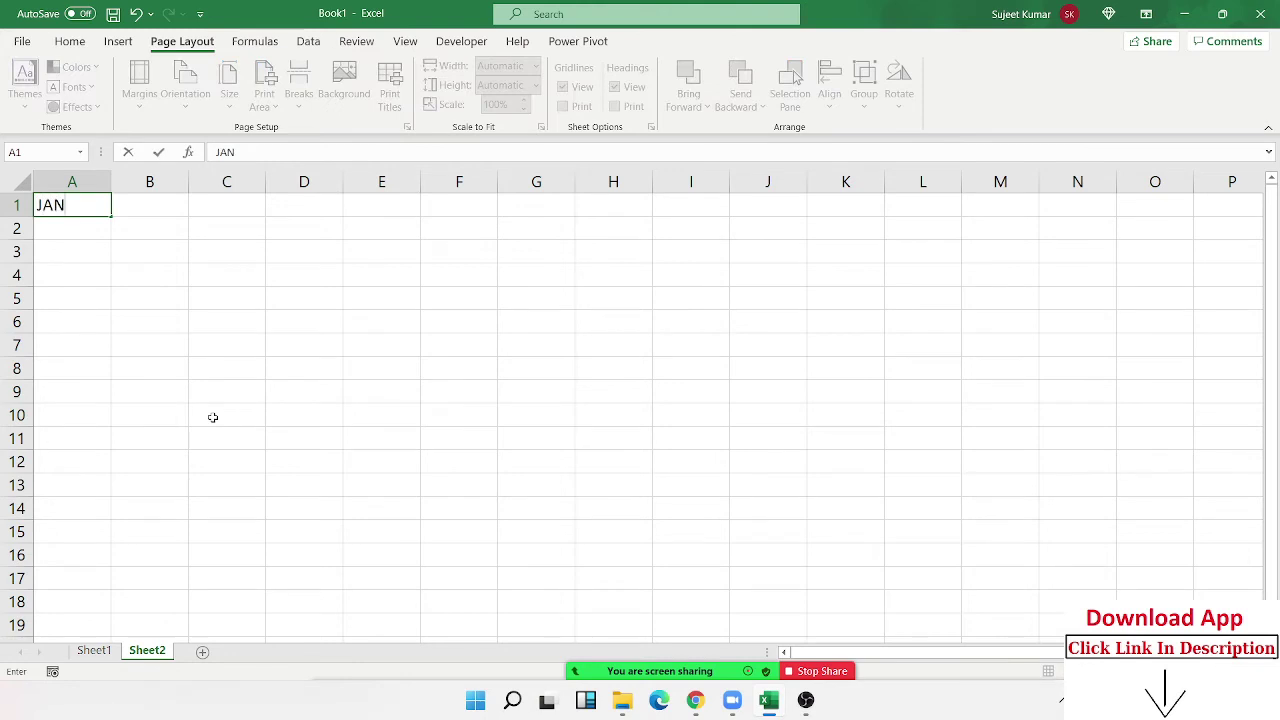
pyautogui.press('Return')
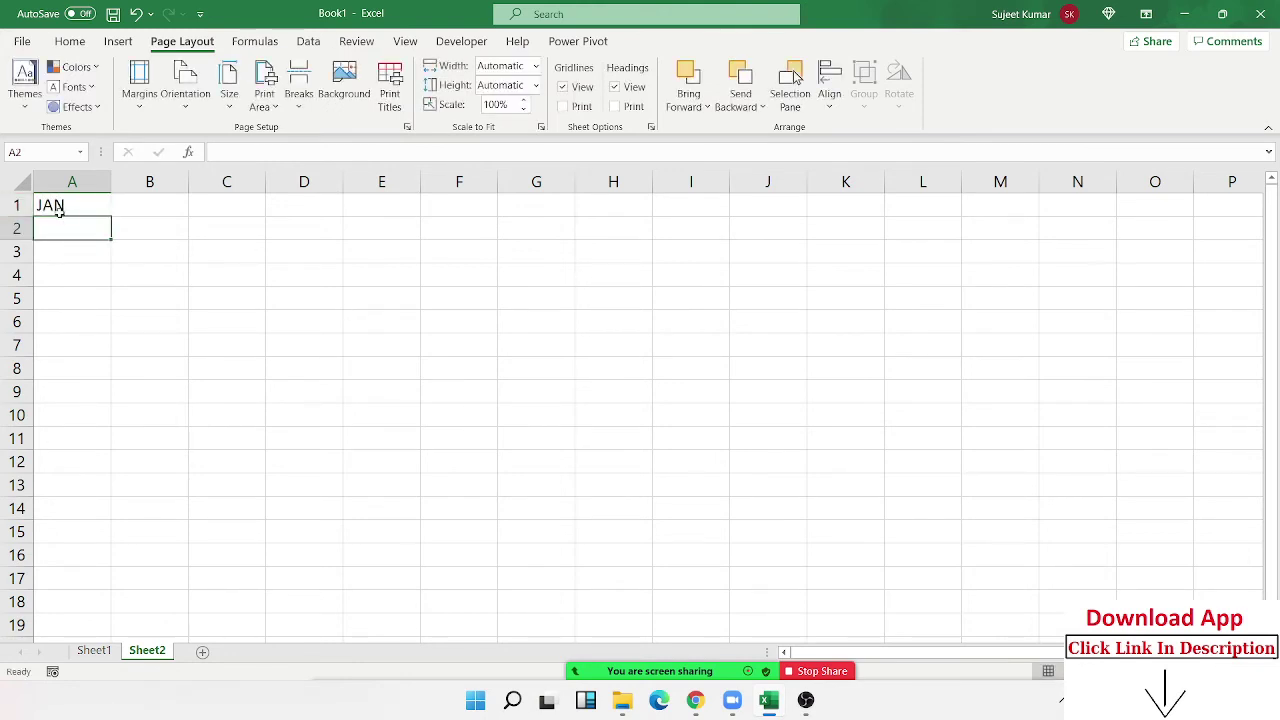
pyautogui.click(77, 211)
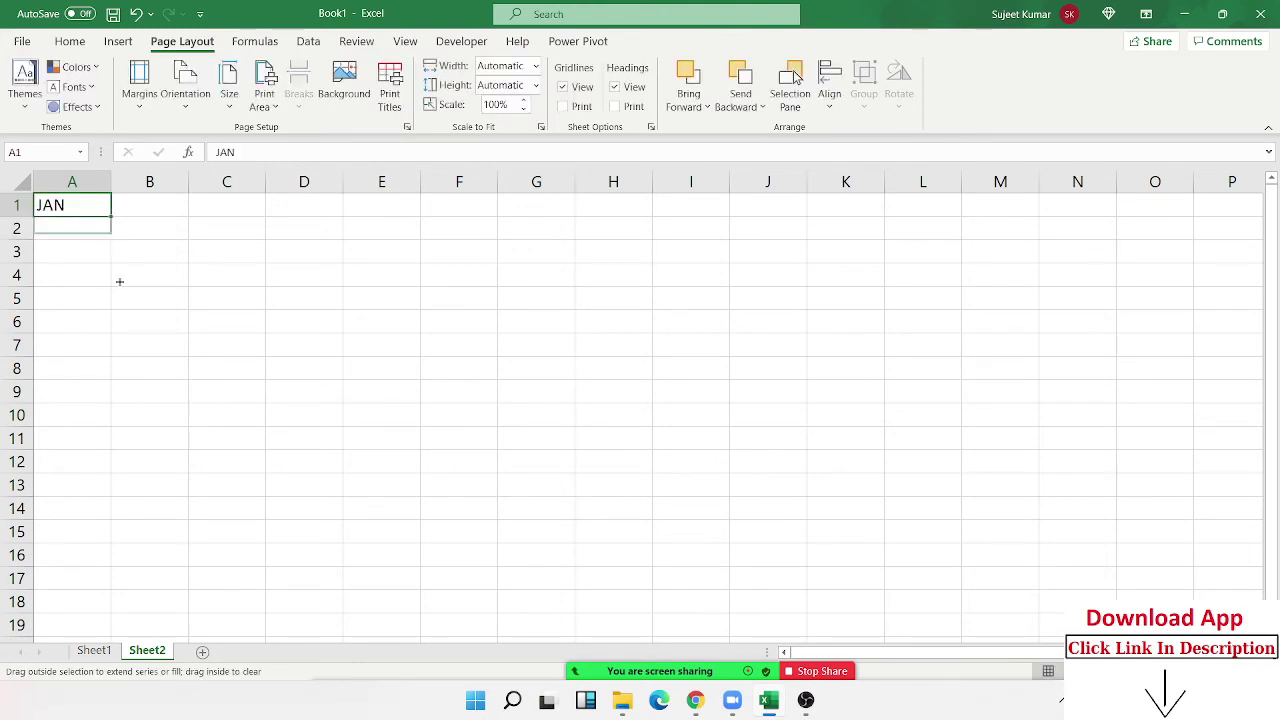
pyautogui.moveTo(110, 217); pyautogui.dragTo(113, 472)
# - Enter Sun in B1 and auto-fill the weekdays down to row 12
pyautogui.click(150, 198)
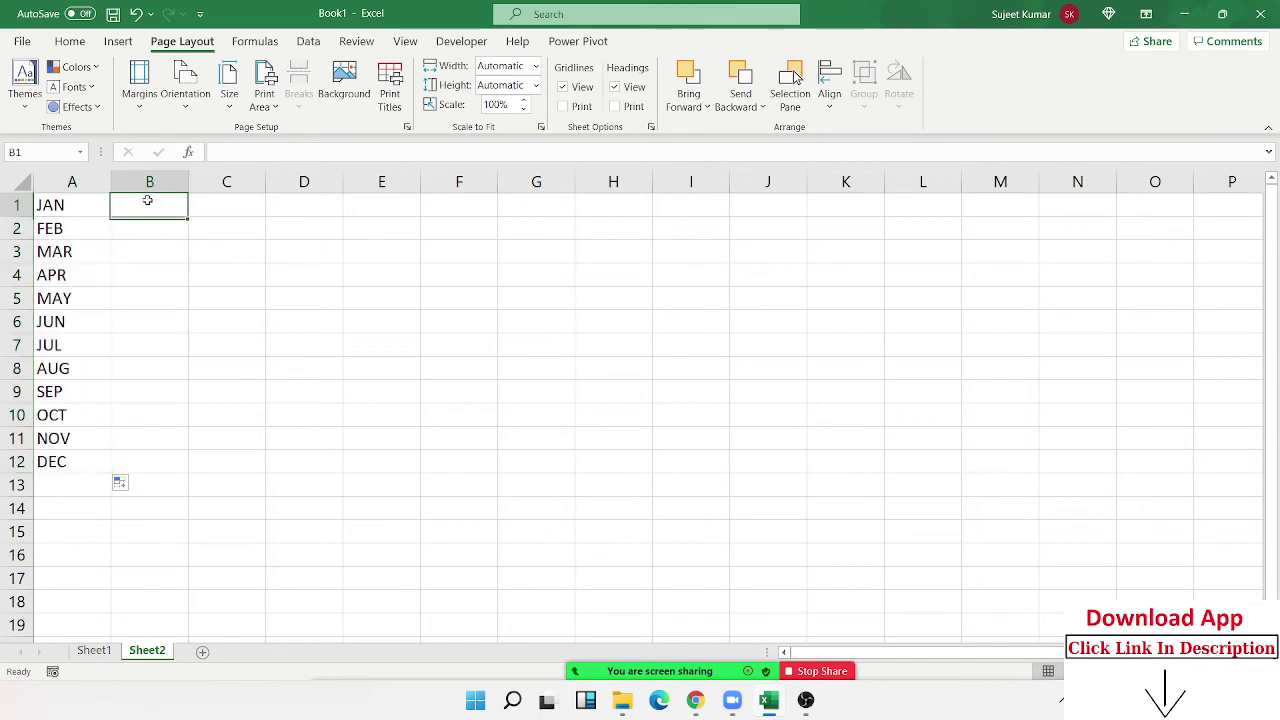
pyautogui.write('Su')
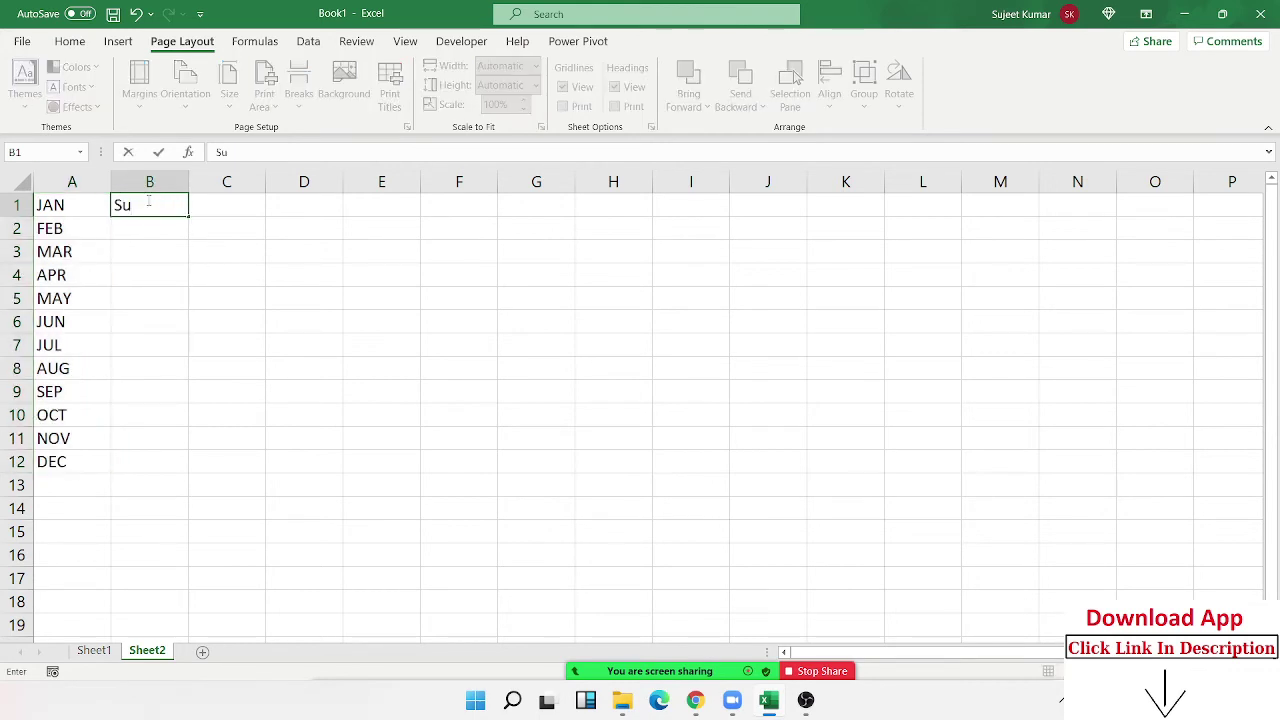
pyautogui.write('n')
pyautogui.press('Return')
pyautogui.click(148, 201)
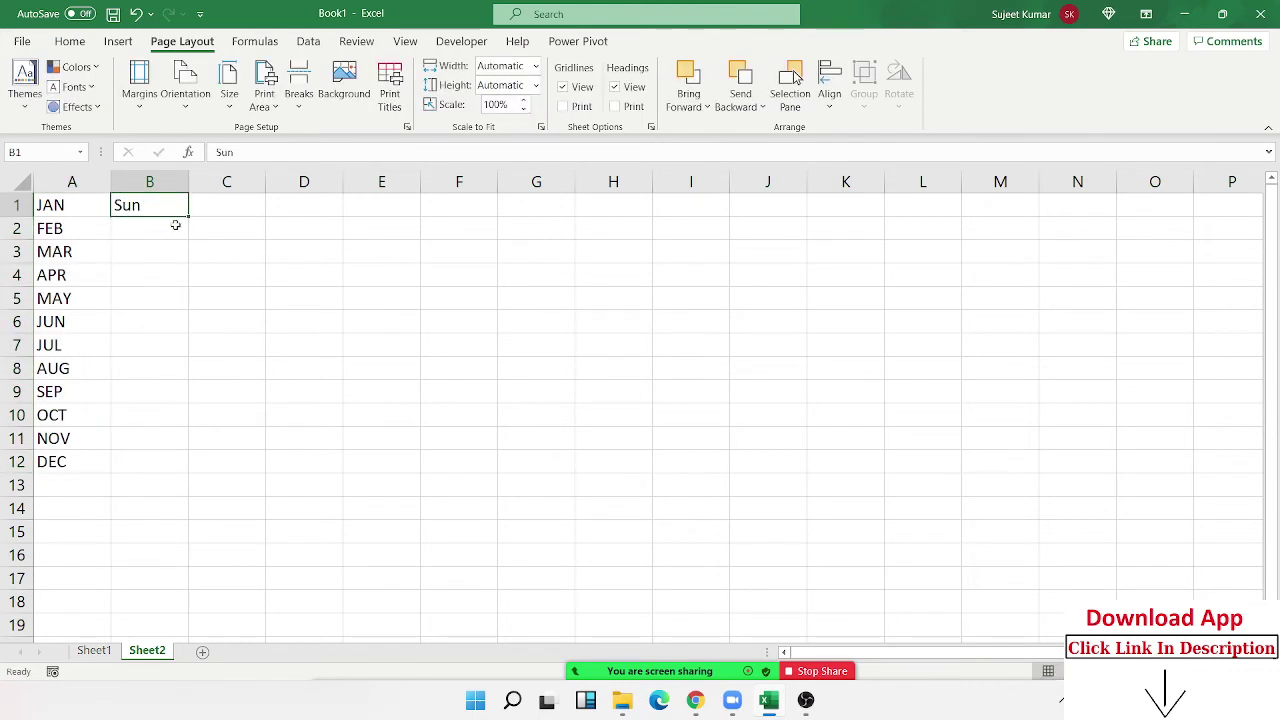
pyautogui.doubleClick(187, 216)
# - Enter a first name in C1 and auto-fill the custom name series to row 12
pyautogui.click(212, 205)
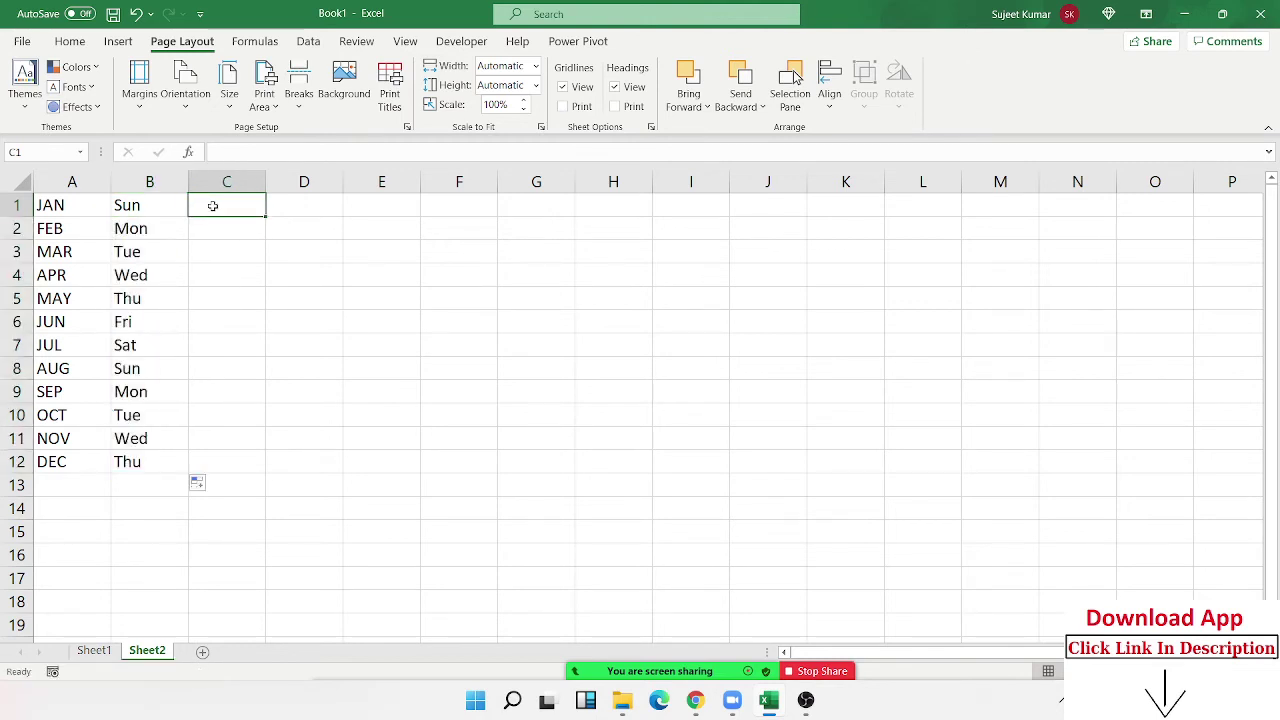
pyautogui.write('Puj')
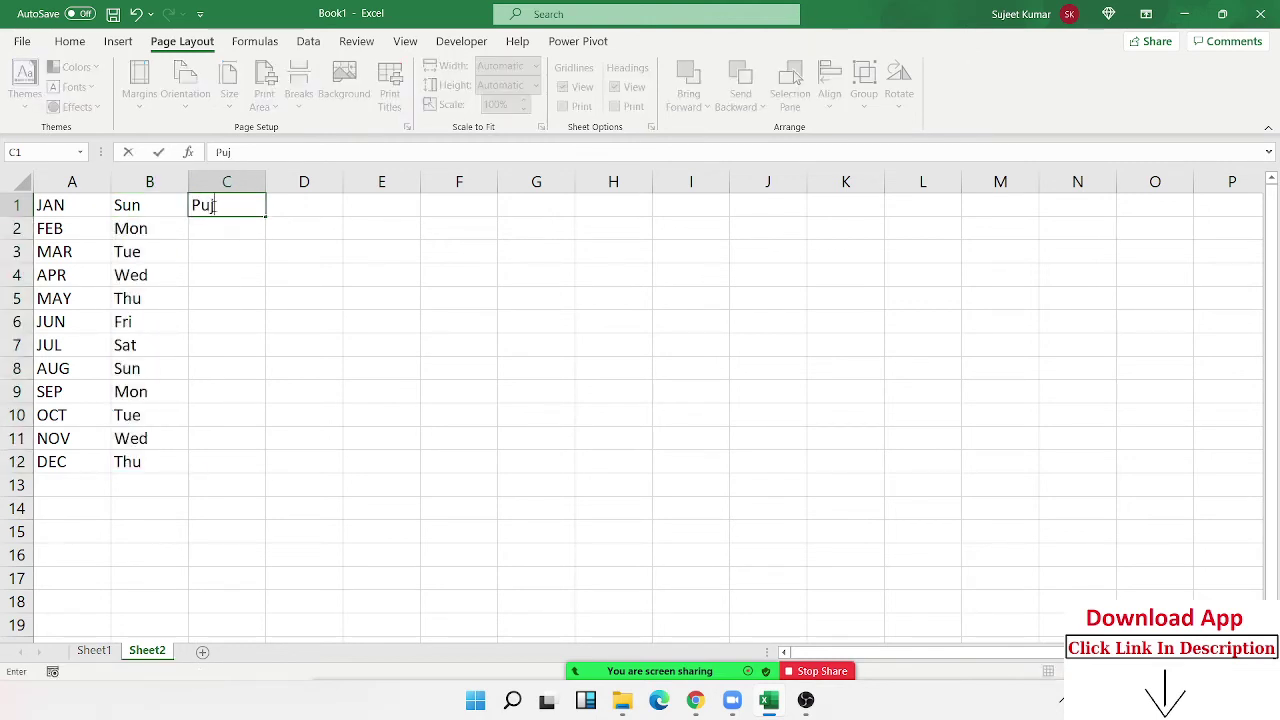
pyautogui.write('a')
pyautogui.press('Return')
pyautogui.click(251, 208)
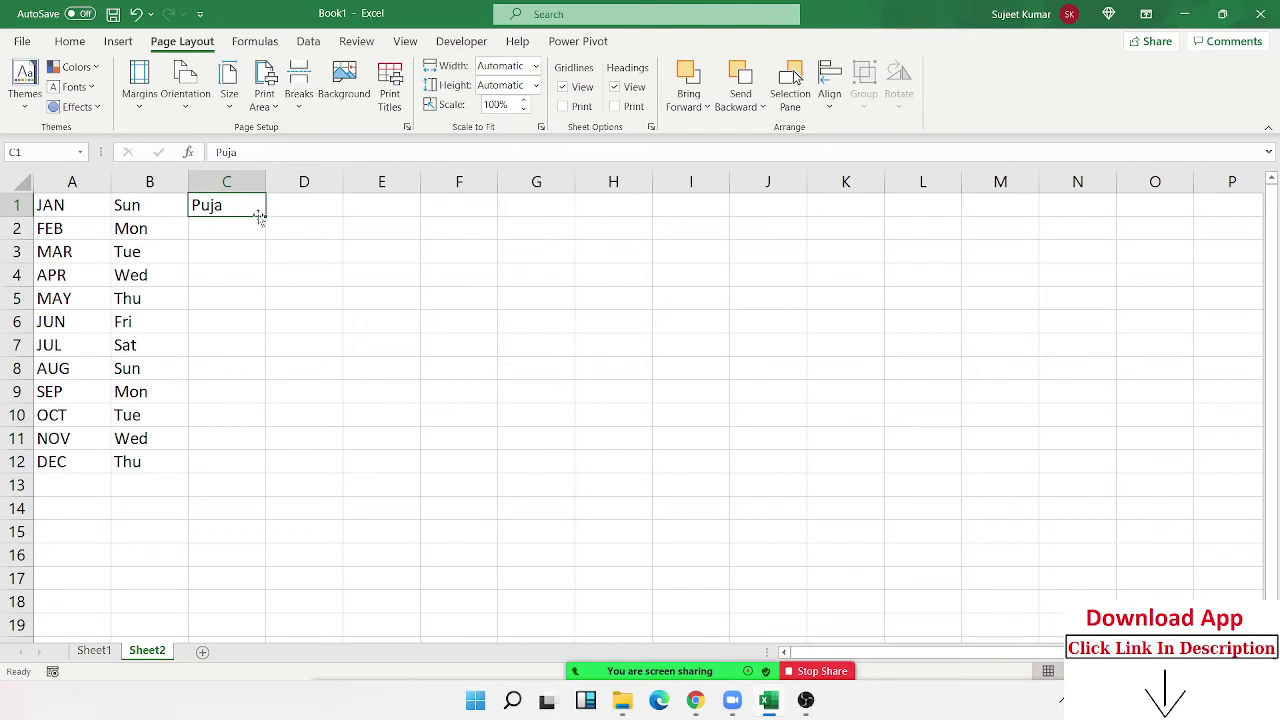
pyautogui.doubleClick(259, 217)
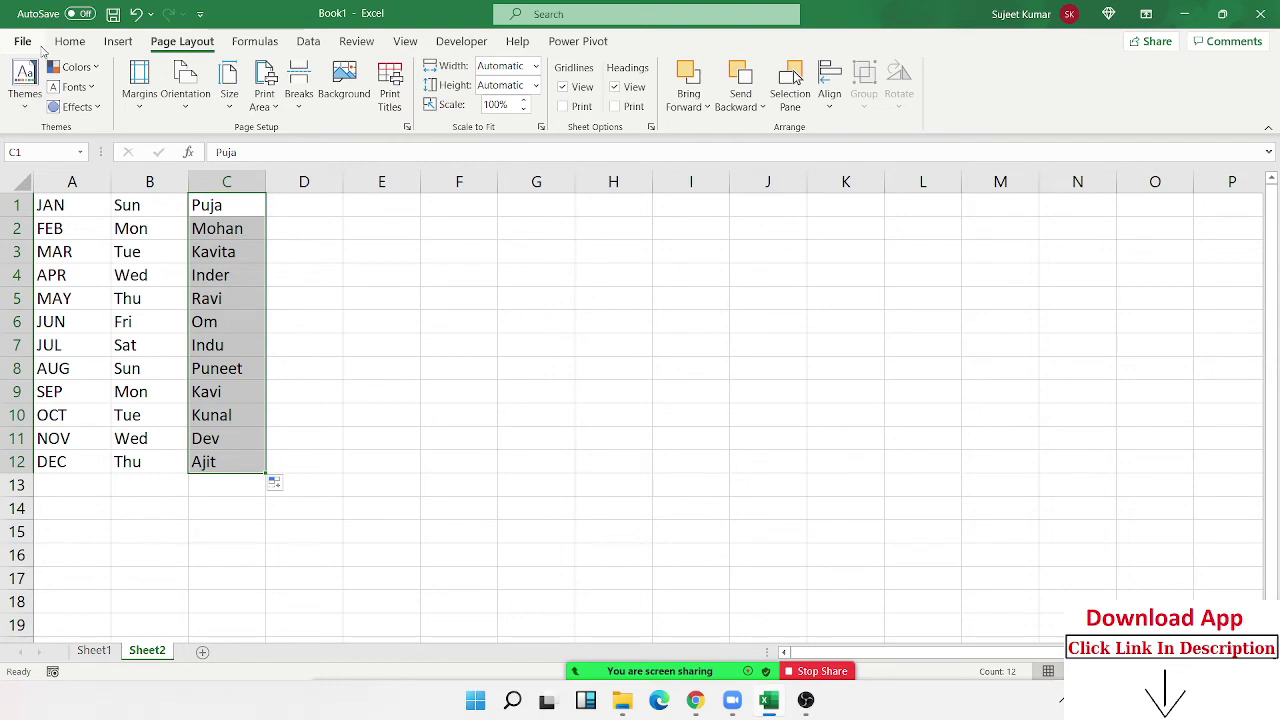
# - Open Excel Options and twice try setting Excel as the default app, dismissing each notice
pyautogui.click(30, 44)
pyautogui.click(54, 650)
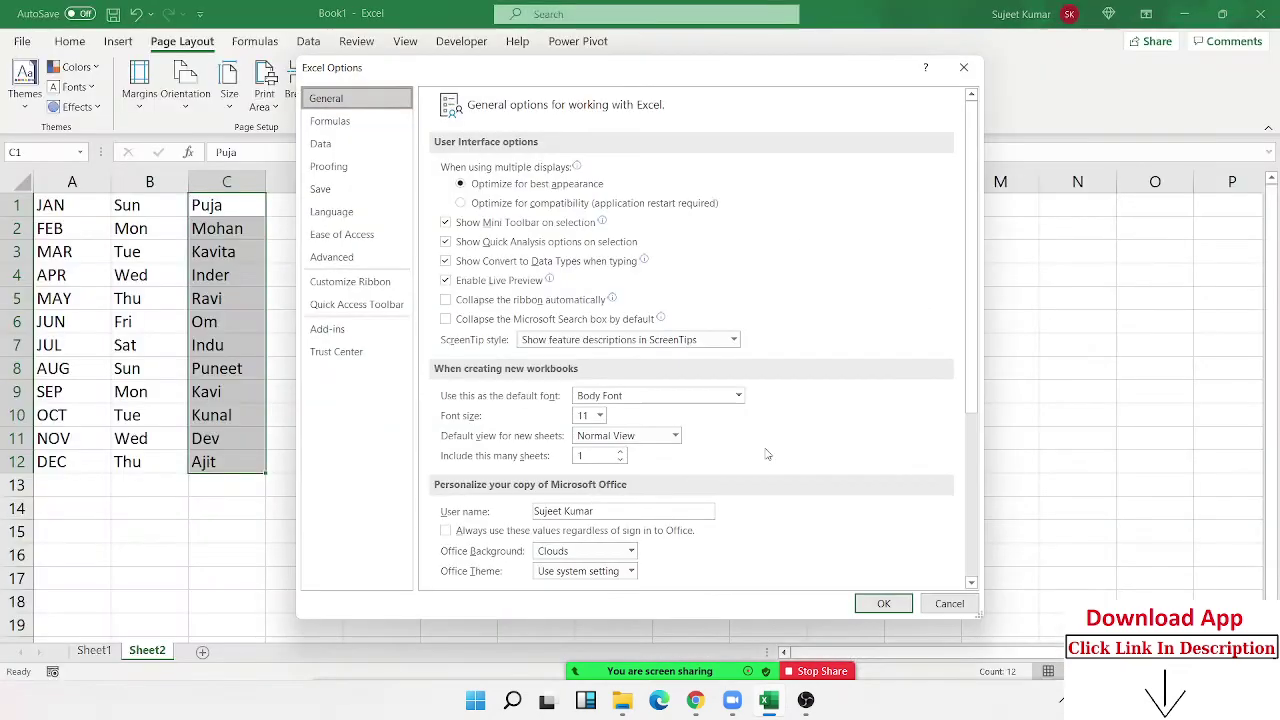
pyautogui.scroll(-5, 767, 454)
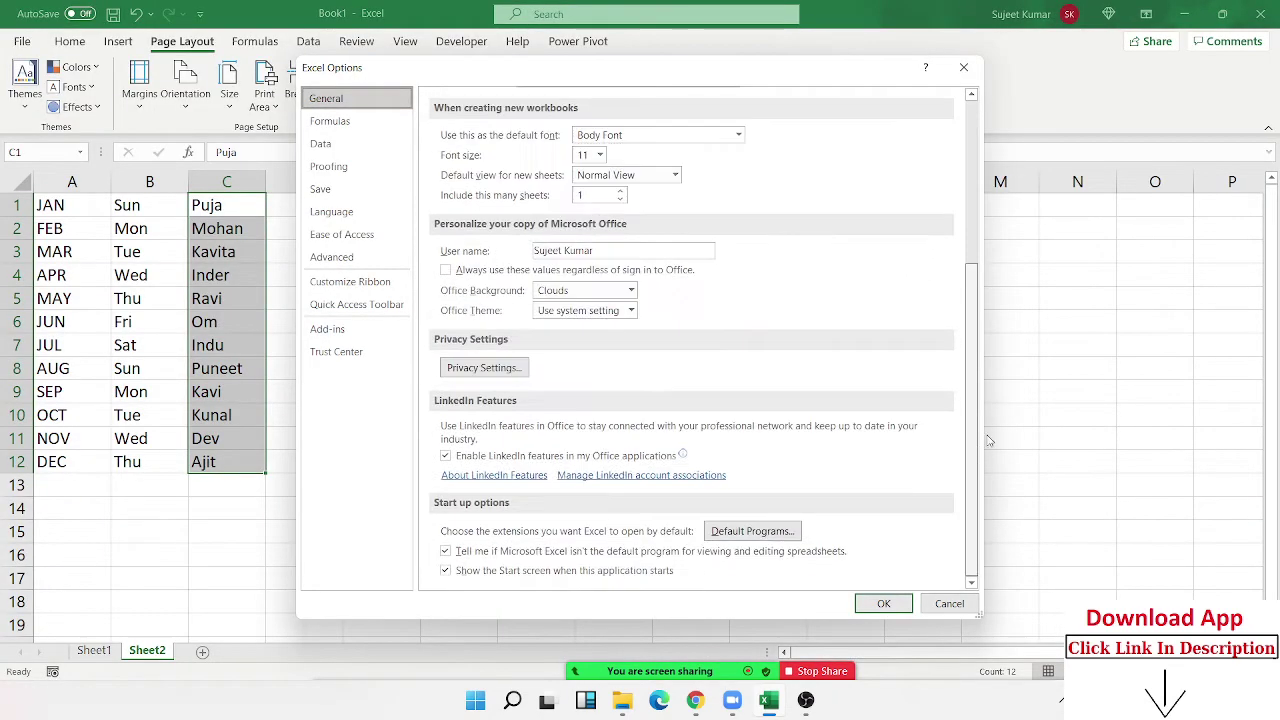
pyautogui.click(795, 539)
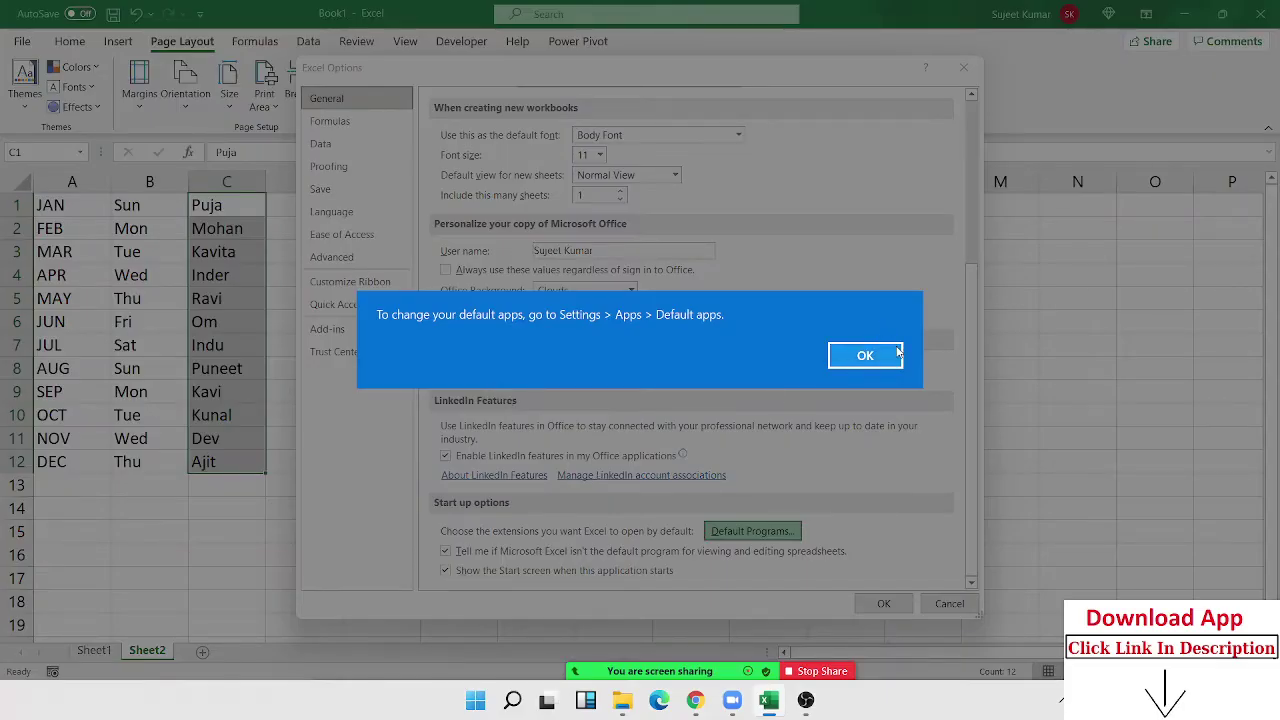
pyautogui.click(896, 354)
pyautogui.click(755, 531)
pyautogui.click(880, 358)
# - Go to the Advanced page and open the Edit Custom Lists dialog
pyautogui.scroll(2, 706, 362)
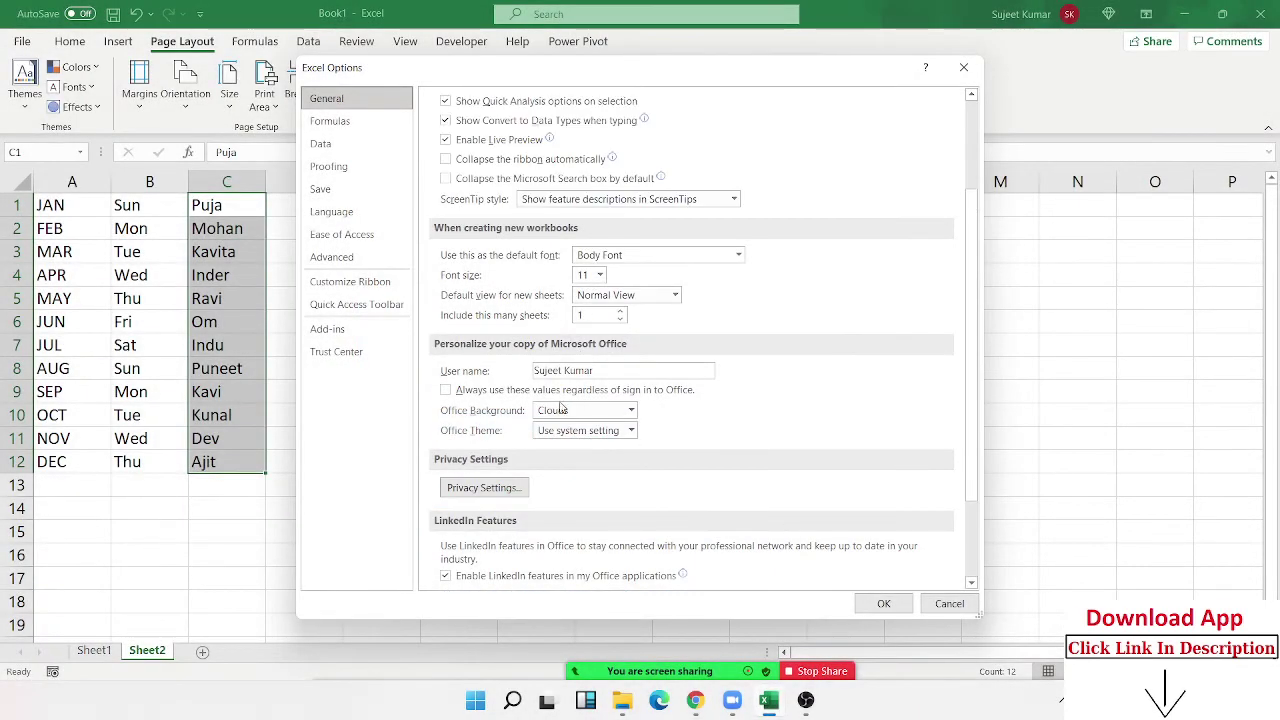
pyautogui.click(331, 257)
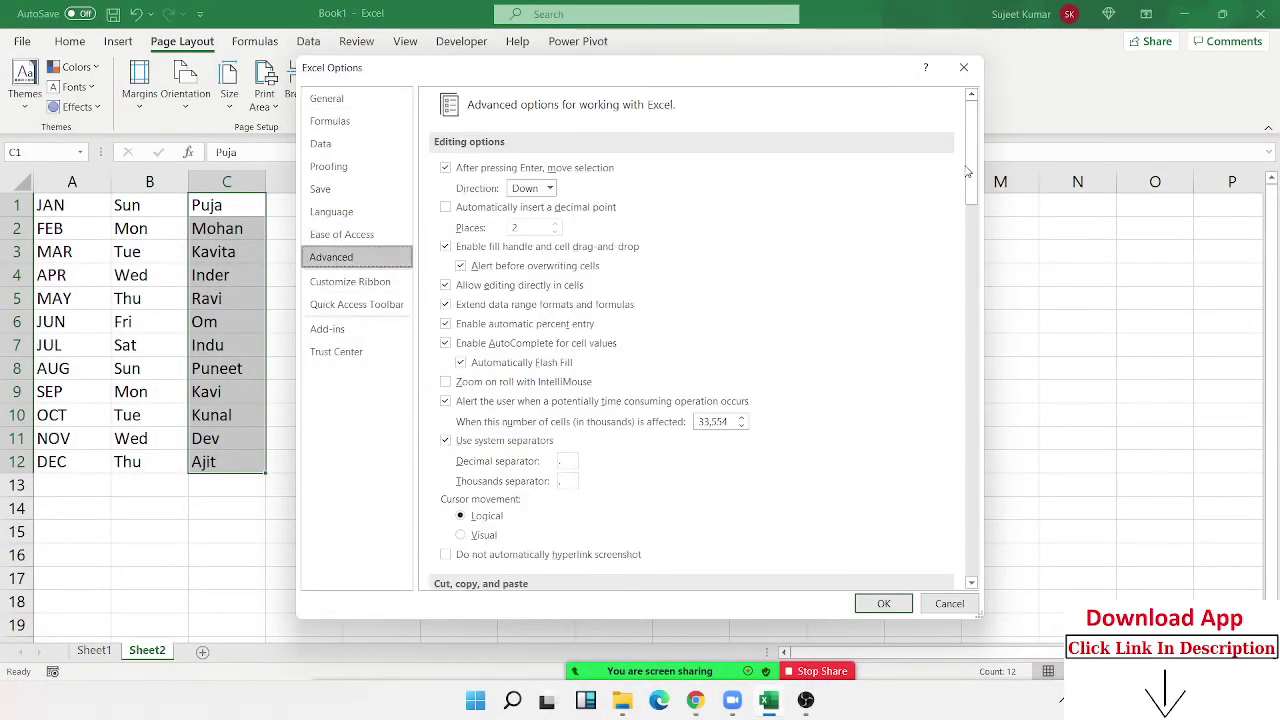
pyautogui.moveTo(970, 170); pyautogui.dragTo(970, 500)
pyautogui.click(706, 430)
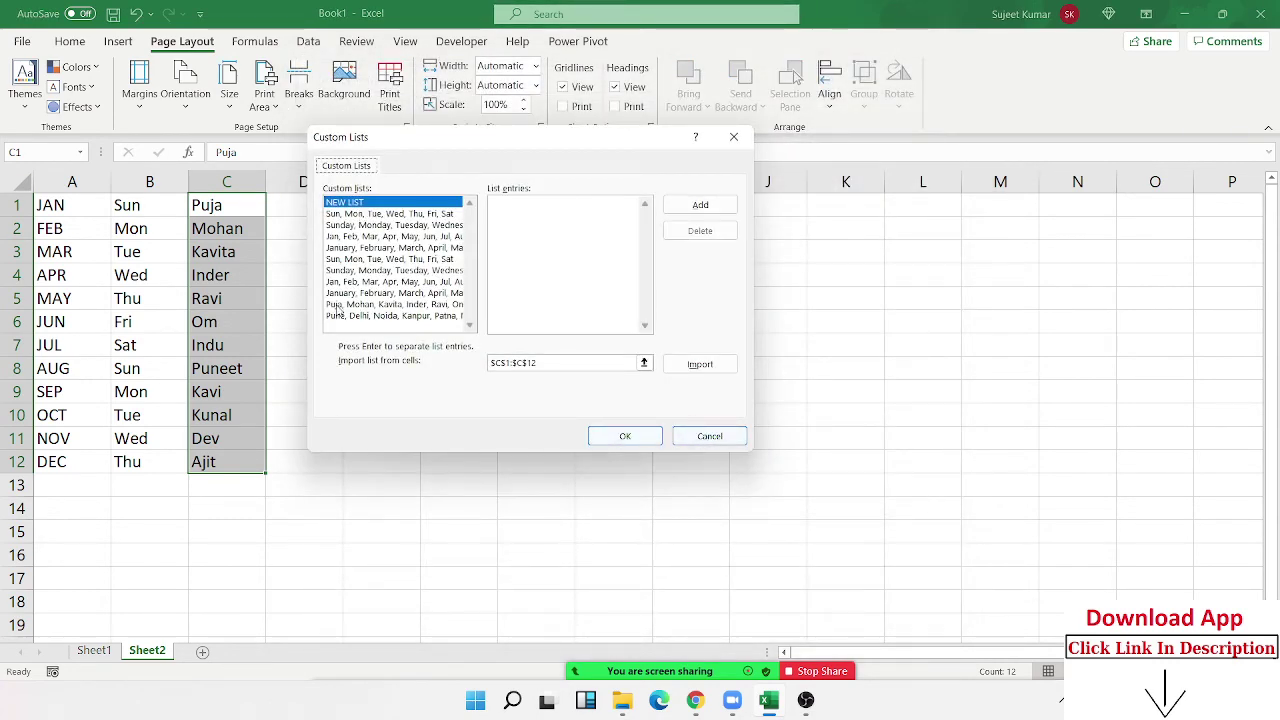
pyautogui.click(340, 304)
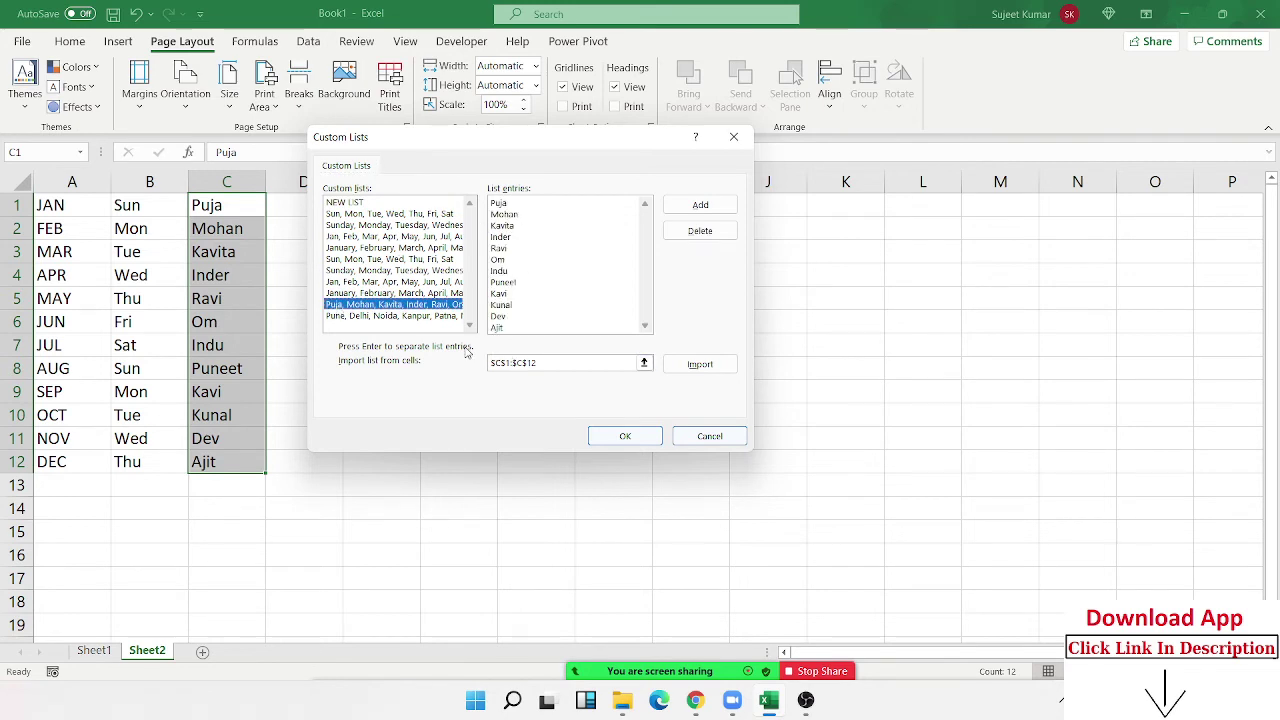
pyautogui.click(446, 316)
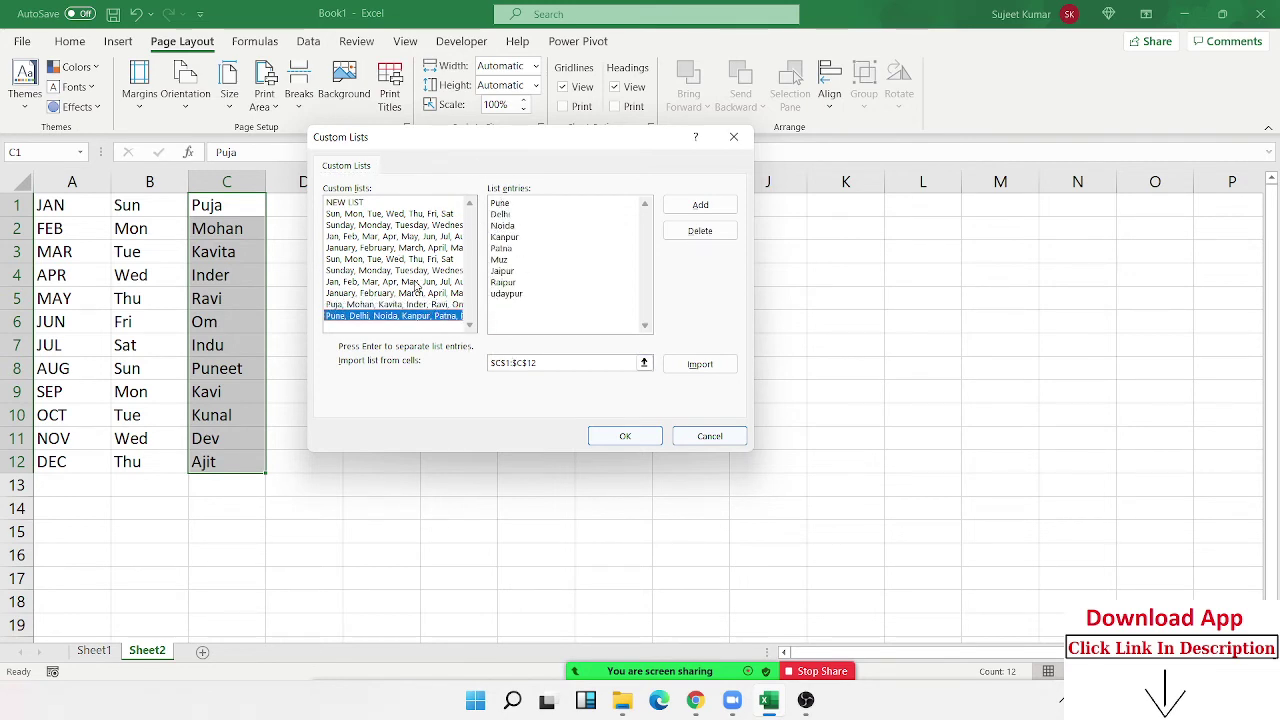
pyautogui.click(416, 284)
pyautogui.click(408, 267)
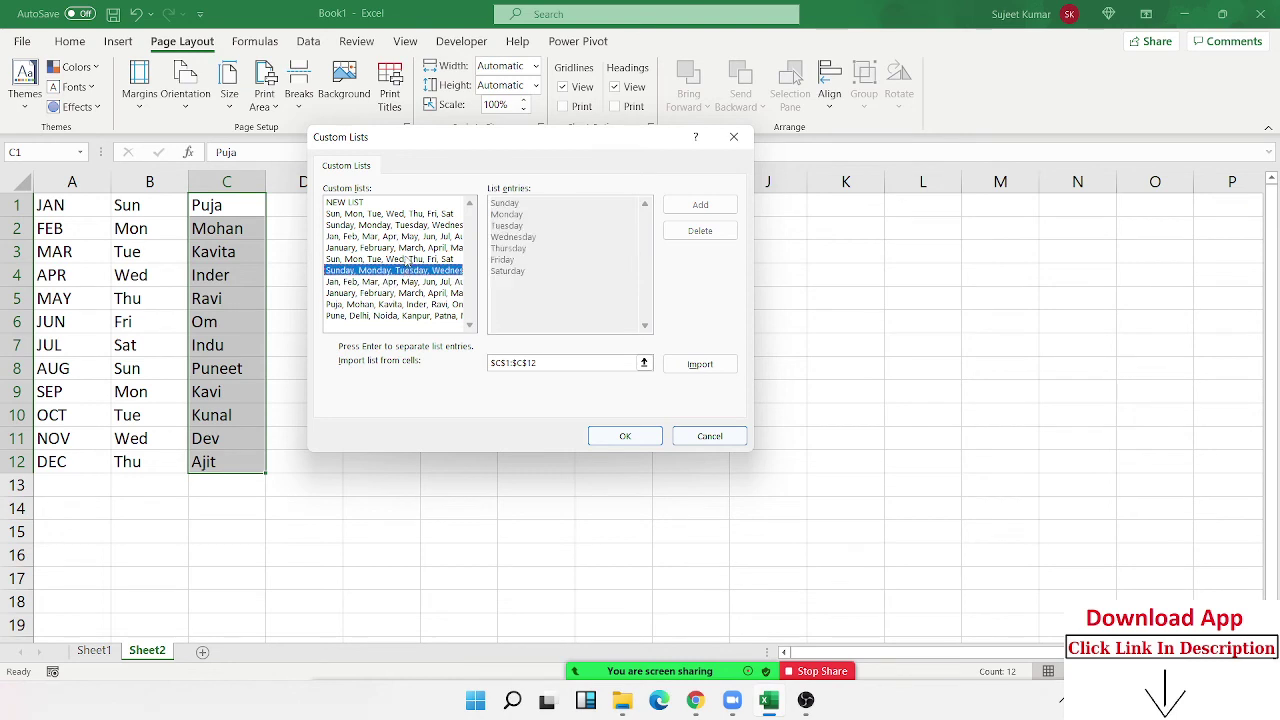
pyautogui.click(407, 260)
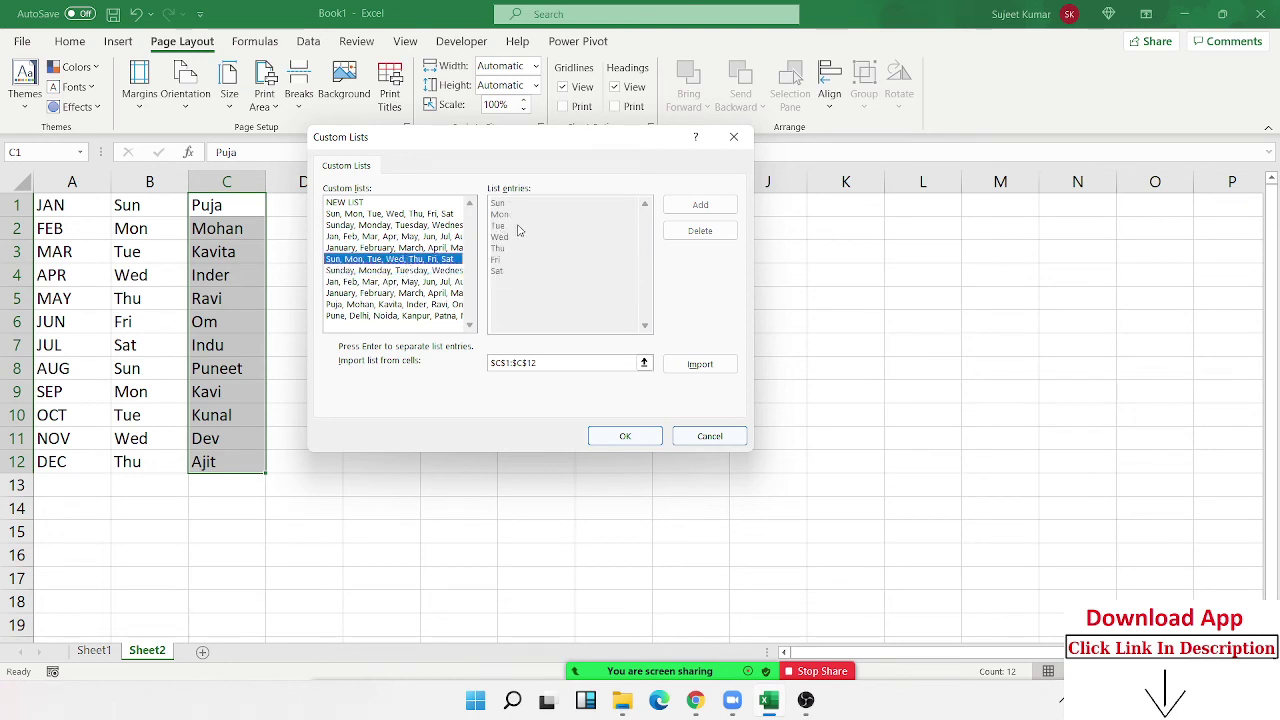
pyautogui.click(414, 249)
pyautogui.click(415, 238)
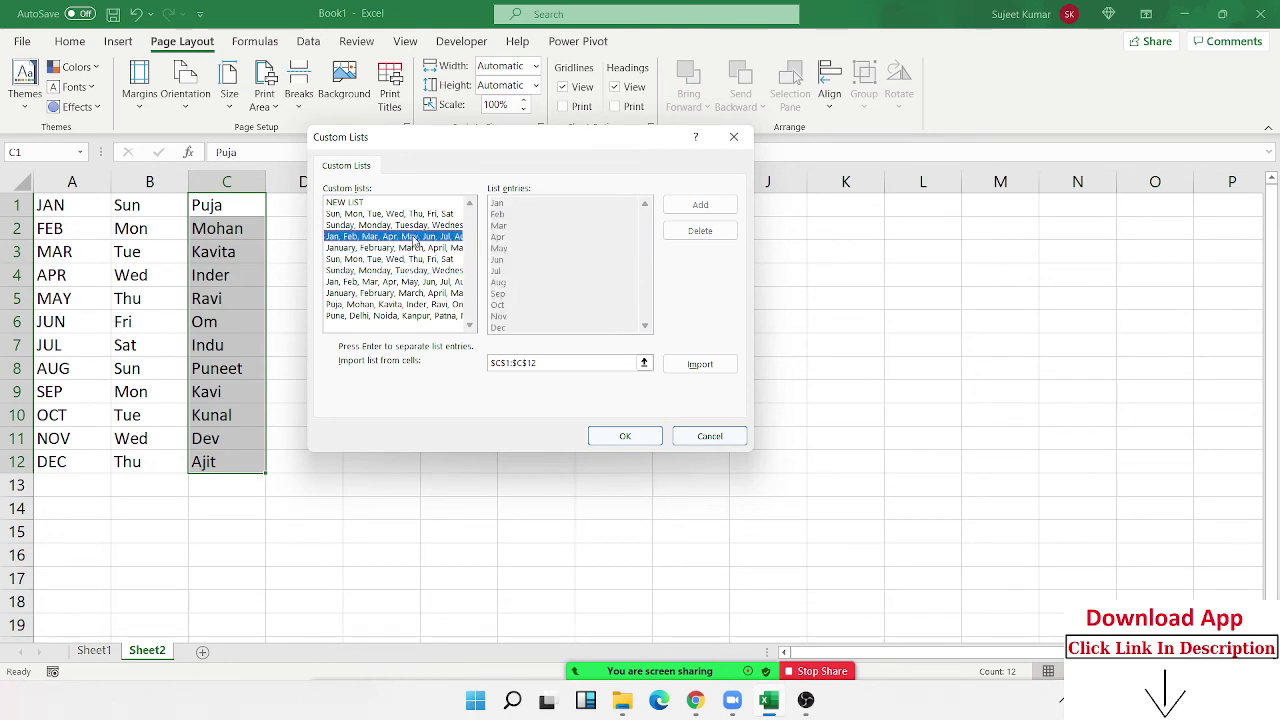
pyautogui.click(420, 215)
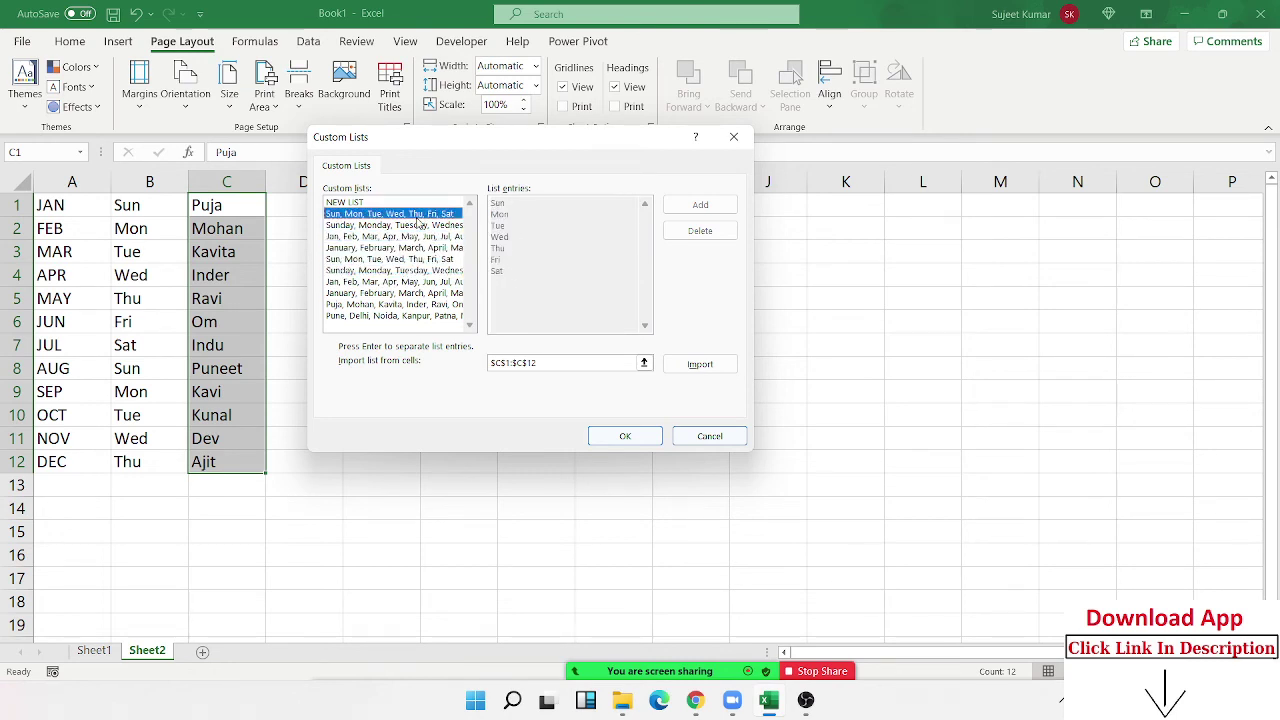
pyautogui.click(400, 293)
pyautogui.click(396, 305)
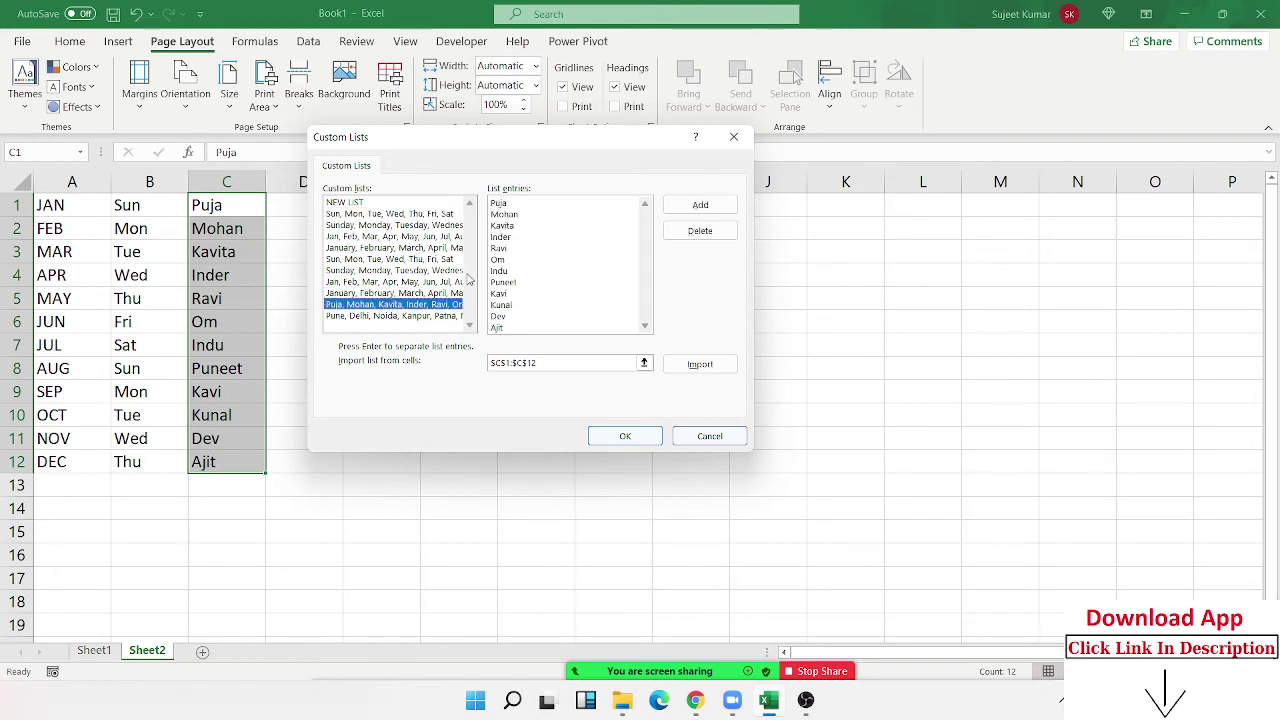
pyautogui.click(430, 316)
pyautogui.click(369, 203)
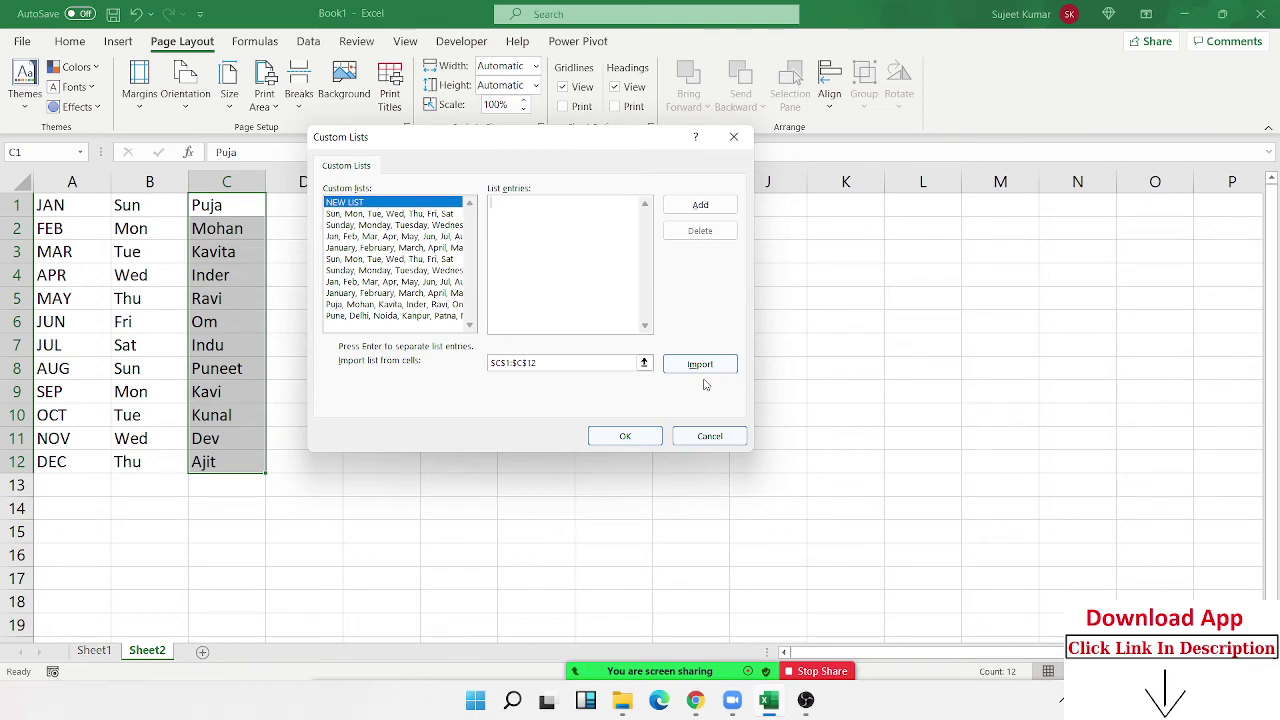
# - Close the Custom Lists dialog and scroll down the Advanced page of Excel Options
pyautogui.press('Escape')
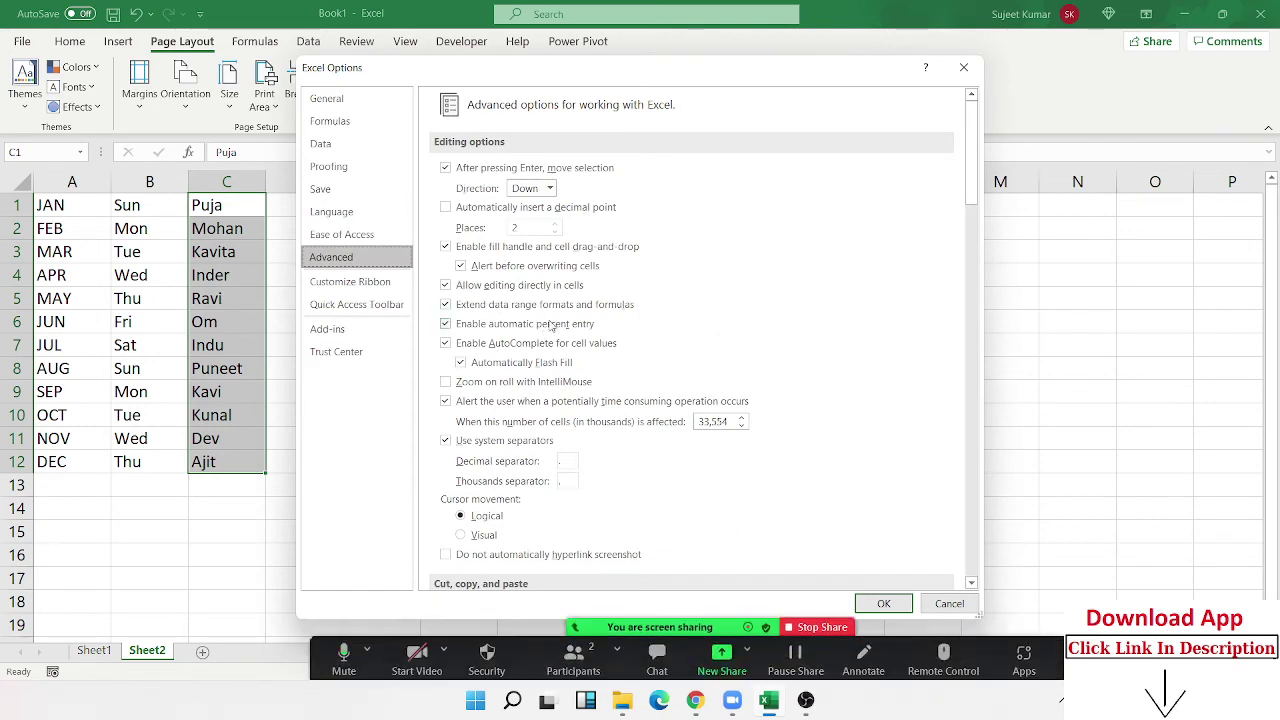
pyautogui.scroll(-2, 551, 327)
pyautogui.scroll(-2, 552, 333)
pyautogui.scroll(-3, 554, 340)
pyautogui.scroll(-3, 556, 350)
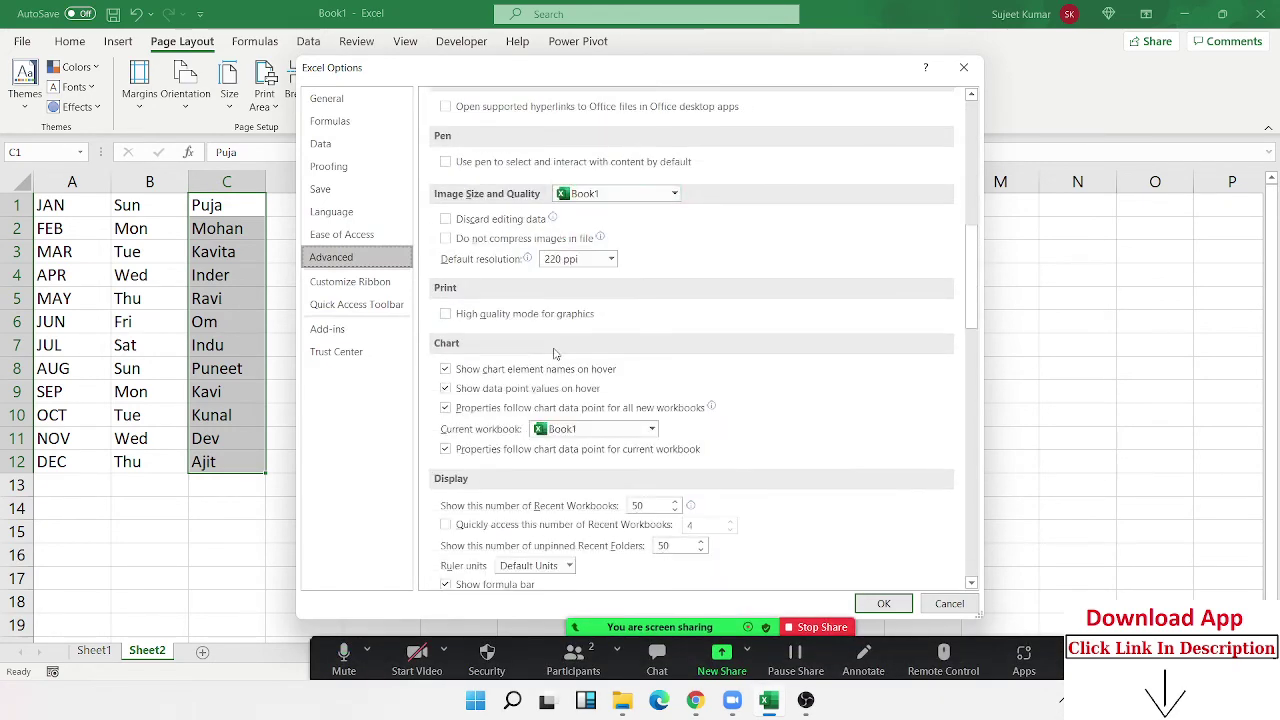
pyautogui.scroll(-3, 556, 352)
pyautogui.scroll(-3, 556, 350)
pyautogui.scroll(-3, 557, 346)
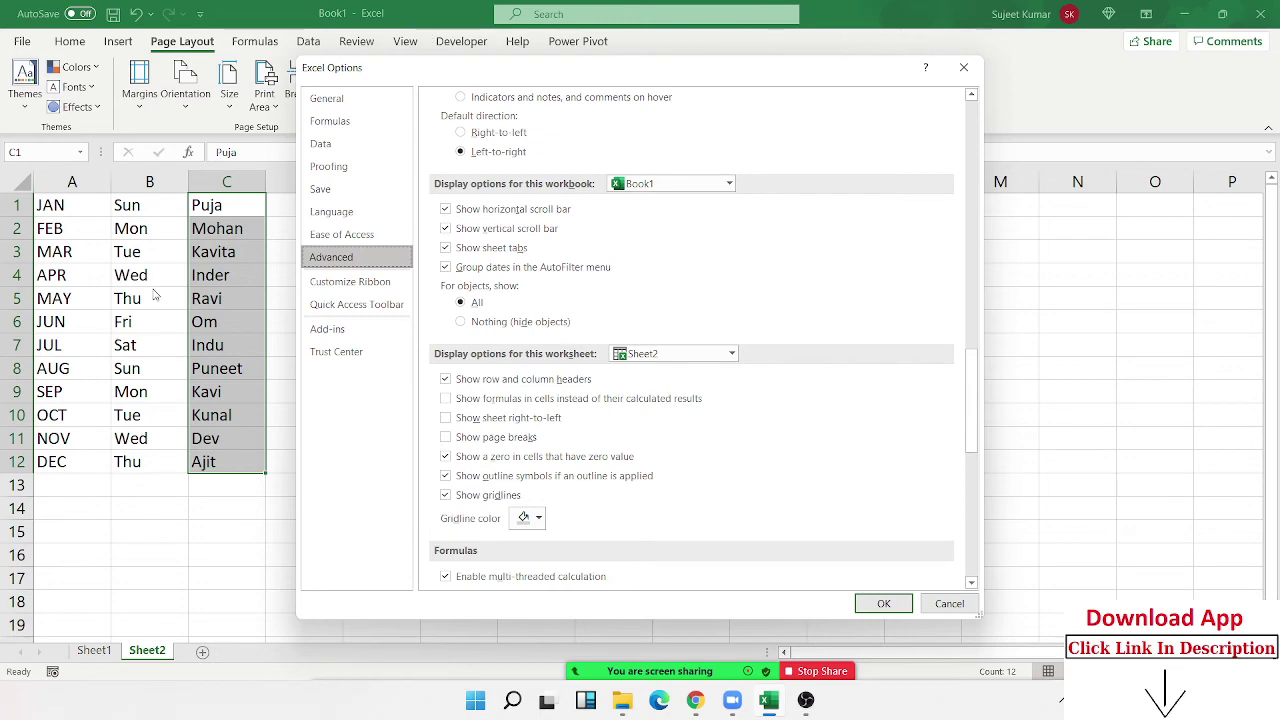
# - Go to Customize Ribbon, collapse Page Layout, select Developer, and open 'Choose commands from'
pyautogui.click(360, 283)
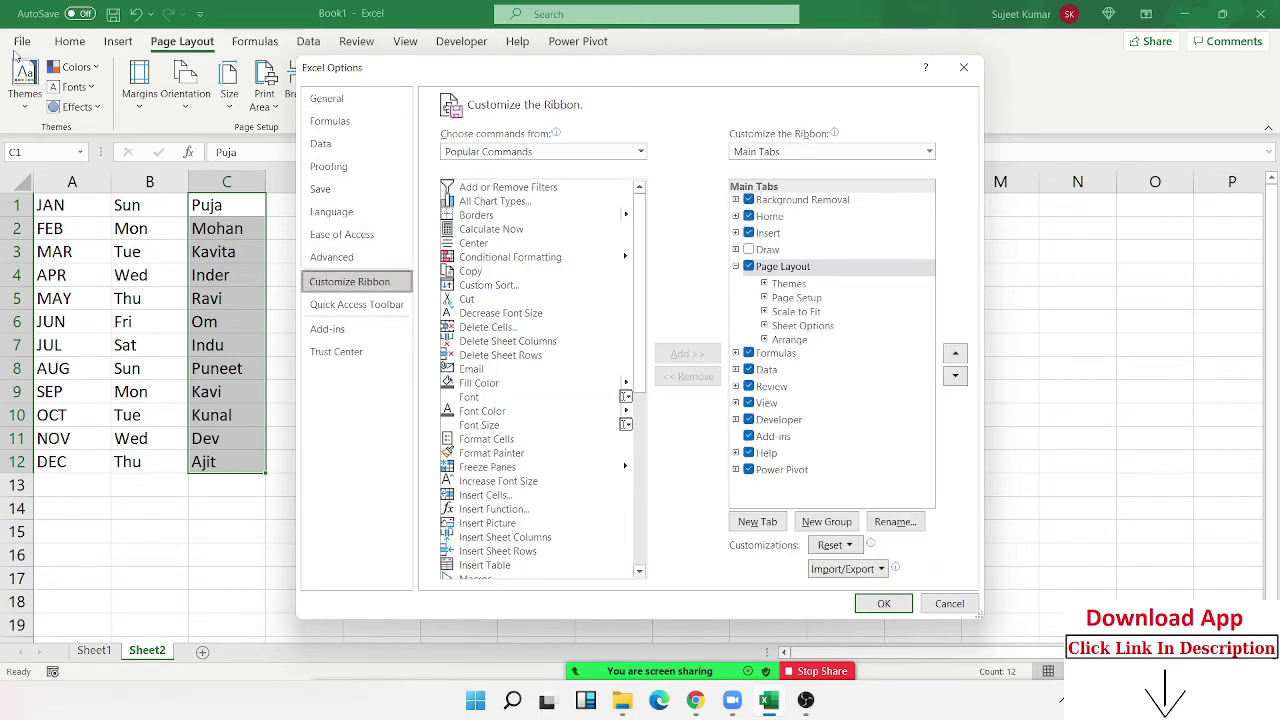
pyautogui.moveTo(370, 70); pyautogui.dragTo(187, 135)
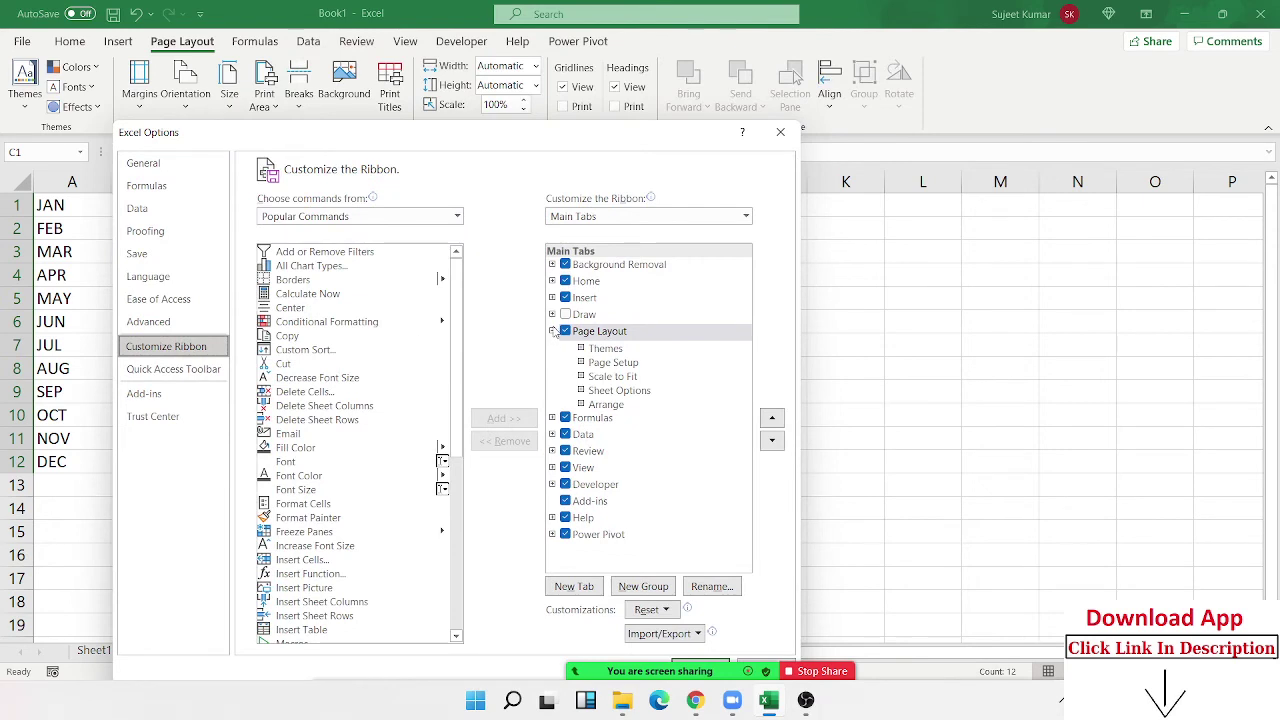
pyautogui.click(552, 331)
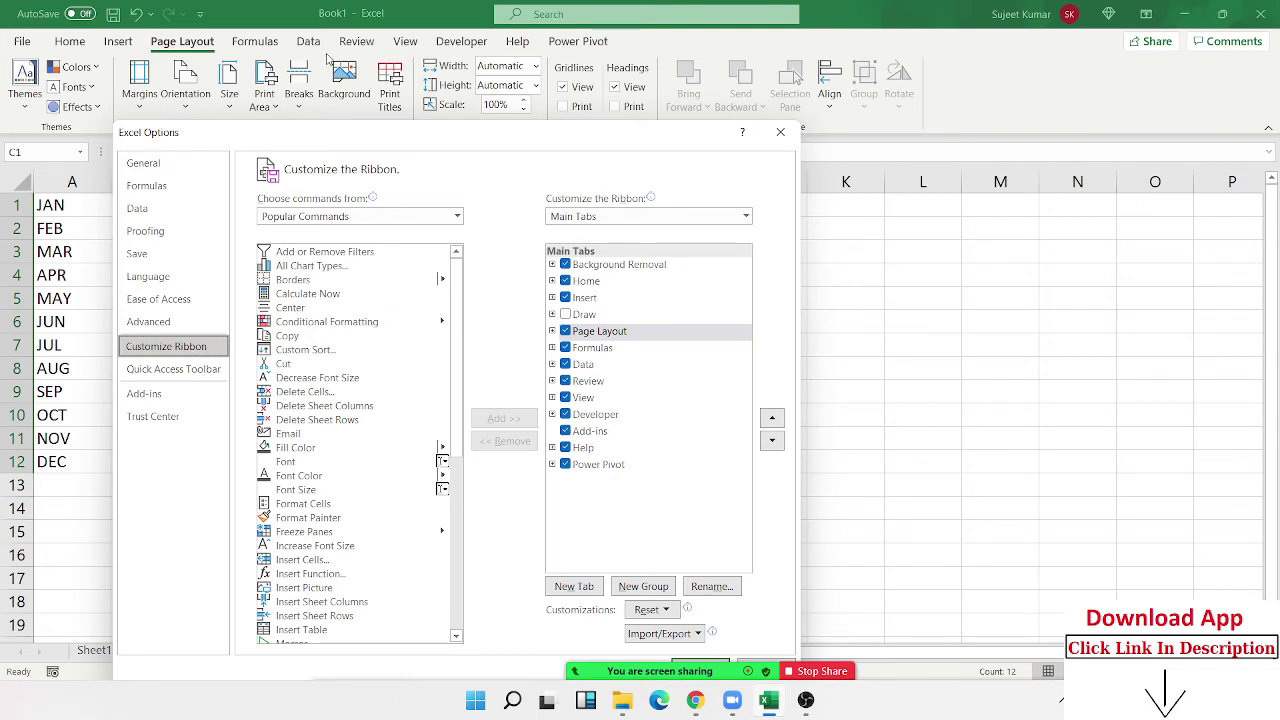
pyautogui.click(566, 414)
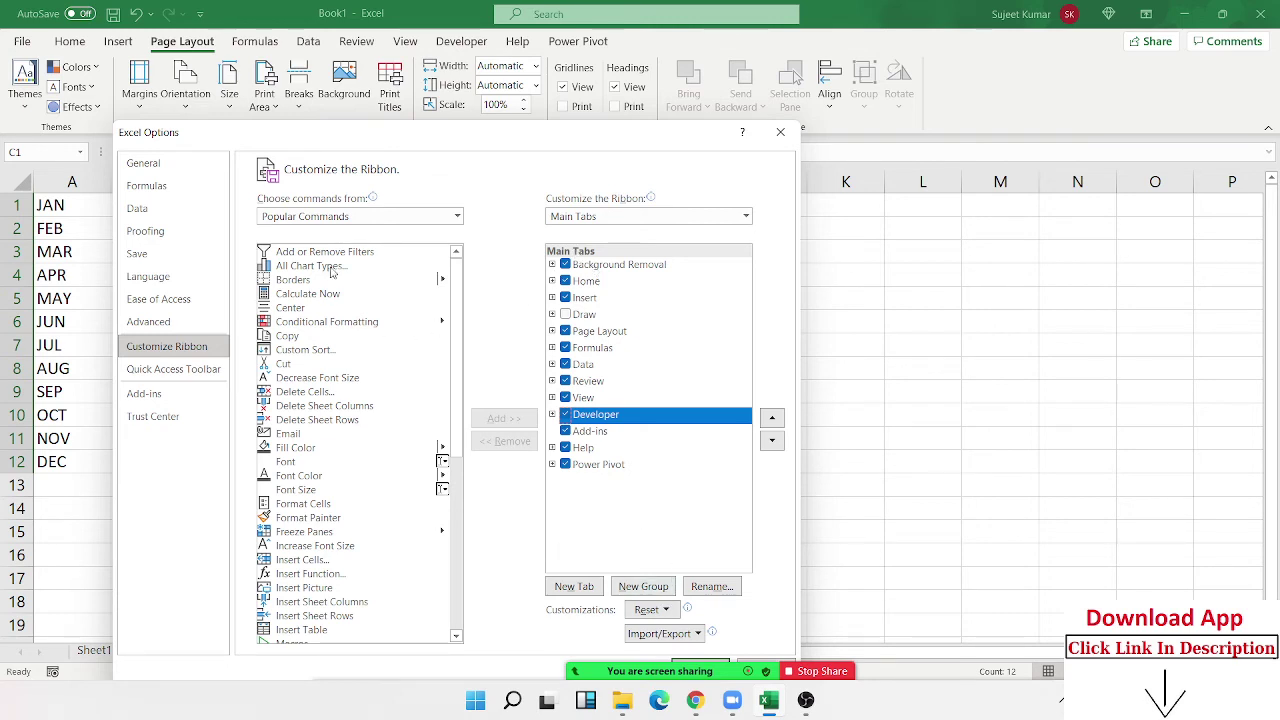
pyautogui.click(307, 217)
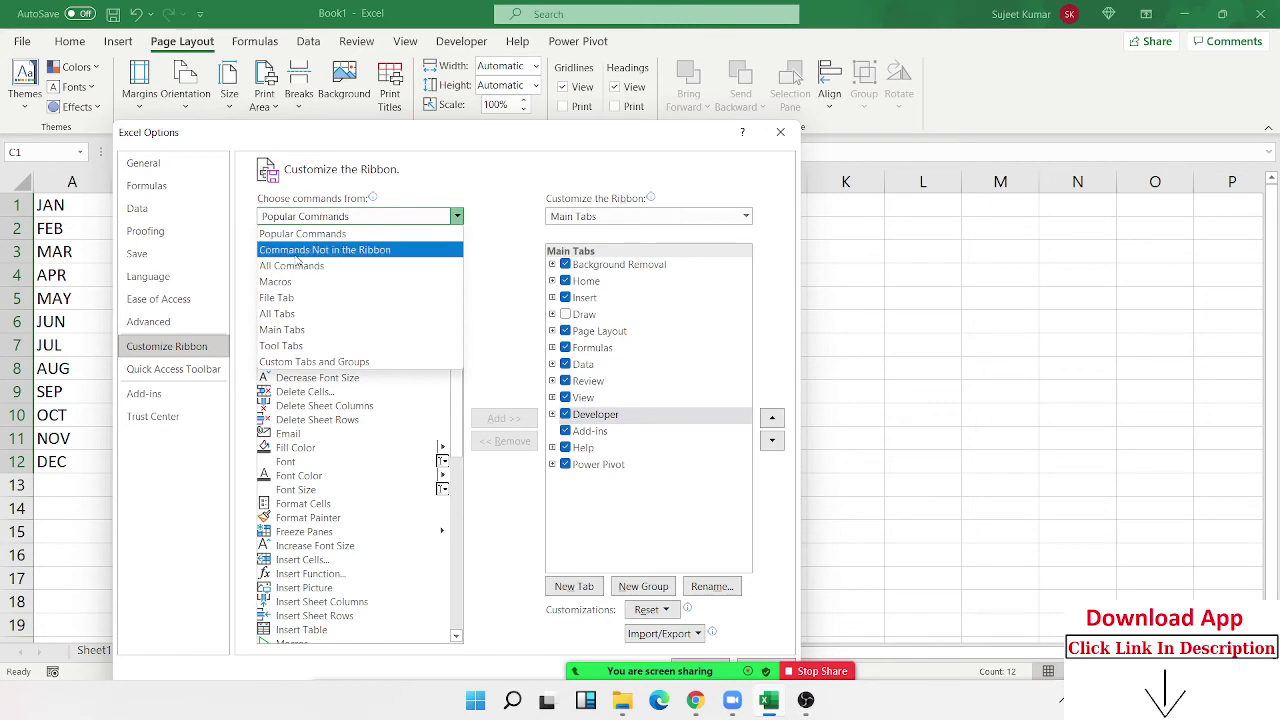
# - List Commands Not in the Ribbon and select Paste as Hyperlink
pyautogui.click(296, 256)
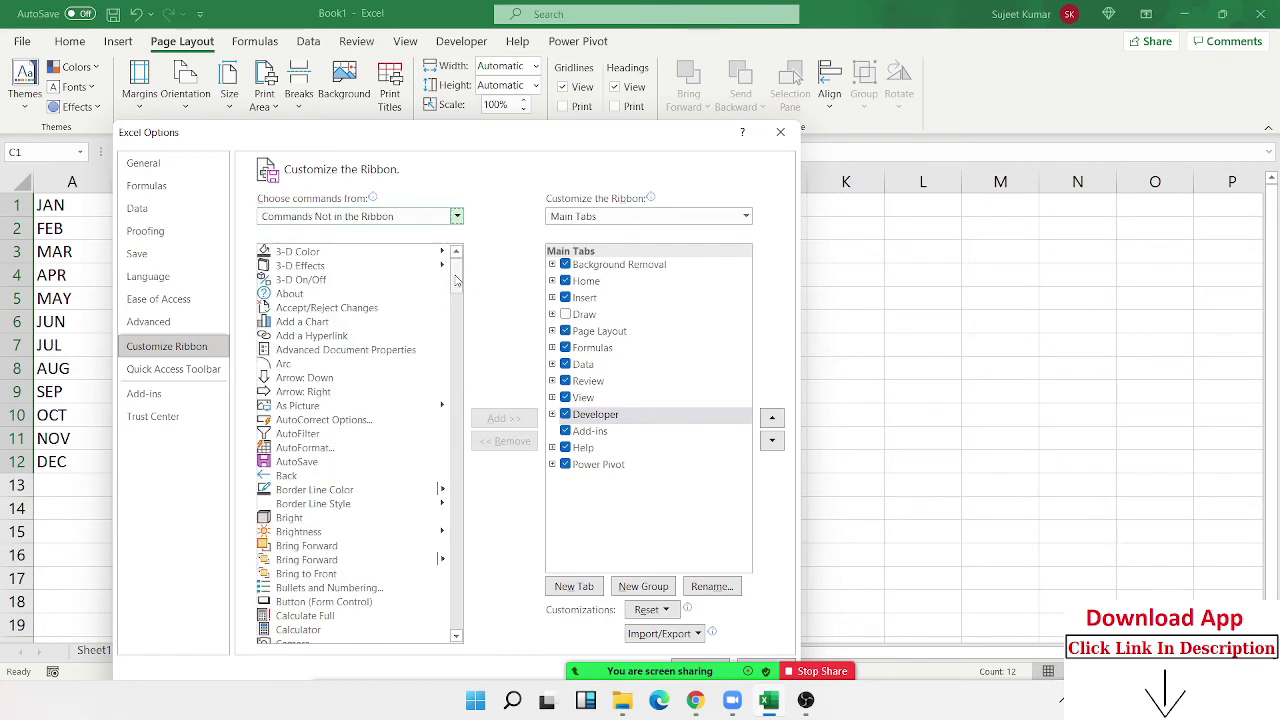
pyautogui.moveTo(457, 275)
pyautogui.mouseDown()
pyautogui.moveTo(443, 613)
pyautogui.moveTo(451, 574)
pyautogui.mouseUp()
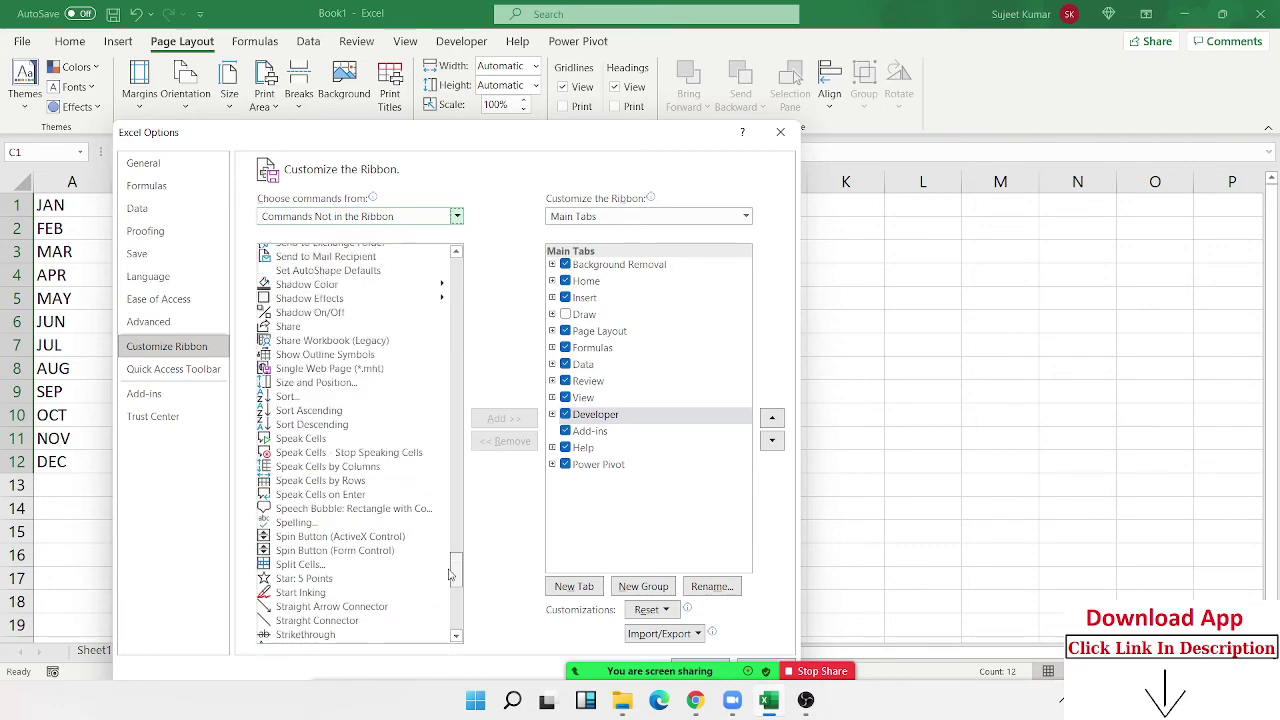
pyautogui.moveTo(451, 574); pyautogui.dragTo(457, 493)
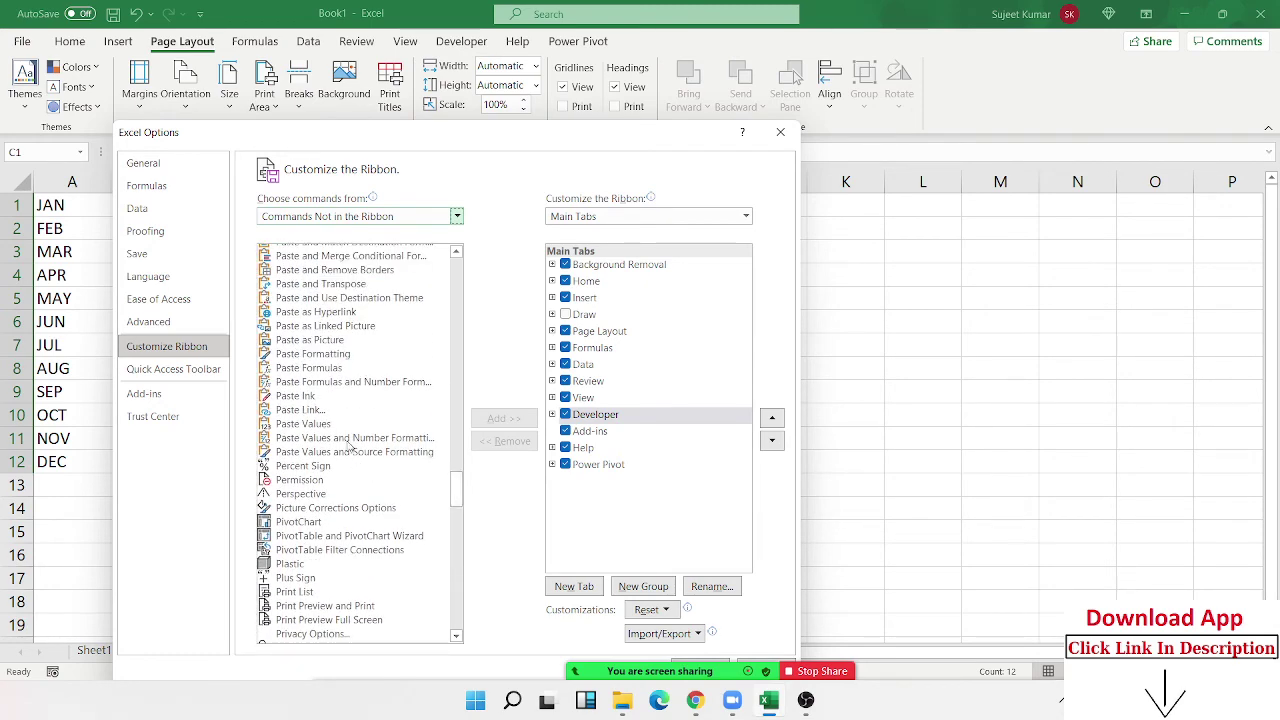
pyautogui.click(313, 413)
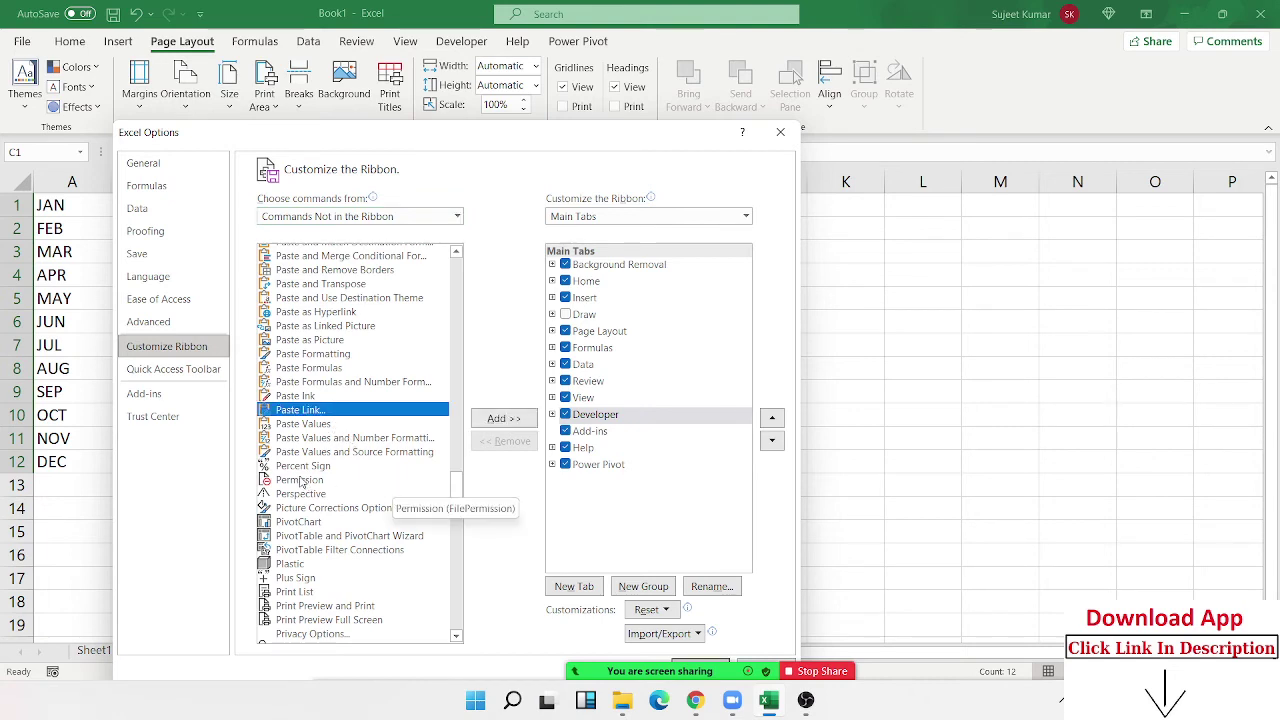
pyautogui.click(325, 316)
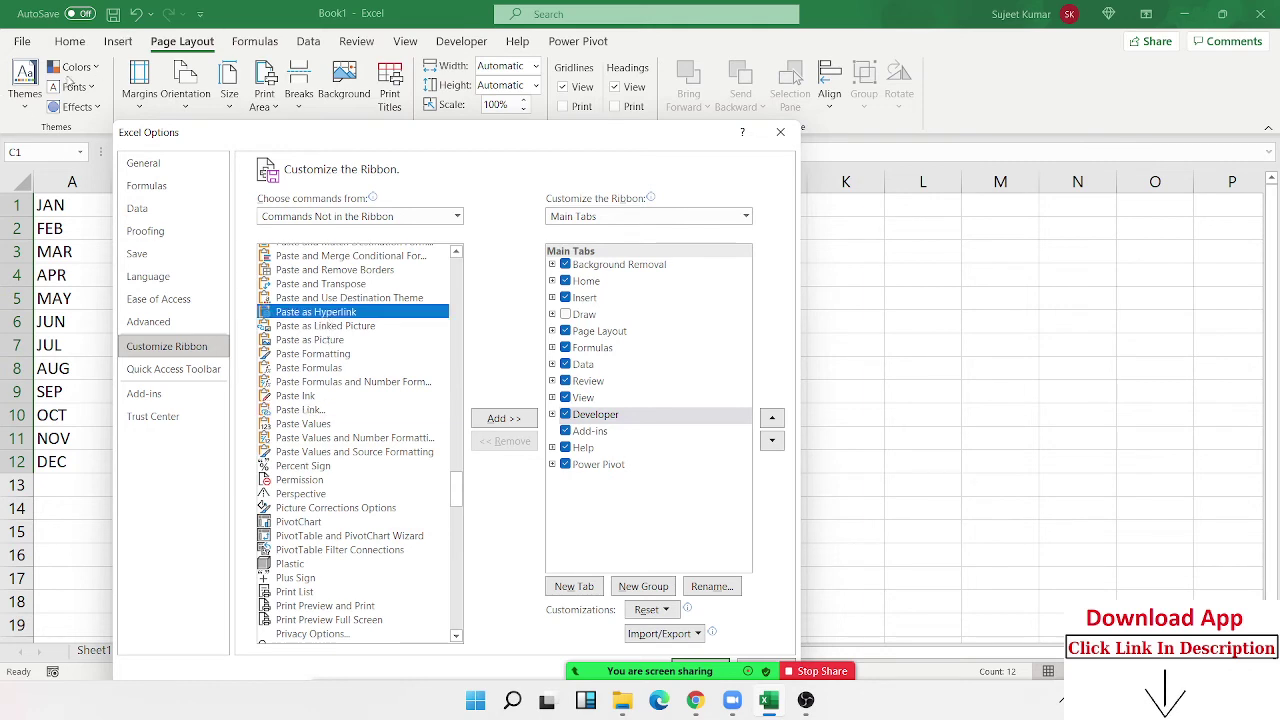
# - Expand Home, select its Clipboard group, and try adding Paste as Hyperlink there
pyautogui.click(580, 282)
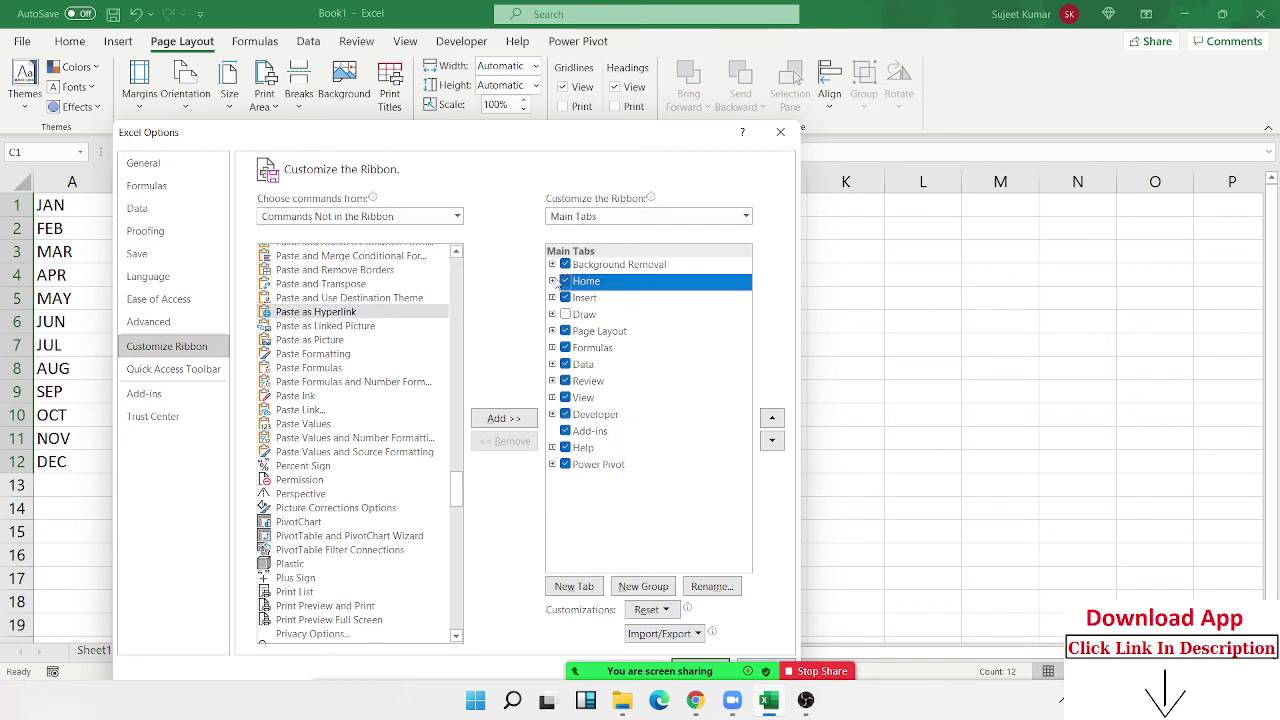
pyautogui.click(553, 281)
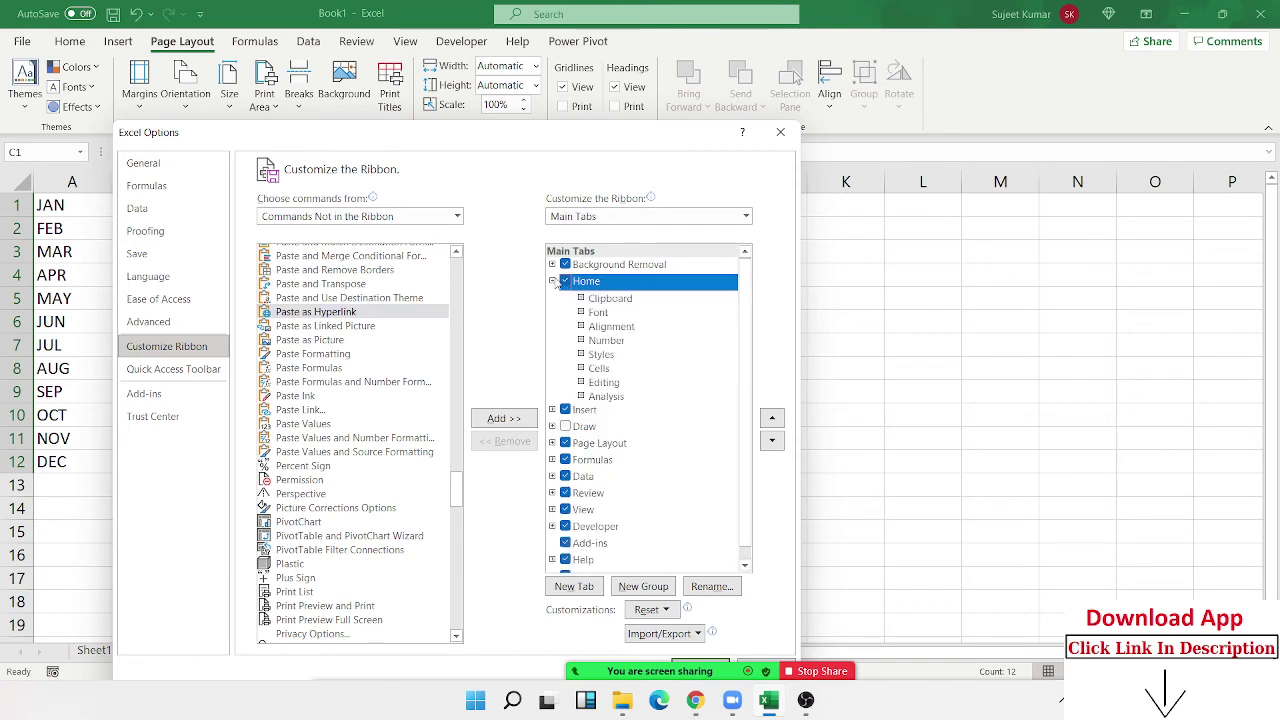
pyautogui.click(609, 300)
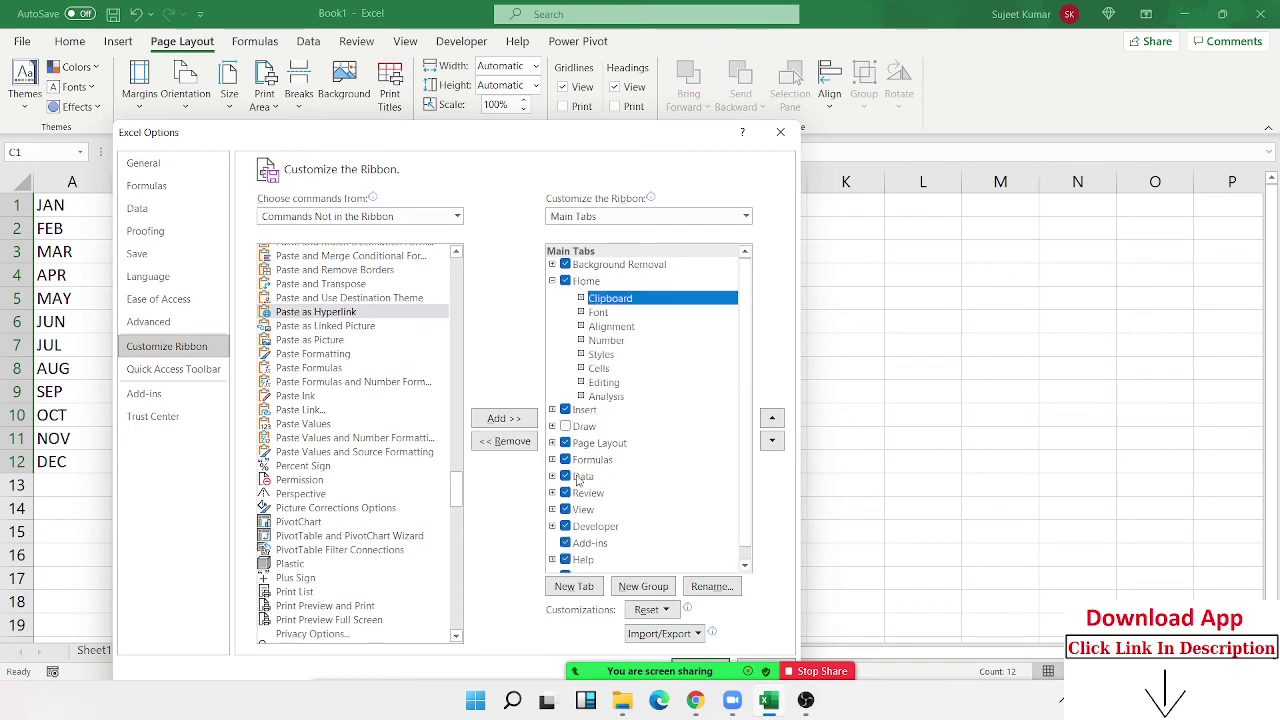
pyautogui.click(530, 420)
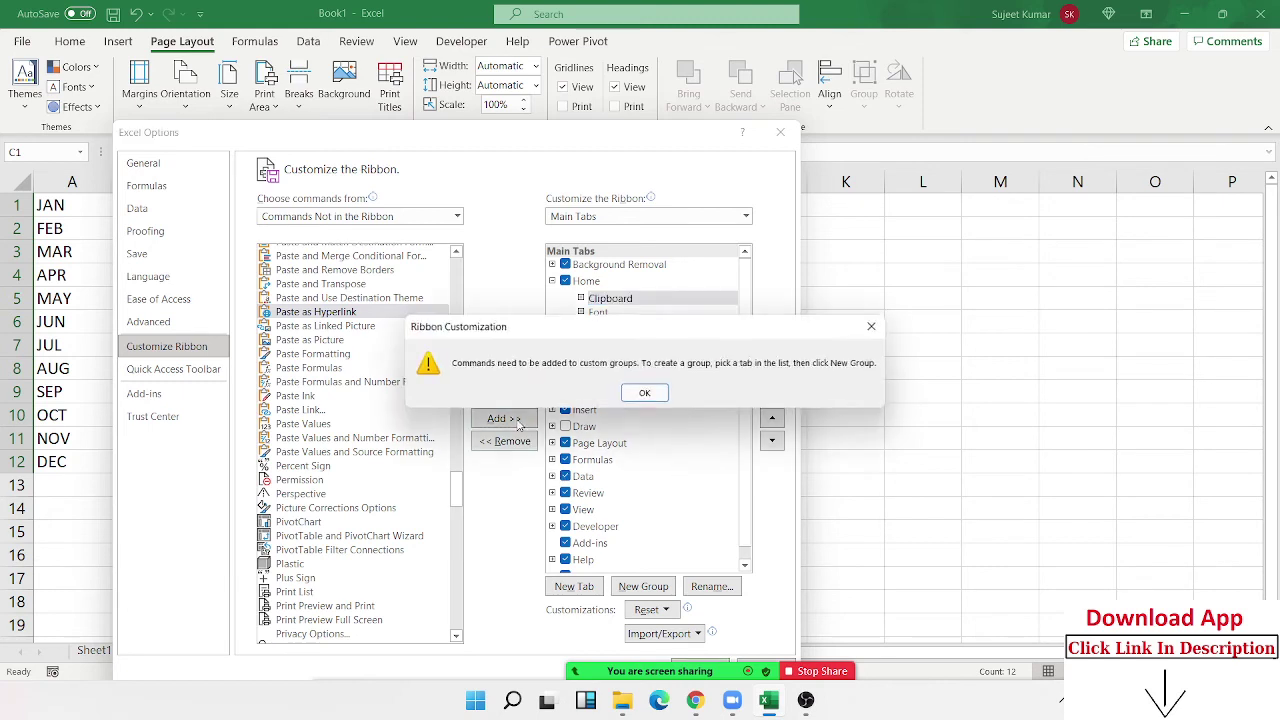
# - Dismiss the custom-group warning, retry adding under Clipboard's Paste, and dismiss the warning again
pyautogui.click(646, 391)
pyautogui.click(580, 299)
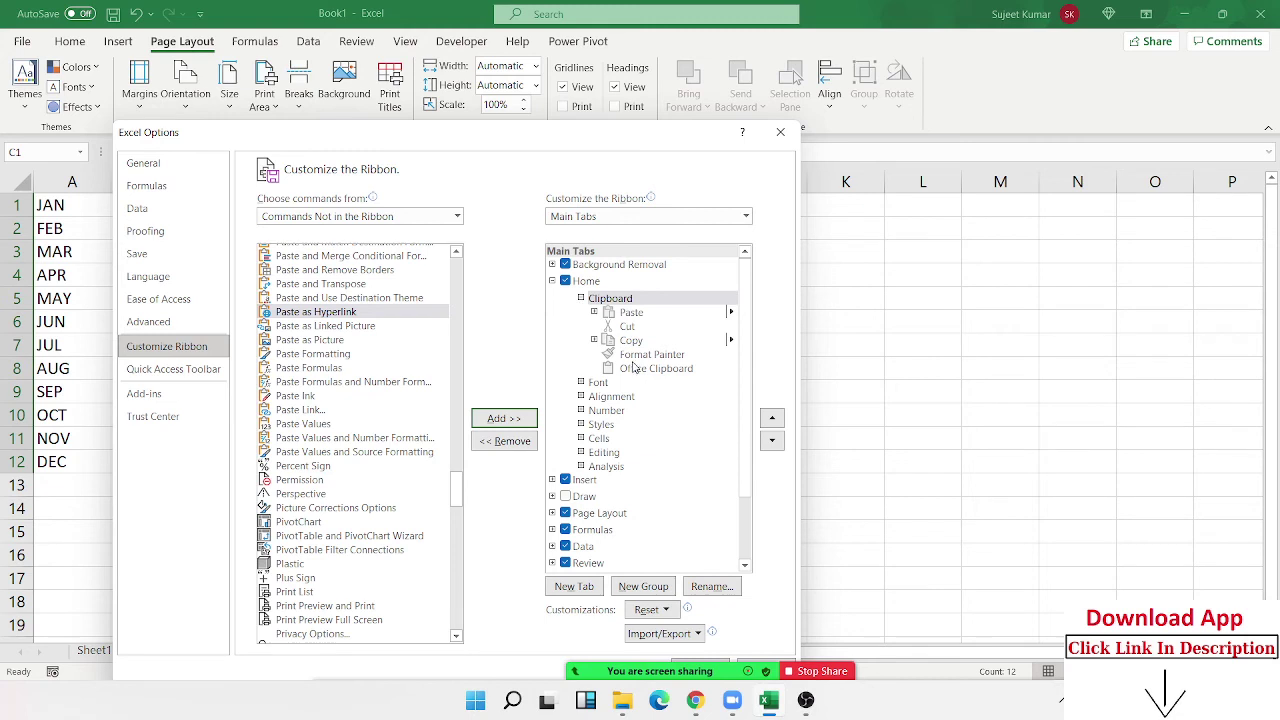
pyautogui.click(631, 315)
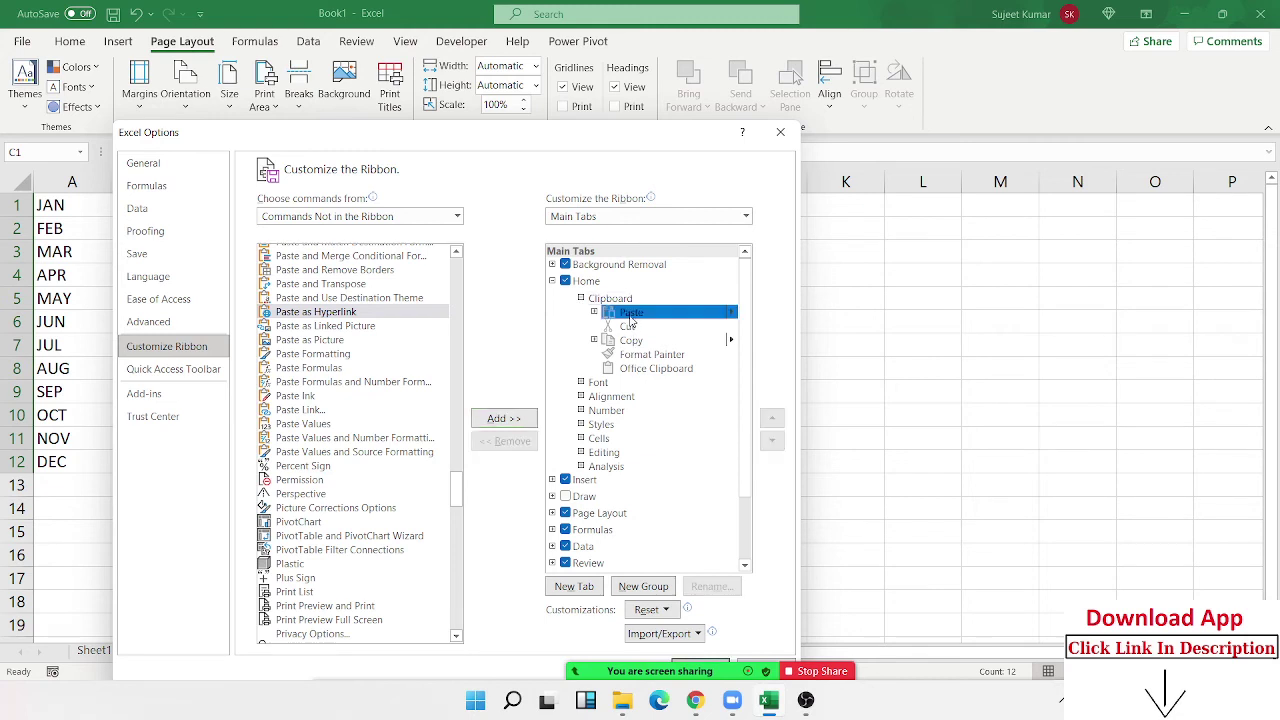
pyautogui.click(502, 418)
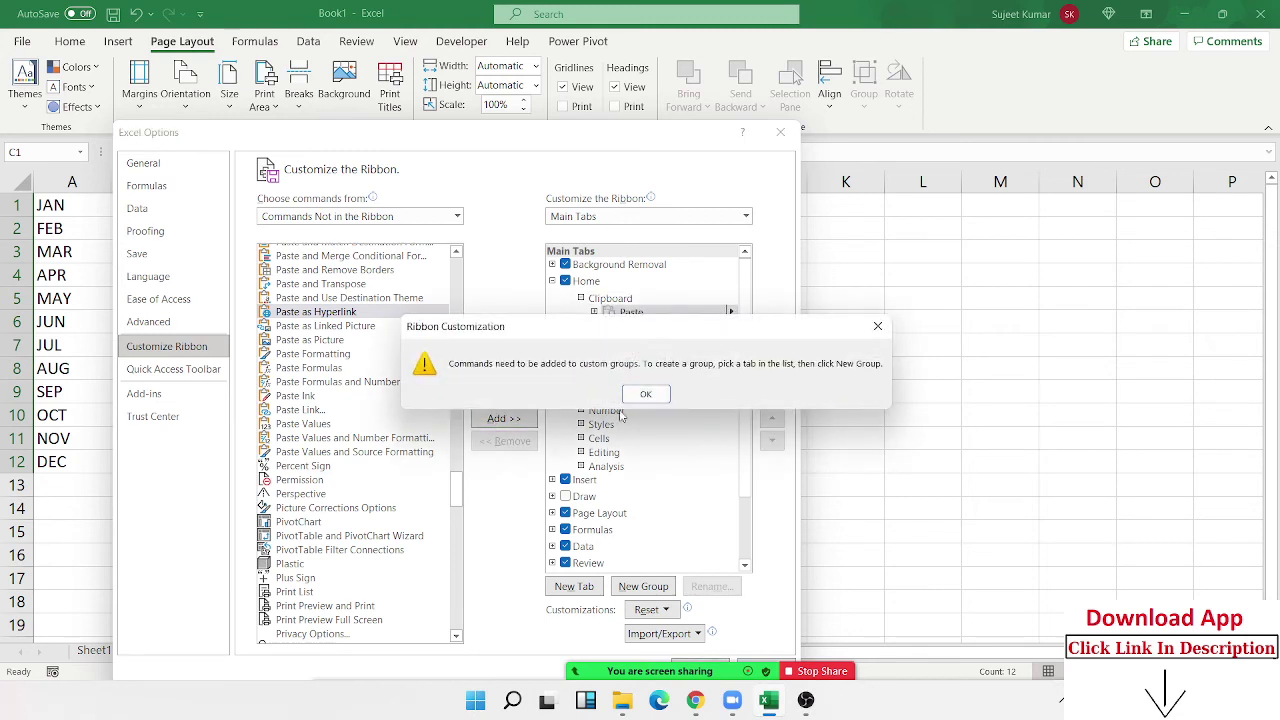
pyautogui.click(648, 394)
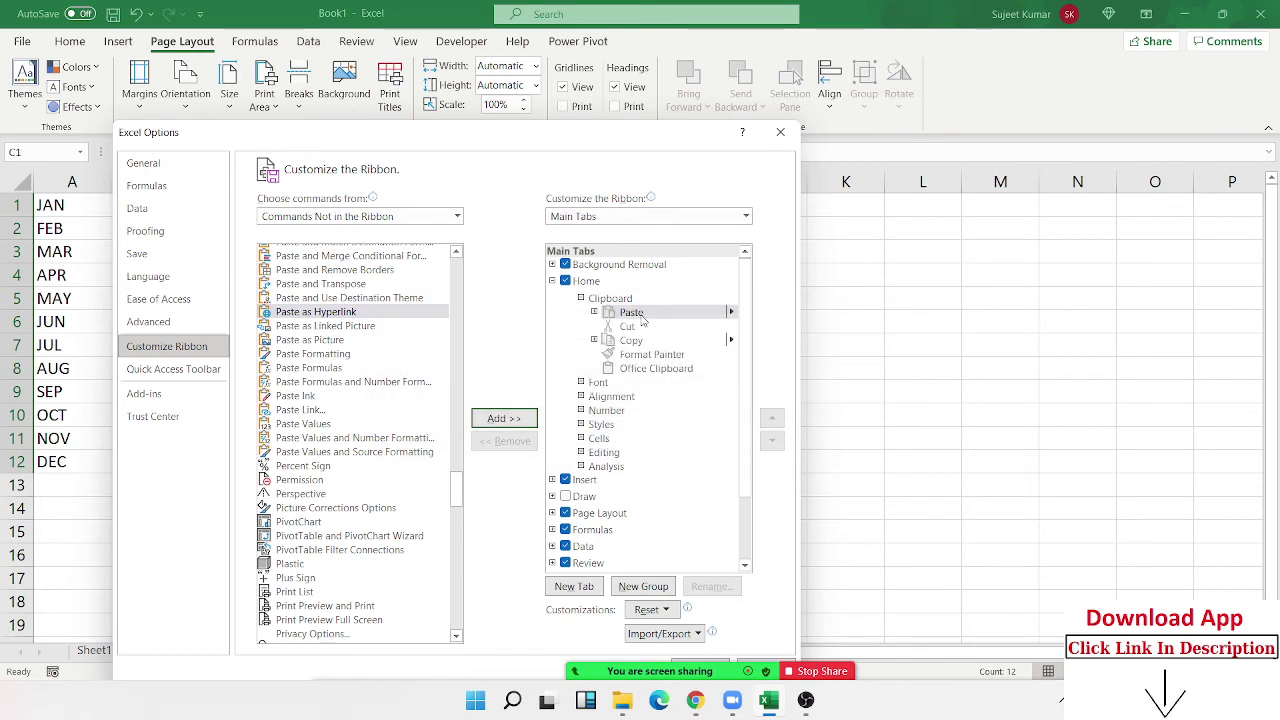
# - Create a New Group under Home and rename it 'Hyperlink' with the hand symbol
pyautogui.click(640, 592)
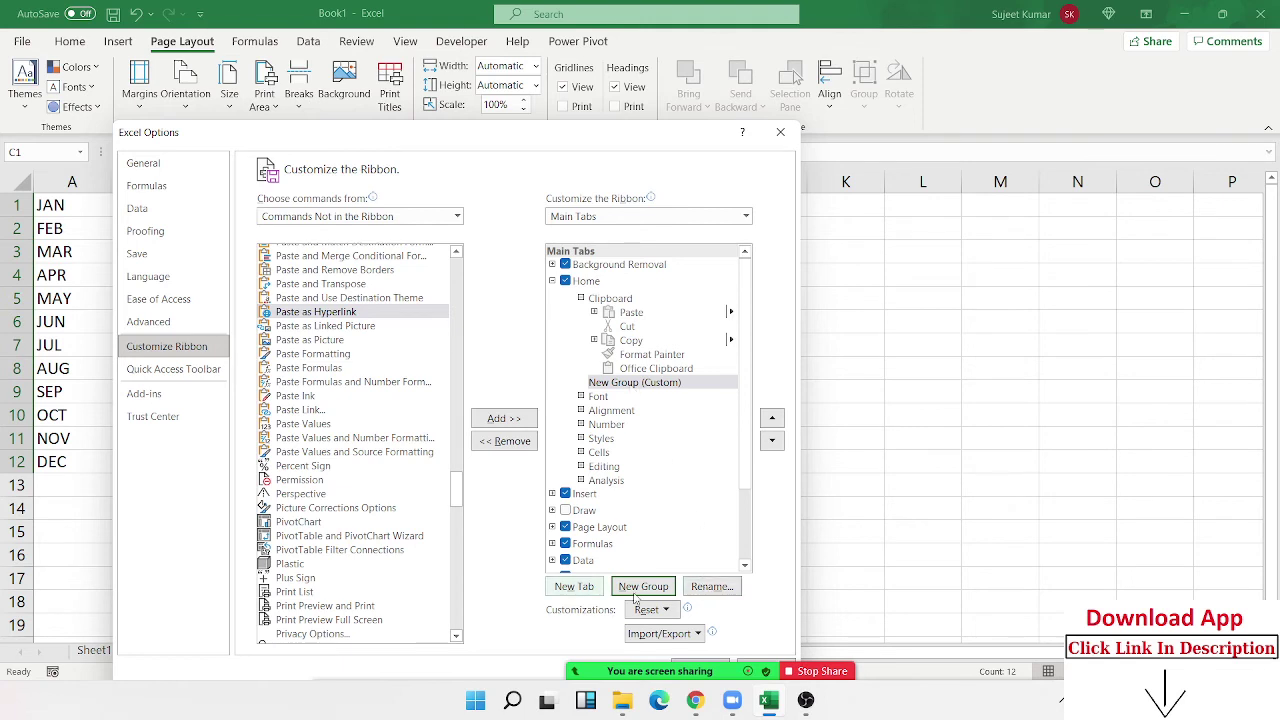
pyautogui.click(711, 592)
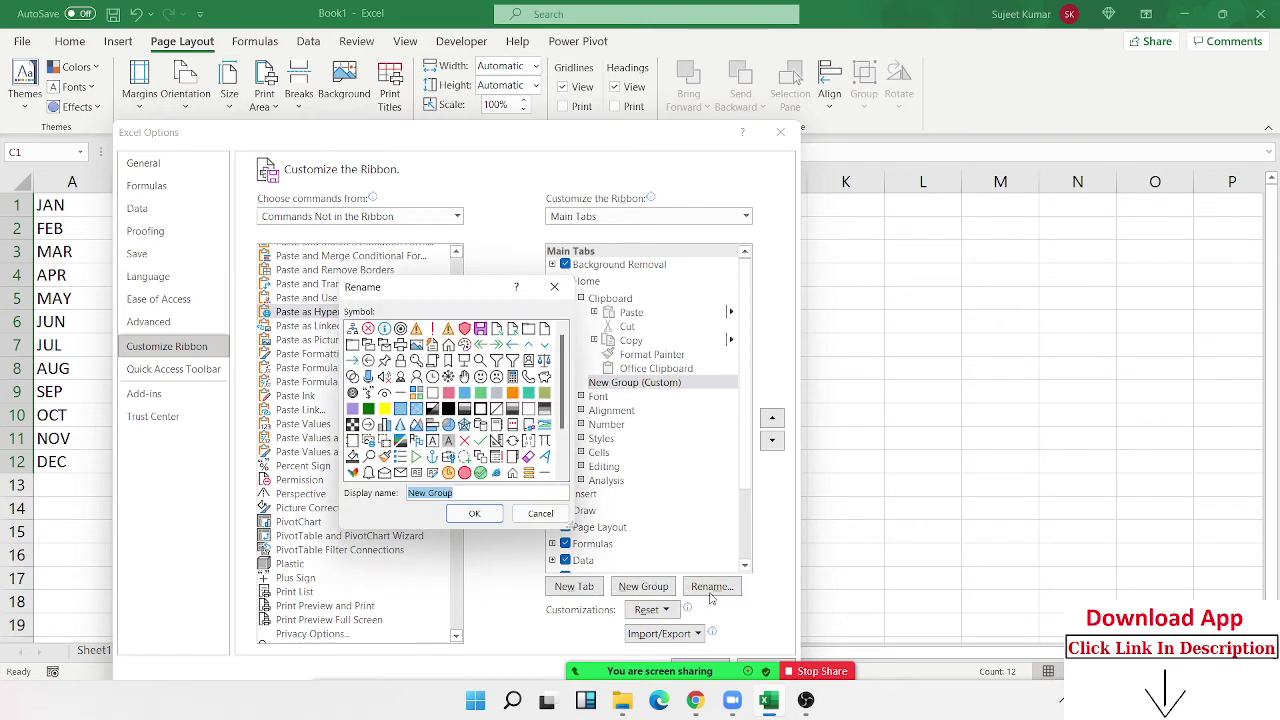
pyautogui.write('Hy')
pyautogui.write('per')
pyautogui.write('link')
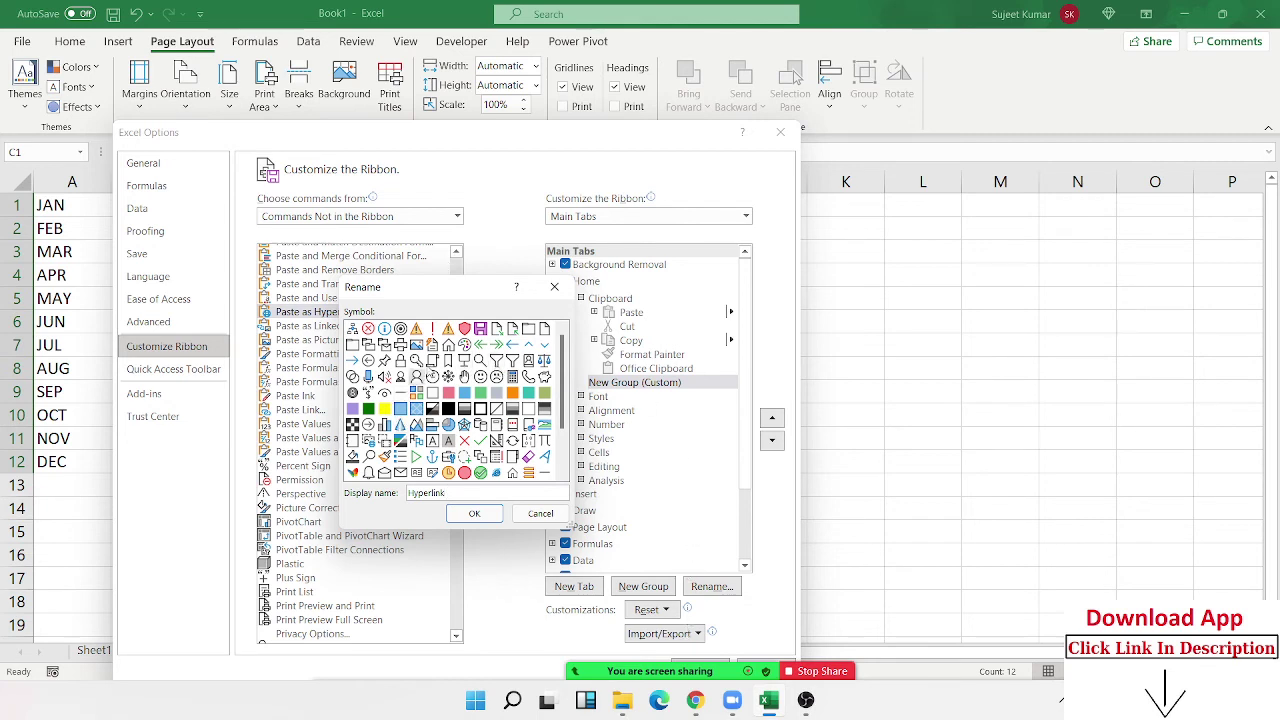
pyautogui.scroll(-2, 457, 362)
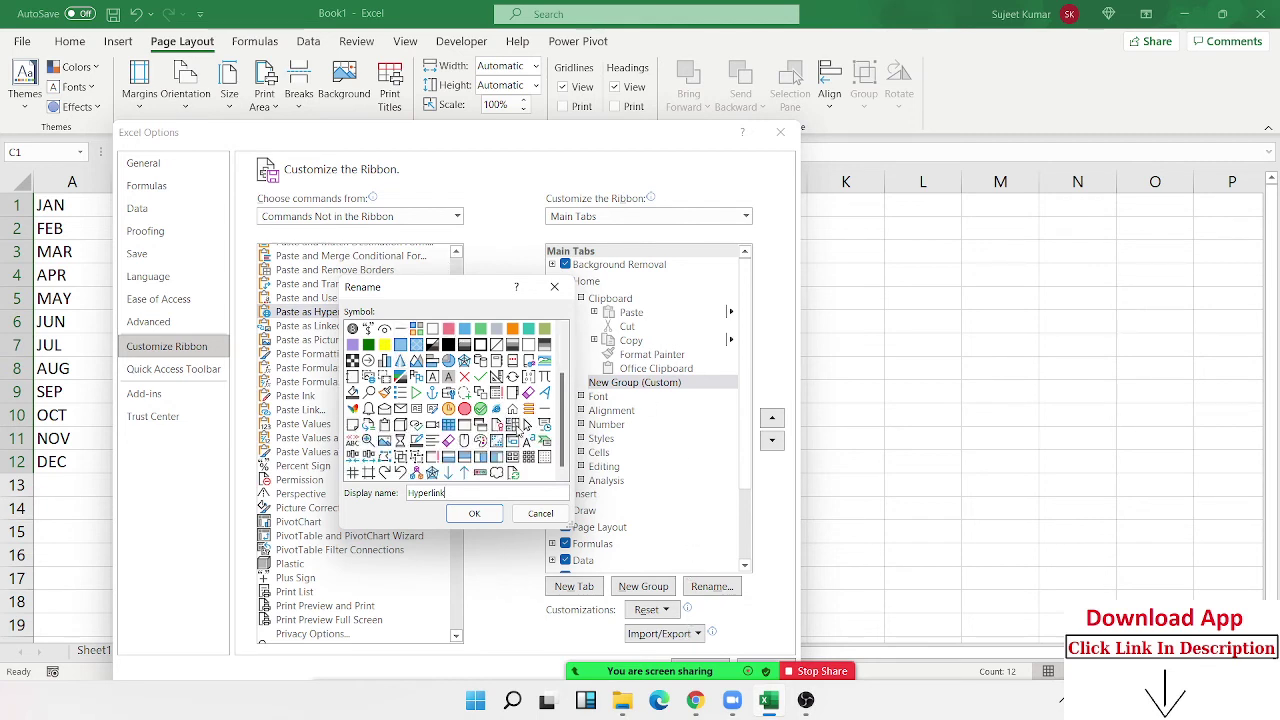
pyautogui.scroll(1, 519, 429)
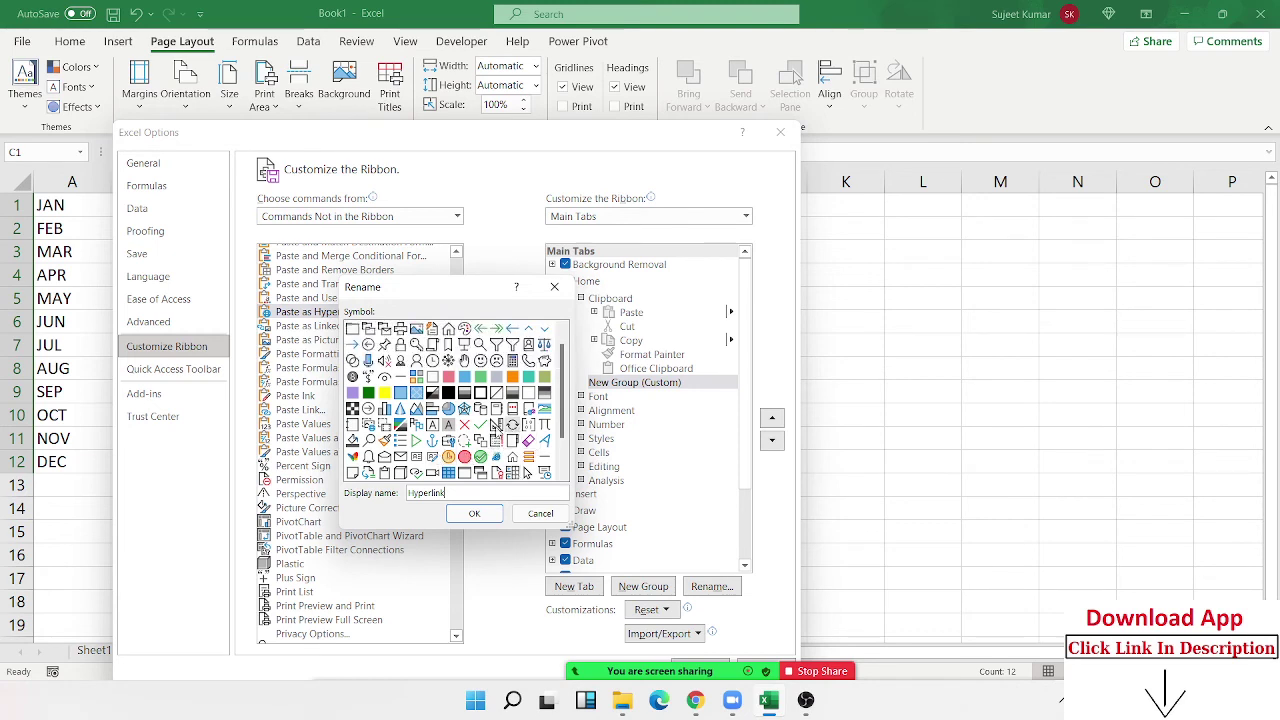
pyautogui.scroll(1, 485, 420)
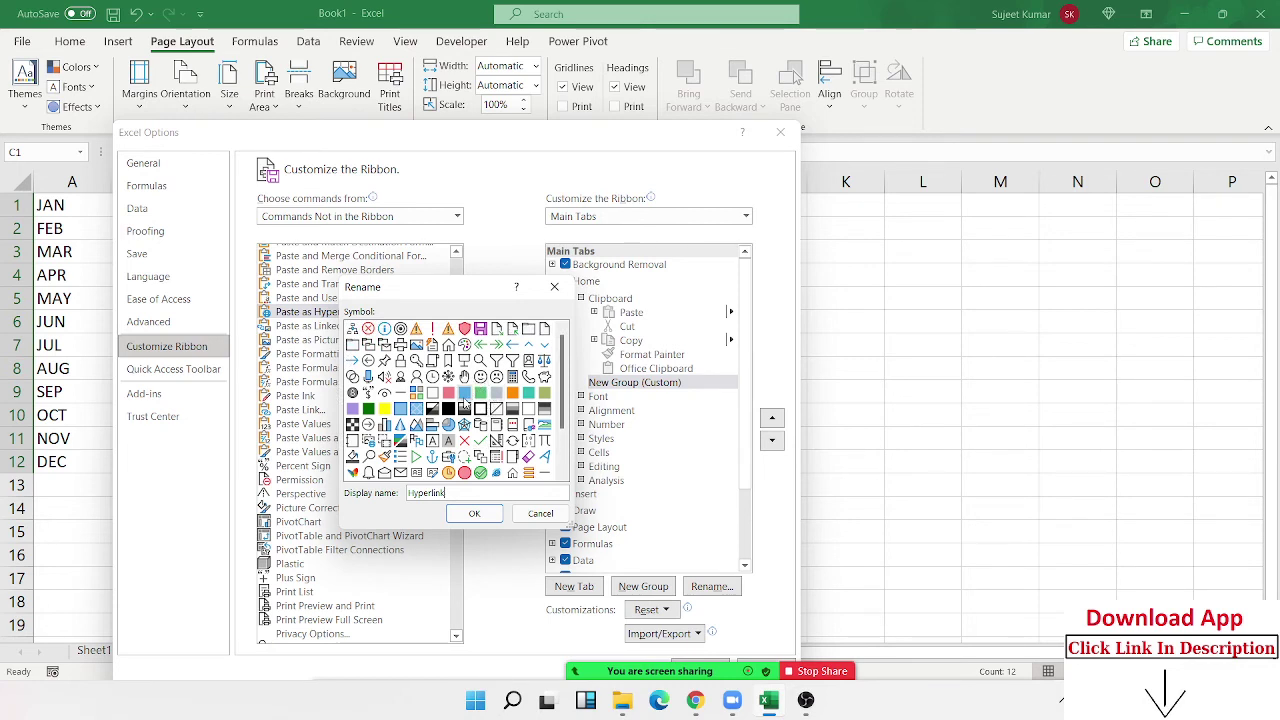
pyautogui.click(464, 376)
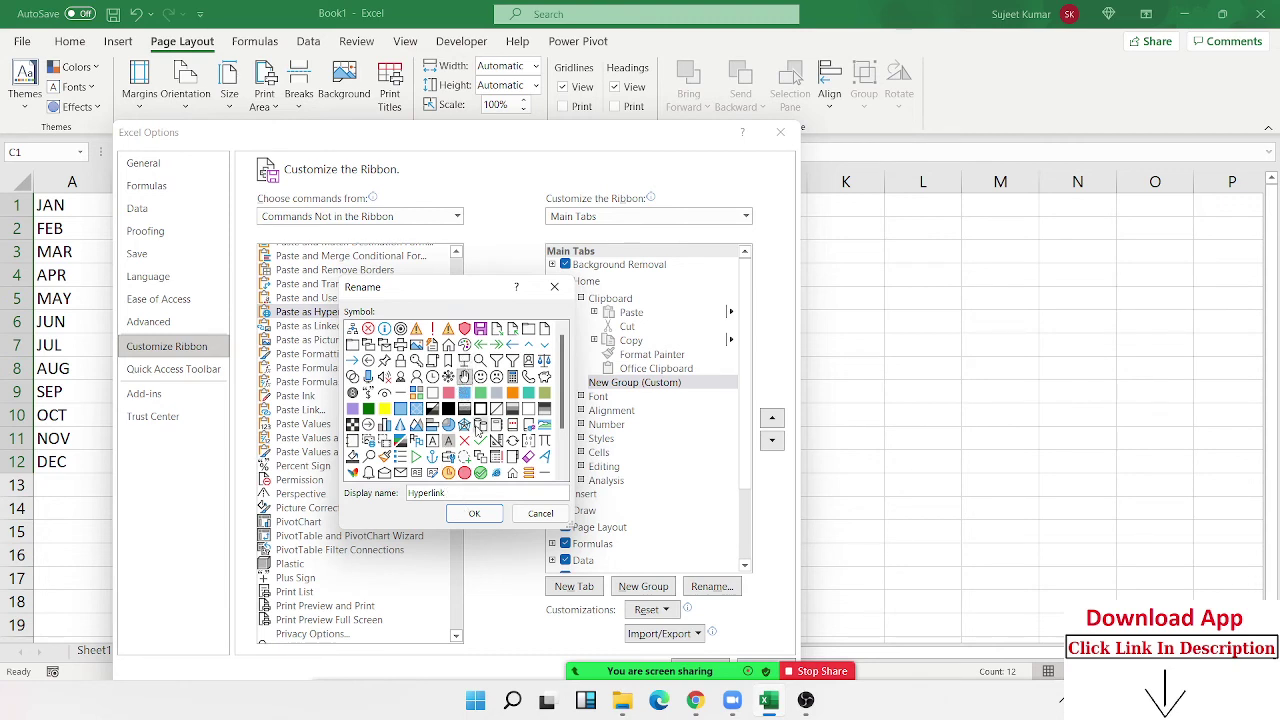
pyautogui.click(475, 514)
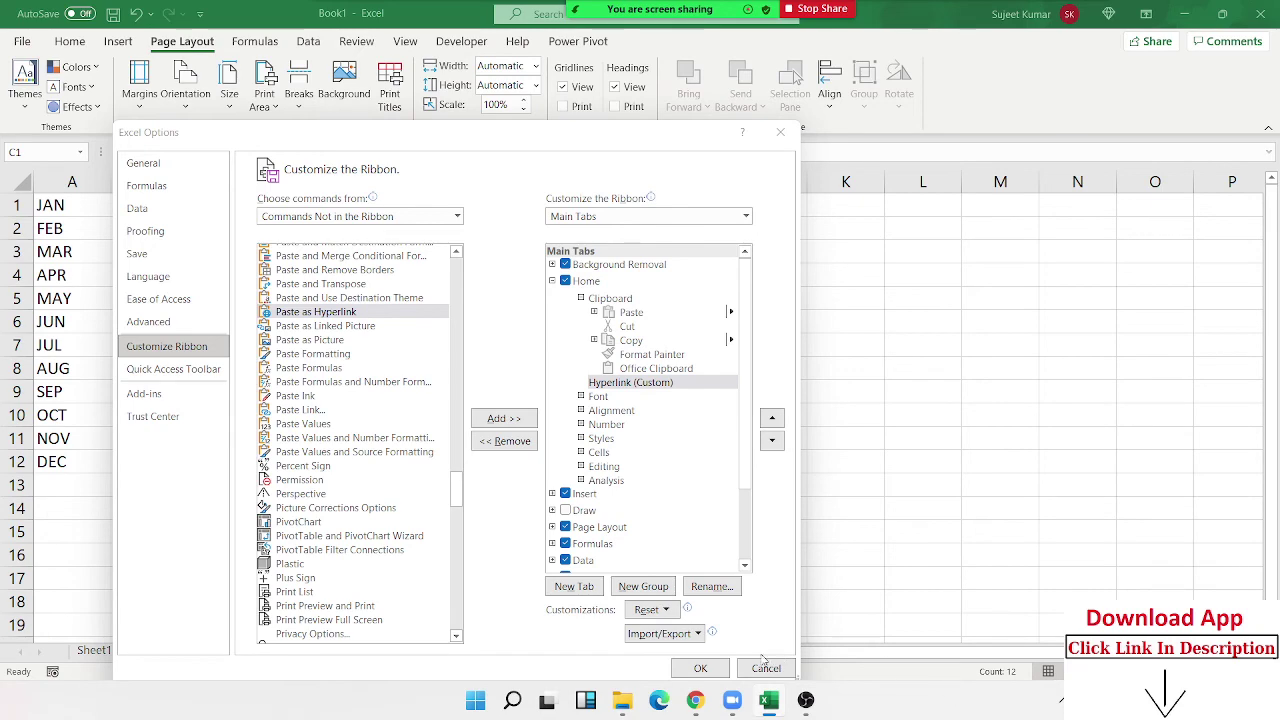
# - Save the ribbon changes, close Options, and check the Home tab's paste options
pyautogui.click(722, 670)
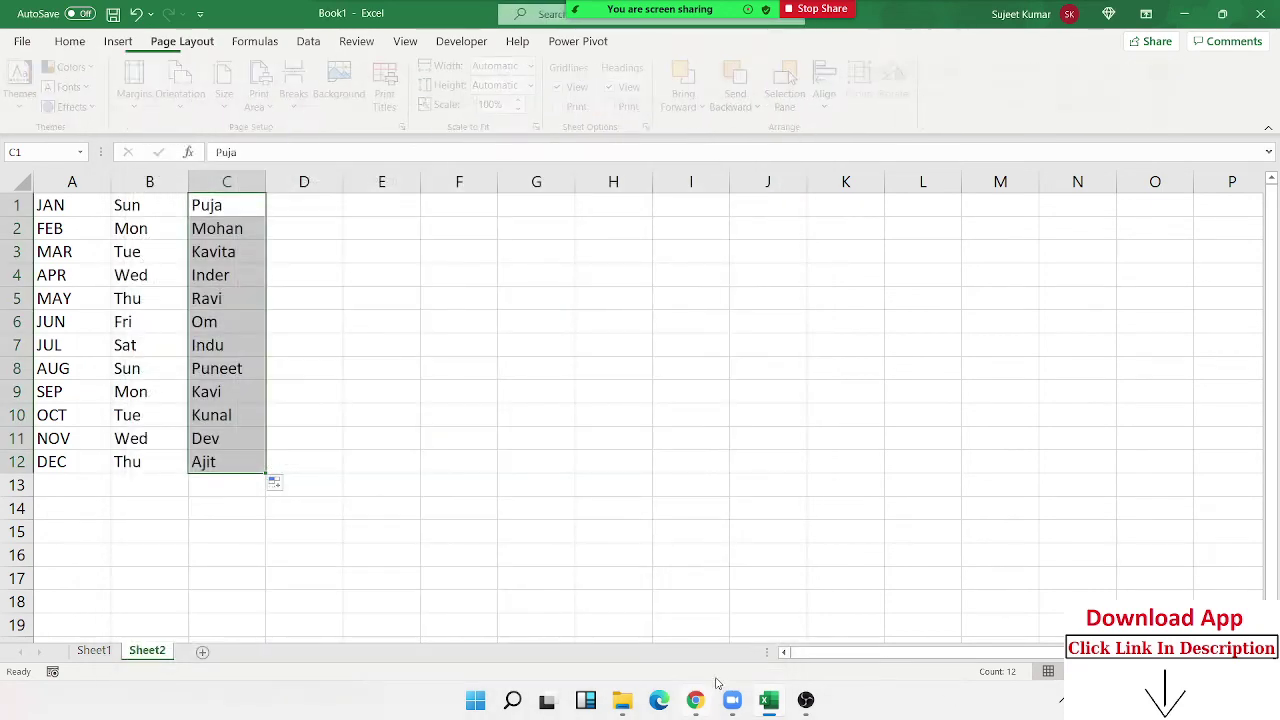
pyautogui.click(377, 300)
pyautogui.click(70, 41)
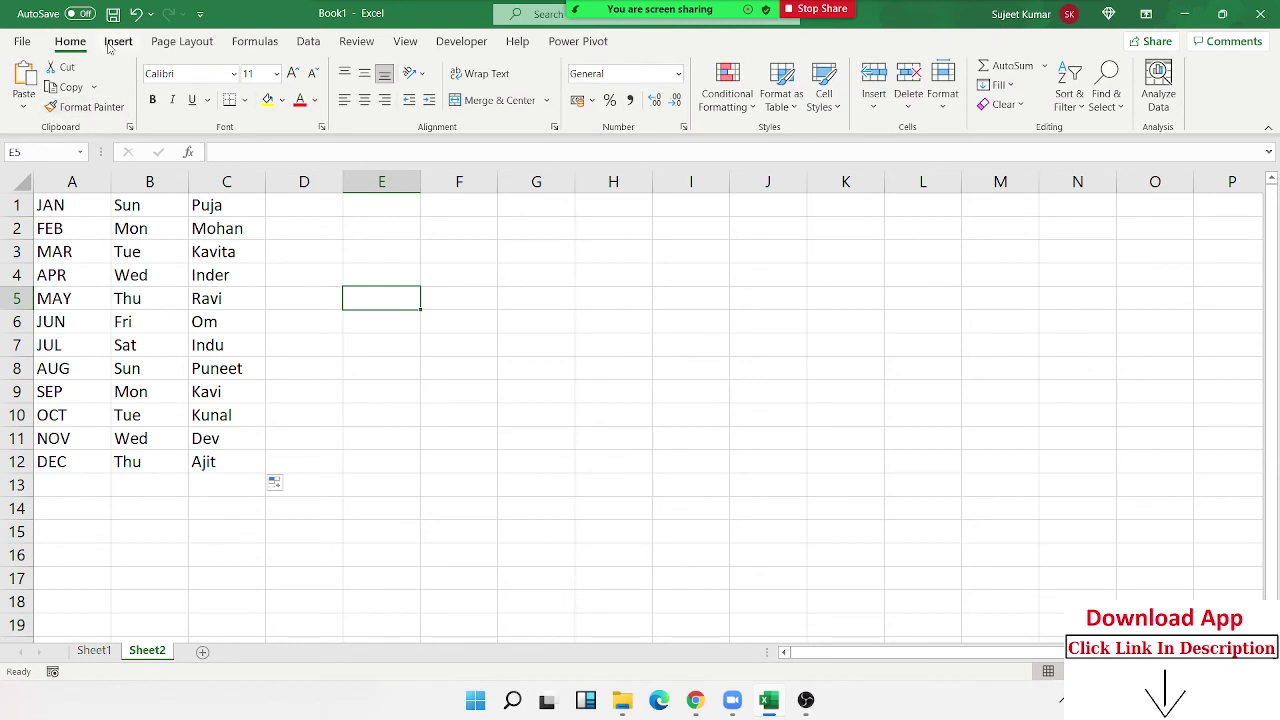
pyautogui.click(21, 110)
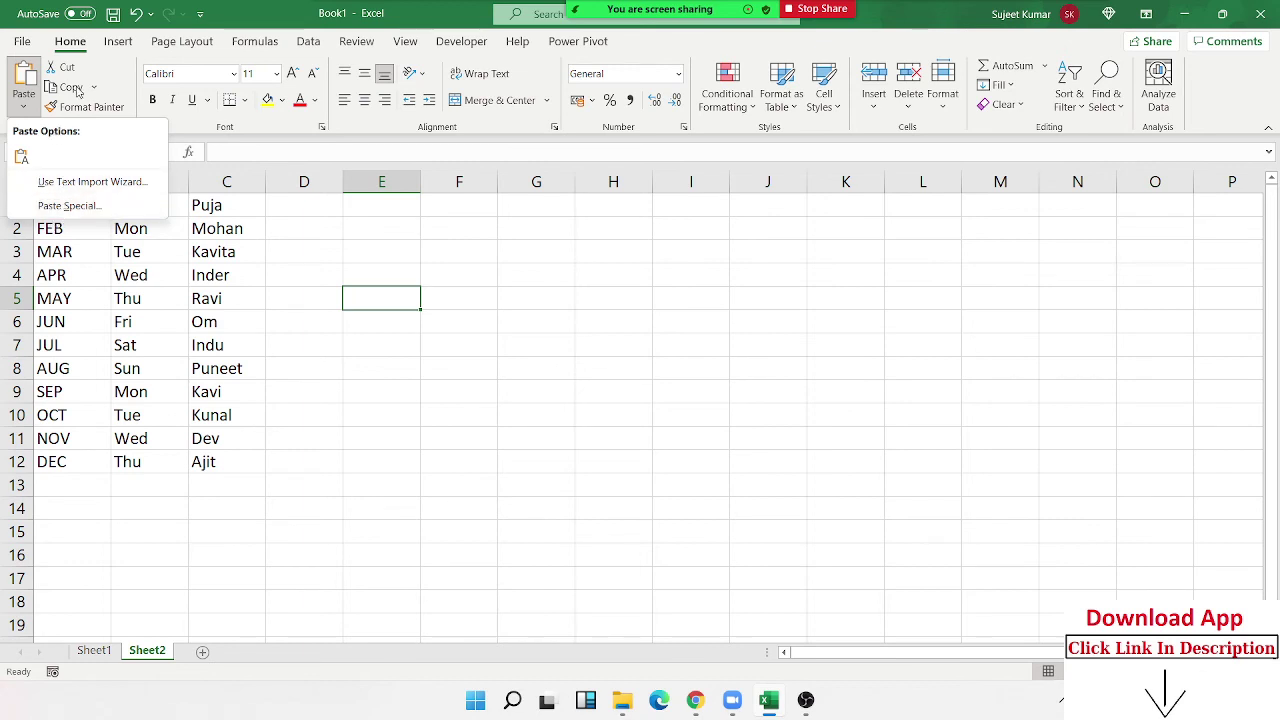
pyautogui.click(264, 208)
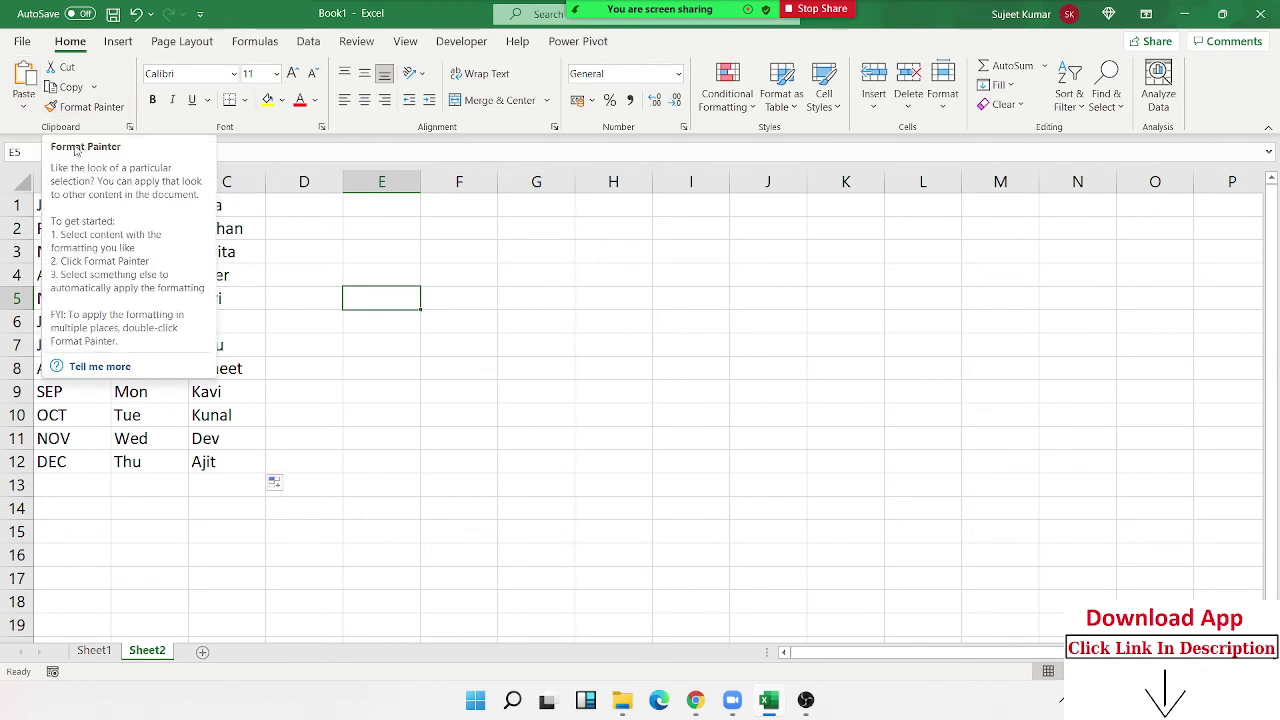
# - Copy Mohan from C2, select D4, and open the Paste options gallery
pyautogui.click(193, 236)
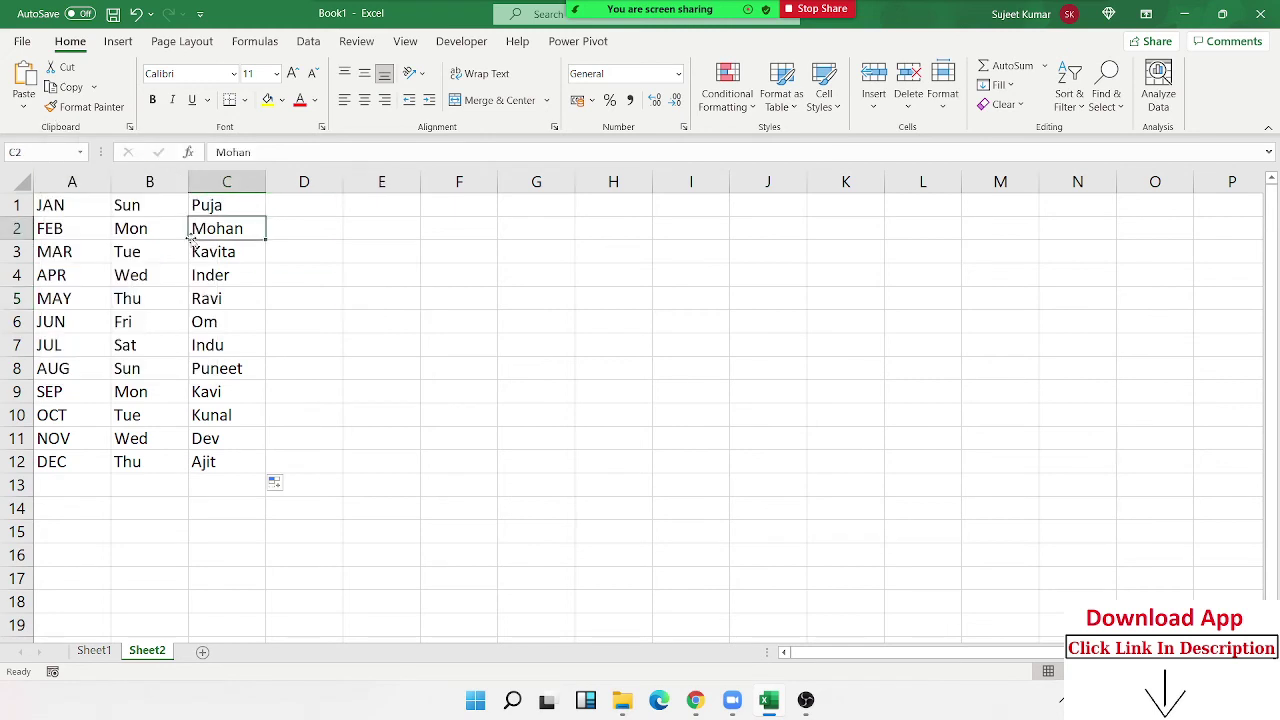
pyautogui.hotkey('ctrl', 'c')
pyautogui.click(320, 273)
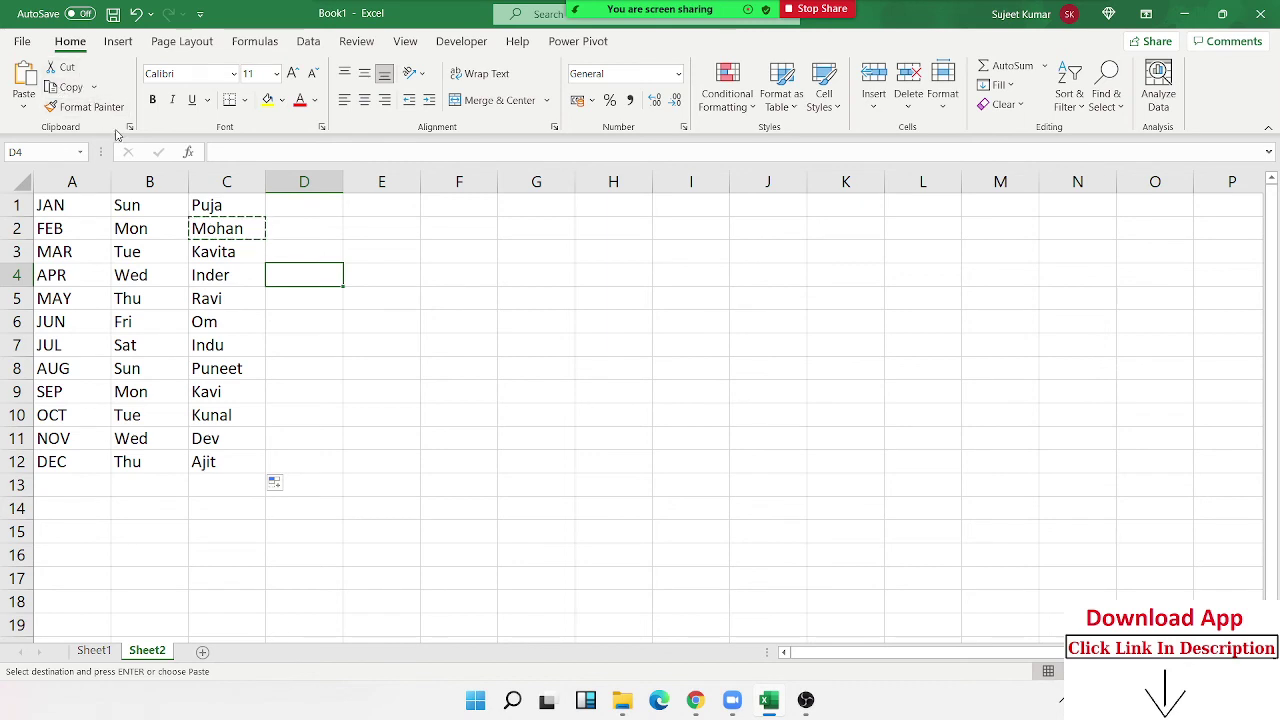
pyautogui.click(24, 112)
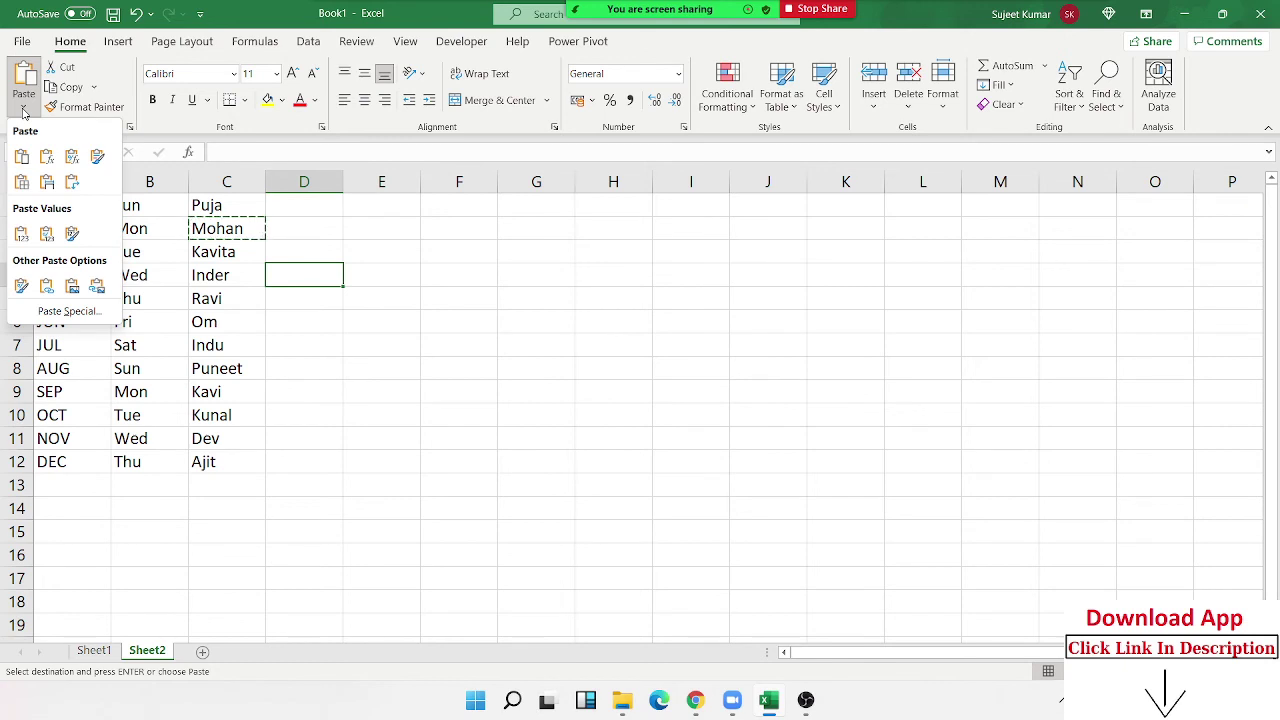
pyautogui.click(26, 109)
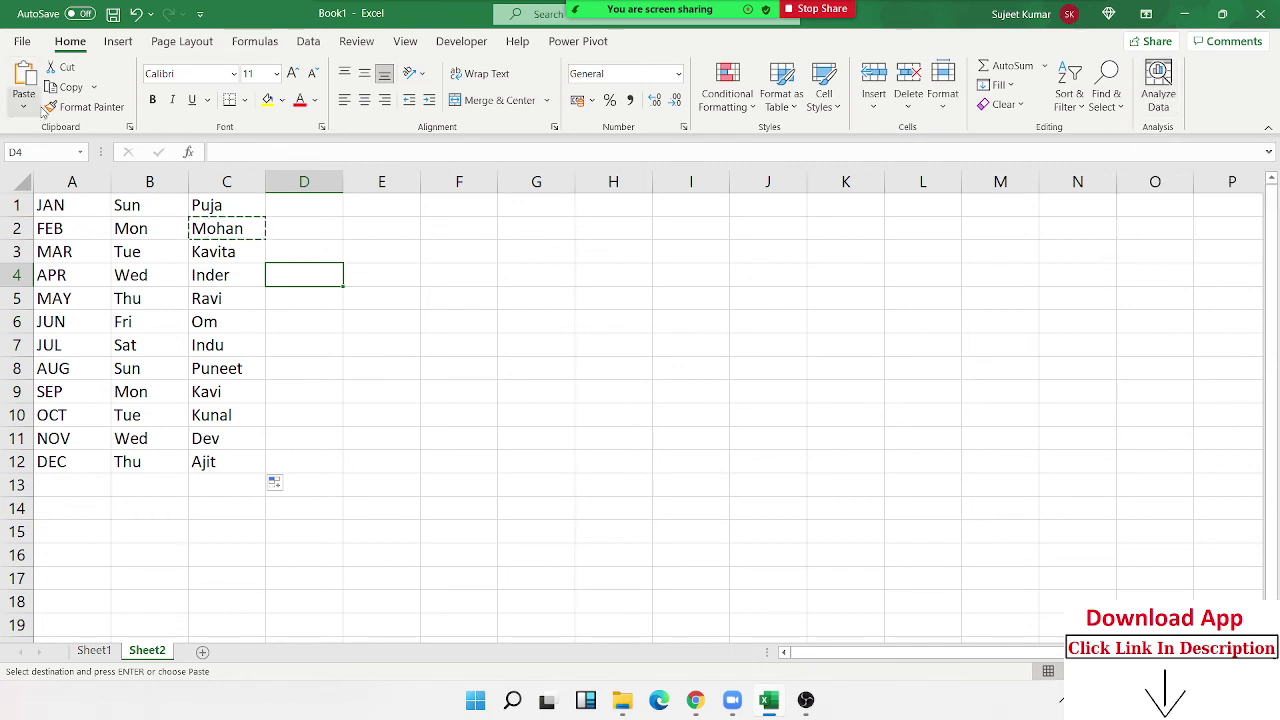
pyautogui.click(95, 88)
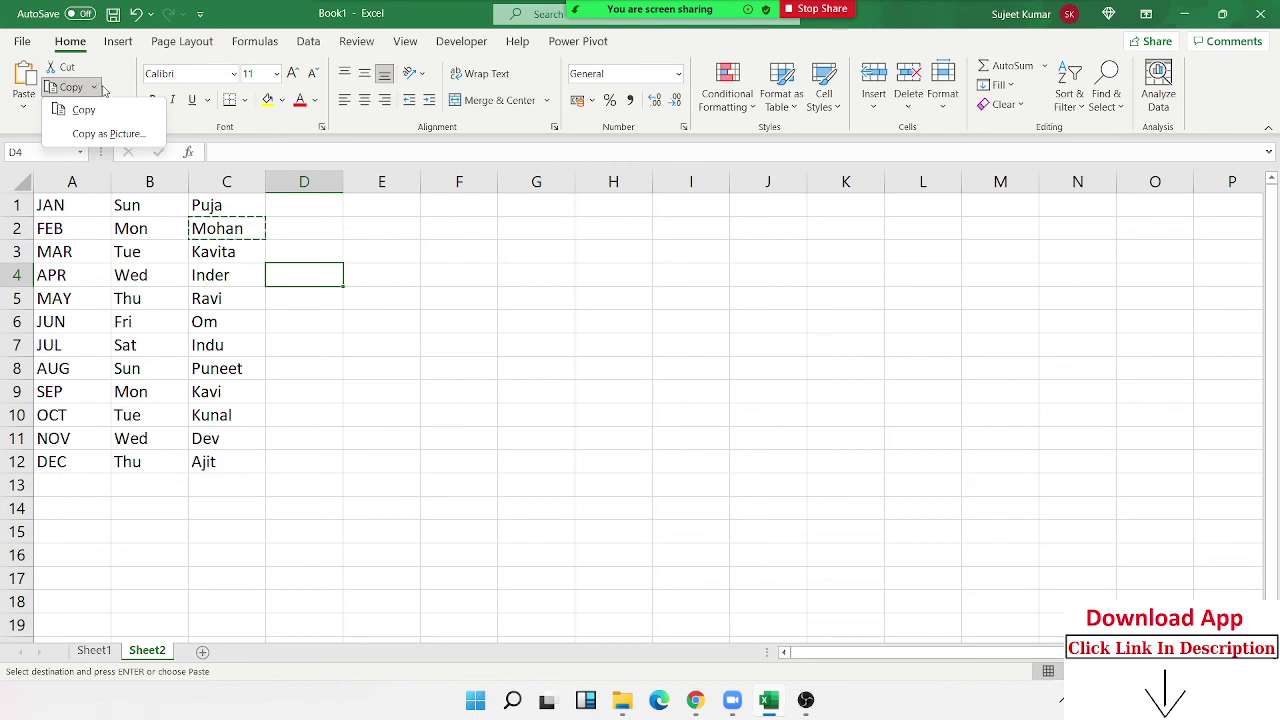
pyautogui.click(96, 67)
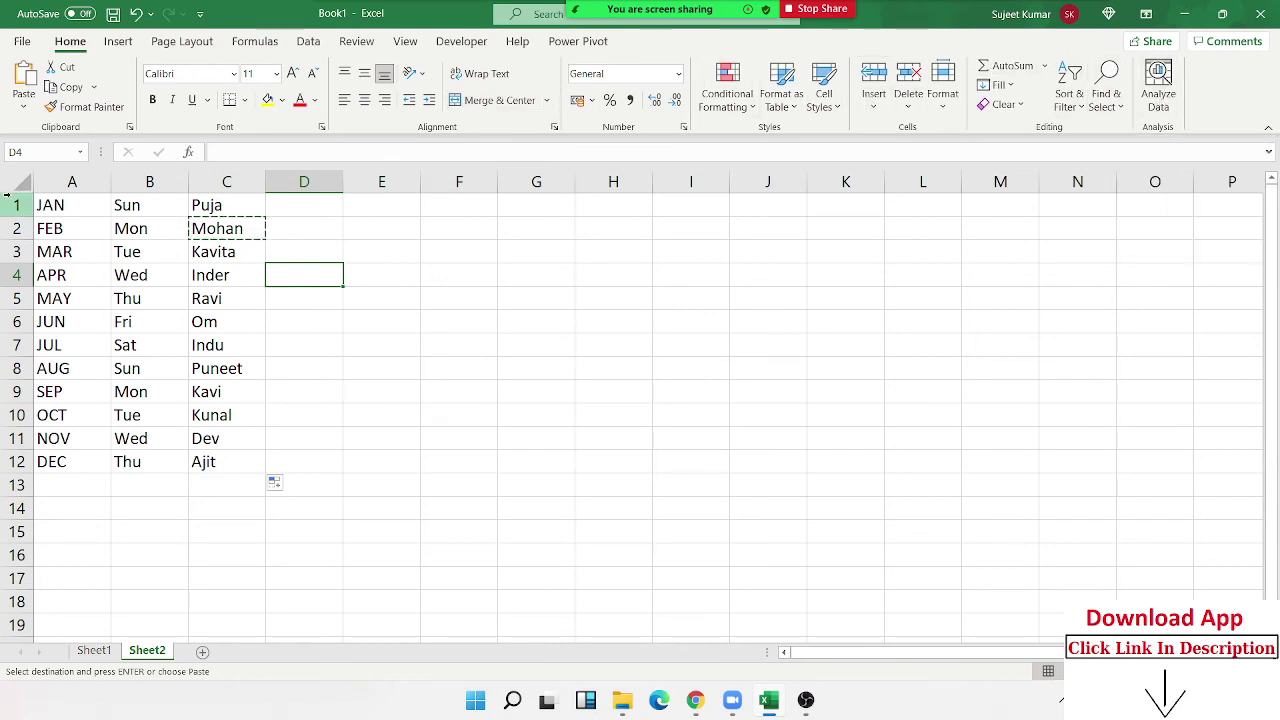
pyautogui.click(24, 104)
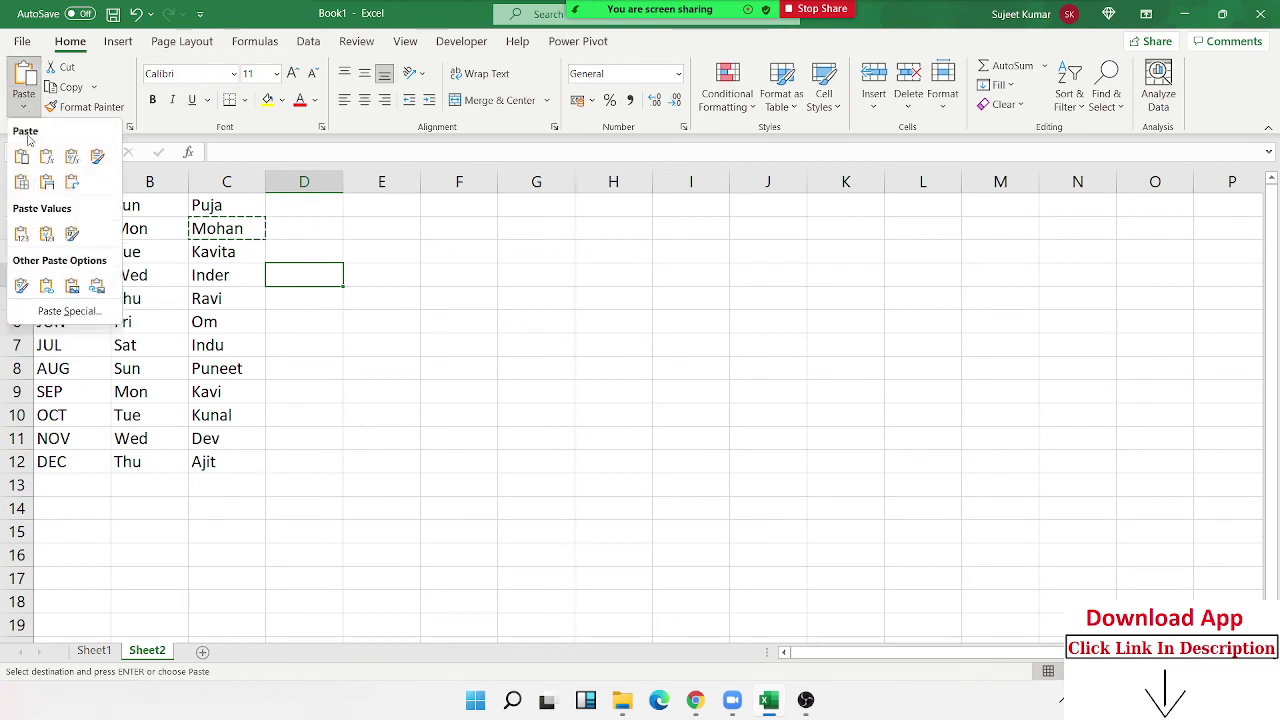
# - Open Paste Special and close it without pasting, then open and close the Clipboard pane
pyautogui.click(31, 314)
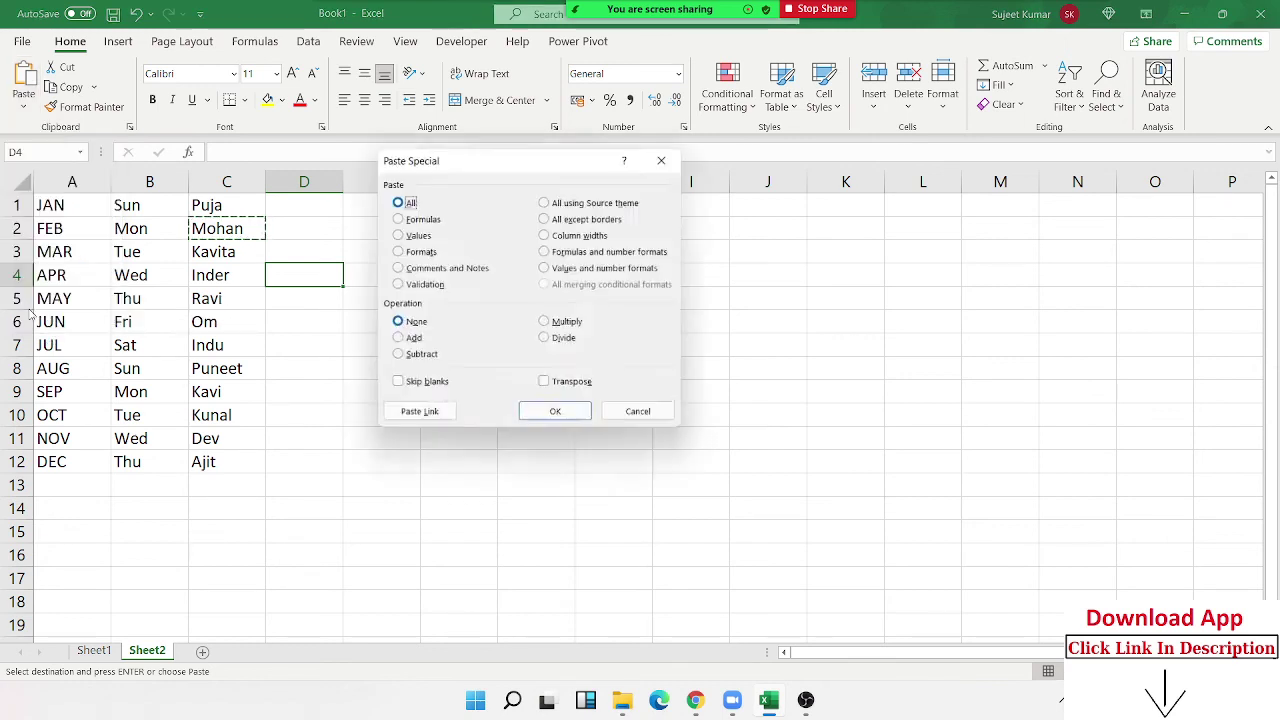
pyautogui.press('Return')
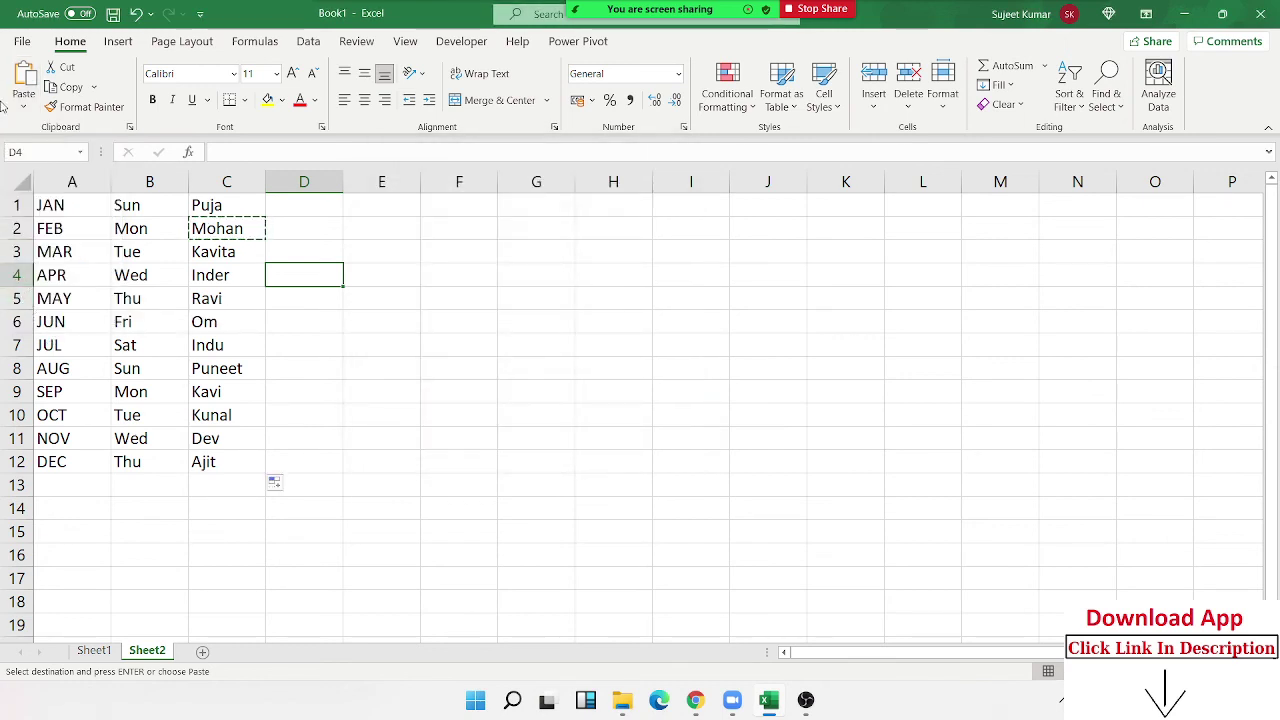
pyautogui.click(129, 128)
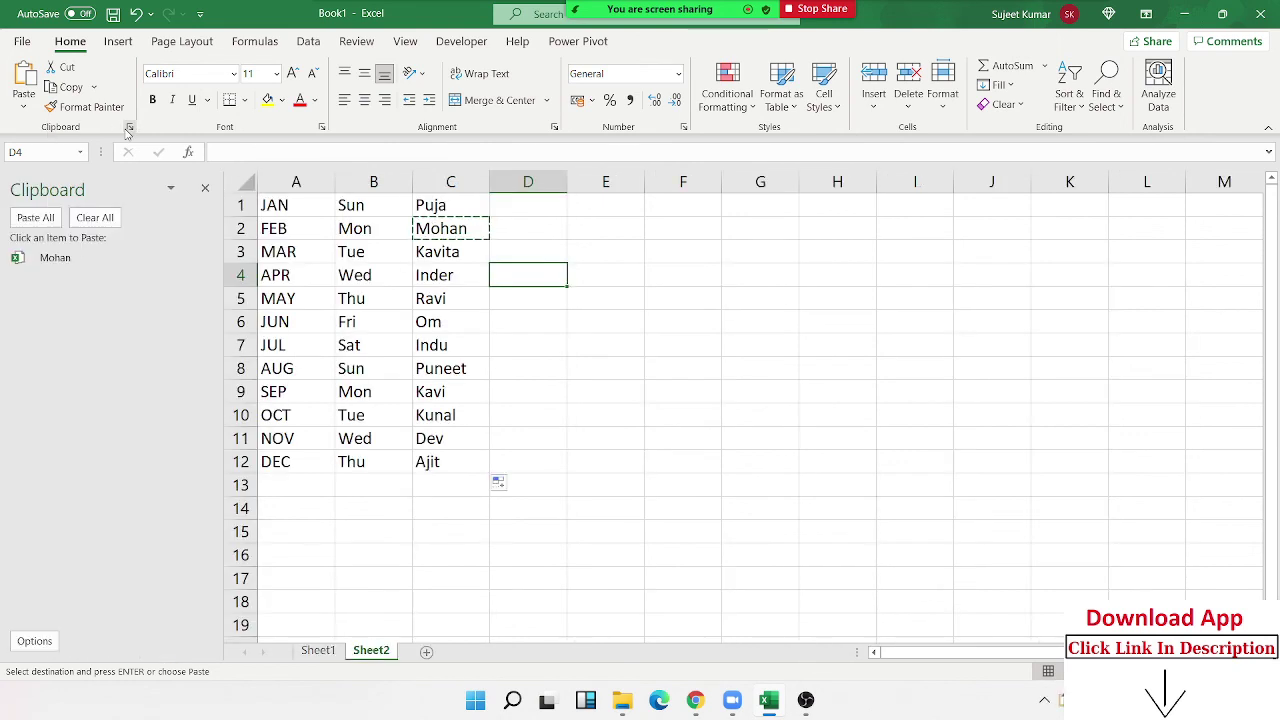
pyautogui.click(204, 191)
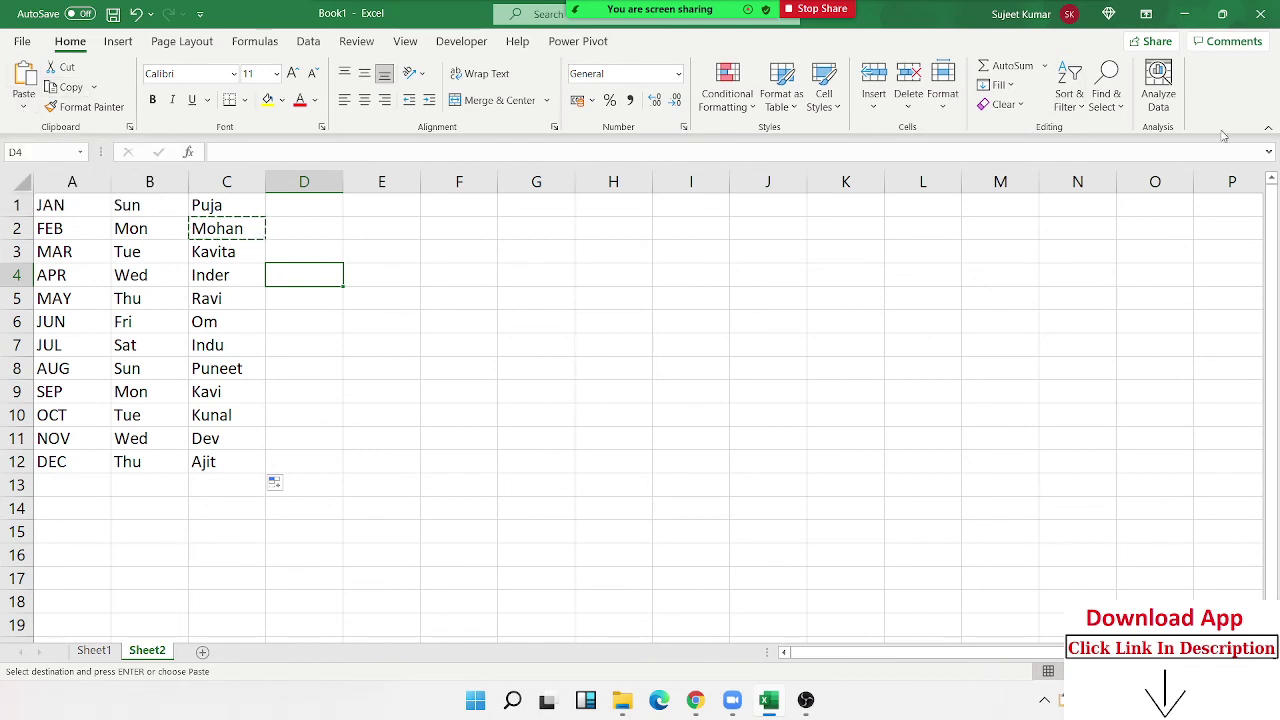
# - Open File > Options > Customize Ribbon and expand Home's Clipboard group
pyautogui.click(22, 41)
pyautogui.click(54, 650)
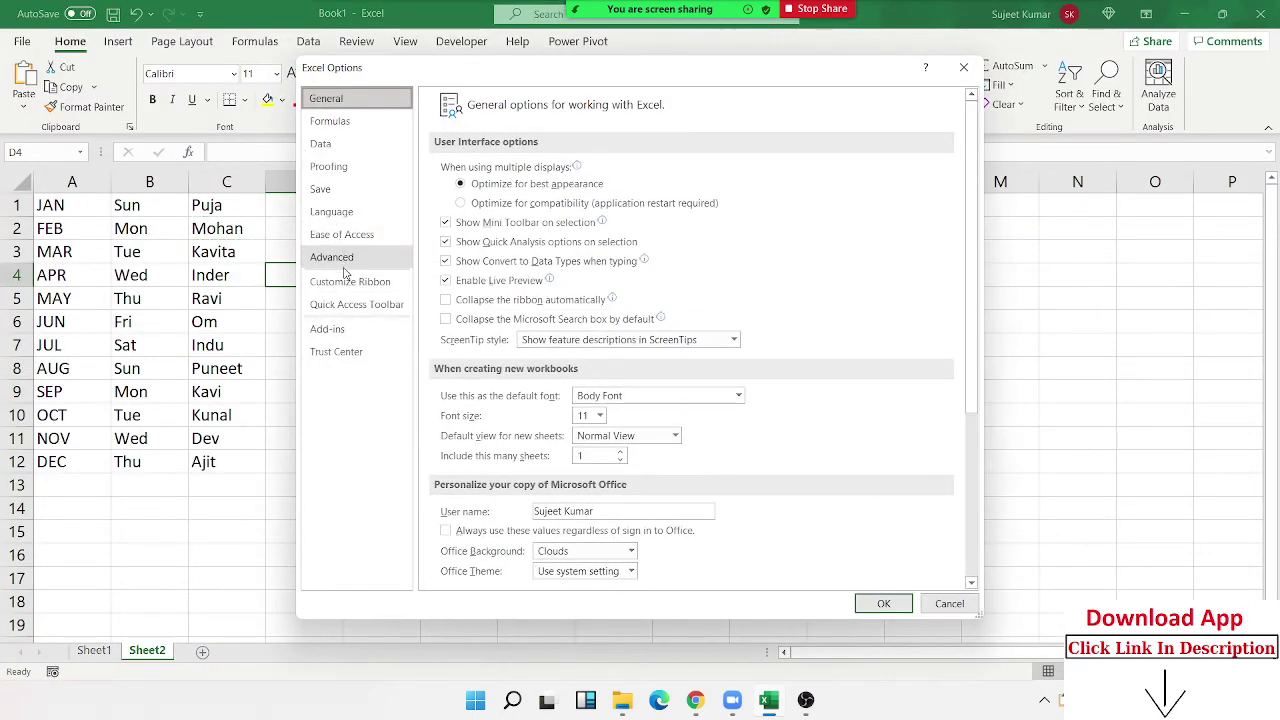
pyautogui.click(349, 282)
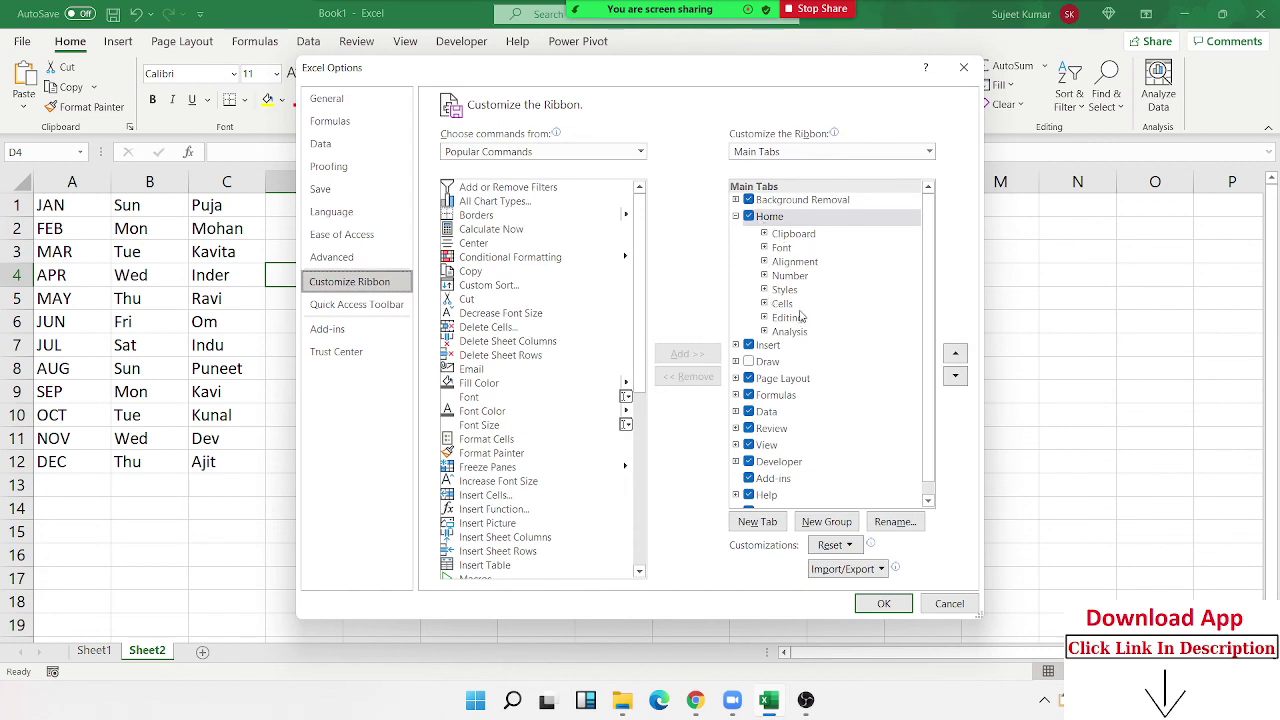
pyautogui.click(765, 236)
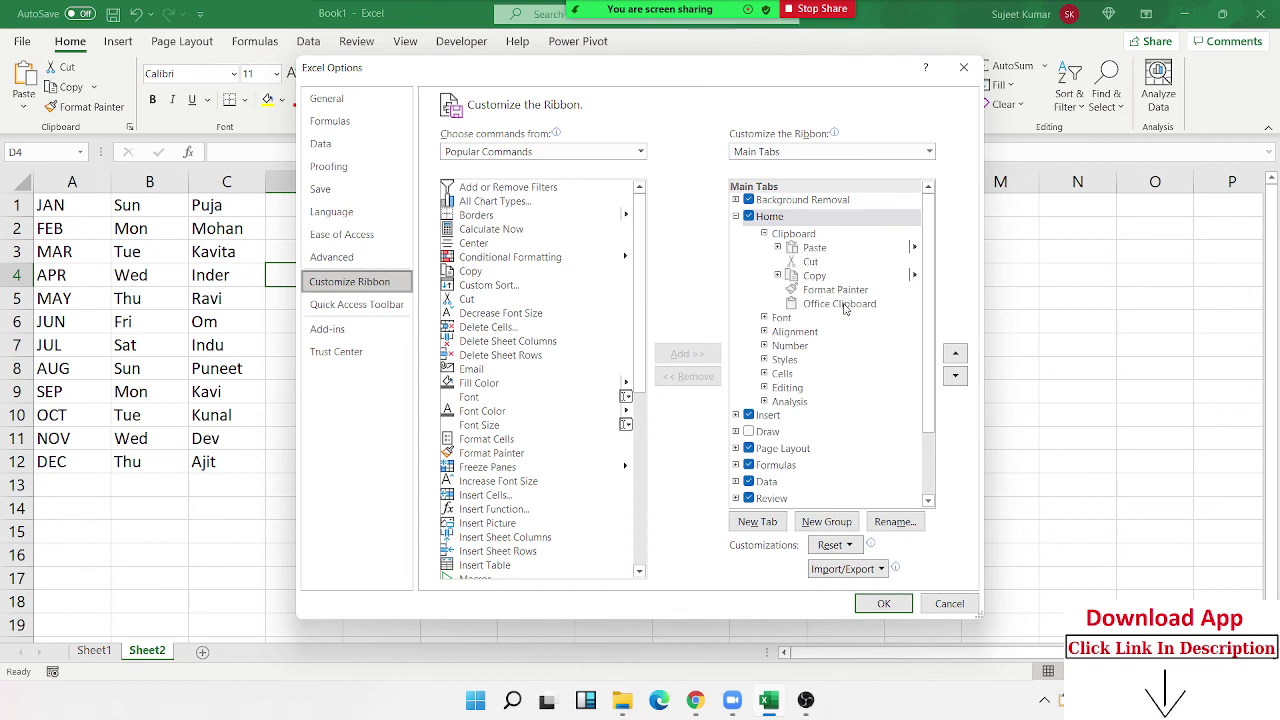
pyautogui.click(845, 305)
pyautogui.click(842, 290)
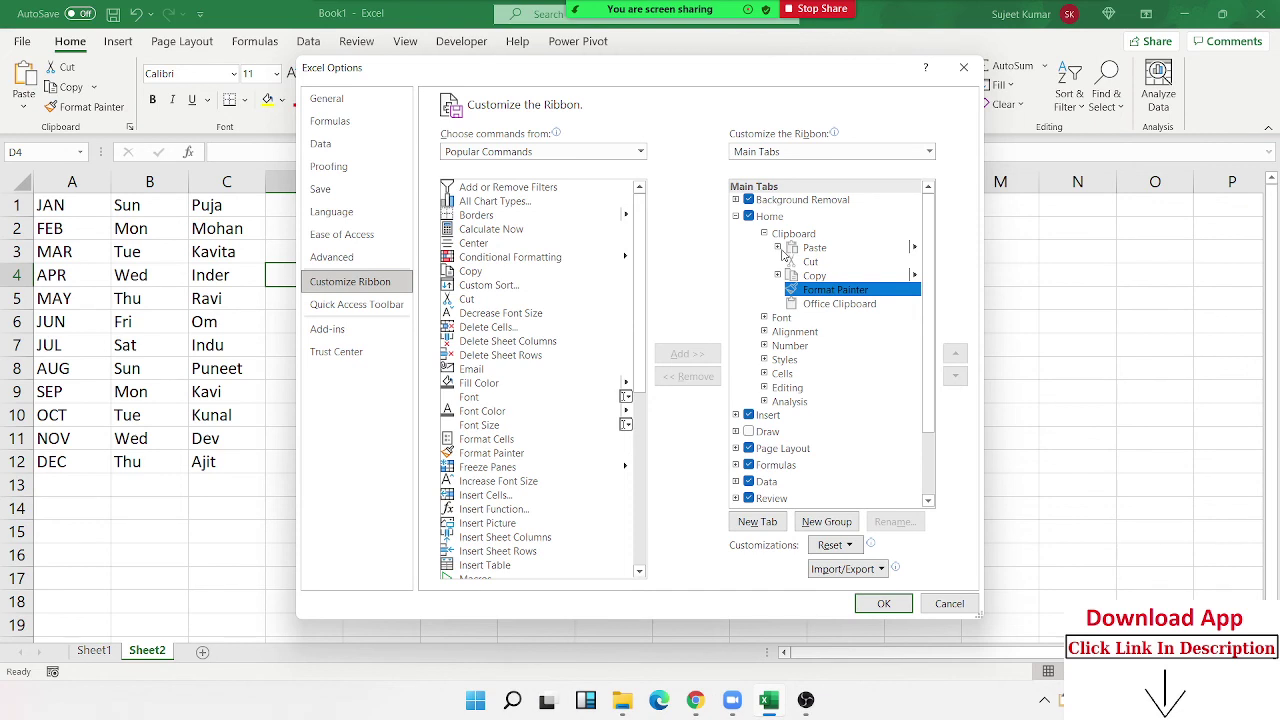
# - Browse the Paste sub-commands, collapse Clipboard, and select the Home tab
pyautogui.click(779, 248)
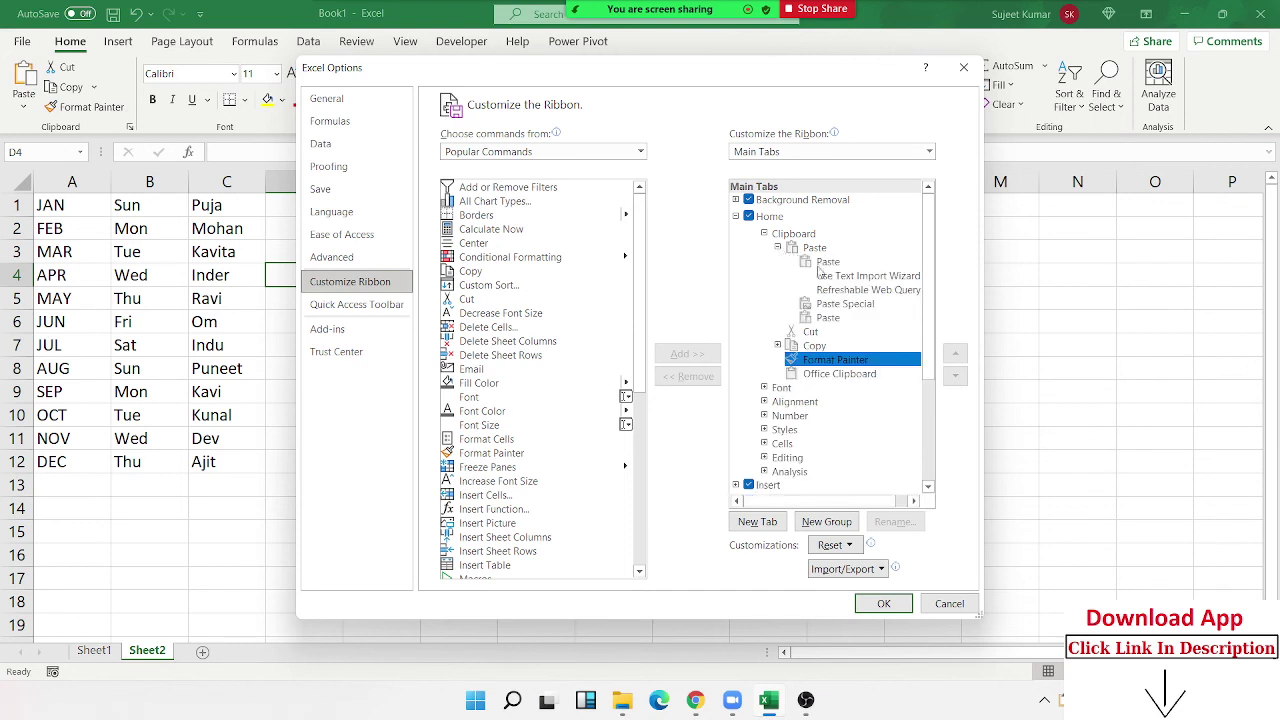
pyautogui.click(838, 318)
pyautogui.click(835, 304)
pyautogui.click(834, 292)
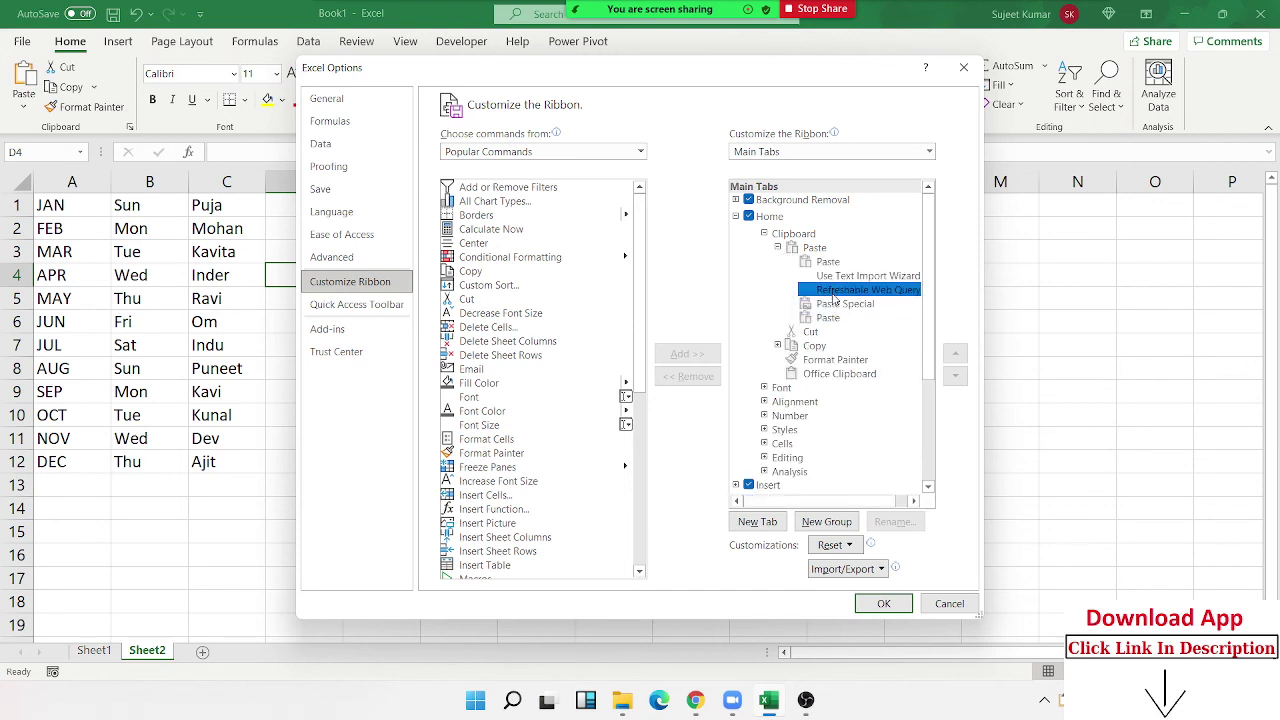
pyautogui.click(836, 278)
pyautogui.click(836, 291)
pyautogui.click(810, 387)
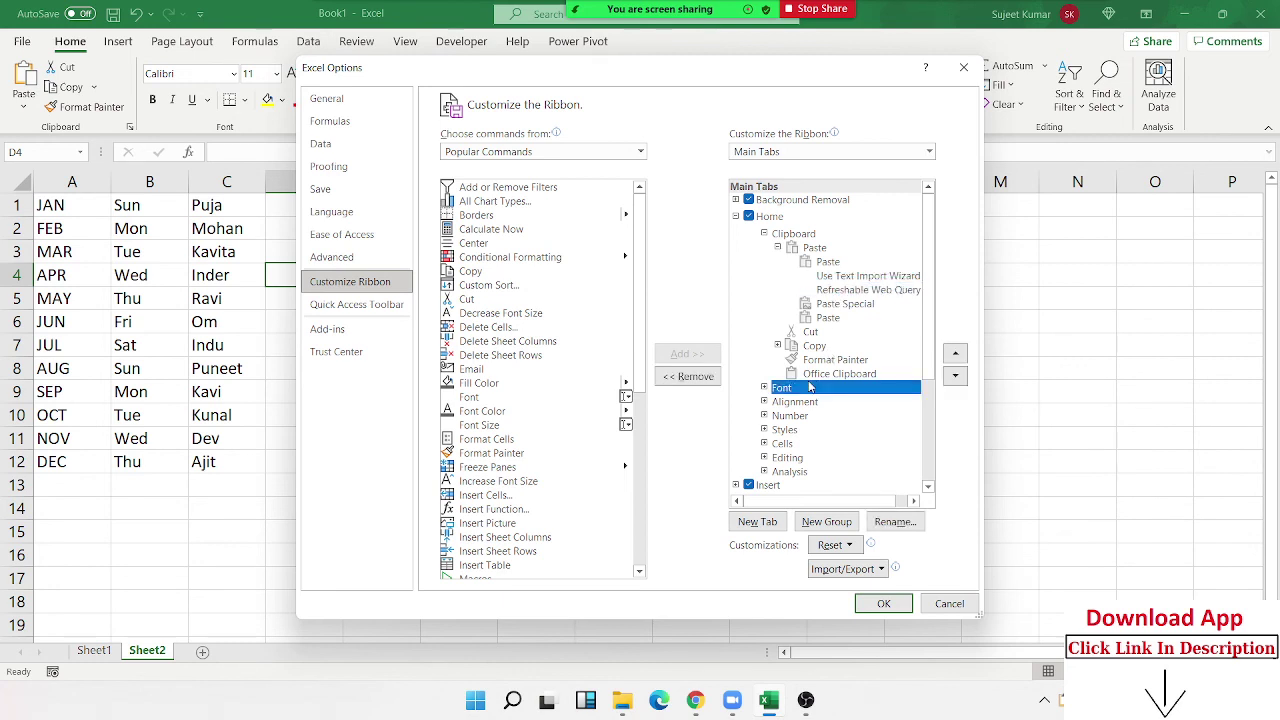
pyautogui.click(812, 376)
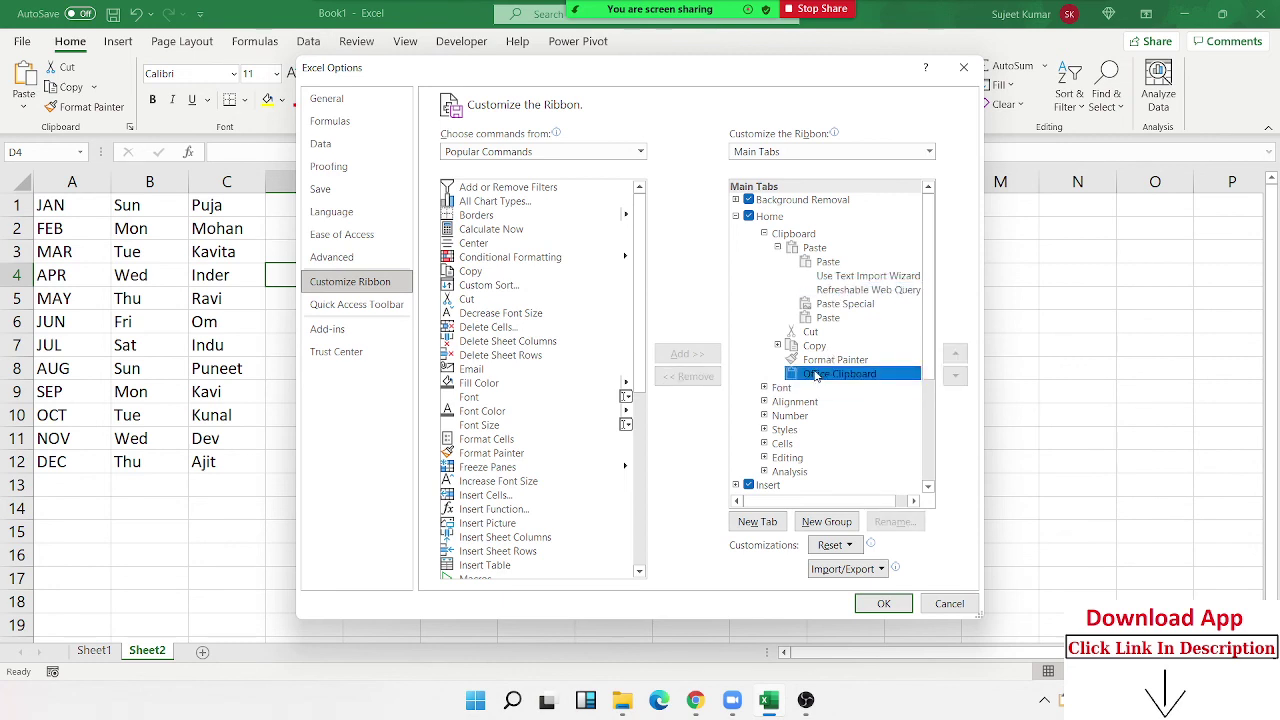
pyautogui.scroll(-1, 815, 374)
pyautogui.scroll(1, 788, 322)
pyautogui.click(765, 233)
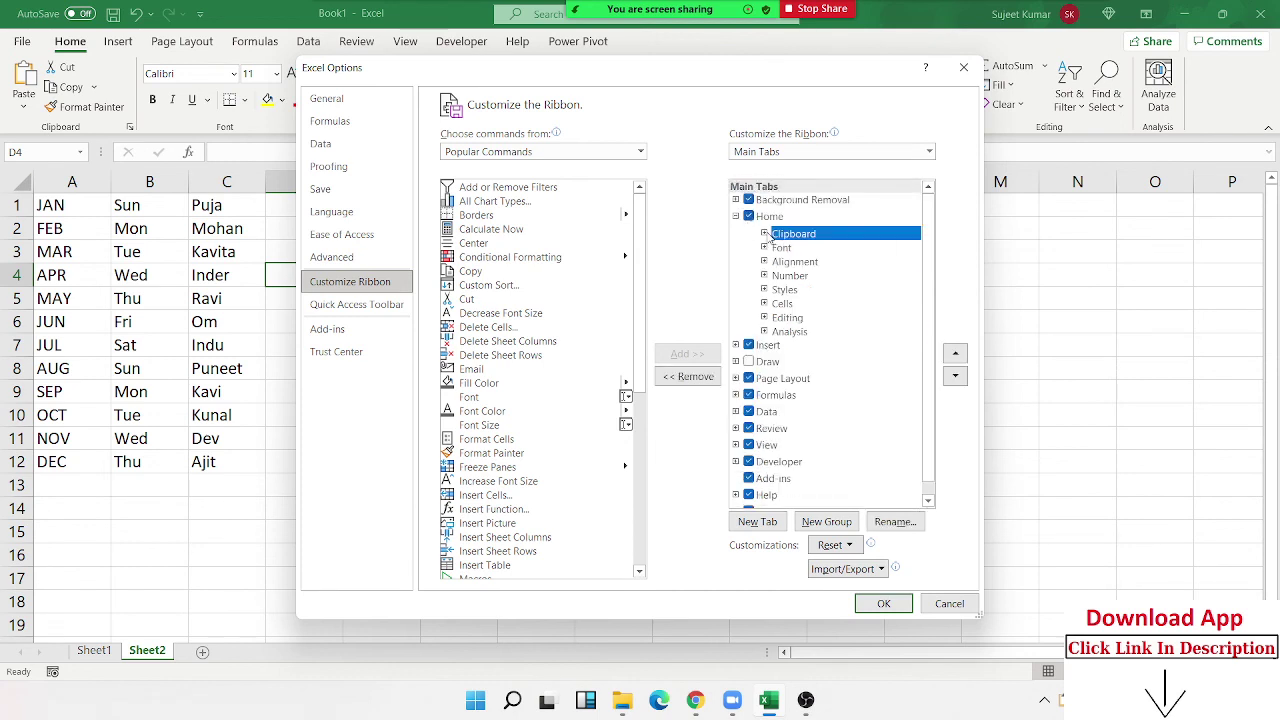
pyautogui.click(763, 223)
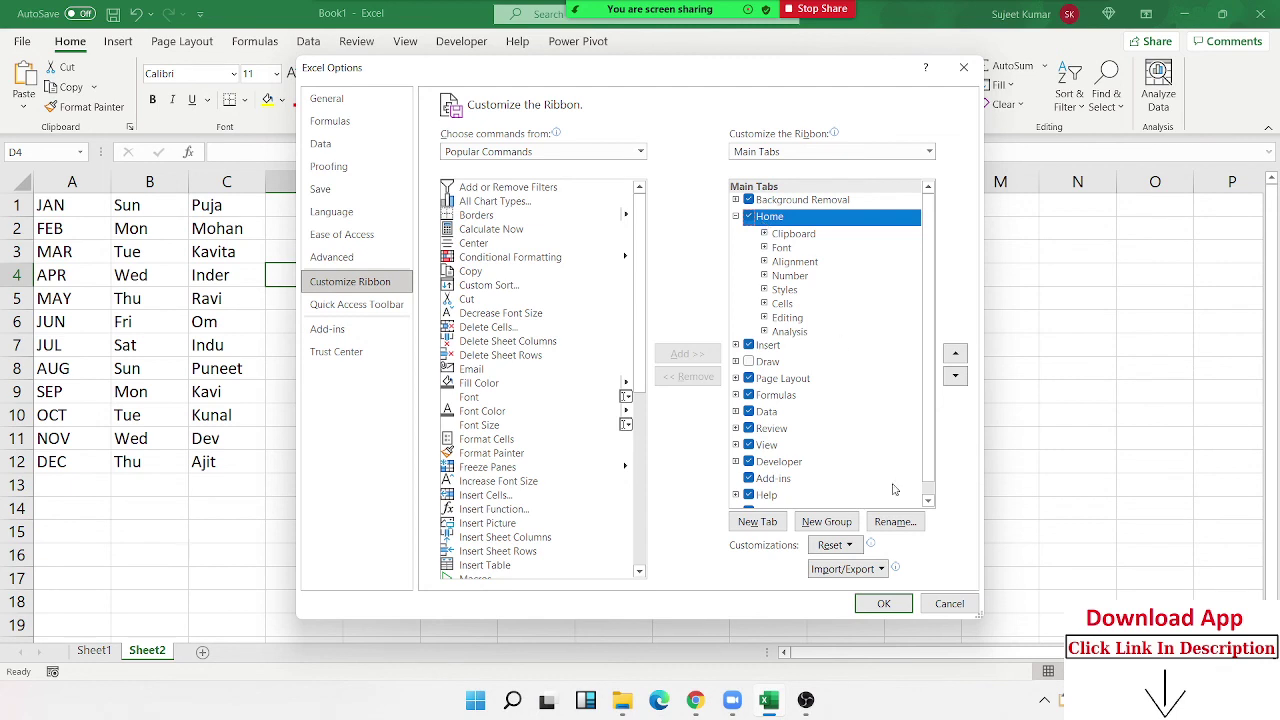
# - Add a New Group under Home and rename it 'Hyperlink'
pyautogui.click(826, 522)
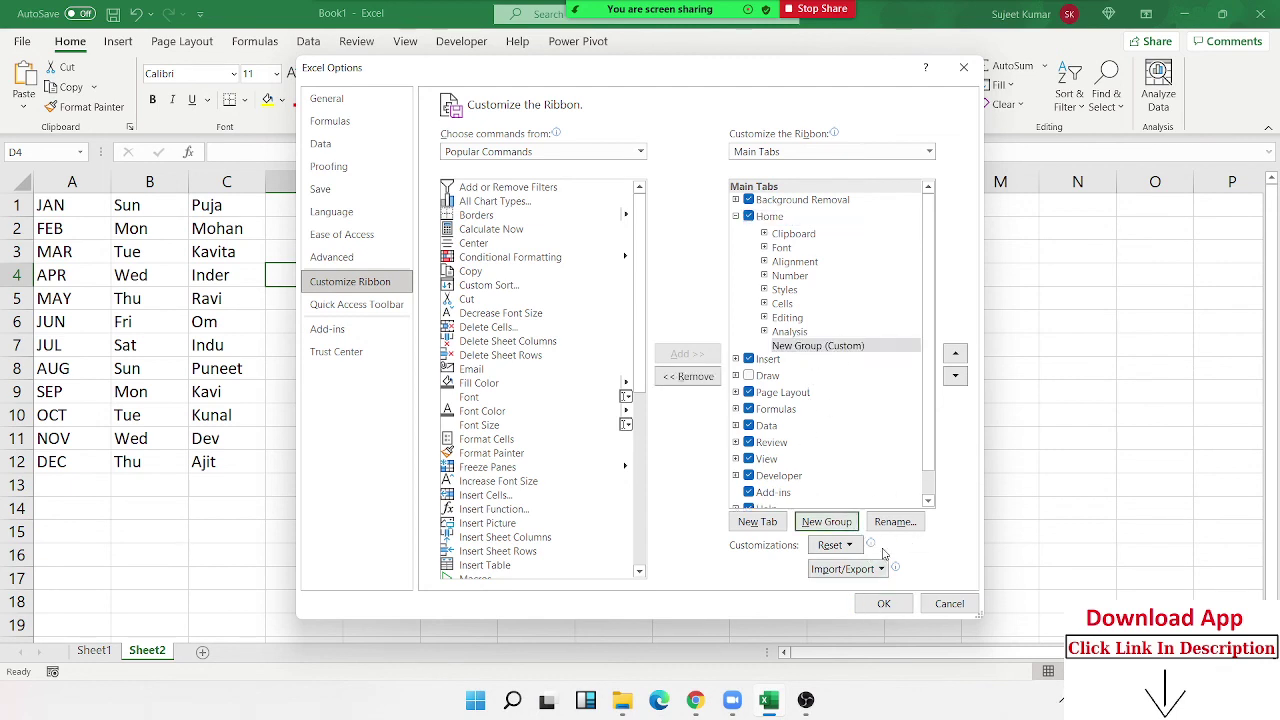
pyautogui.click(882, 524)
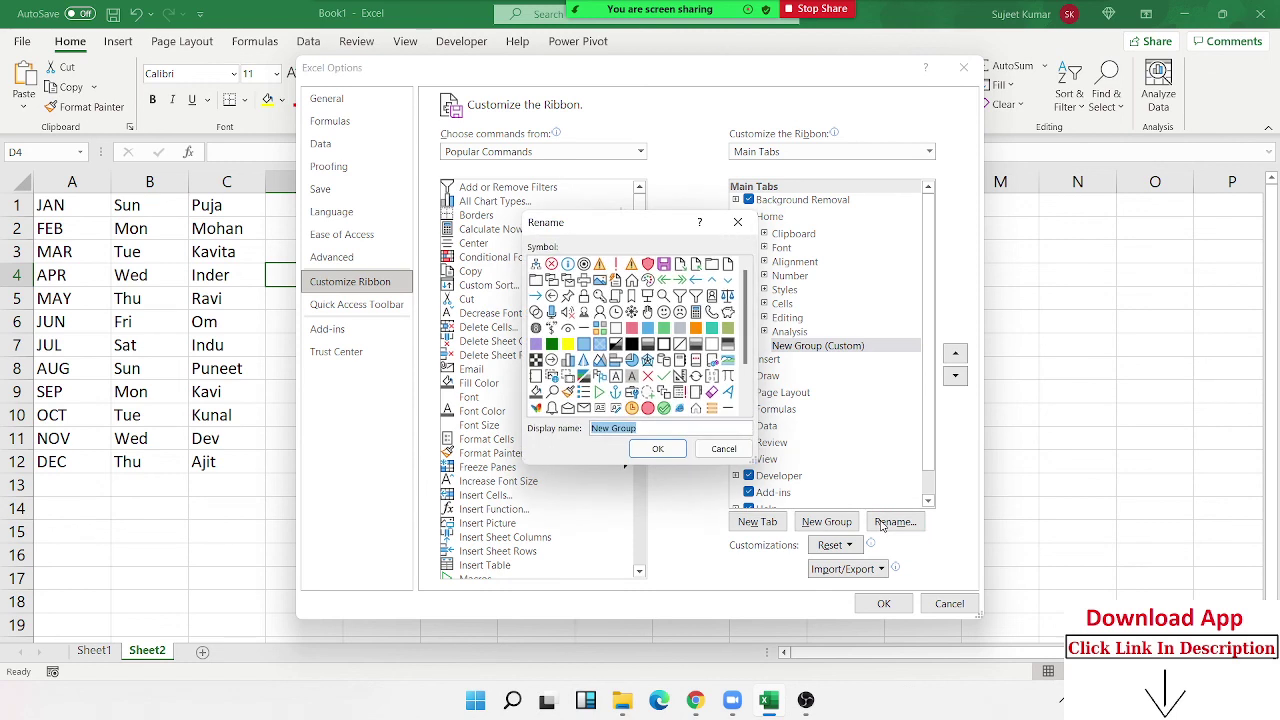
pyautogui.write('Hyper')
pyautogui.write('link')
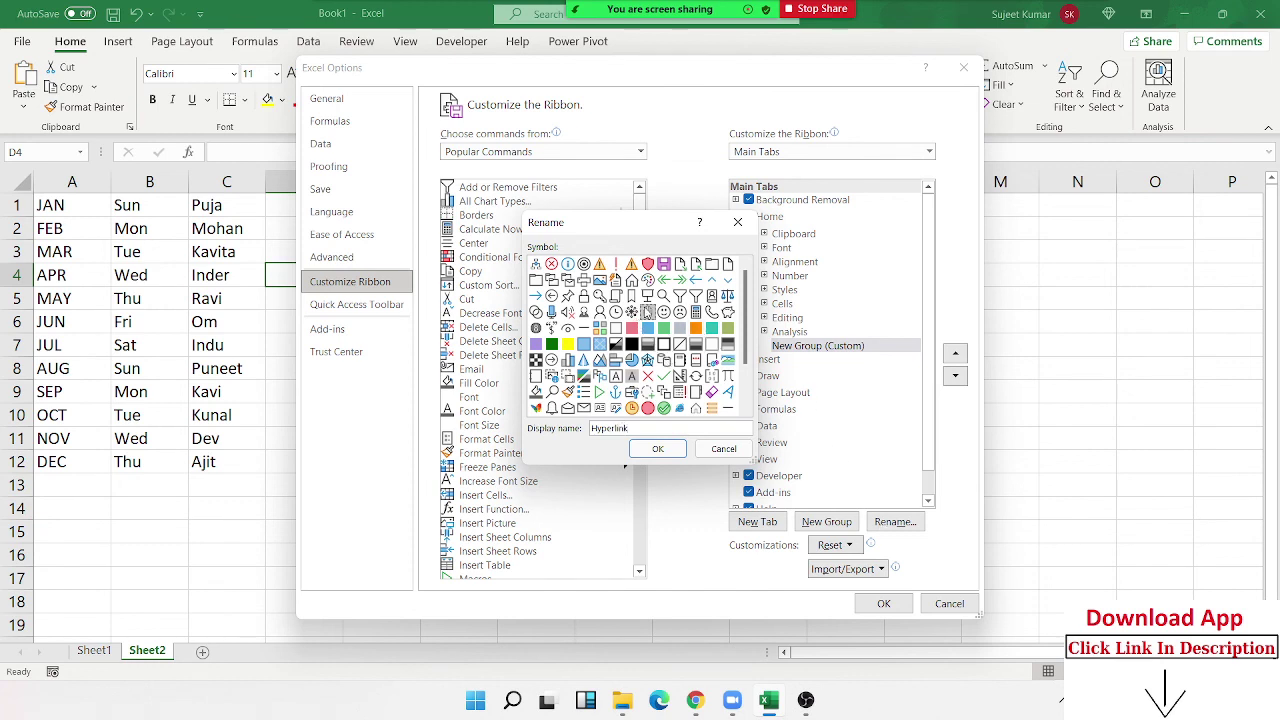
pyautogui.click(658, 450)
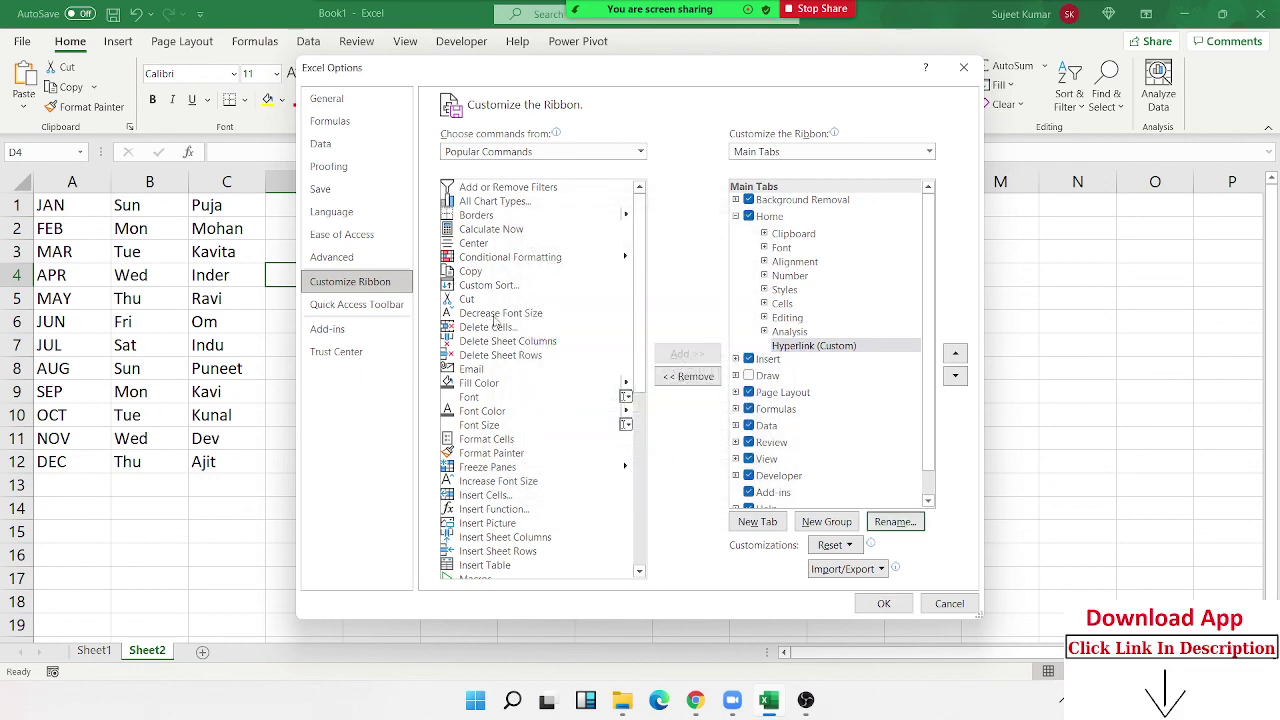
# - Switch the command source to Commands Not in the Ribbon and scroll down the list
pyautogui.click(490, 152)
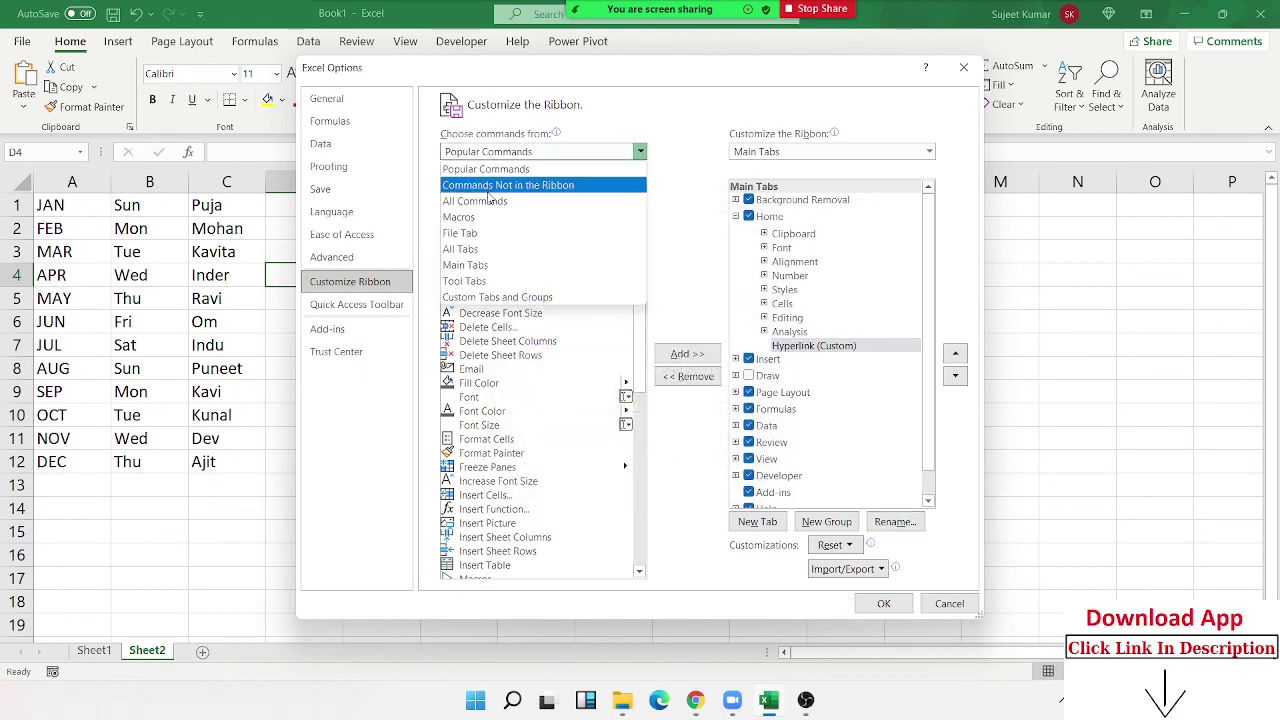
pyautogui.click(489, 189)
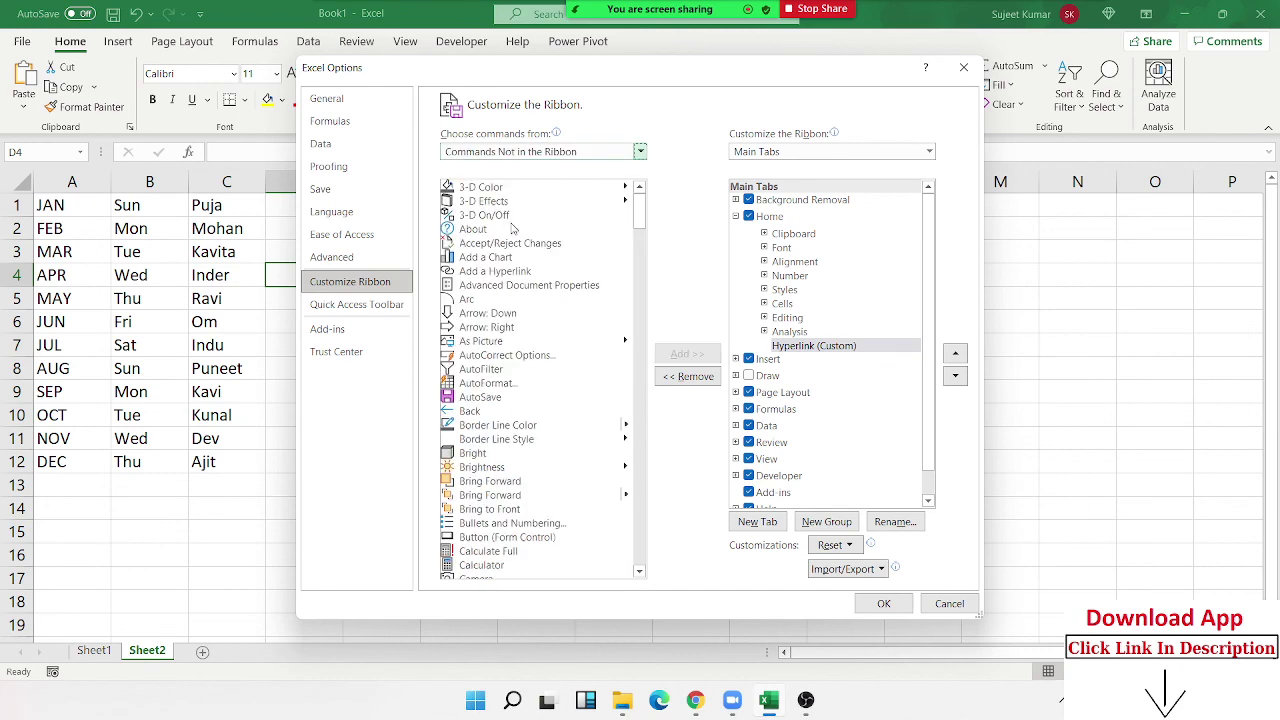
pyautogui.click(506, 358)
pyautogui.scroll(-9, 505, 364)
pyautogui.scroll(-5, 505, 364)
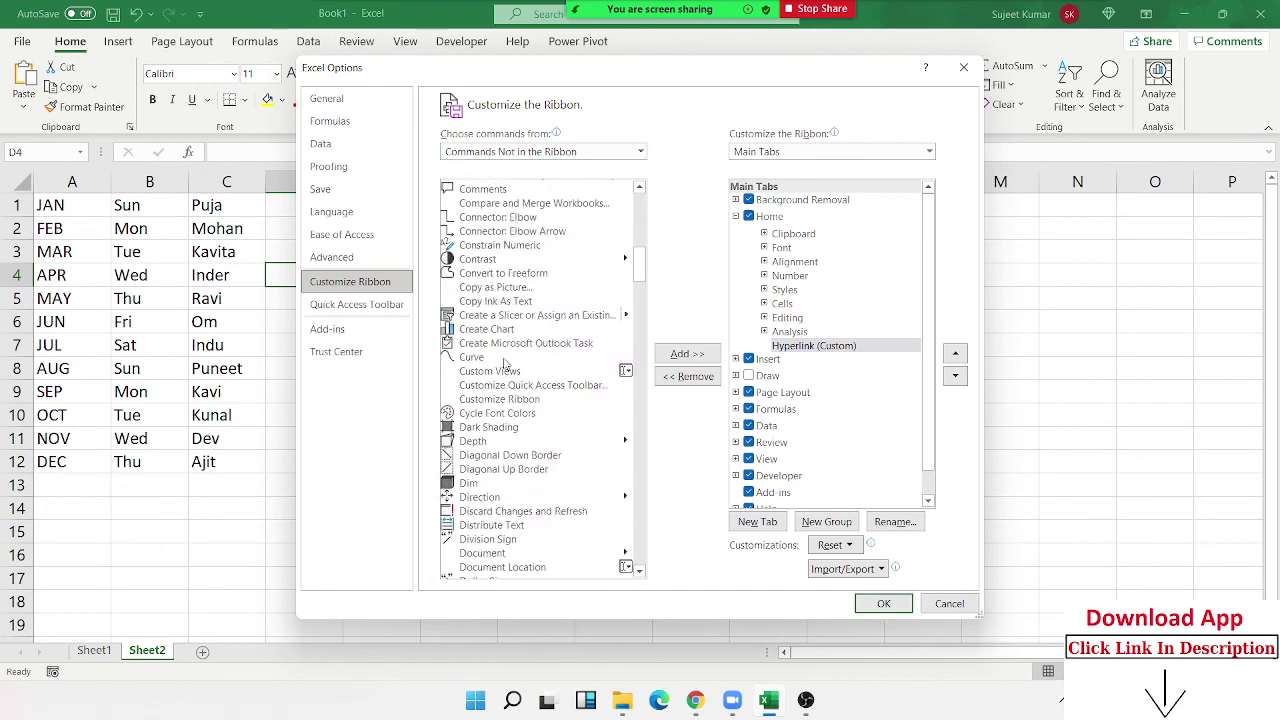
pyautogui.scroll(-10, 505, 364)
pyautogui.scroll(-10, 506, 364)
pyautogui.scroll(-6, 507, 365)
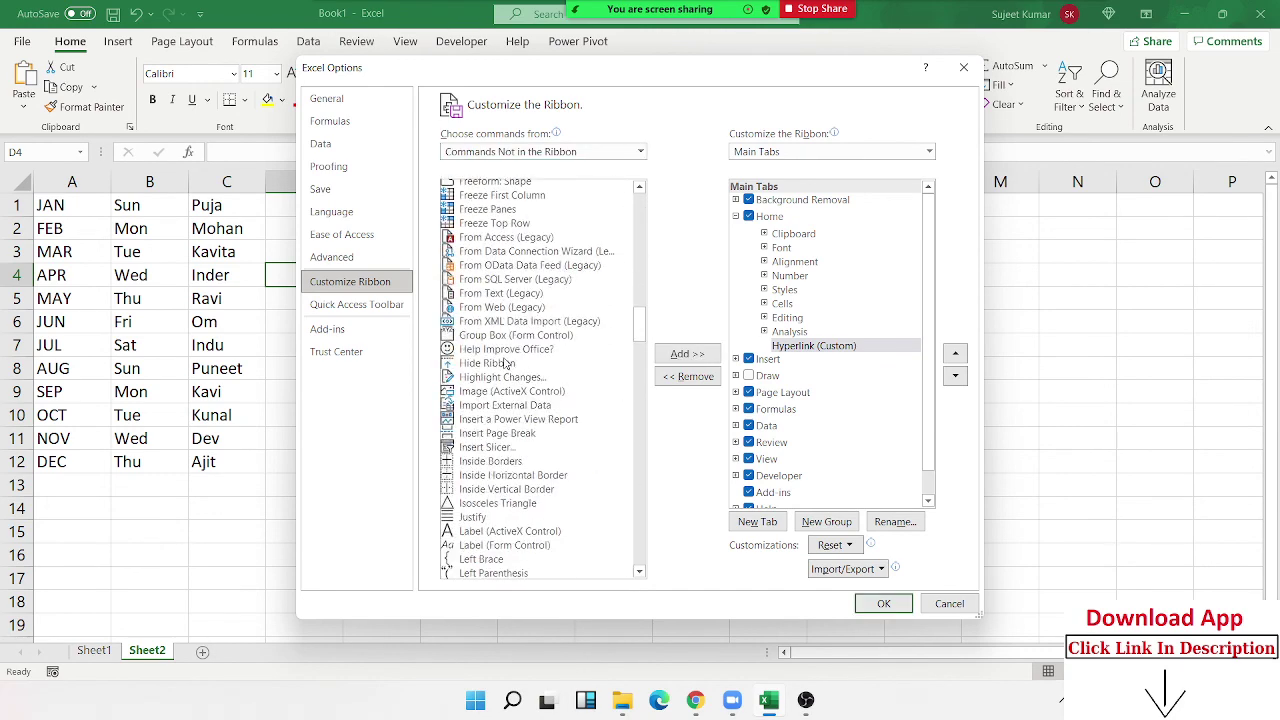
pyautogui.scroll(-4, 504, 363)
pyautogui.scroll(-6, 504, 363)
pyautogui.scroll(-5, 505, 363)
pyautogui.scroll(-5, 505, 362)
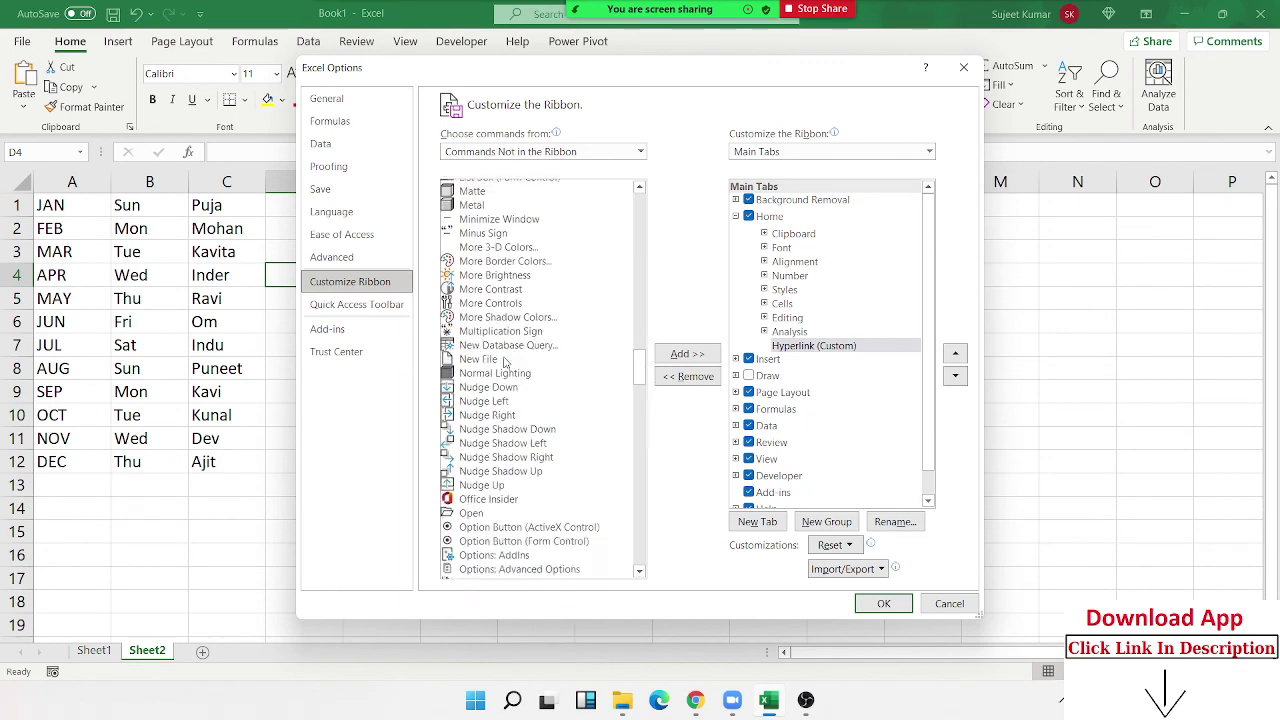
pyautogui.scroll(-6, 505, 362)
pyautogui.scroll(-3, 505, 362)
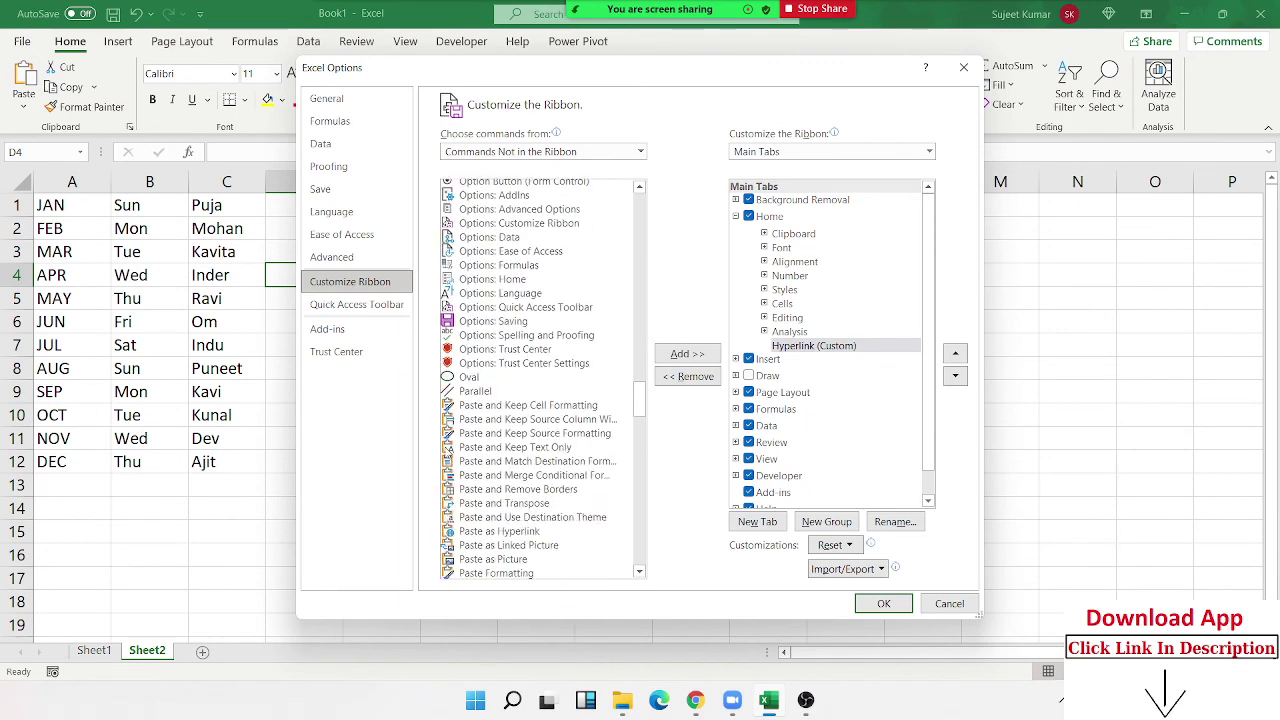
pyautogui.scroll(-1, 458, 441)
pyautogui.scroll(-1, 458, 441)
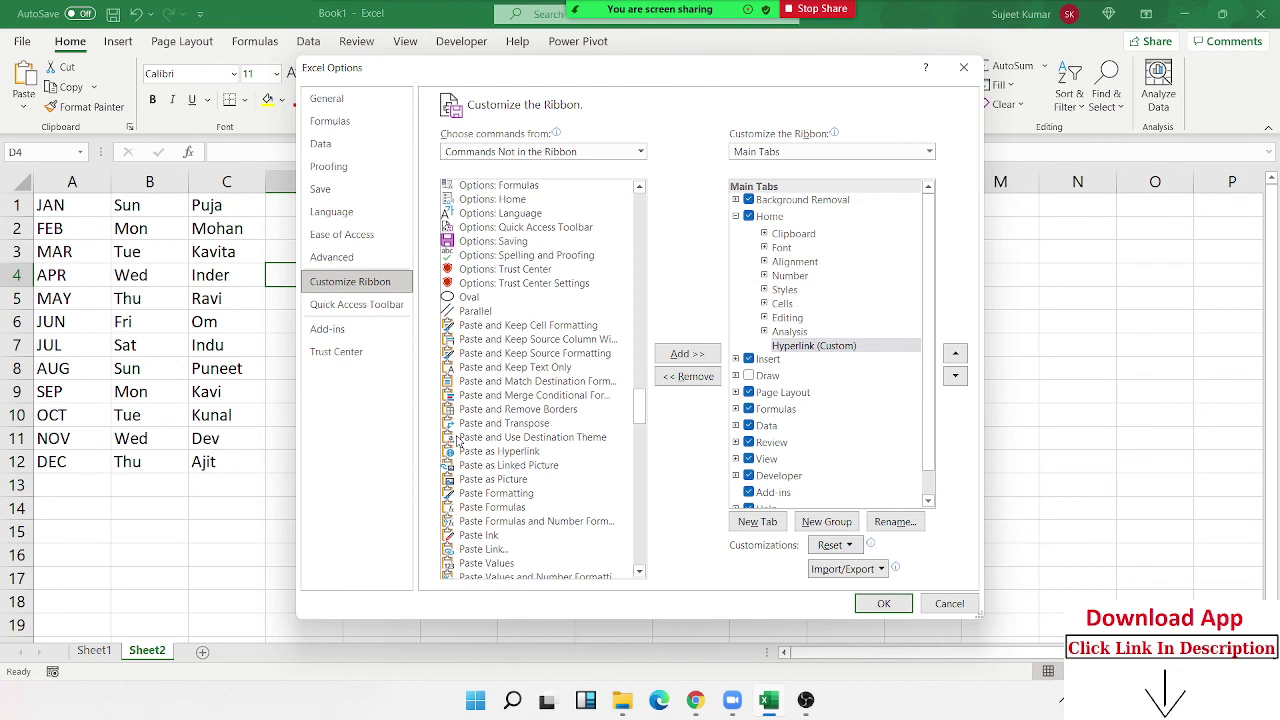
# - Add a stray command to Hyperlink, then remove the Hyperlink custom group from Home
pyautogui.click(706, 364)
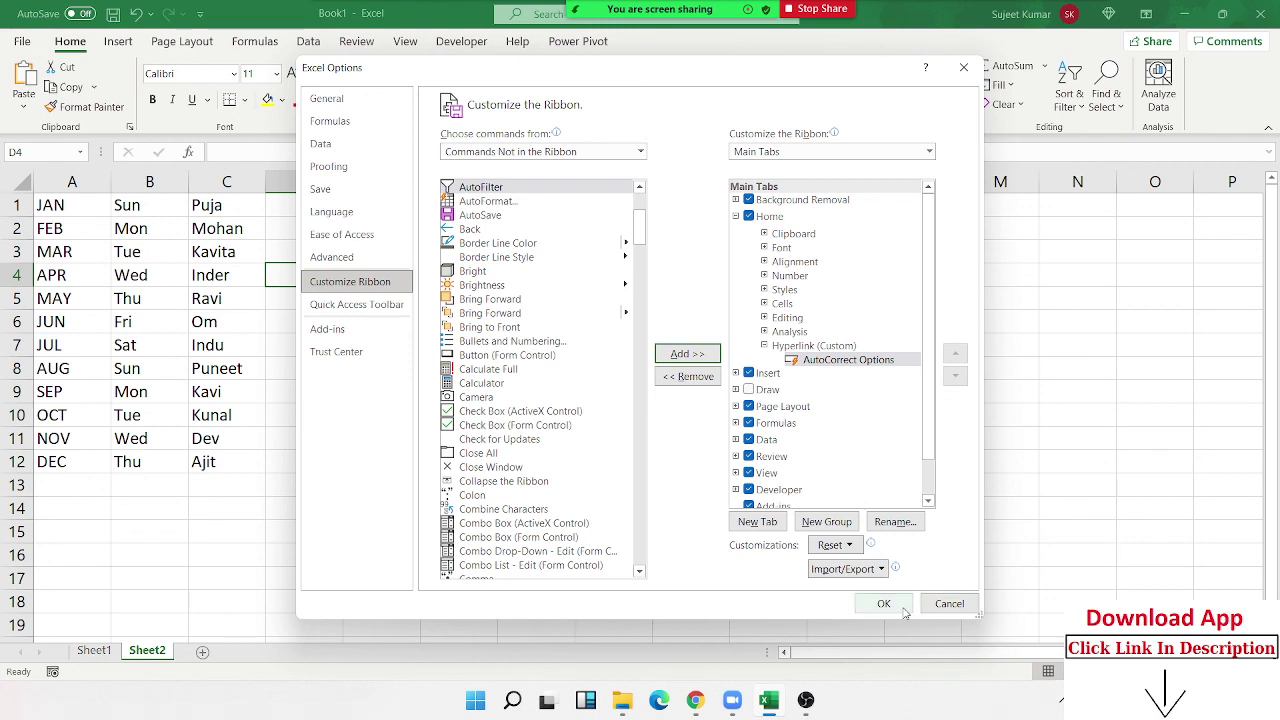
pyautogui.click(905, 613)
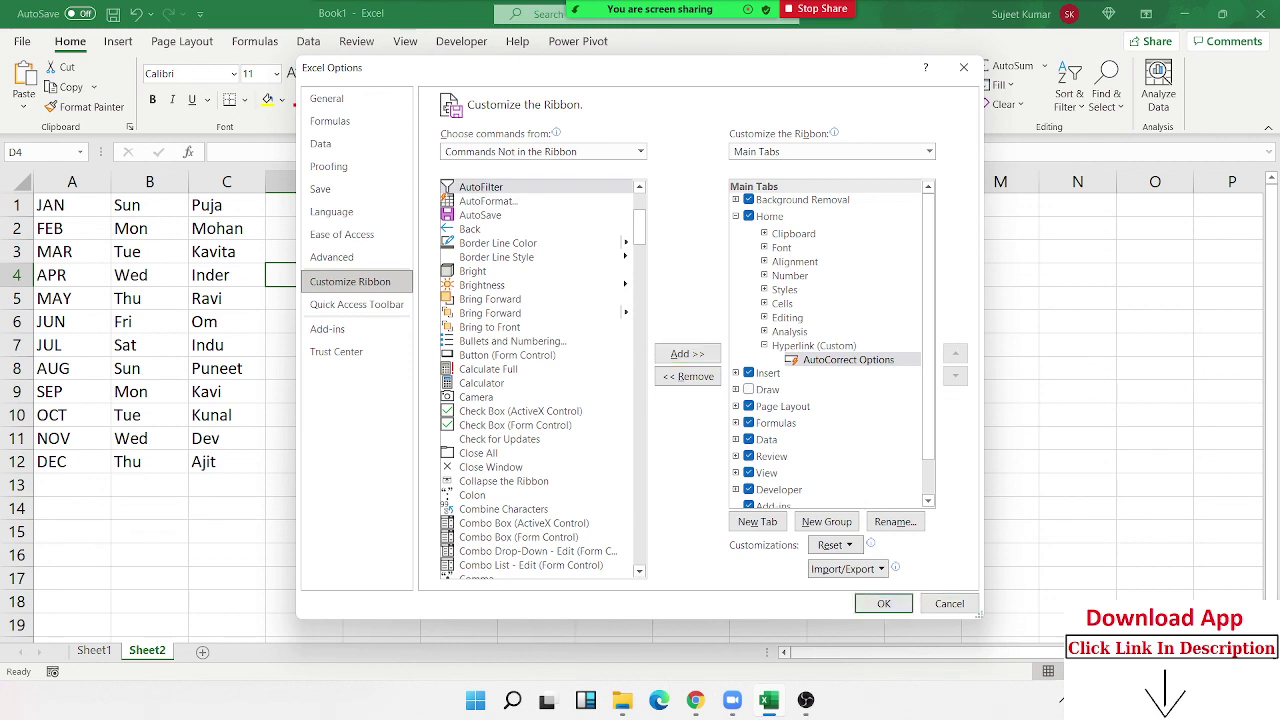
pyautogui.click(808, 347)
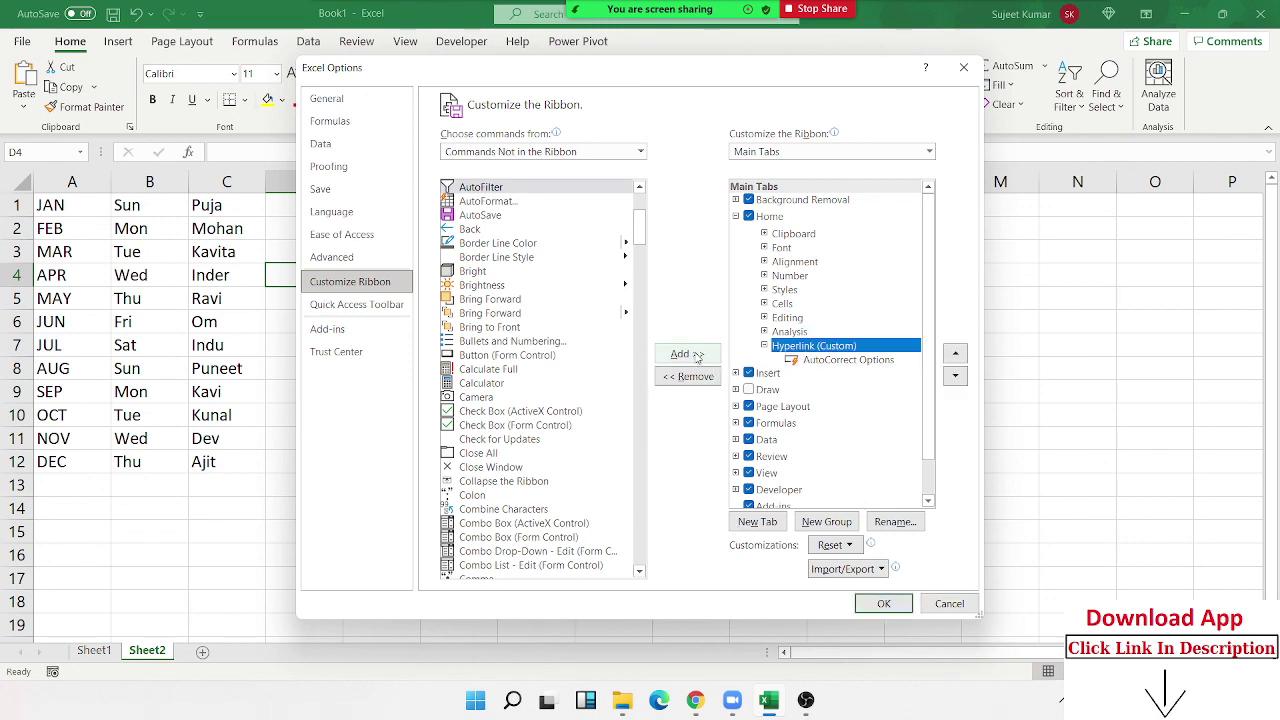
pyautogui.click(687, 376)
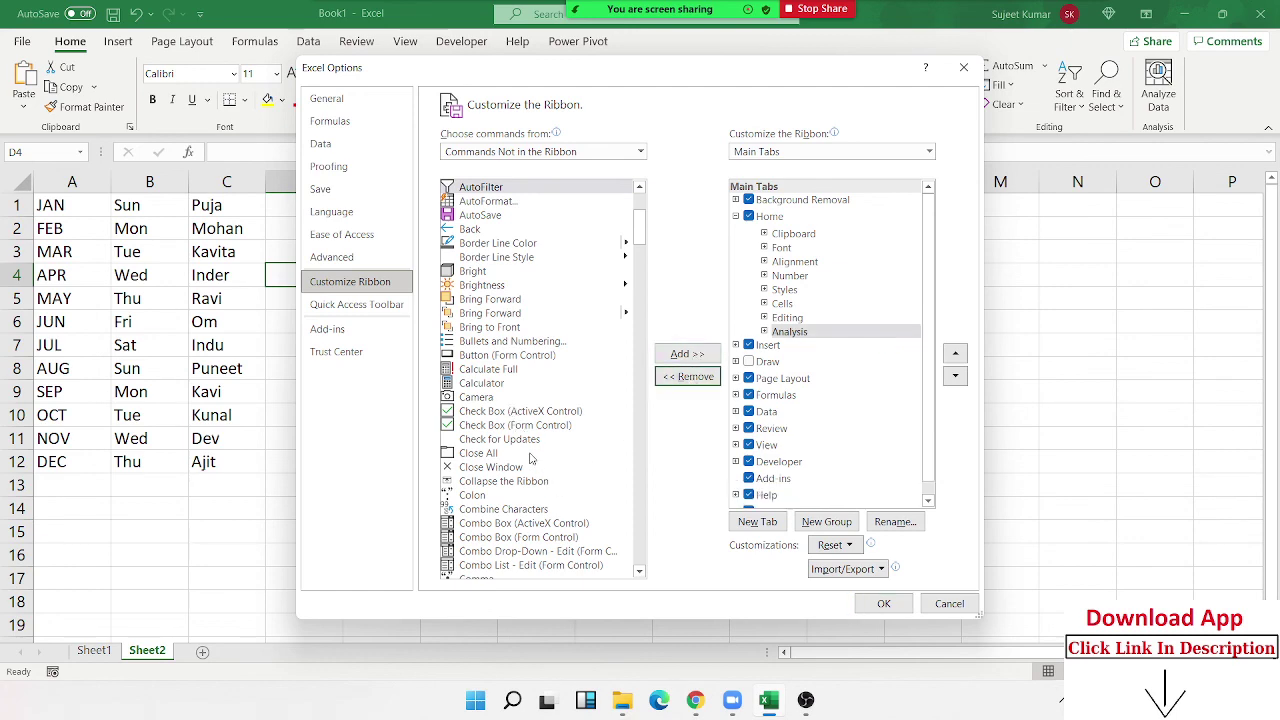
# - Find and select Paste as Hyperlink in the Commands Not in the Ribbon list
pyautogui.scroll(-4, 533, 459)
pyautogui.scroll(-4, 533, 460)
pyautogui.scroll(-4, 535, 460)
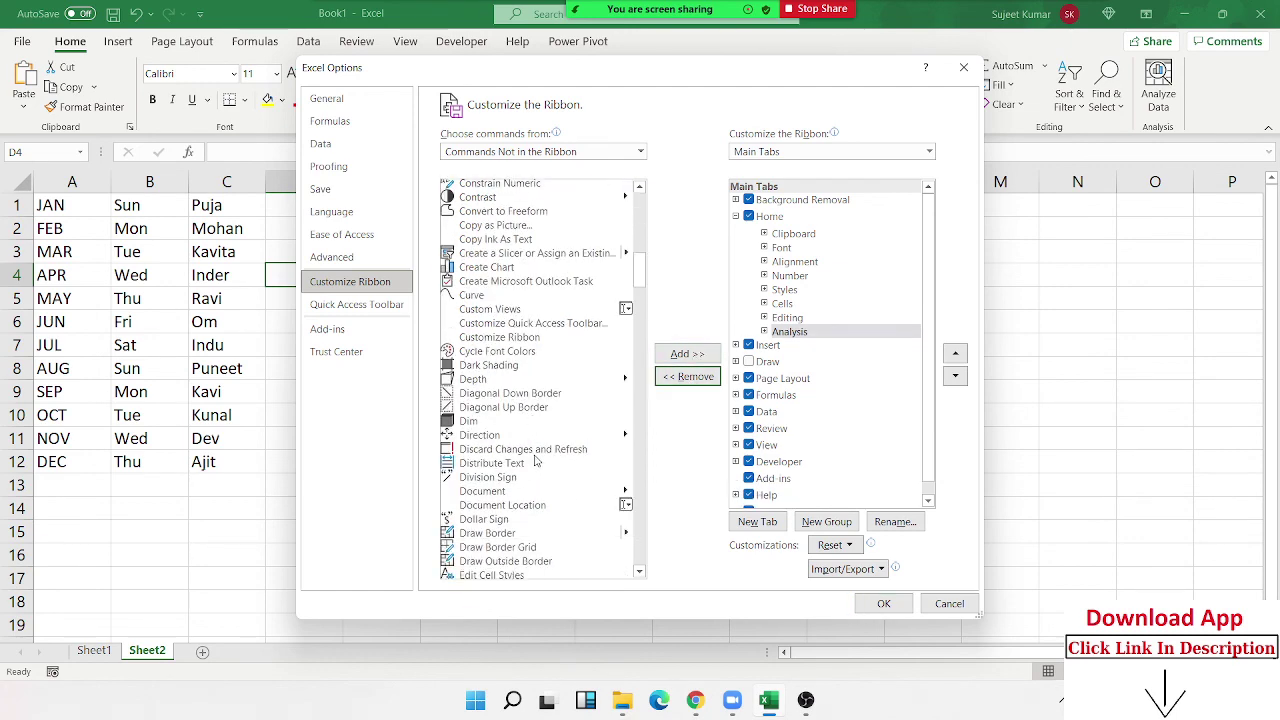
pyautogui.scroll(2, 535, 460)
pyautogui.click(520, 389)
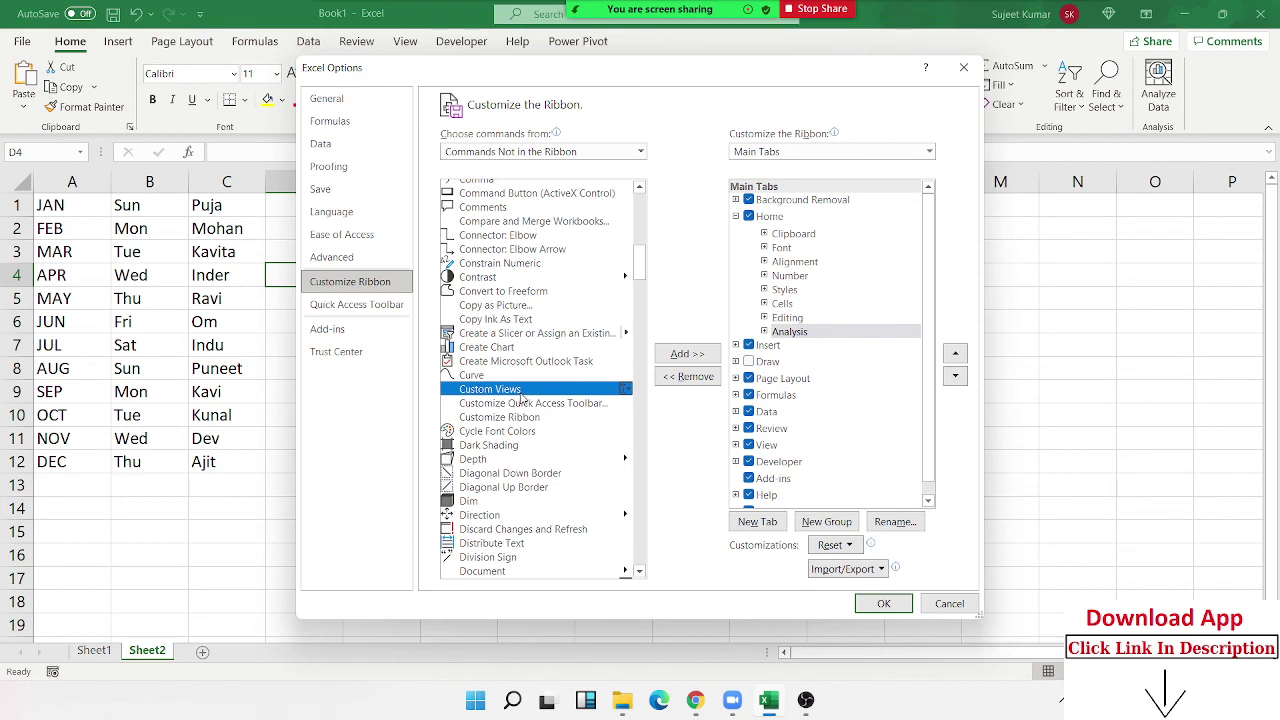
pyautogui.press('p')
pyautogui.scroll(-2, 536, 425)
pyautogui.scroll(-5, 538, 440)
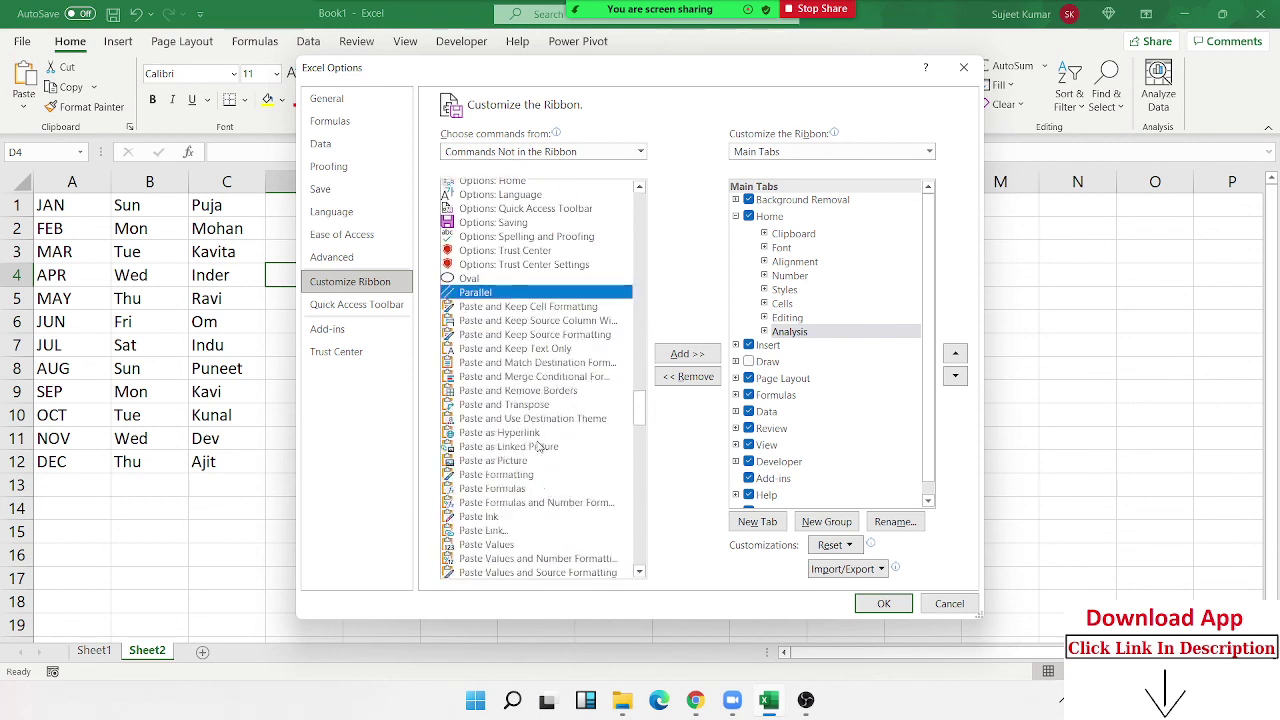
pyautogui.scroll(-1, 537, 447)
pyautogui.click(520, 395)
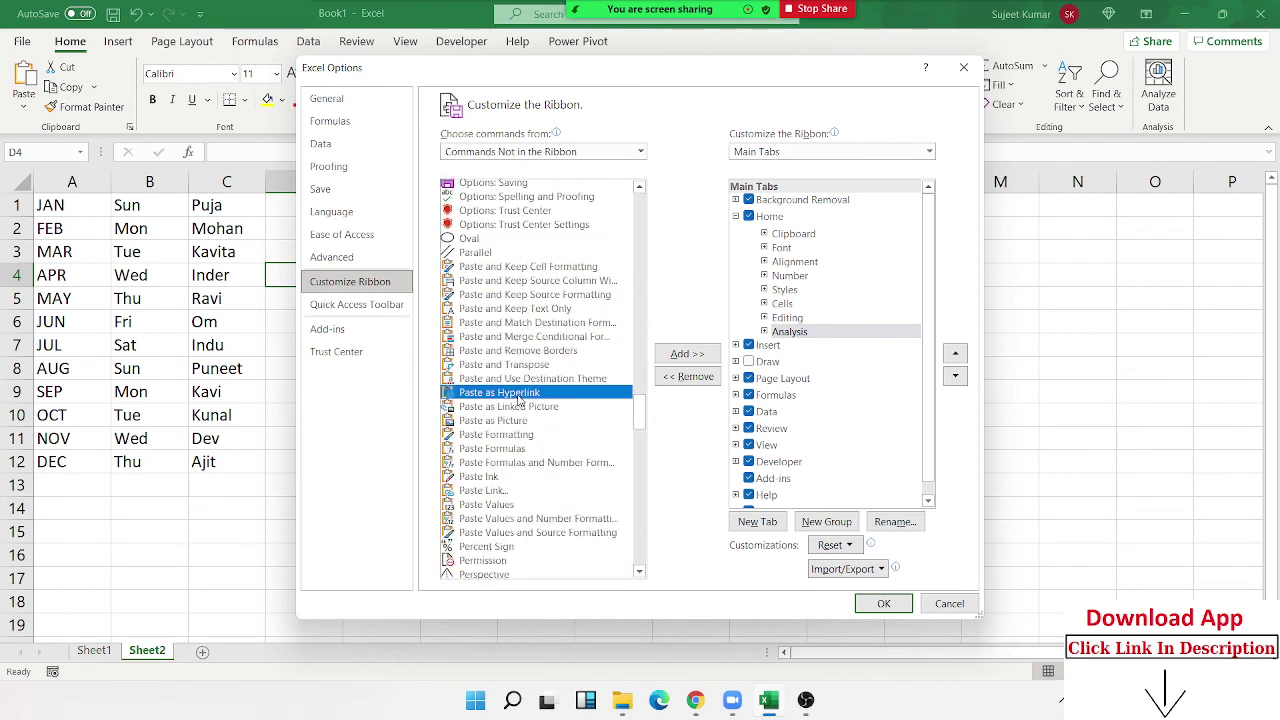
# - Create a New Group on Home, add Paste as Hyperlink to it, and apply
pyautogui.click(680, 358)
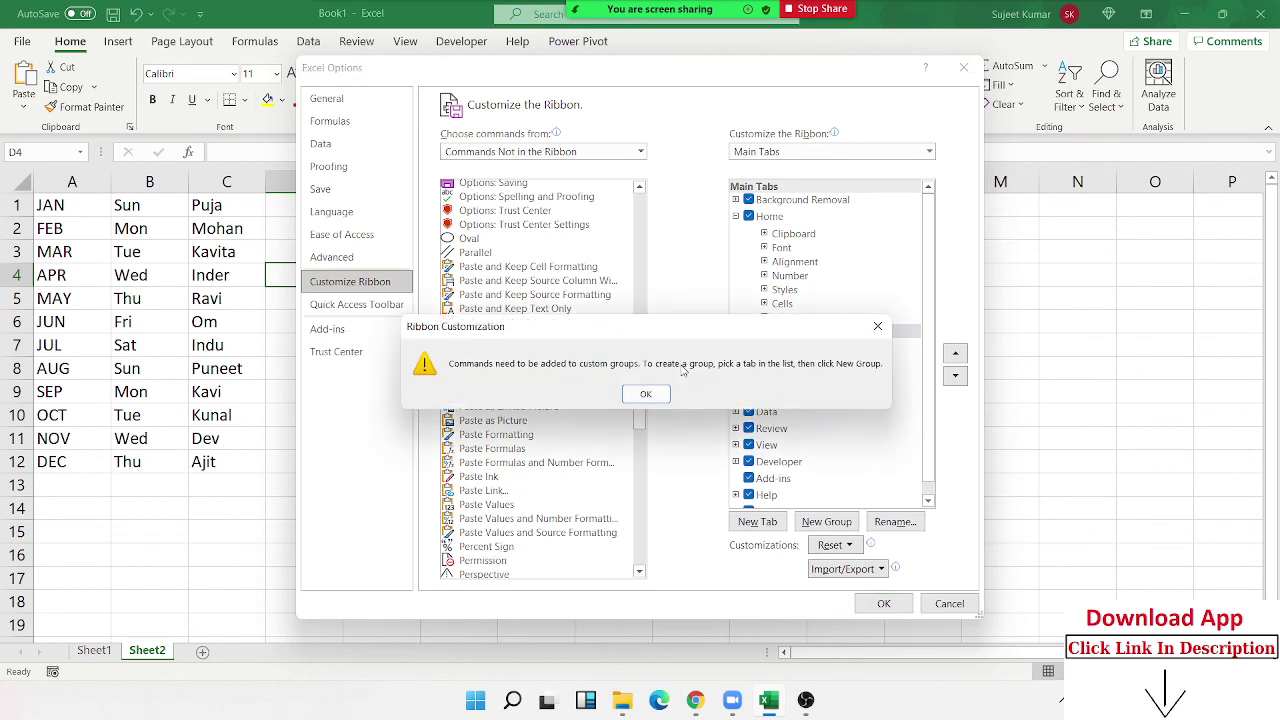
pyautogui.click(660, 396)
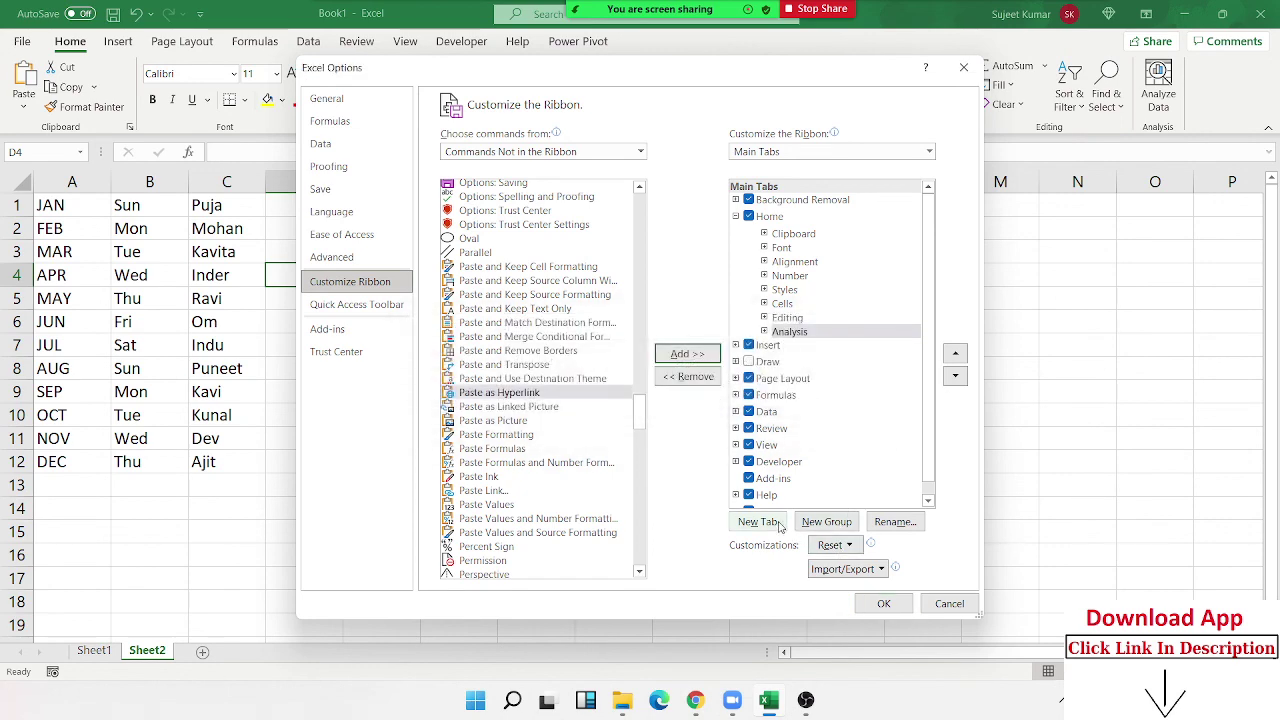
pyautogui.click(819, 525)
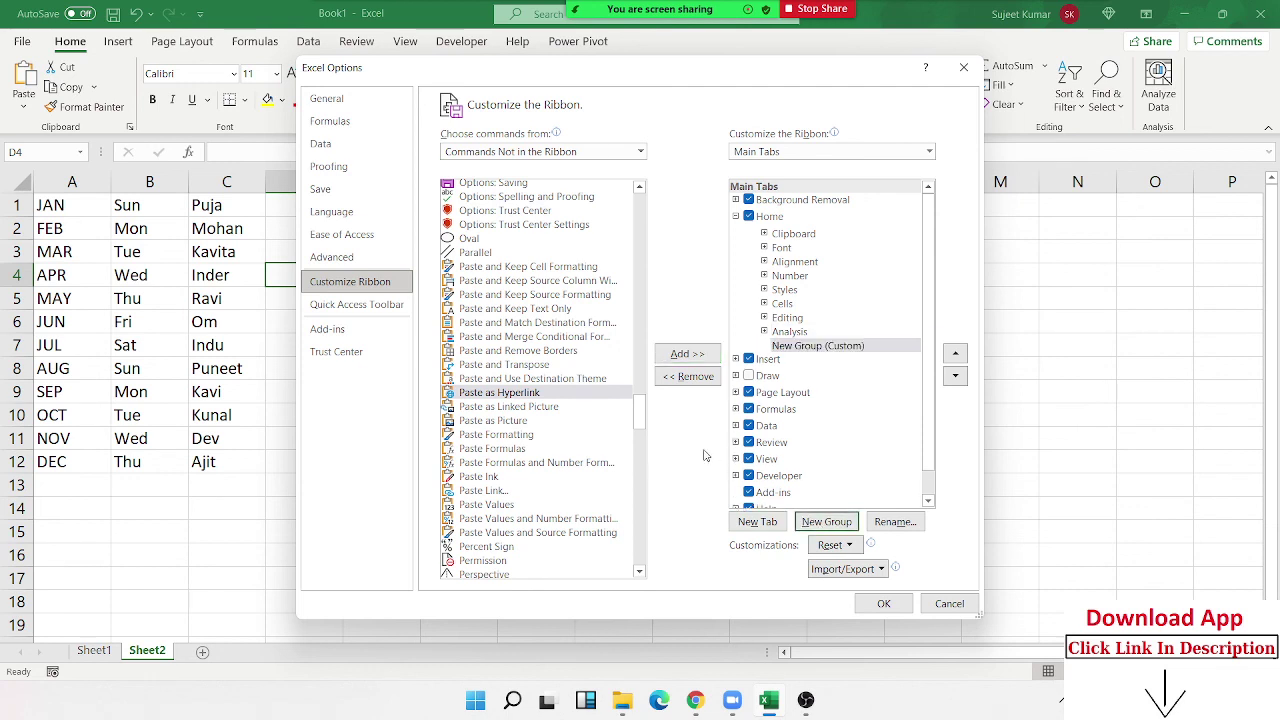
pyautogui.click(613, 396)
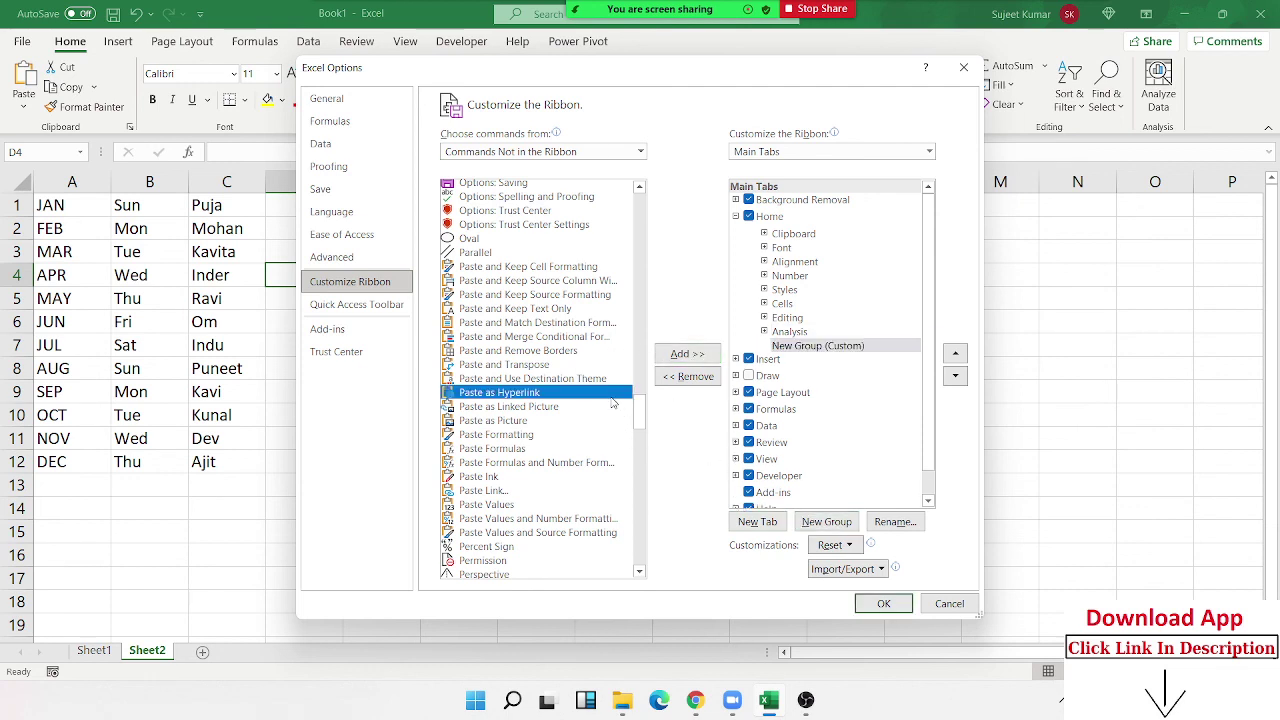
pyautogui.click(680, 353)
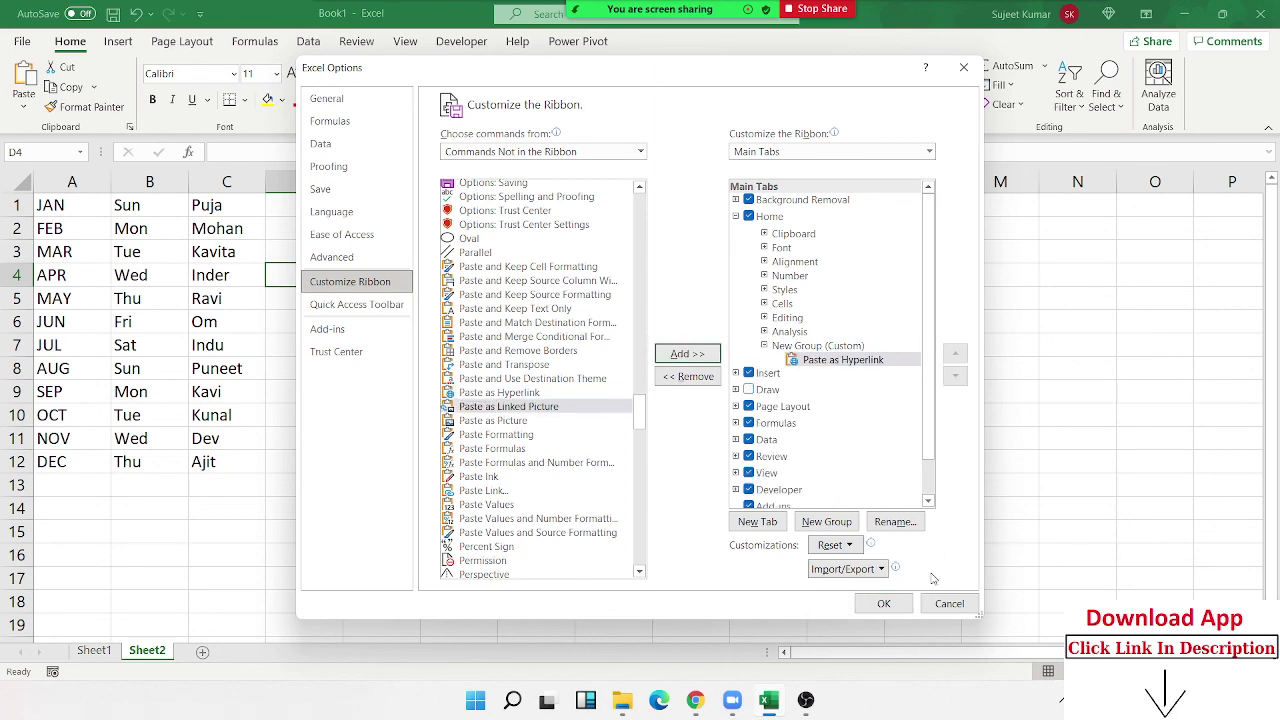
pyautogui.click(894, 609)
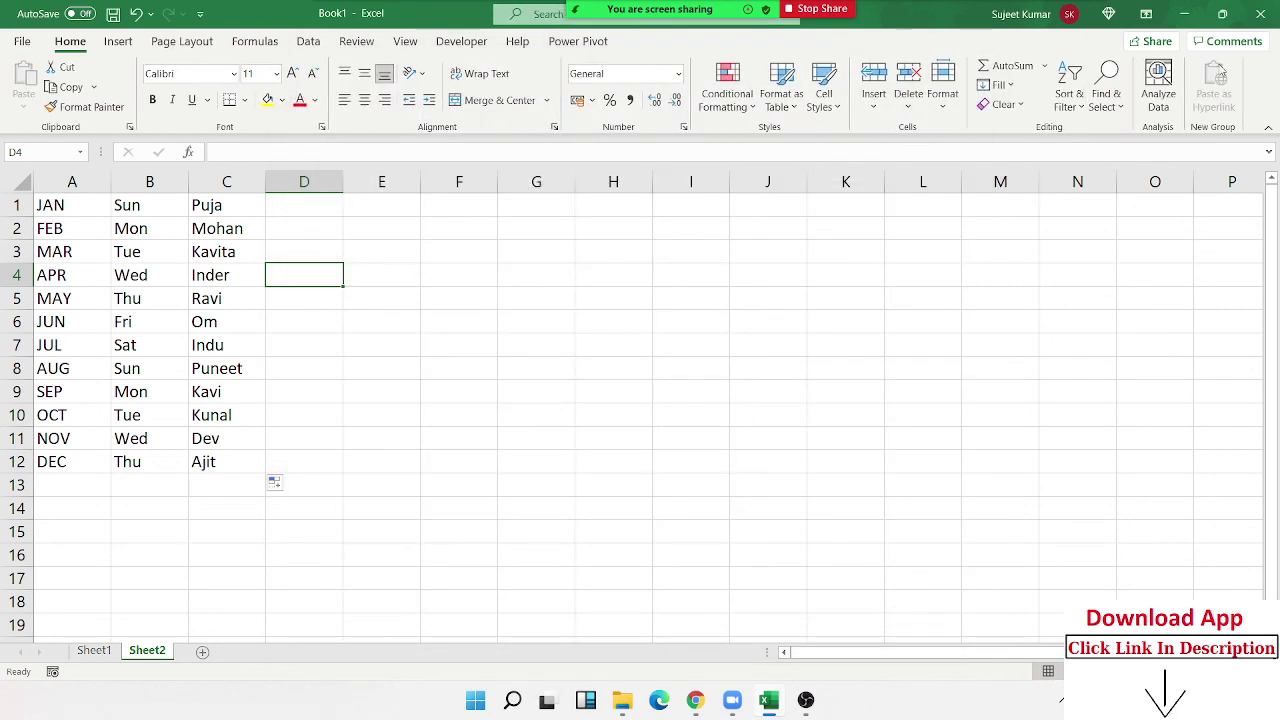
# - On Sheet2, test-copy cell A6 (JUN), cancel it, then copy cell C3 (a salesperson's name)
pyautogui.click(635, 341)
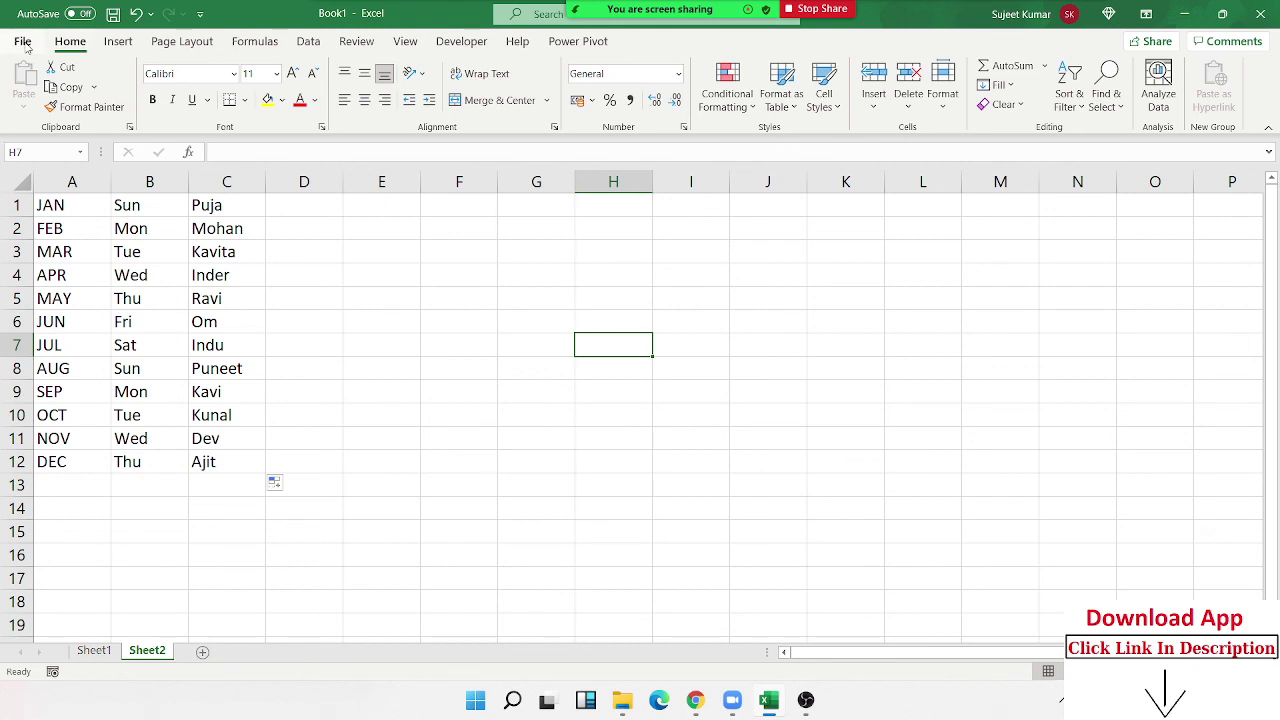
pyautogui.click(100, 321)
pyautogui.hotkey('ctrl', 'c')
pyautogui.click(709, 279)
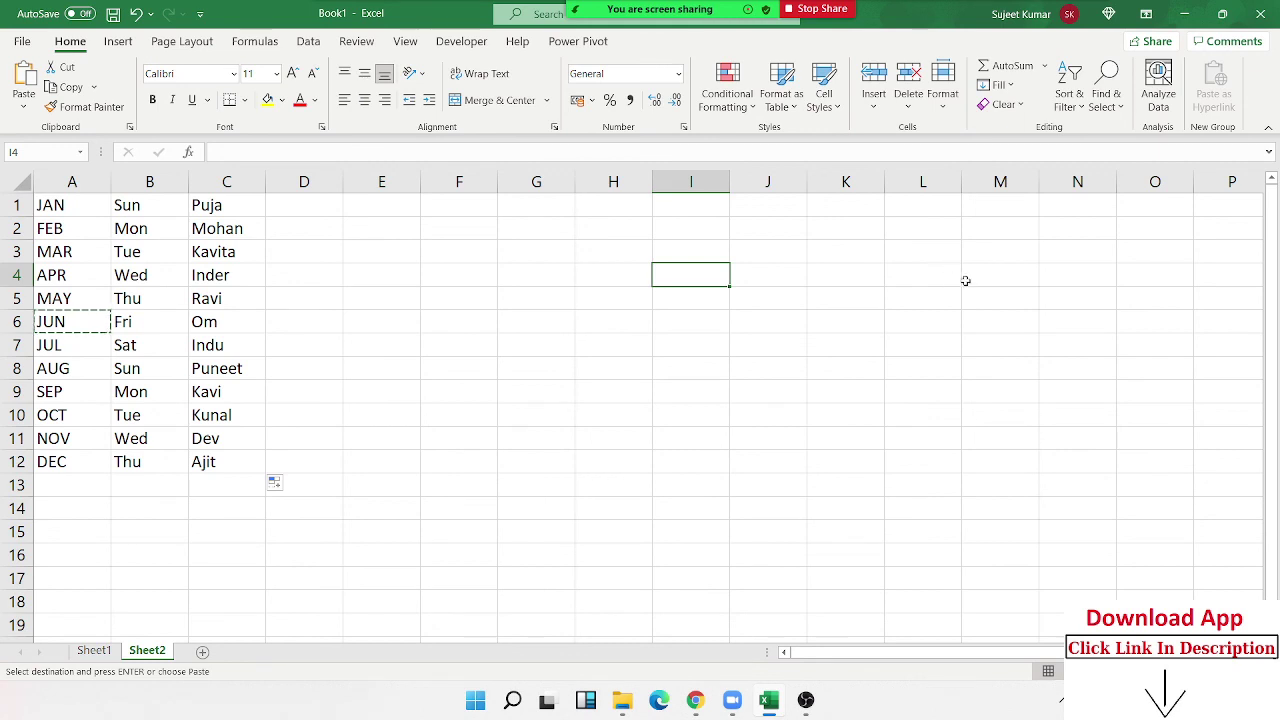
pyautogui.press('Escape')
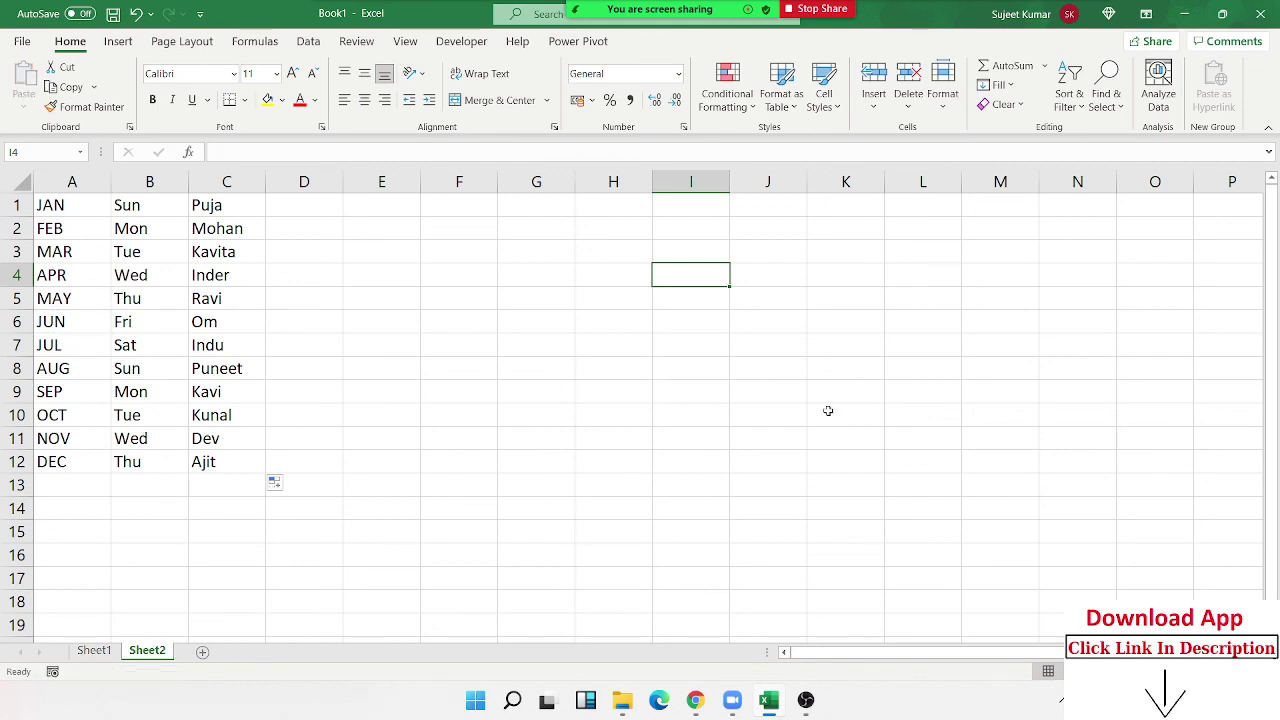
pyautogui.click(246, 258)
pyautogui.hotkey('ctrl', 'c')
pyautogui.click(640, 476)
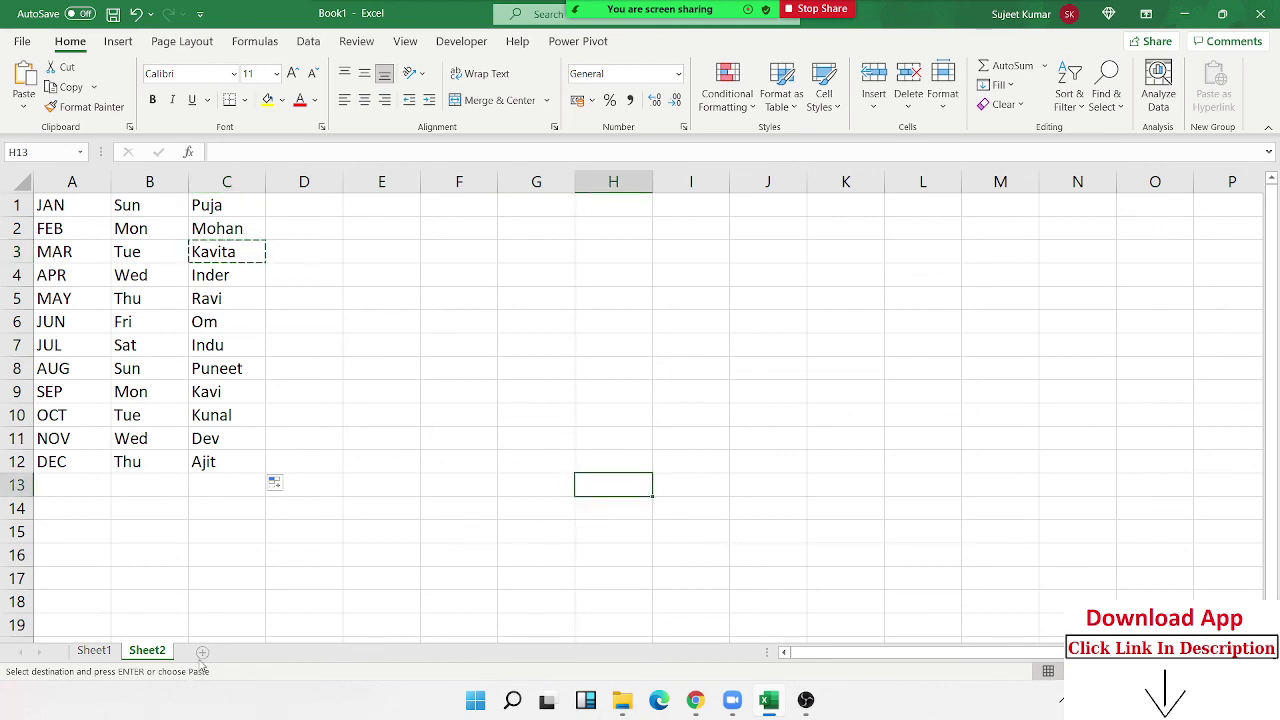
# - Switch to Sheet1, clear the pending copy, and open the File backstage view
pyautogui.click(94, 650)
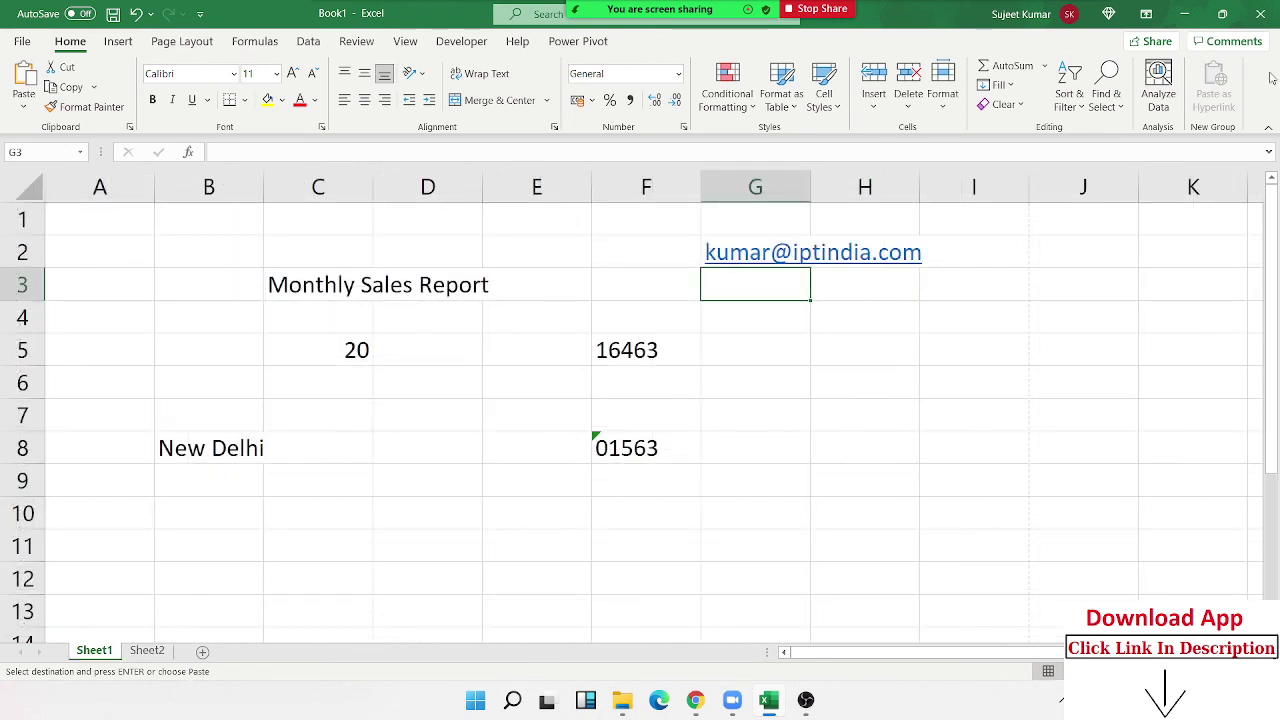
pyautogui.press('Escape')
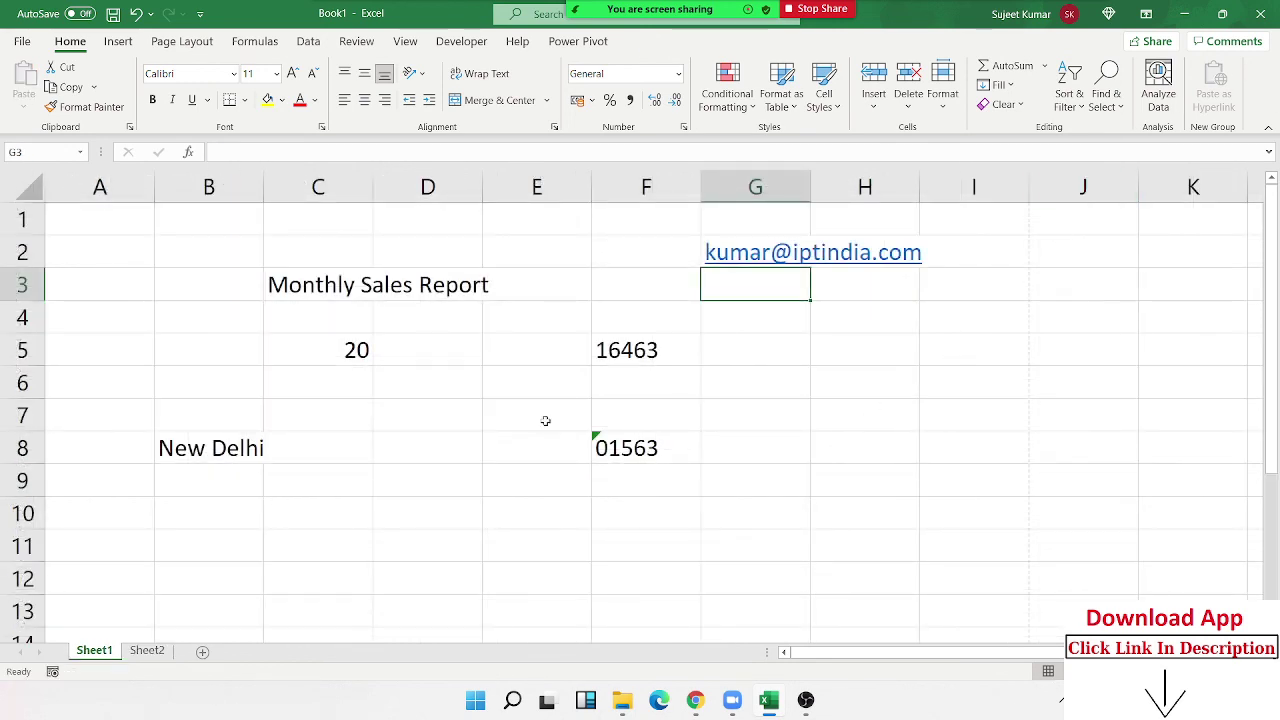
pyautogui.click(22, 42)
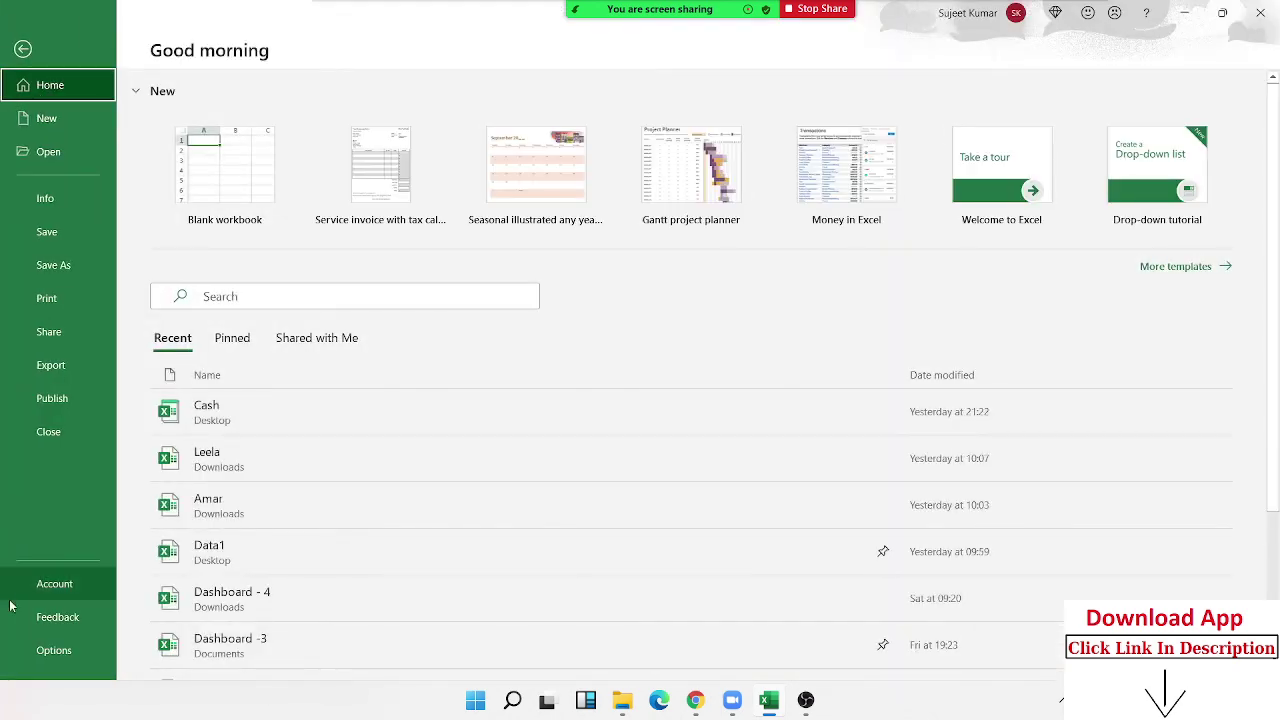
# - Review the Quick Access Toolbar page in Excel Options, then close it without changes
pyautogui.click(37, 654)
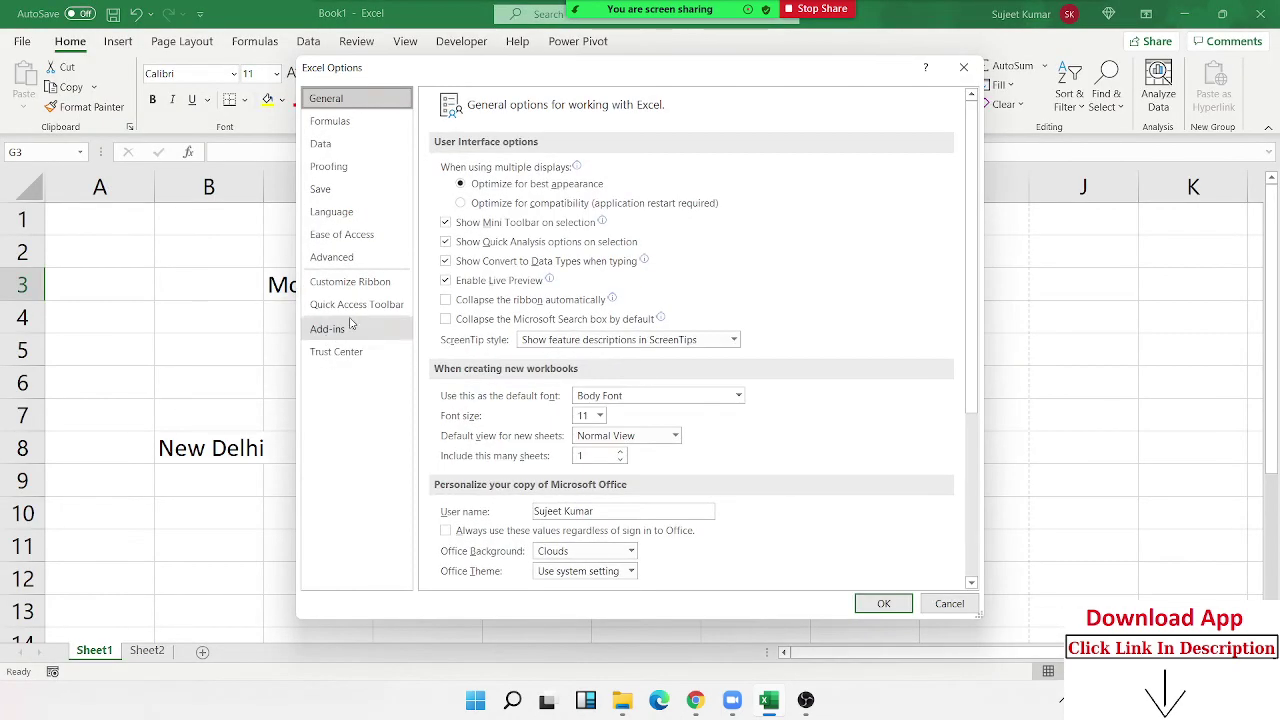
pyautogui.click(352, 308)
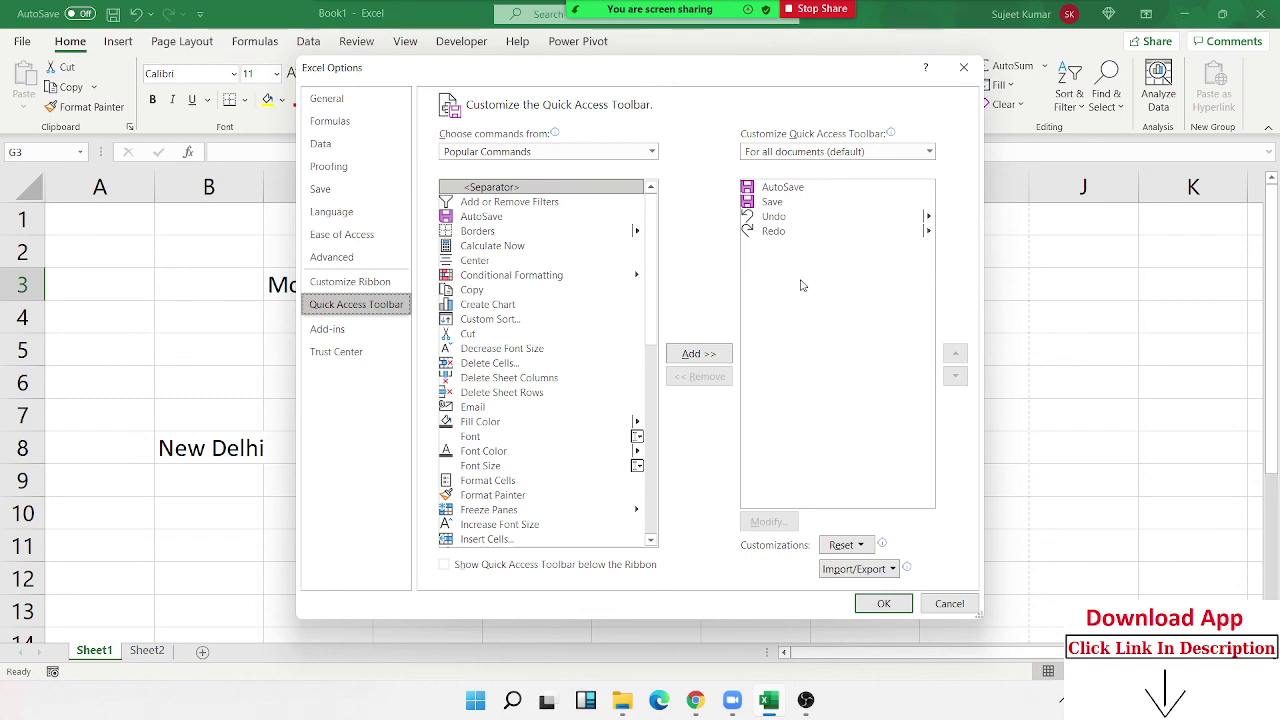
pyautogui.press('Escape')
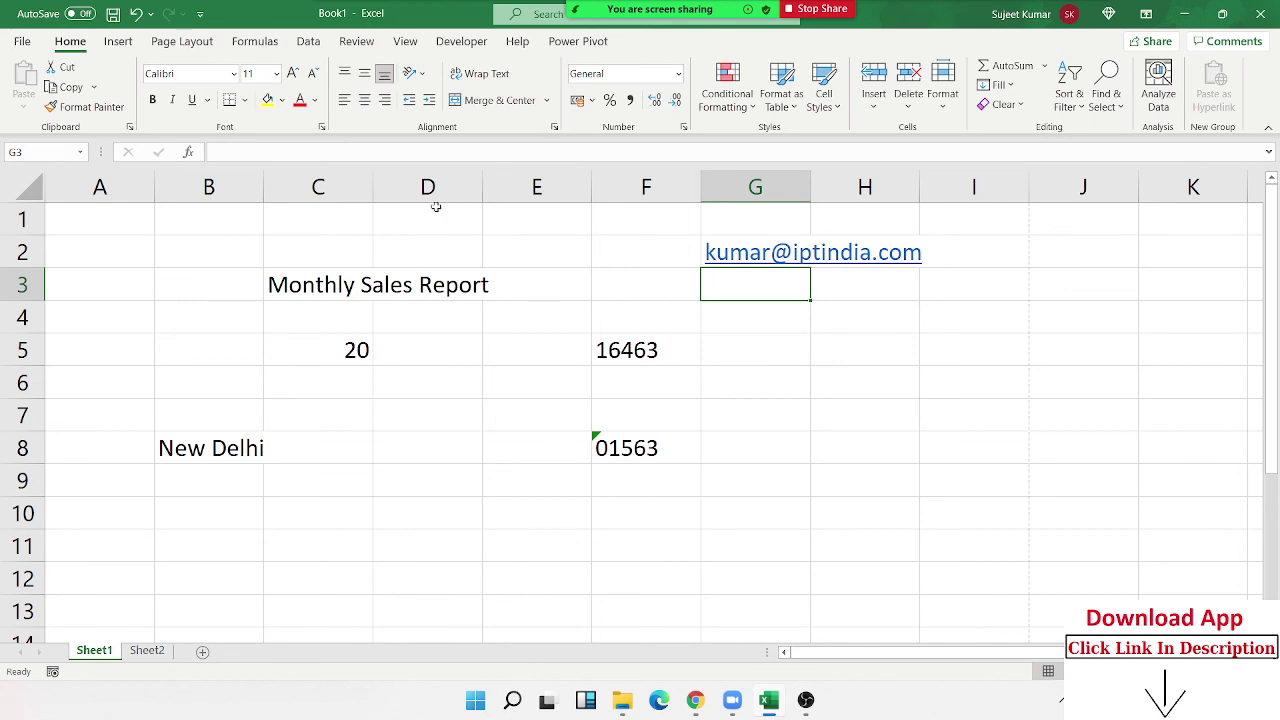
# - Leave the File backstage for the worksheet, then minimize Excel to show the desktop with Win+D
pyautogui.click(22, 41)
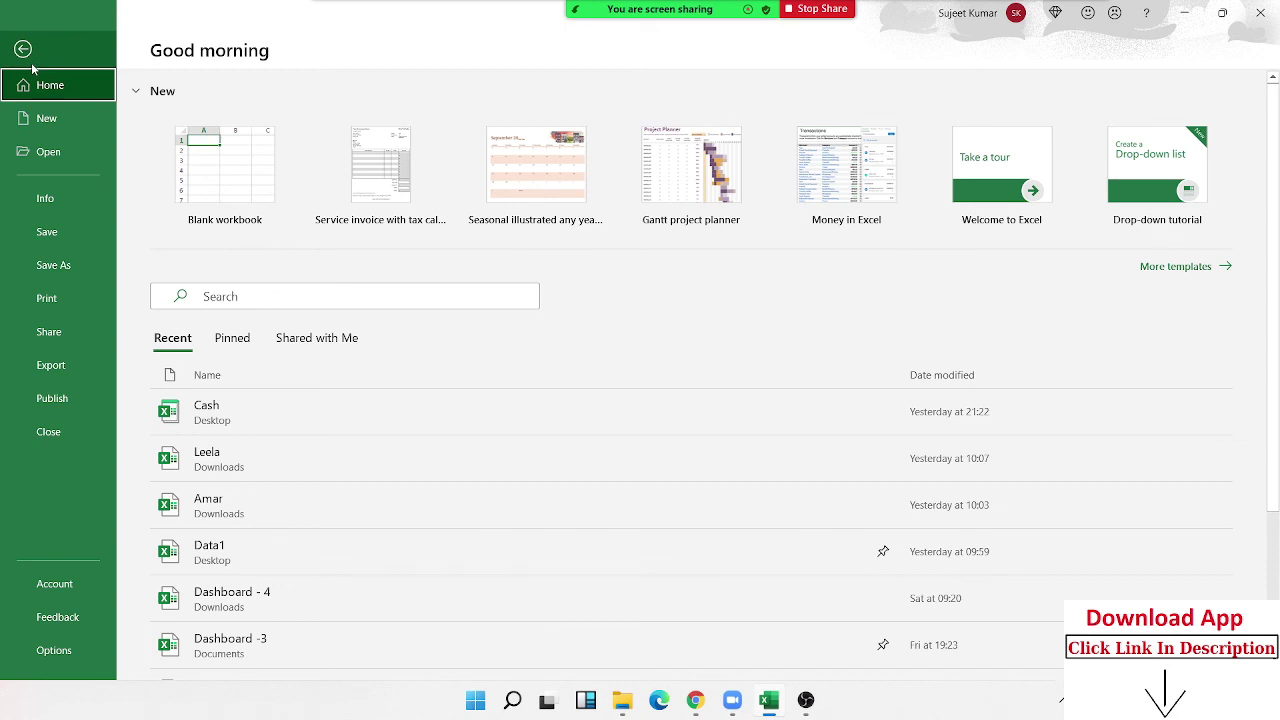
pyautogui.click(23, 49)
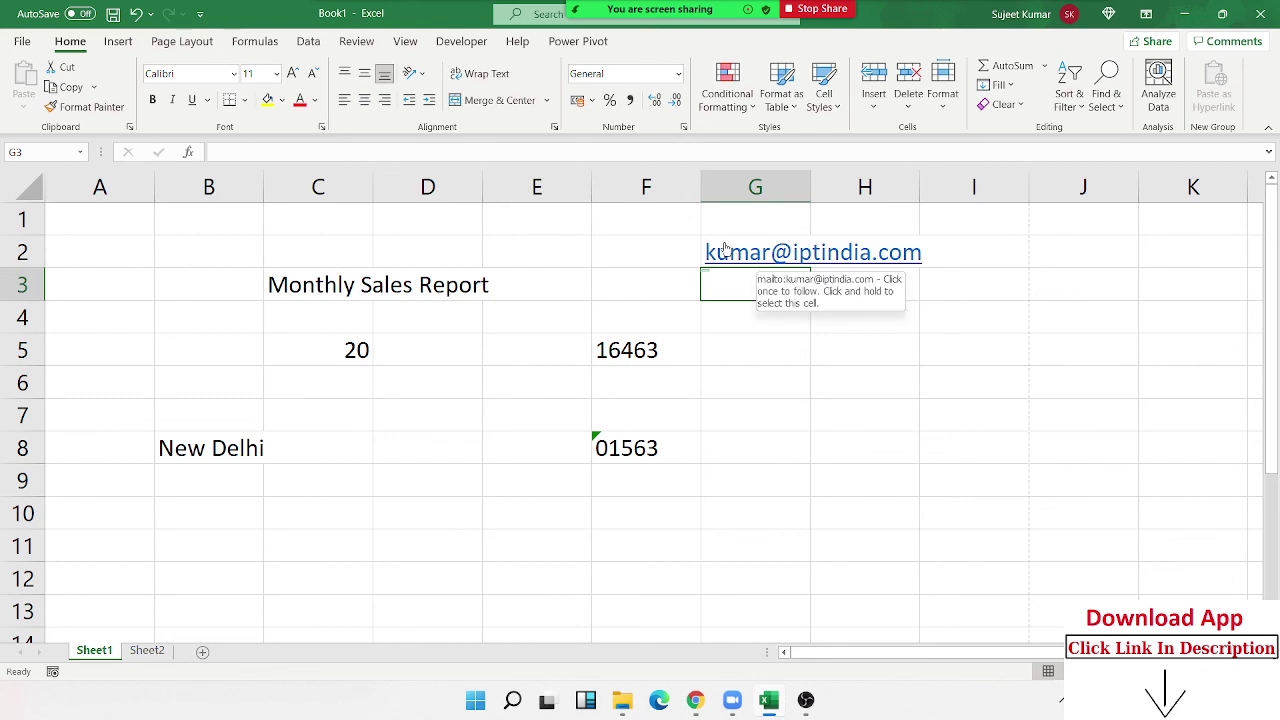
pyautogui.press('super+d')
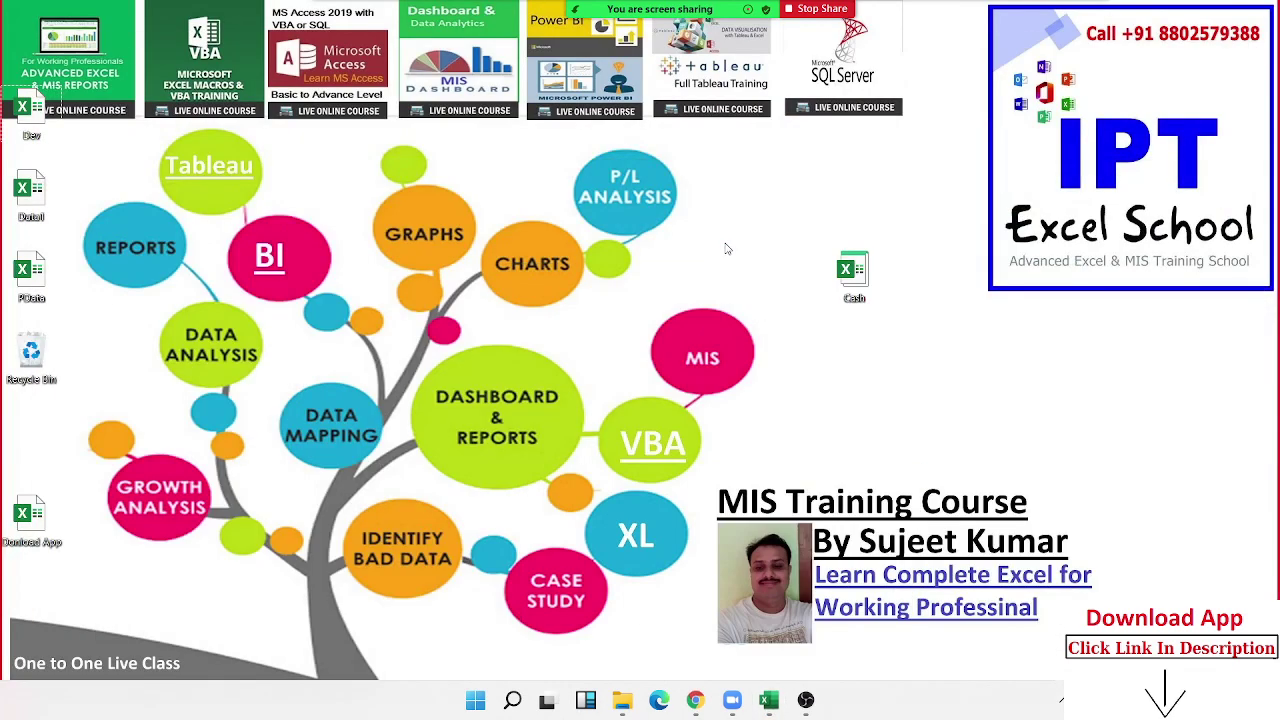